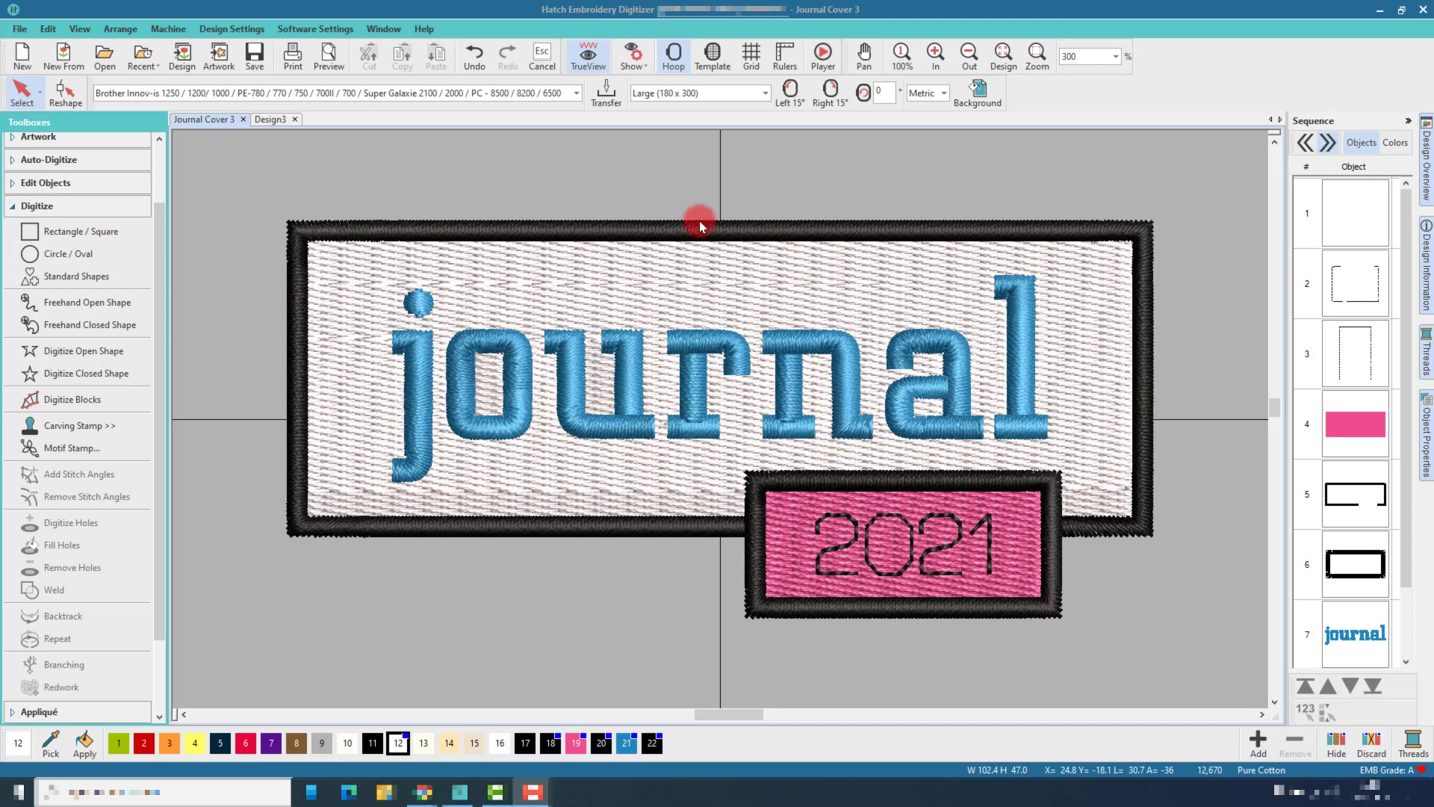
Step: In Design3, digitize a Tatami-filled rectangle about 68 mm wide and 36 mm high in the upper part of the hoop
left_click(273, 122)
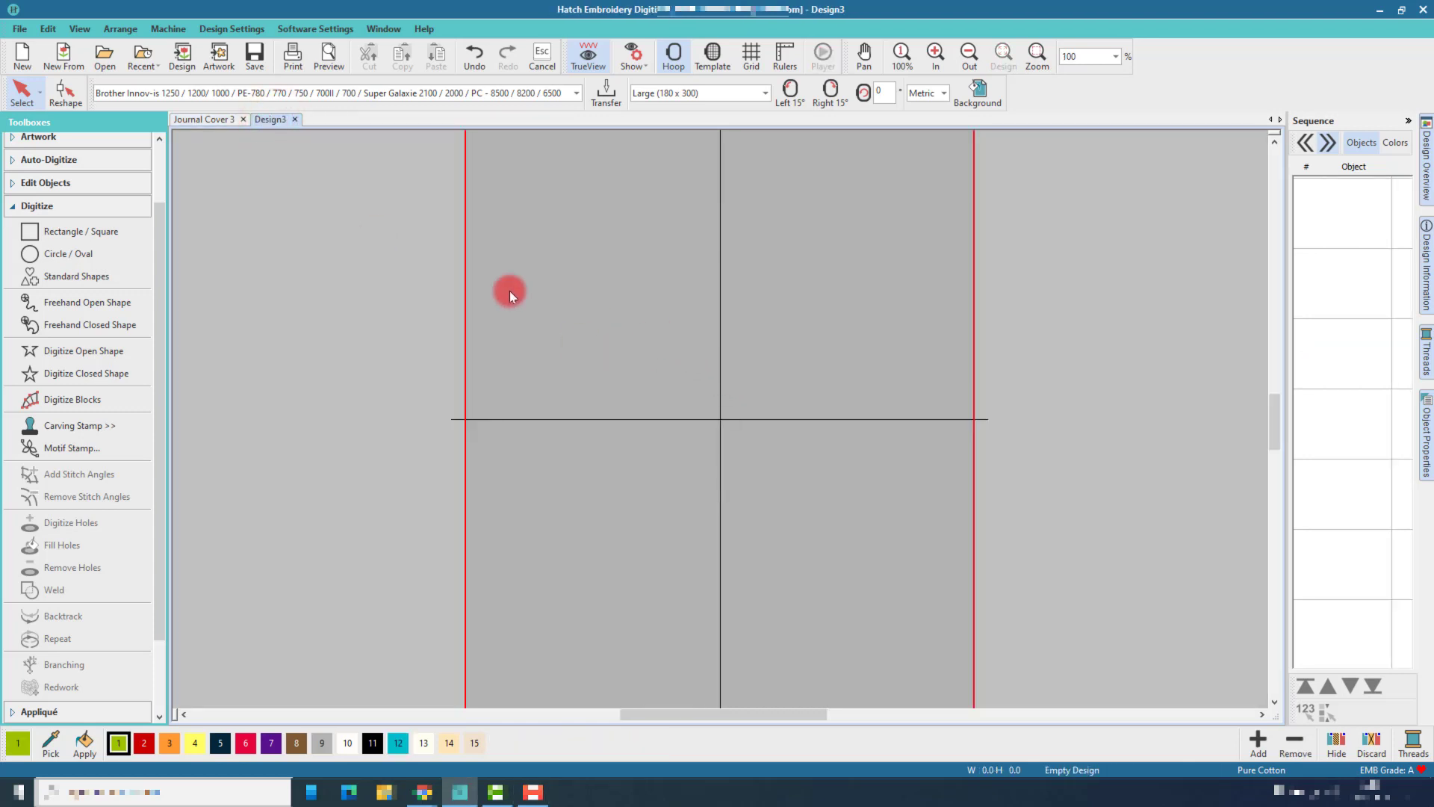
left_click(70, 232)
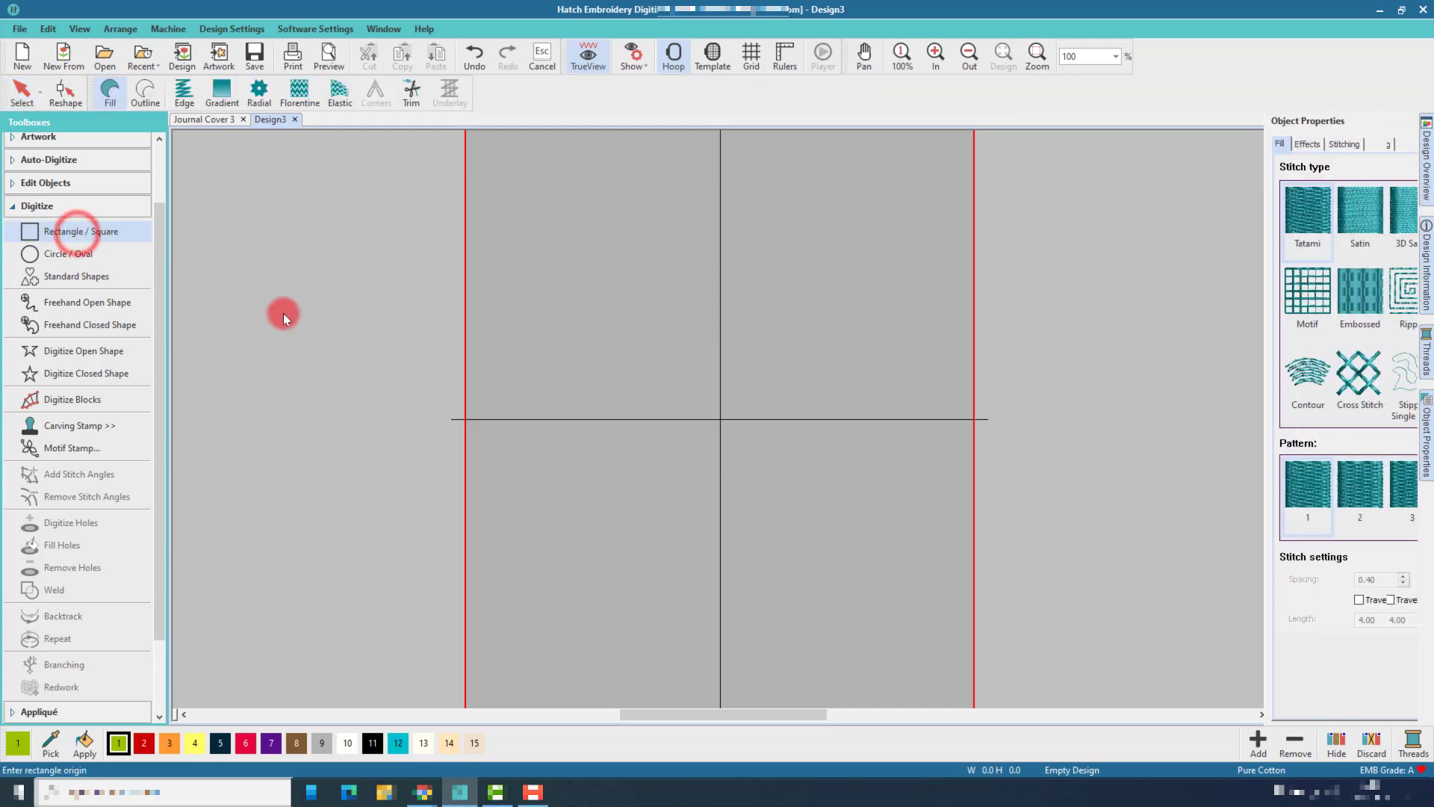
left_click(576, 256)
left_click(765, 353)
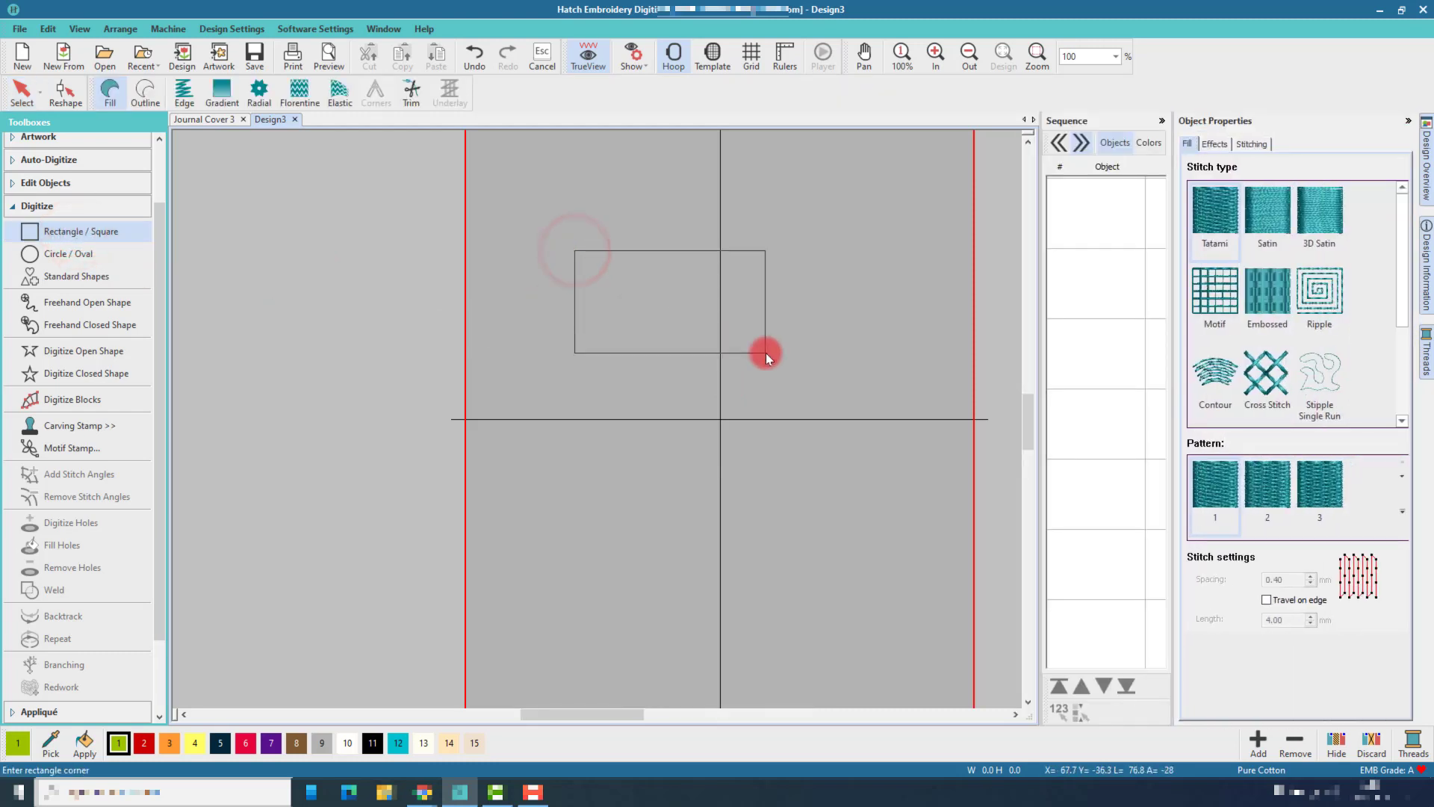
left_click(19, 98)
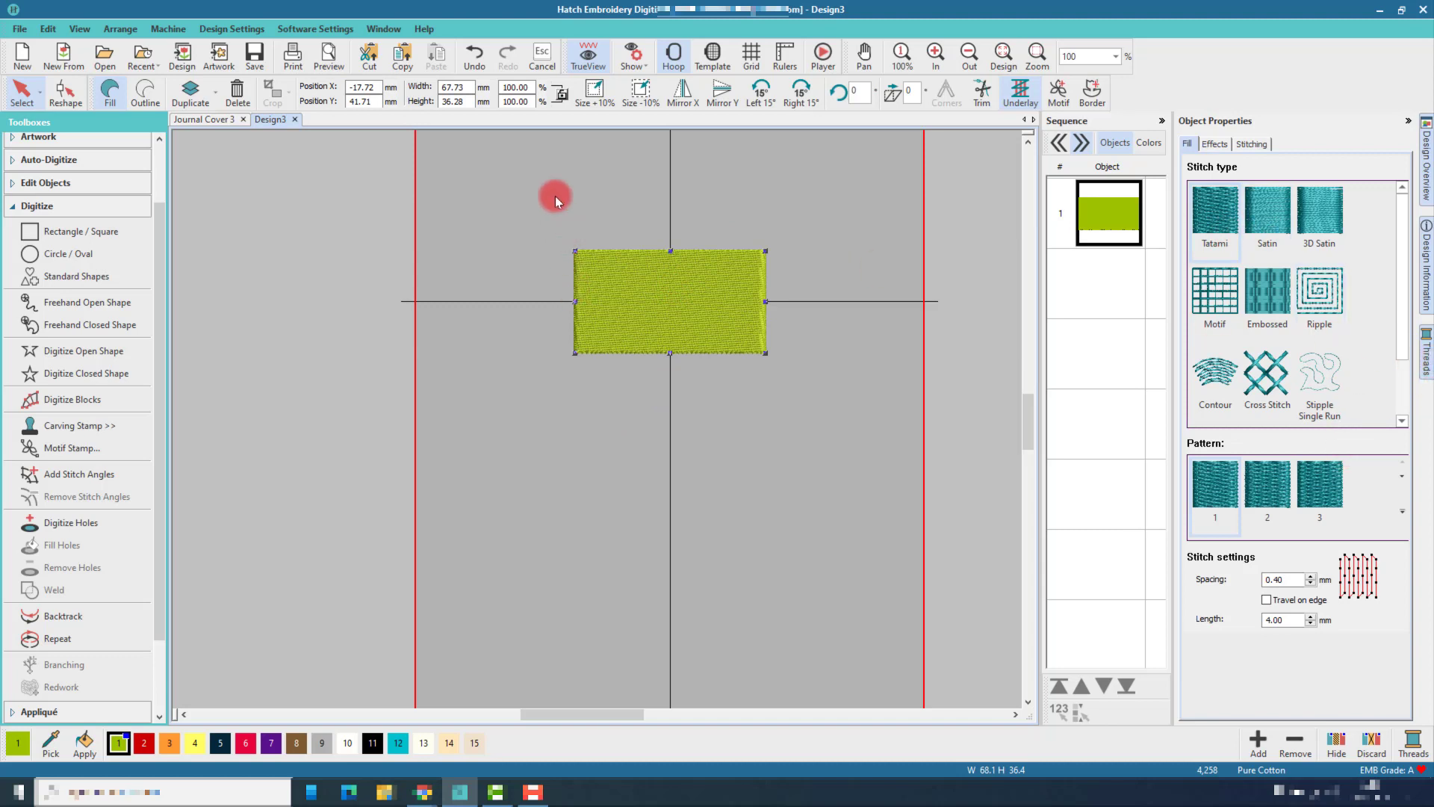
Step: Resize the rectangle to 100 mm wide and 35 mm high, without keeping its proportions
left_click(560, 99)
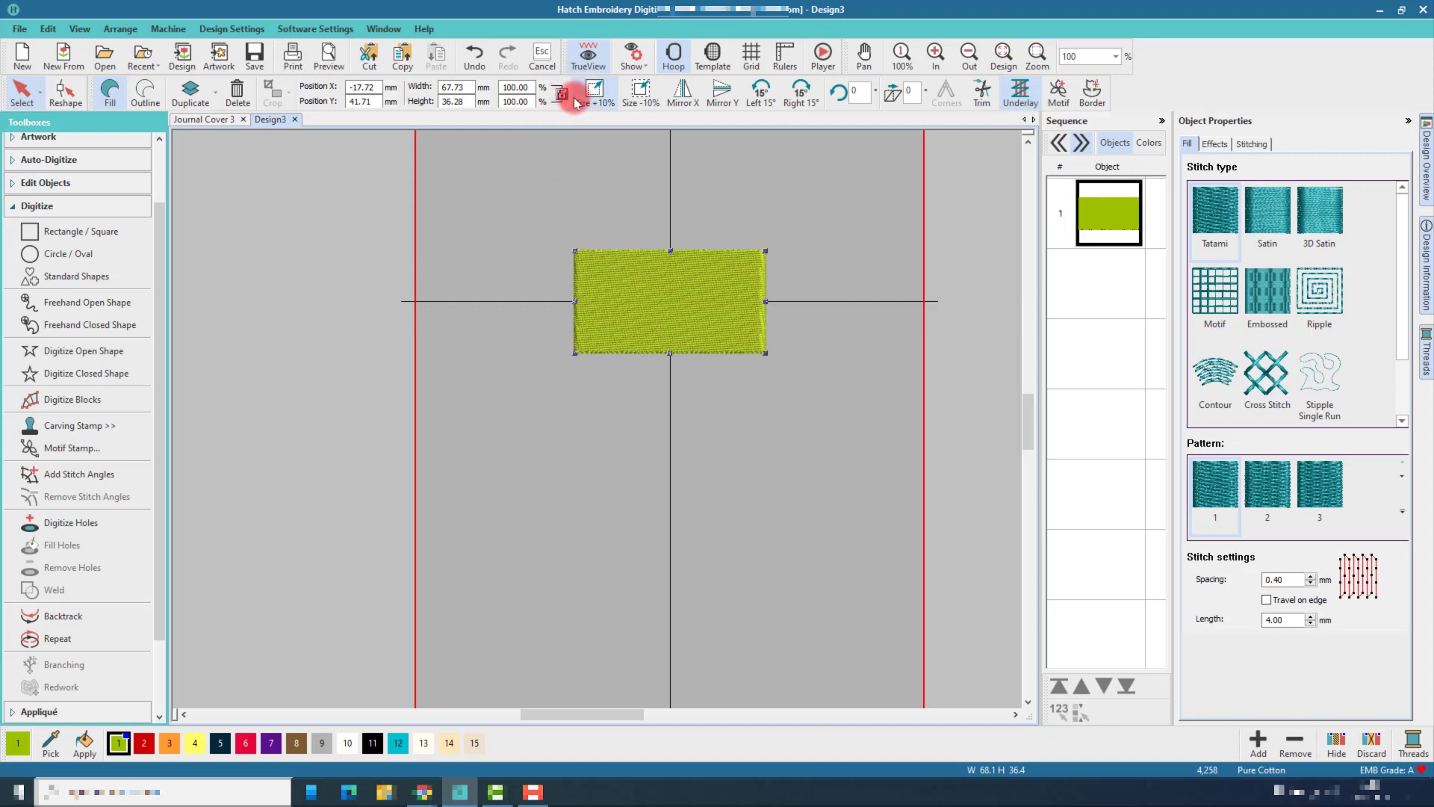
left_click(469, 86)
left_click_drag(451, 87, 394, 102)
key("Return")
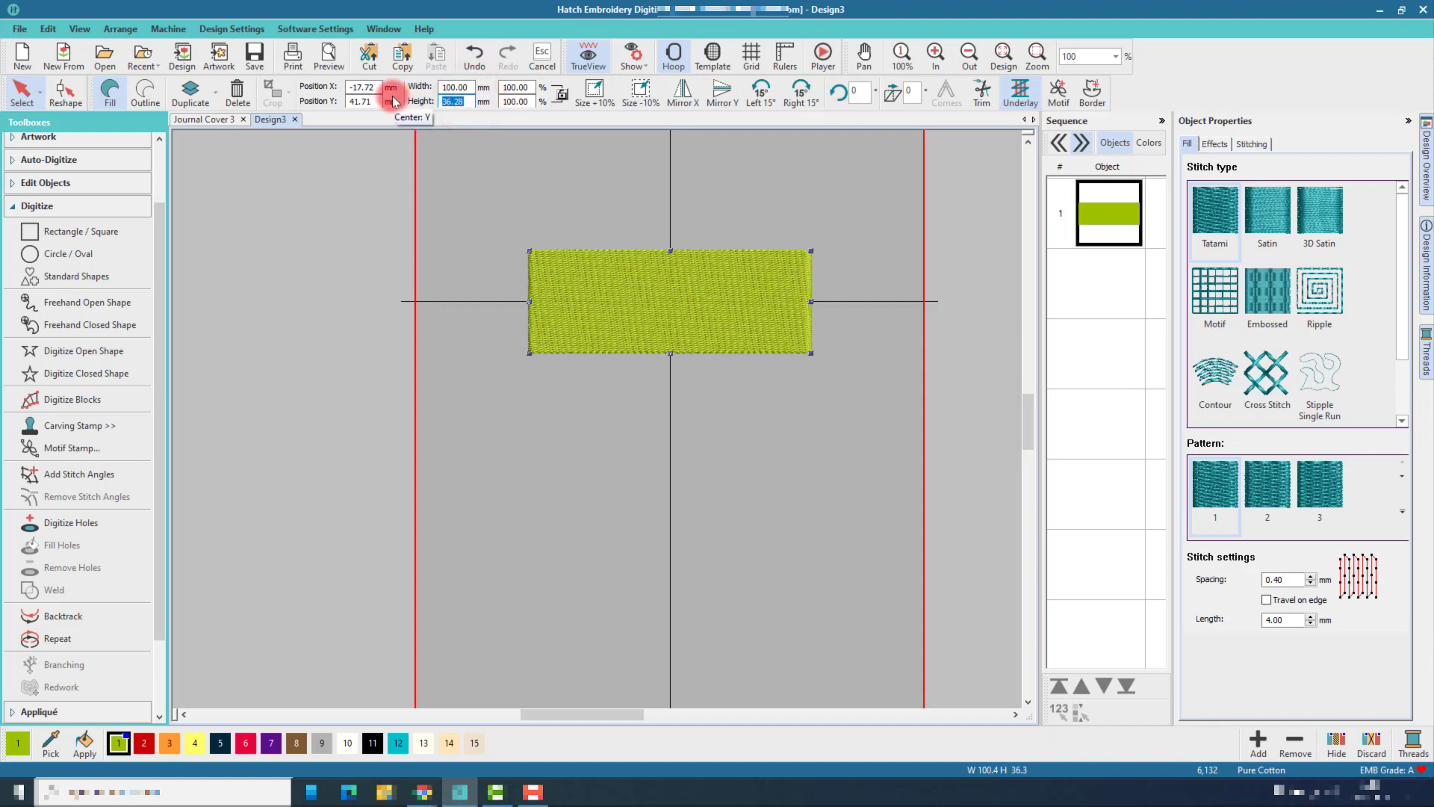
type("35")
key("Return")
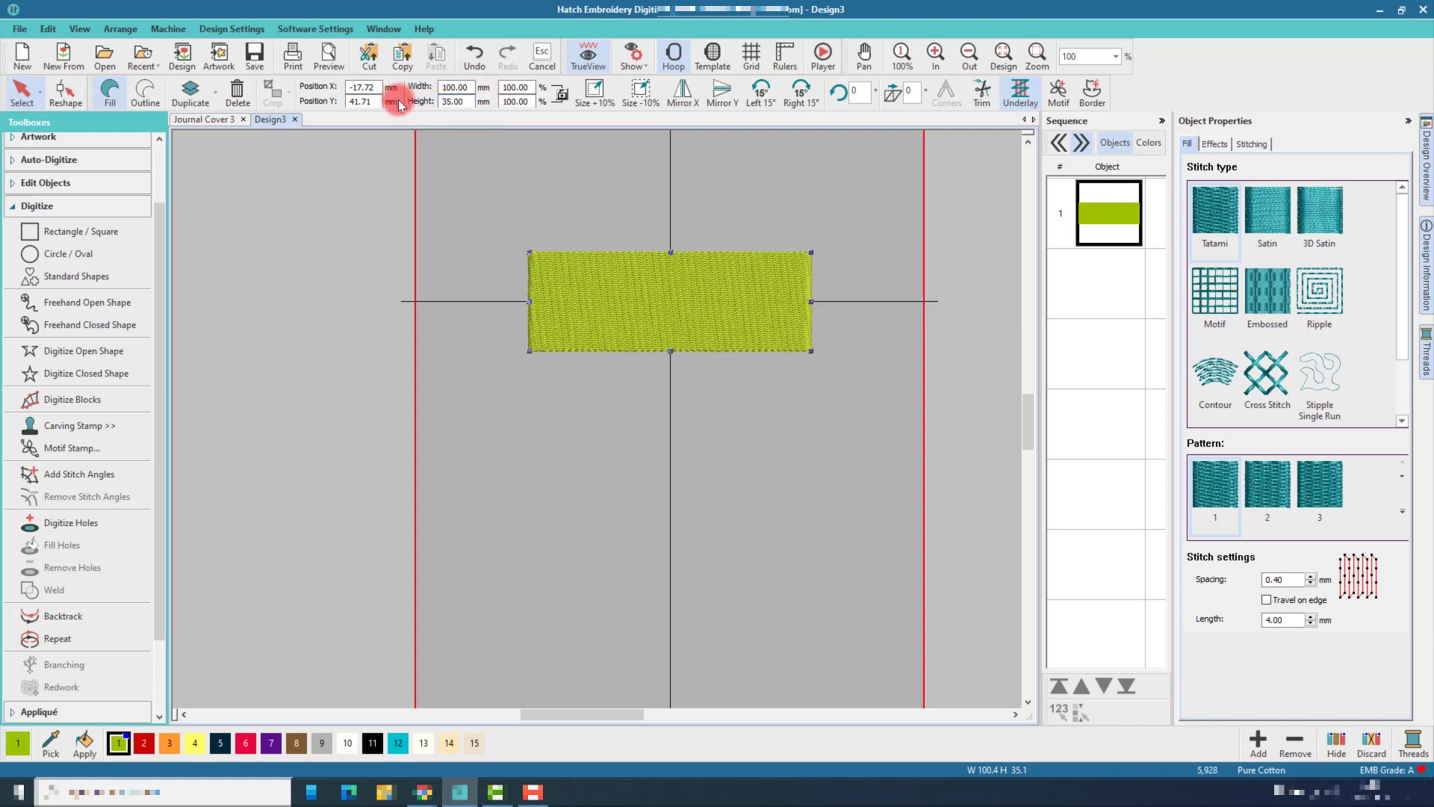
Step: Set the stitch angle of the rectangle's Tatami fill to 0°
left_click(675, 272)
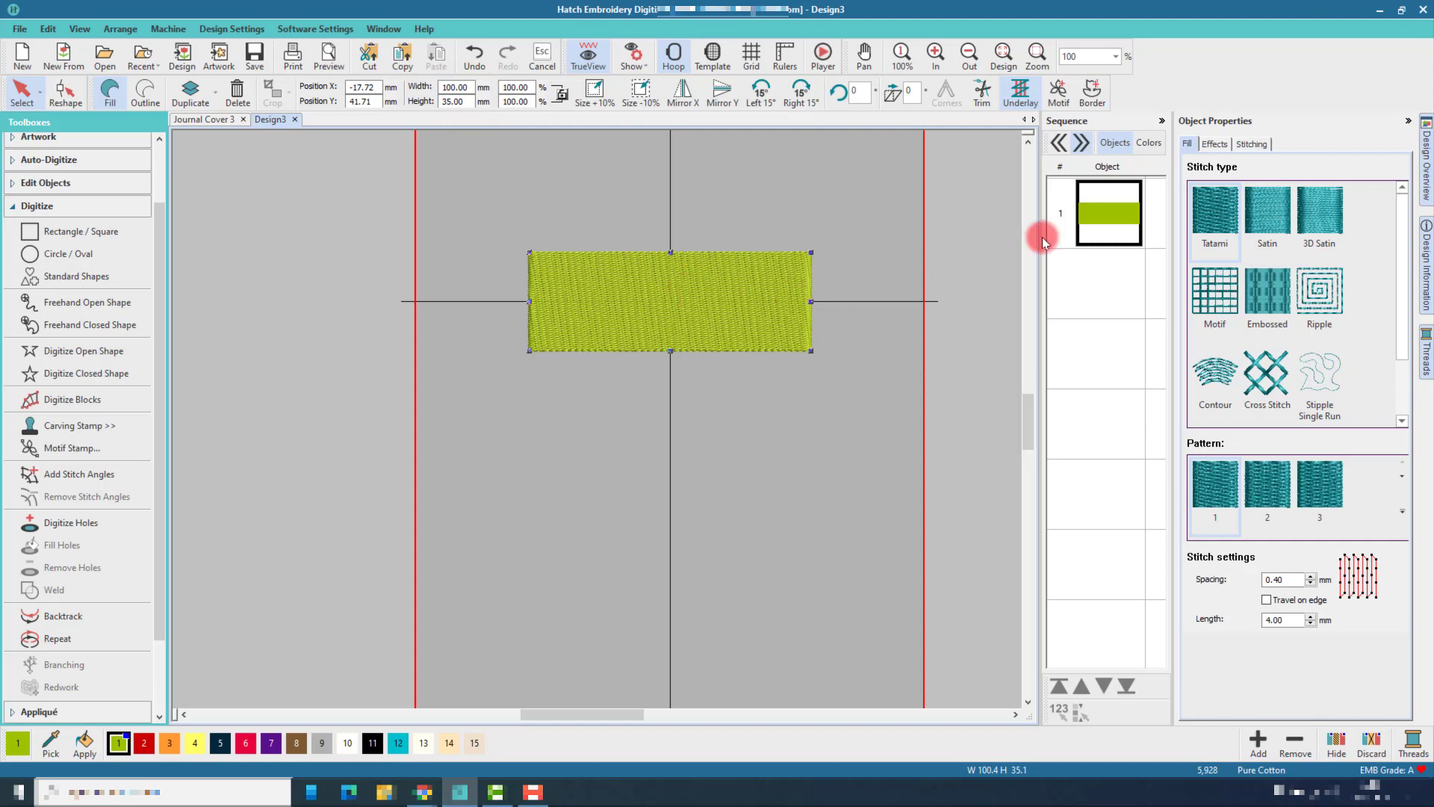
left_click(1200, 228)
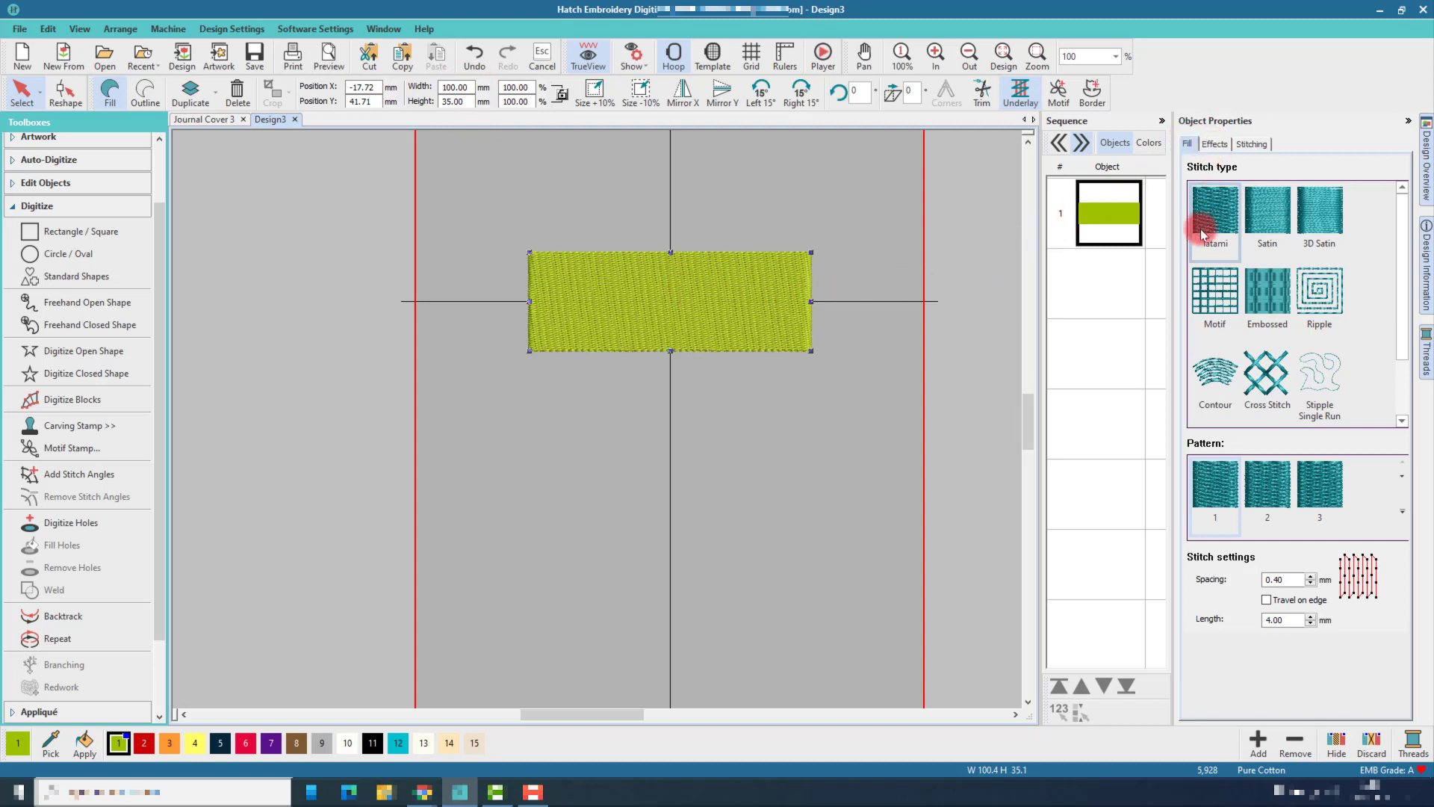
left_click(1216, 145)
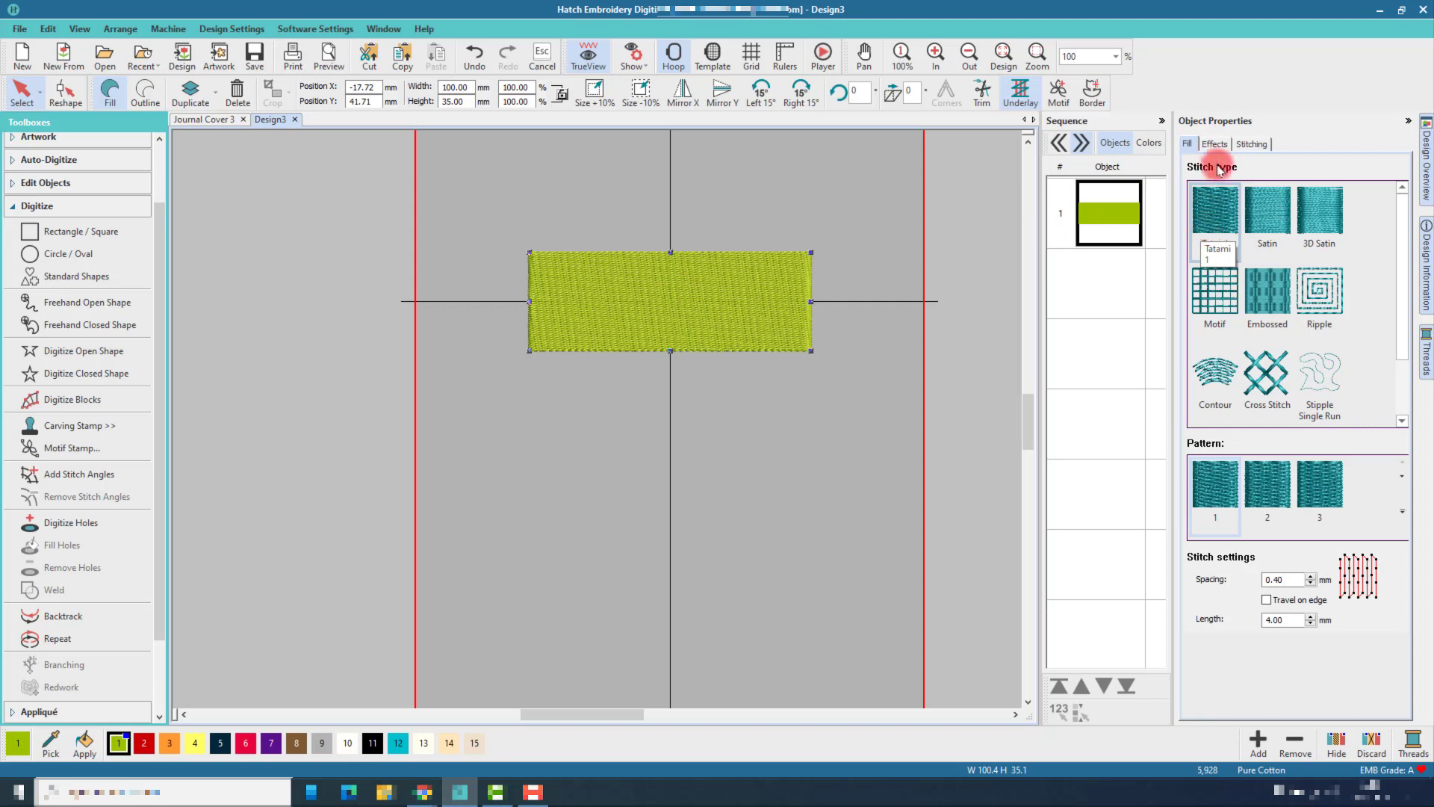
left_click(1218, 145)
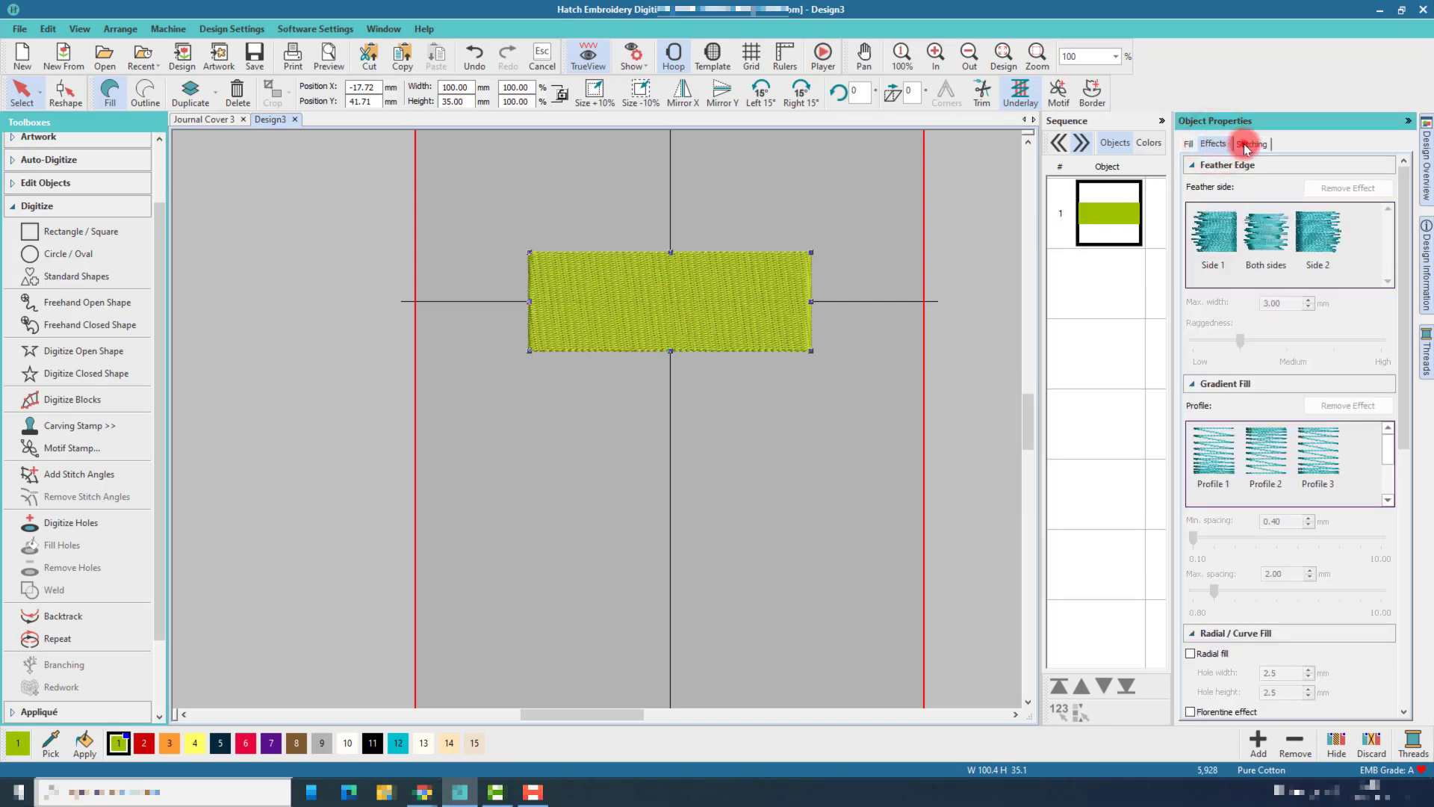
left_click(1247, 143)
left_click(1294, 425)
double_click(1307, 475)
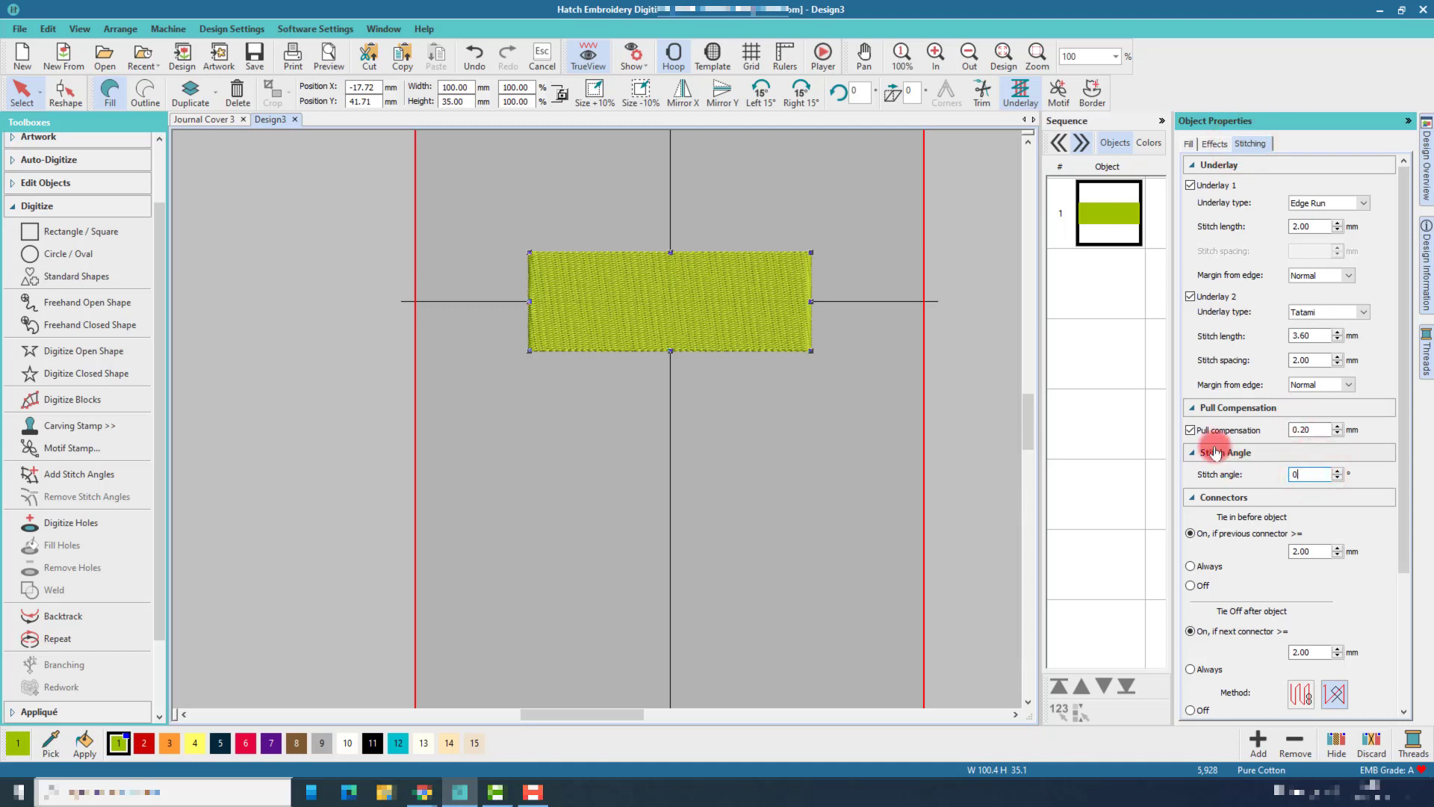
key("Return")
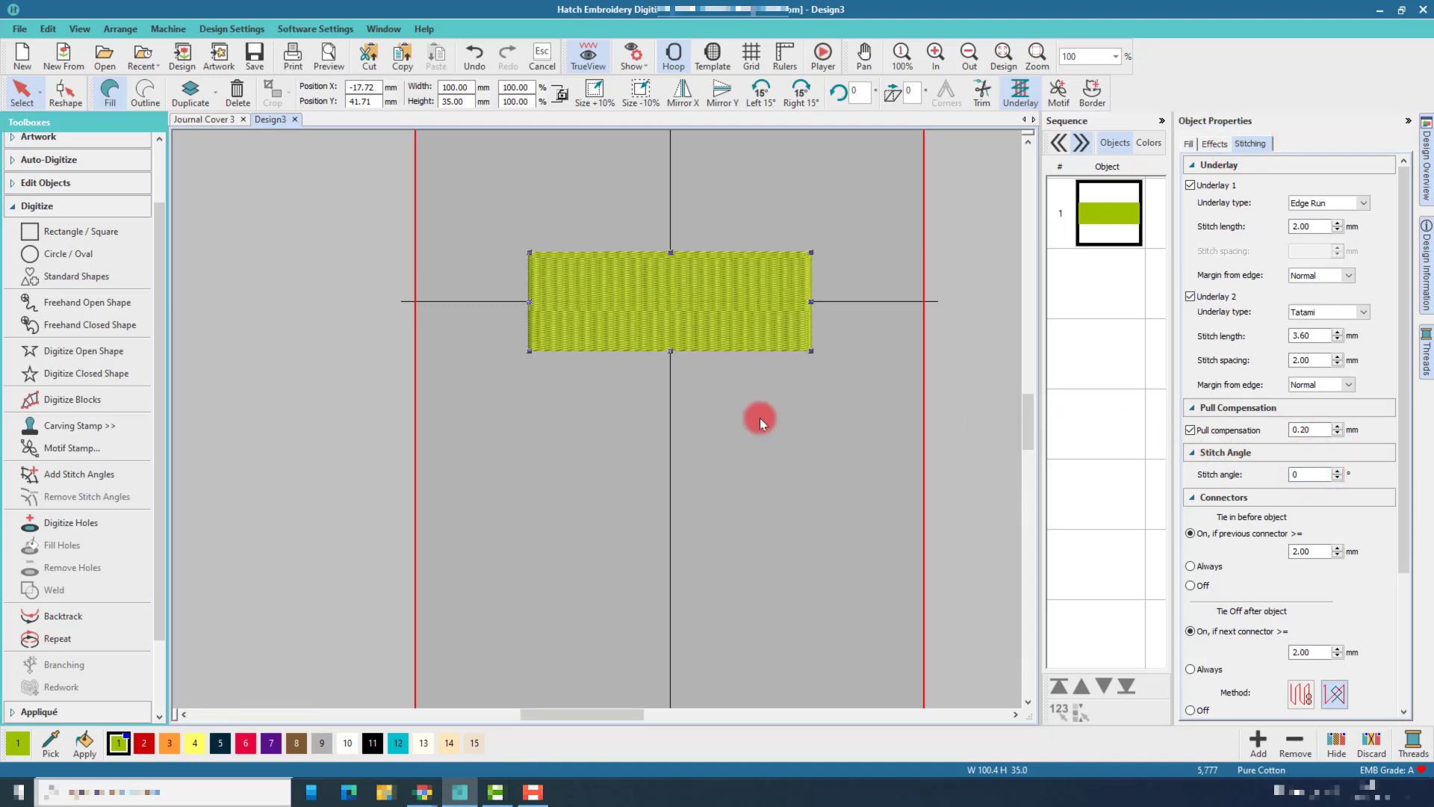
Step: Find thread code 001 and apply this white to the filled rectangle
left_click(1005, 54)
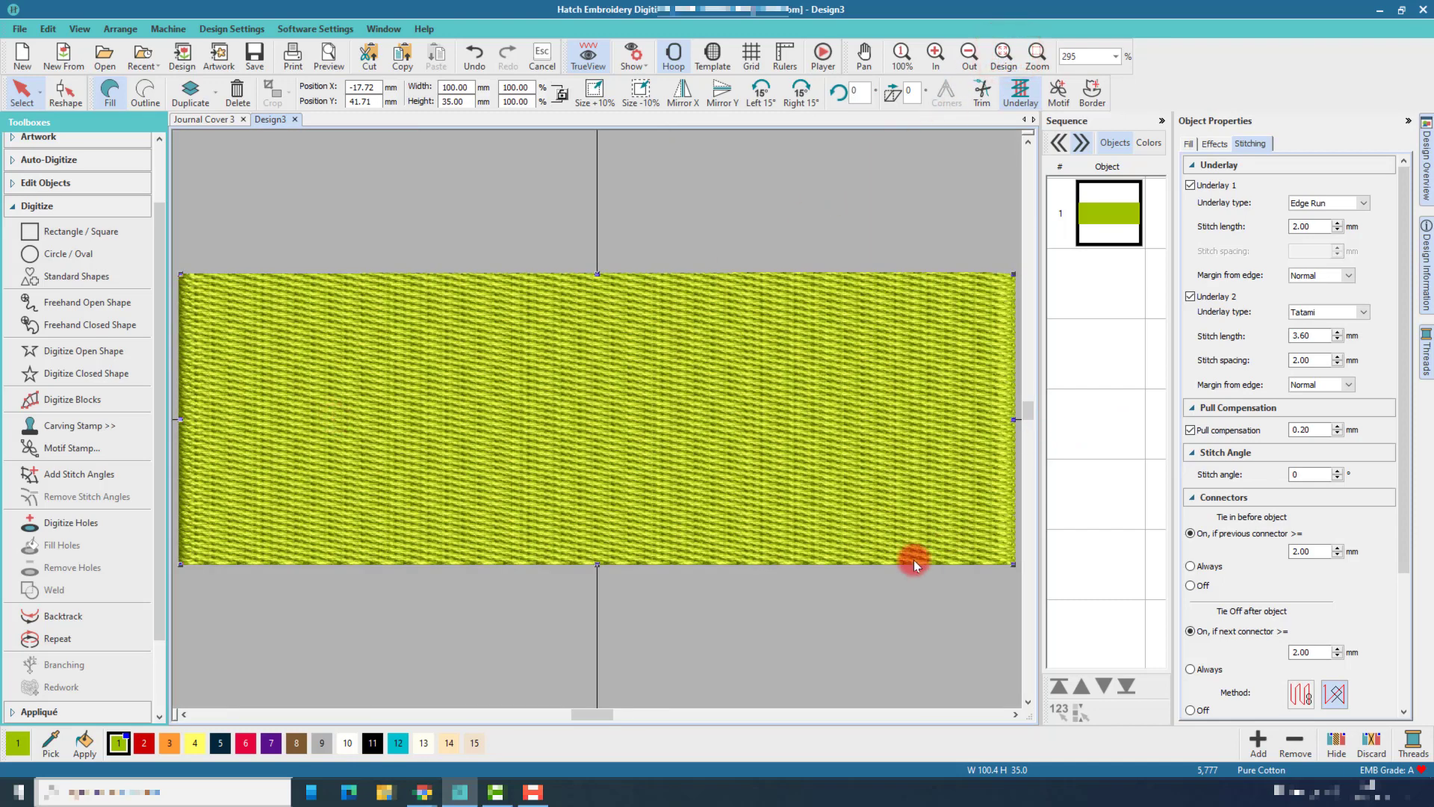
left_click(1126, 222)
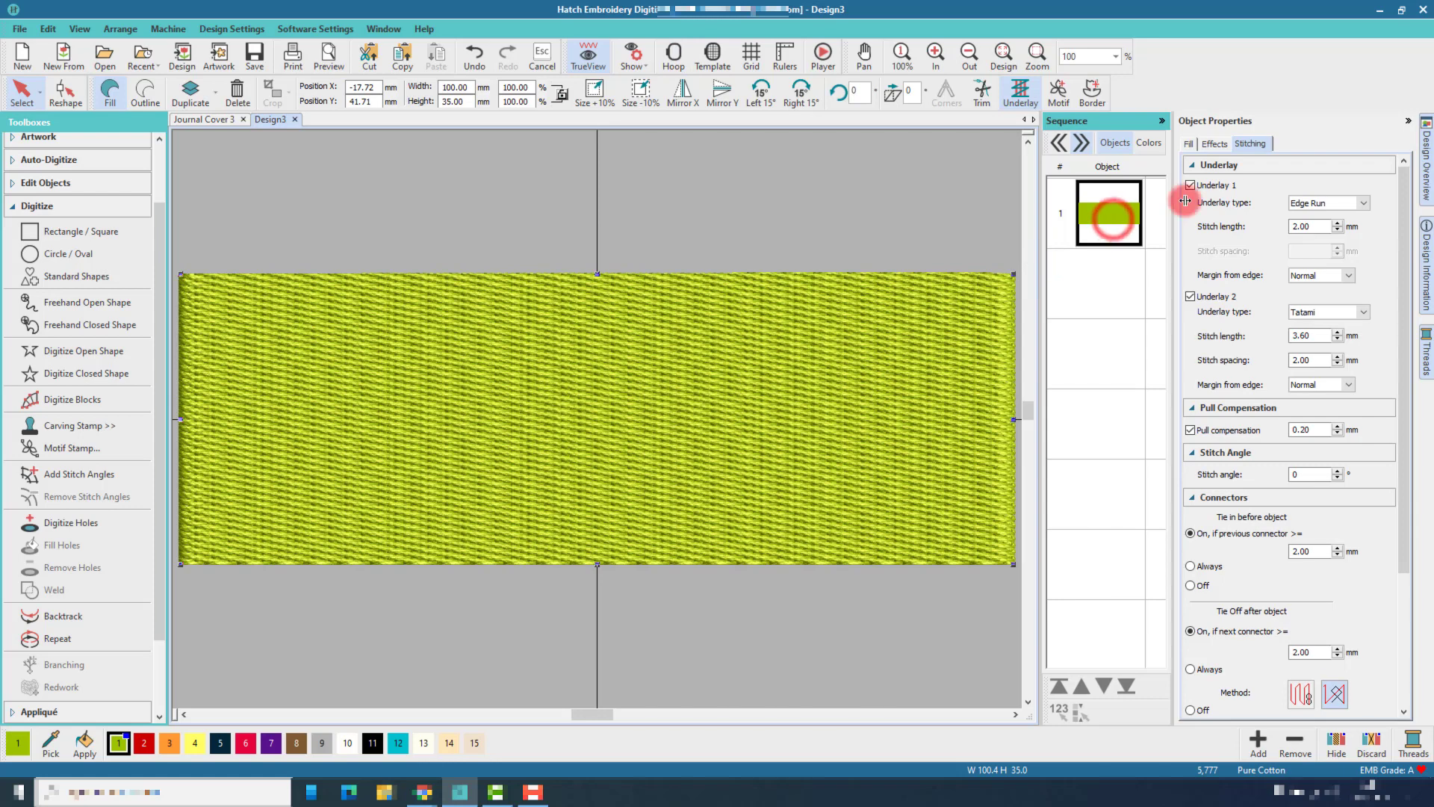
left_click(1426, 347)
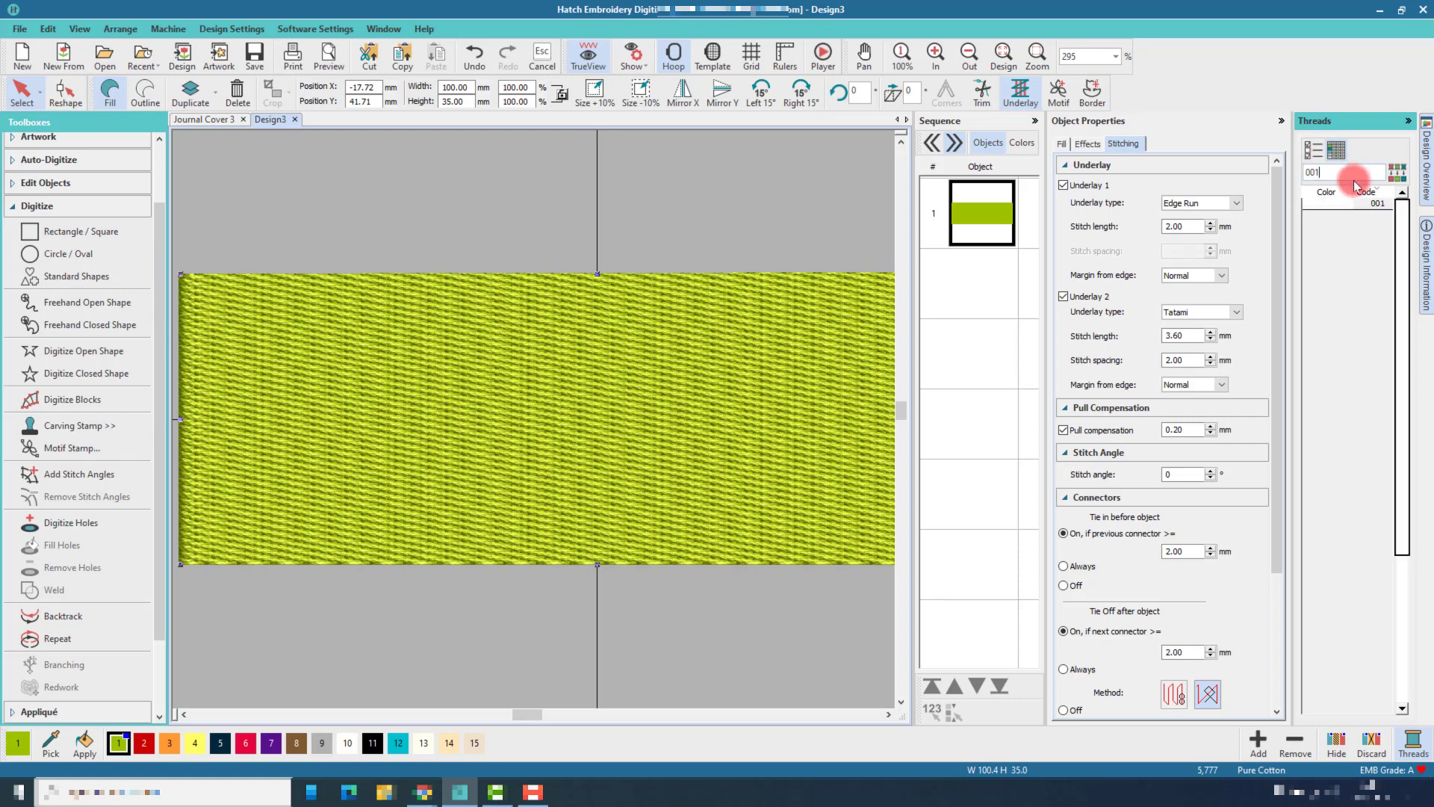
left_click(1338, 206)
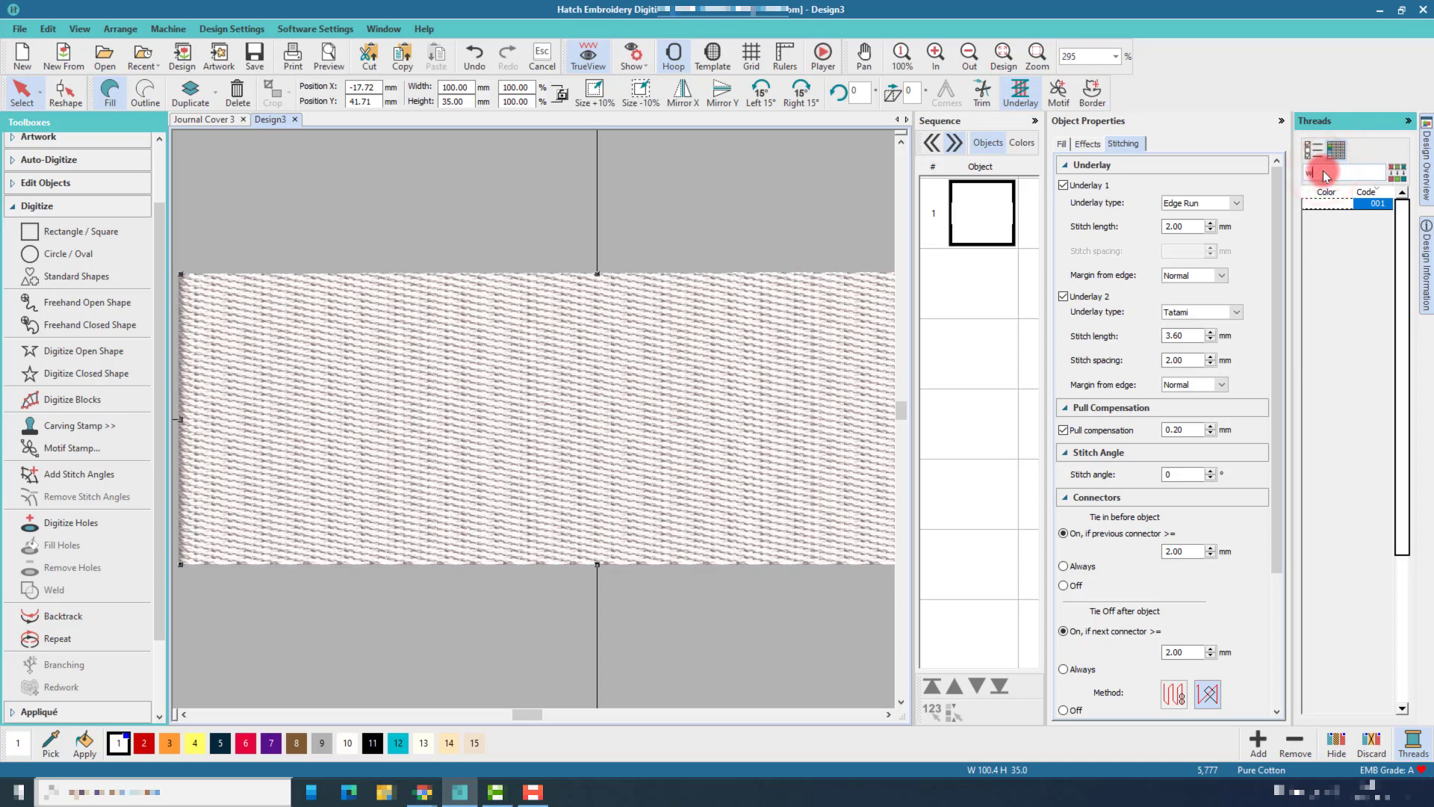
Step: Search the thread chart by the color names "white" and "blue", and clear the search
type("white")
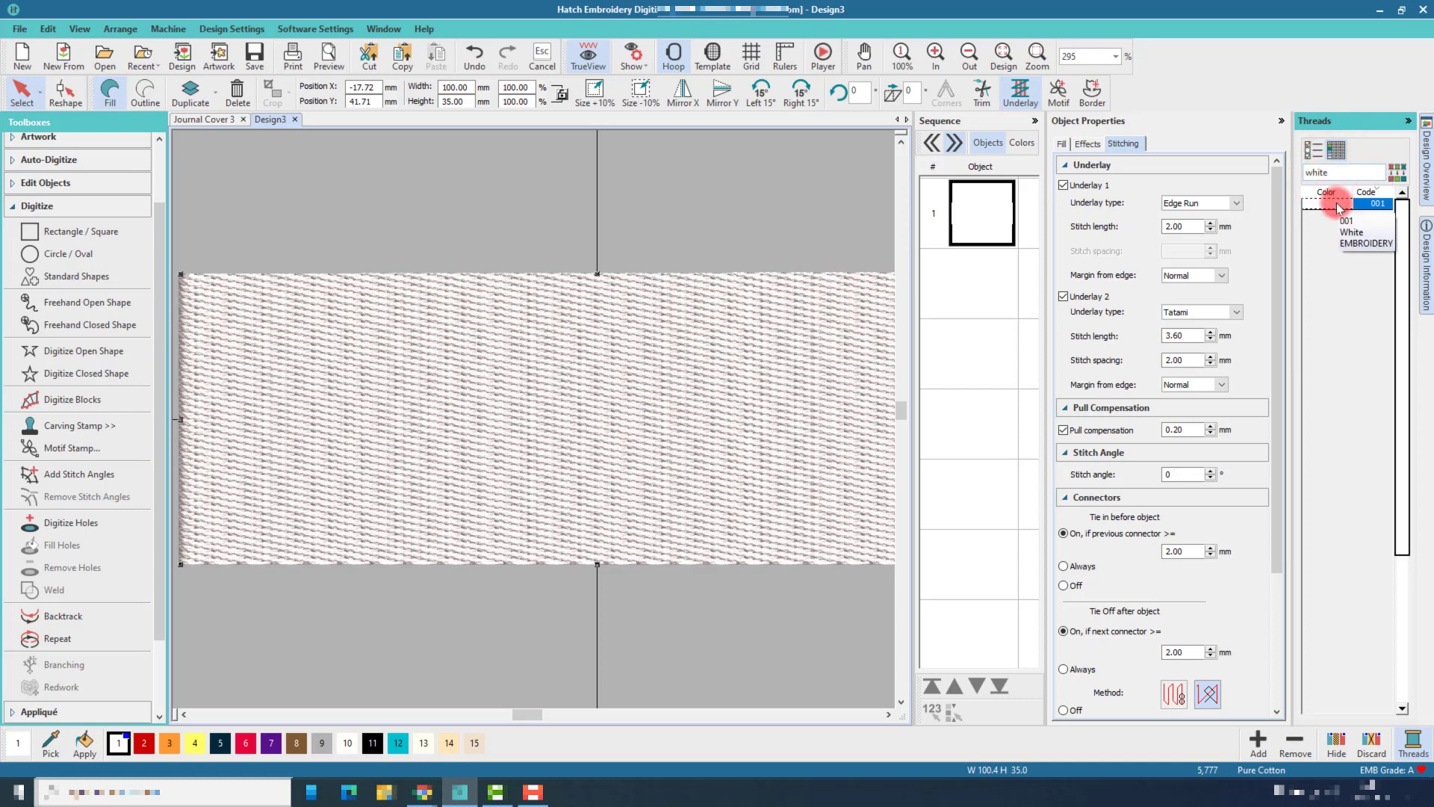
double_click(1299, 173)
type("blue")
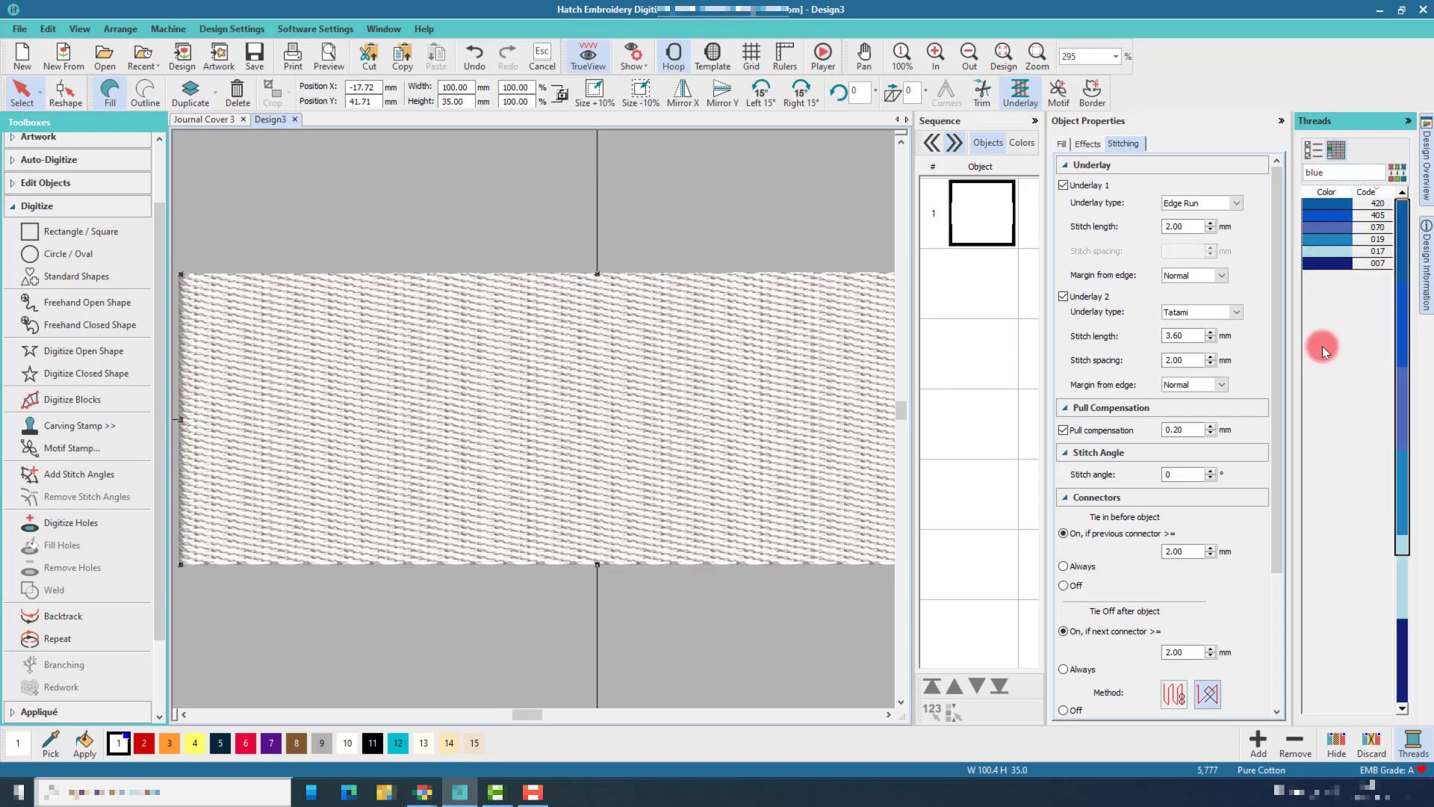
double_click(1328, 173)
key("BackSpace")
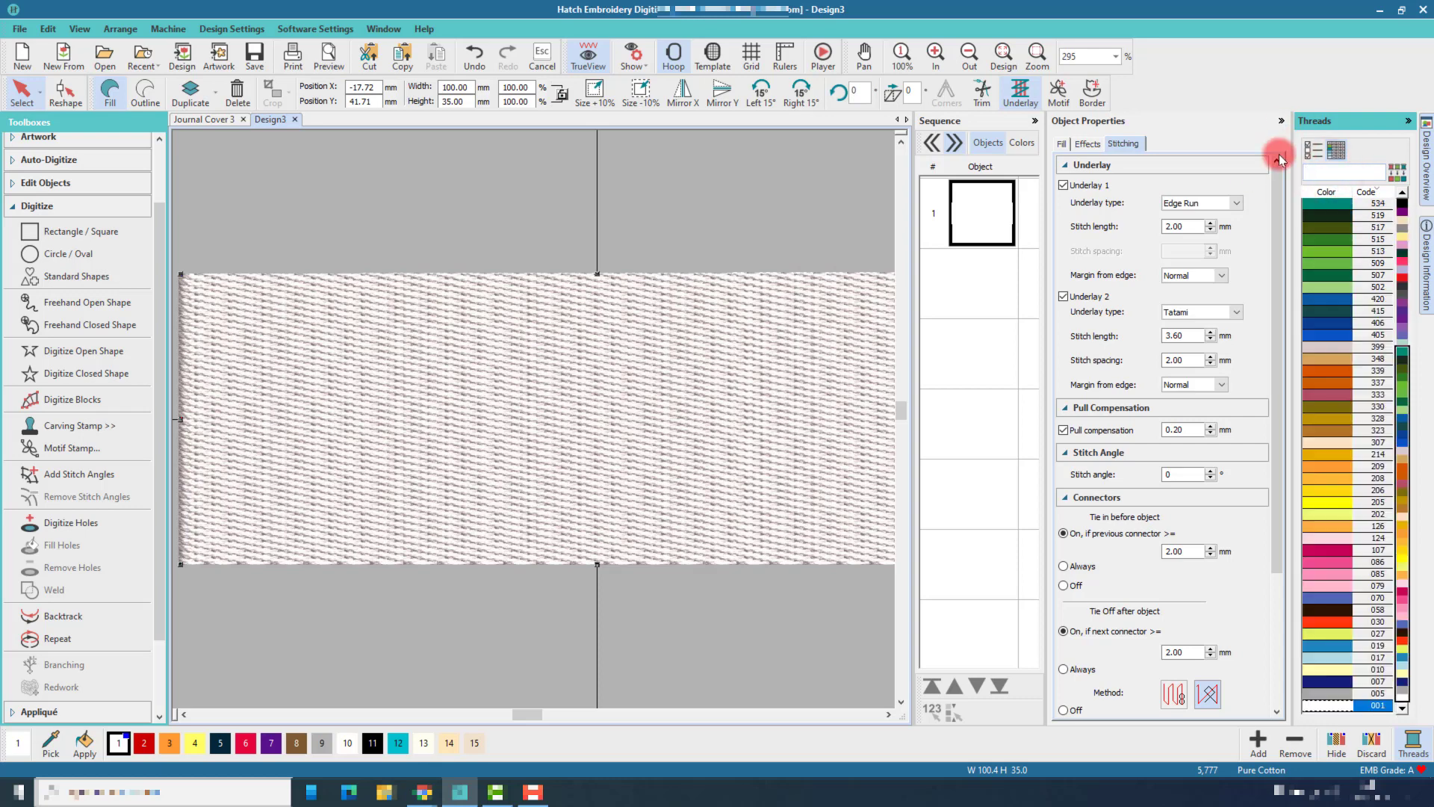
Step: Duplicate the white filled rectangle in place
left_click(962, 202)
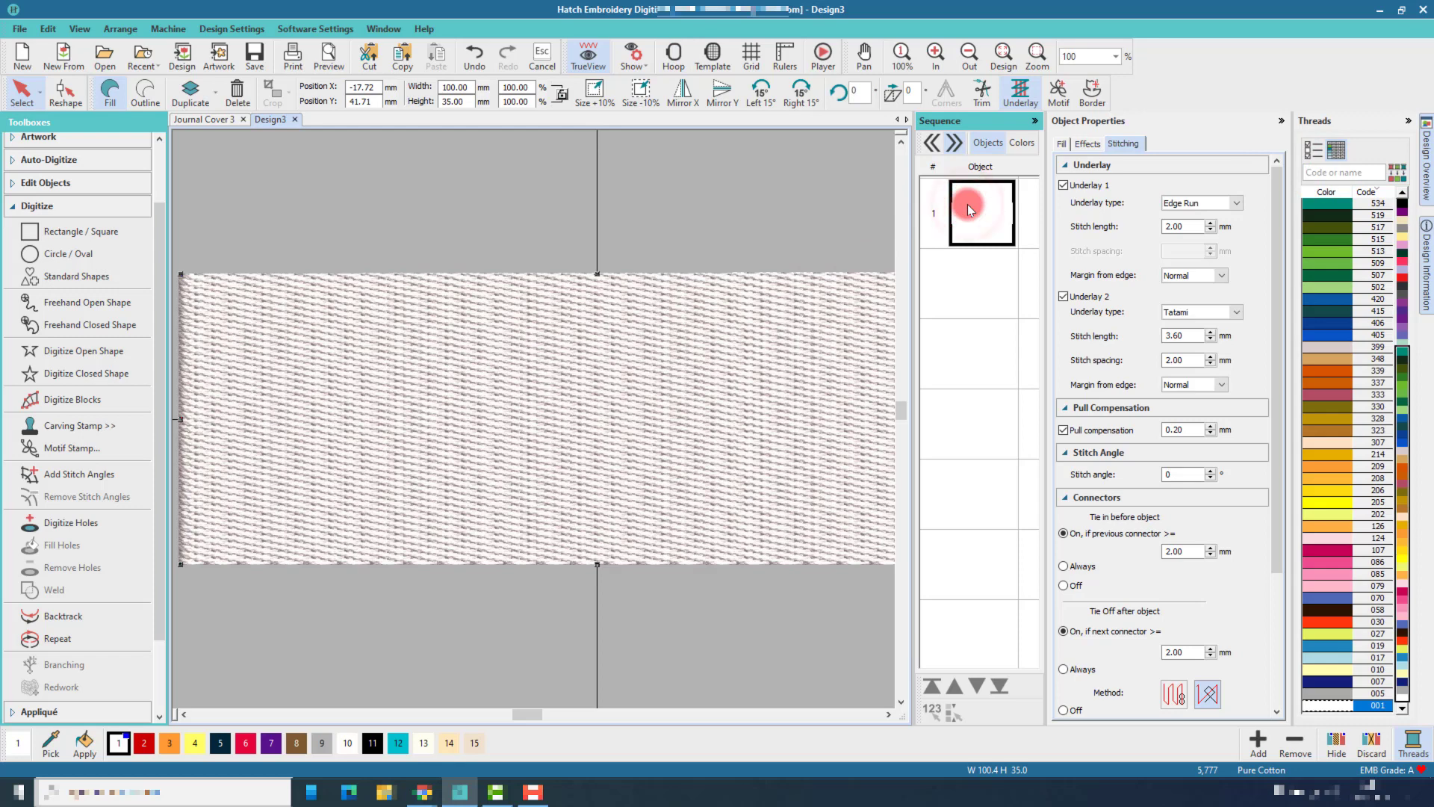
left_click(1002, 56)
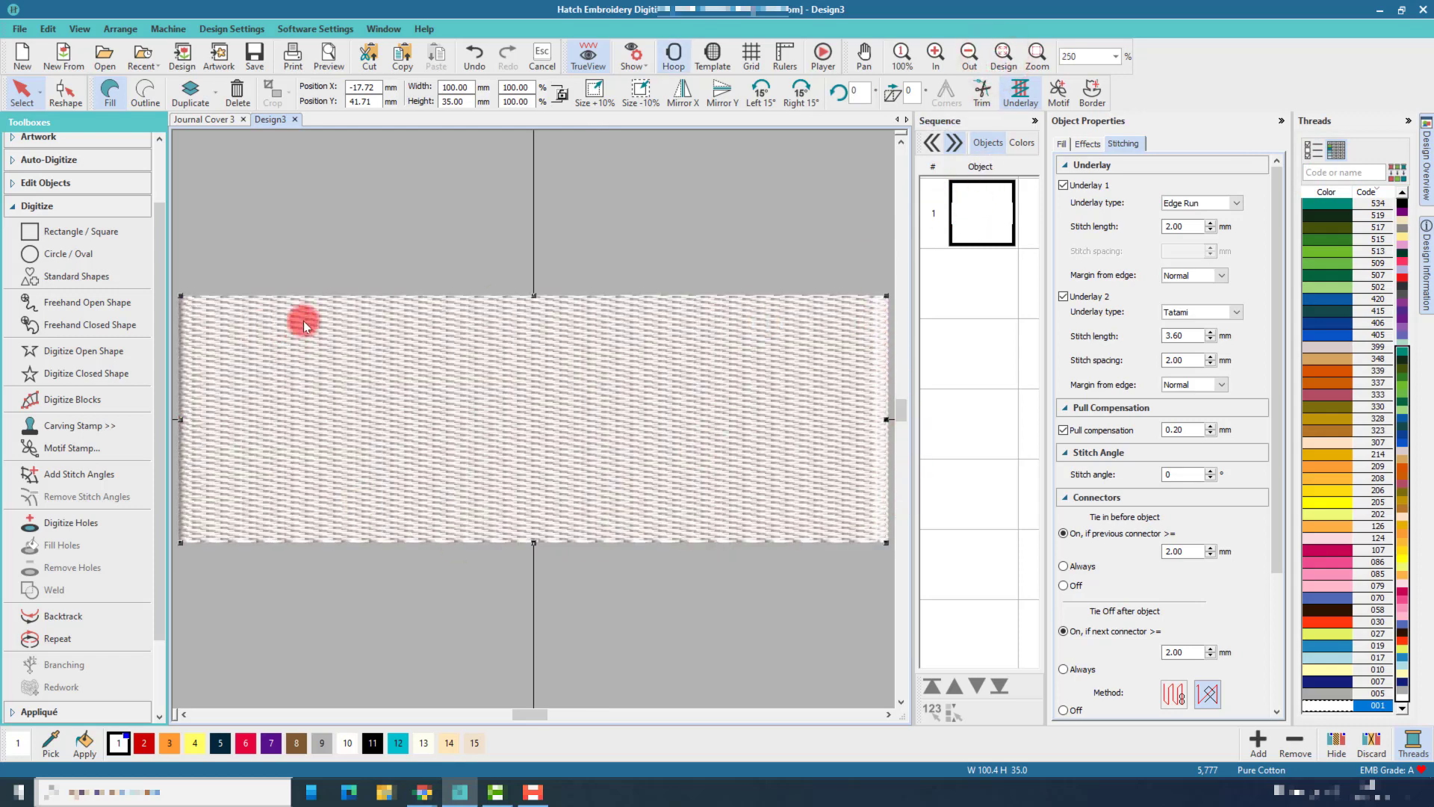
left_click_drag(162, 378, 160, 491)
left_click(78, 640)
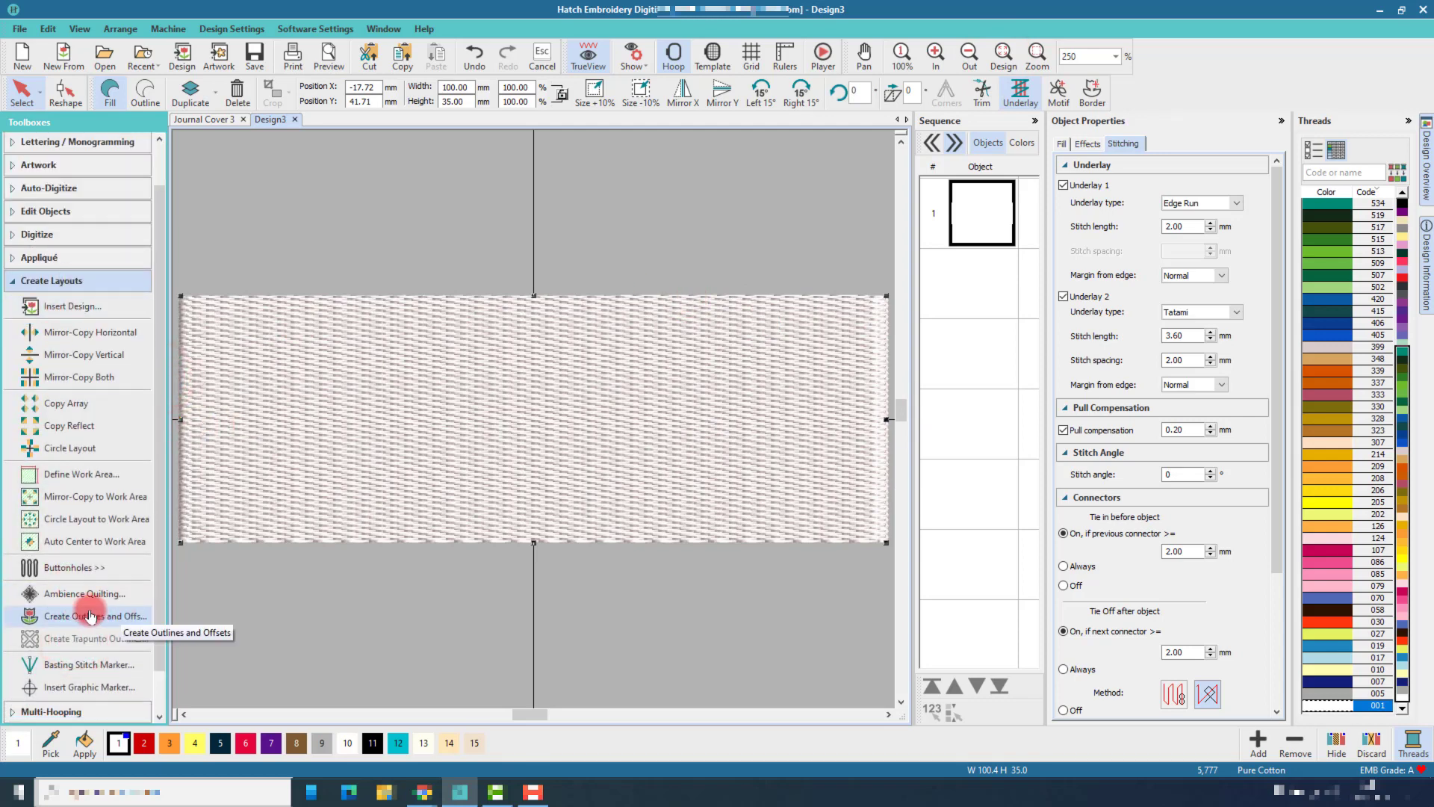
left_click(975, 218)
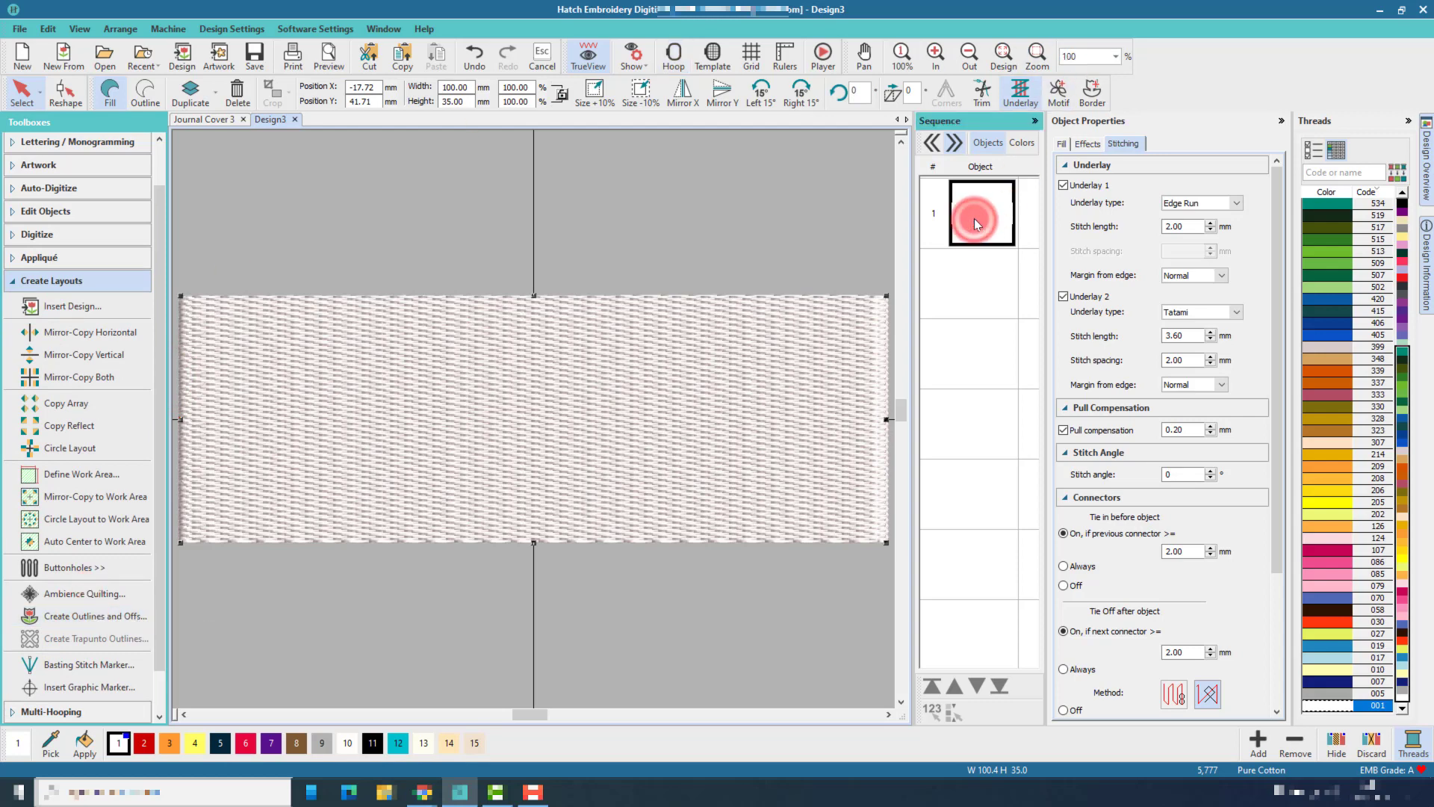
key("ctrl+d")
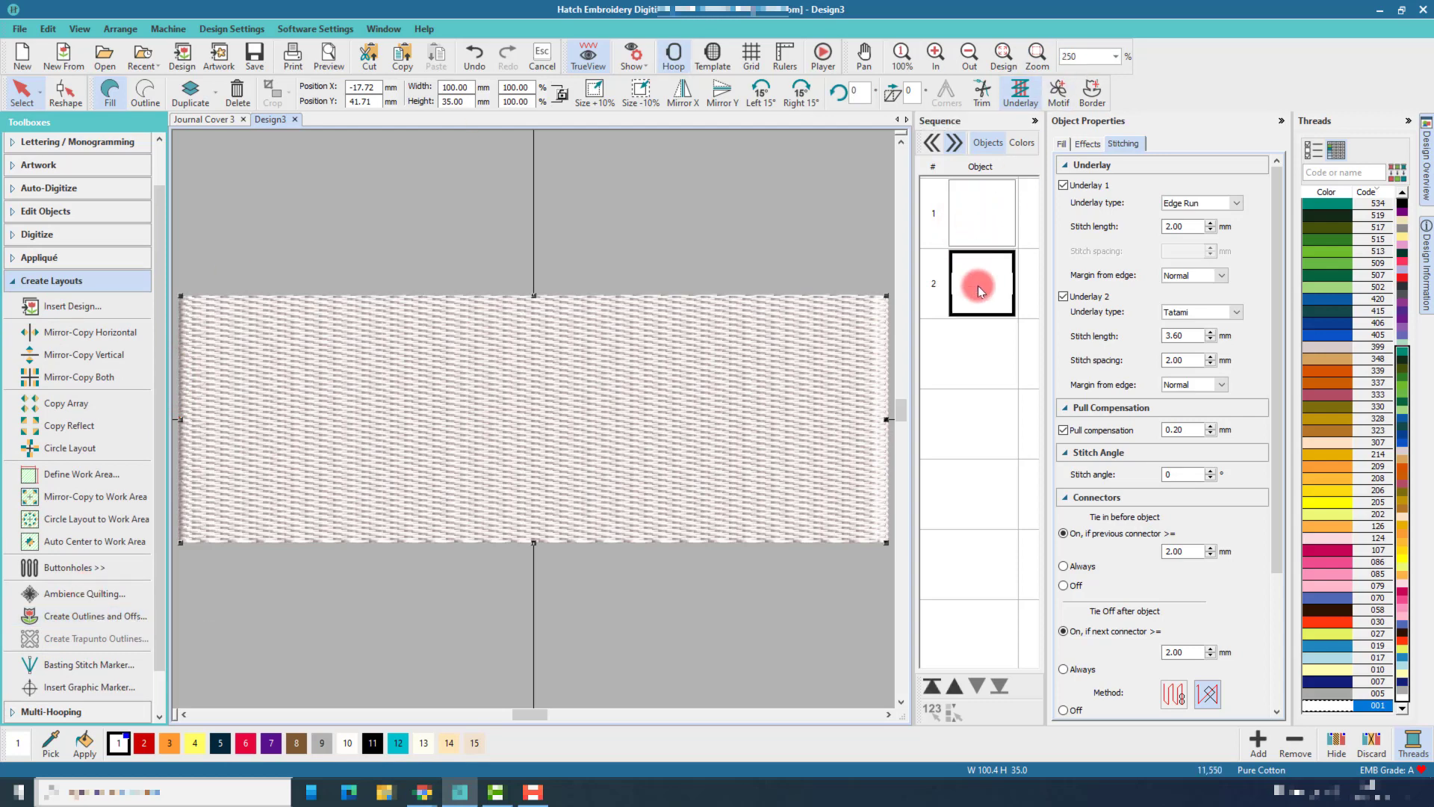
Step: Convert the duplicated rectangle to an outline with Satin stitch and set its width to 2 mm
left_click(140, 102)
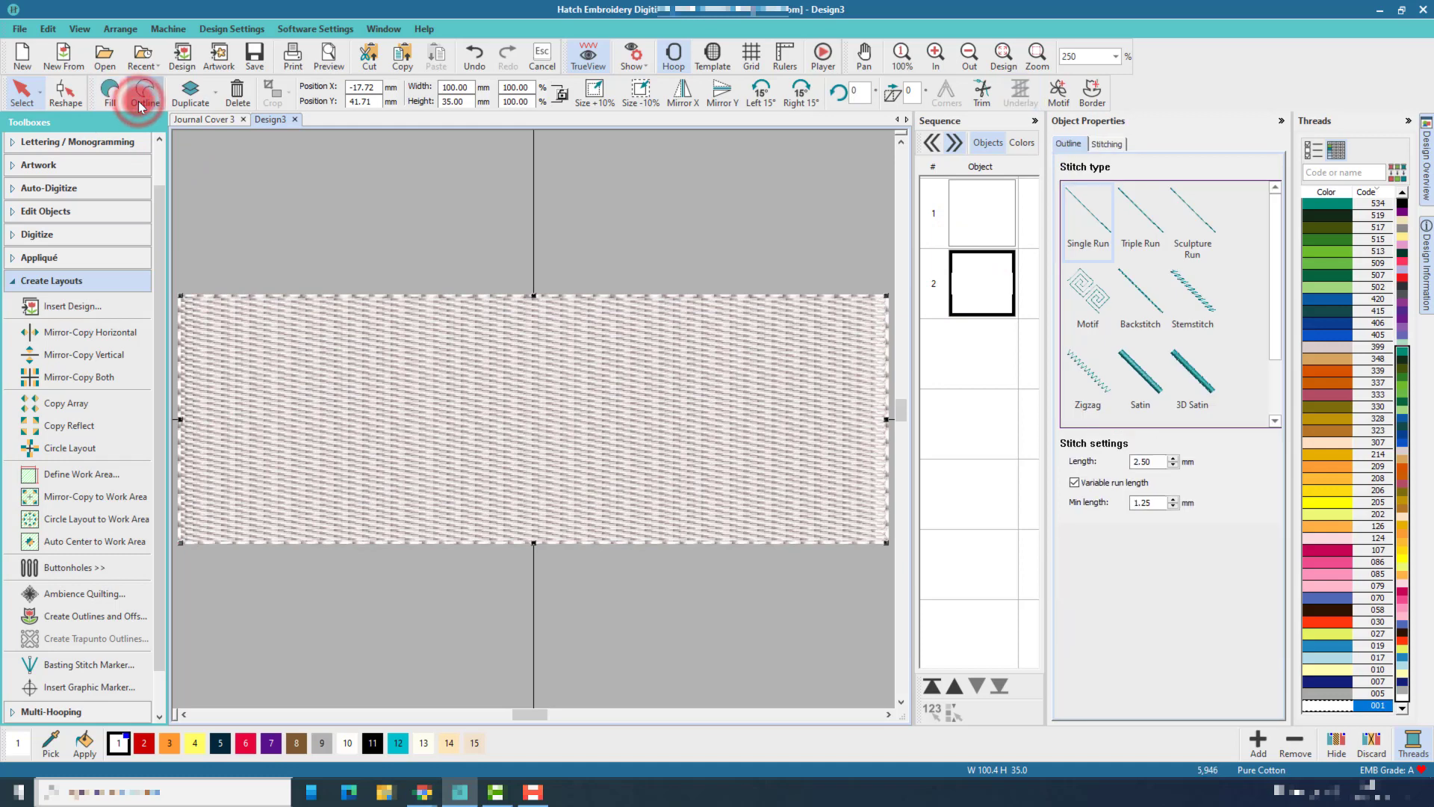
left_click(1137, 234)
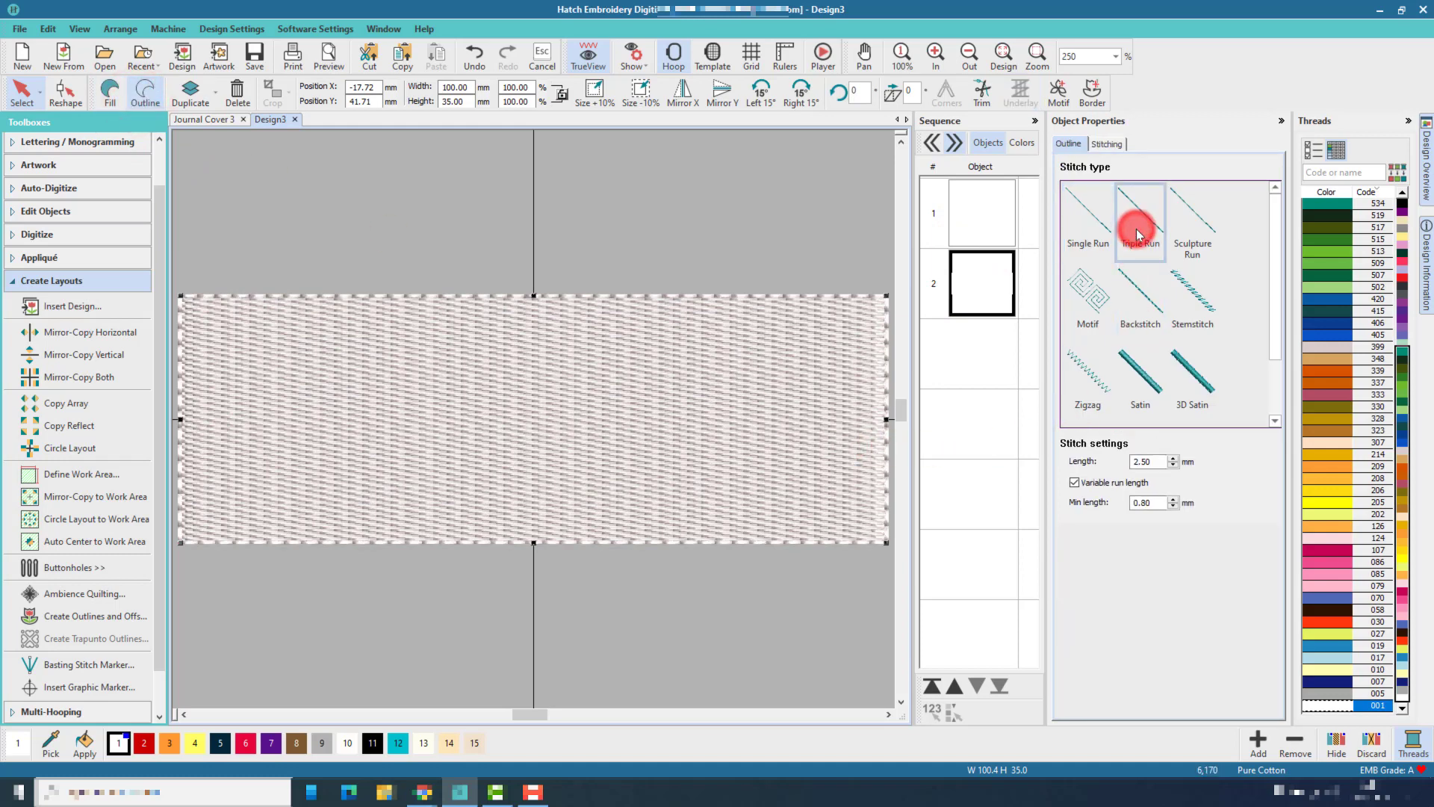
left_click(1151, 462)
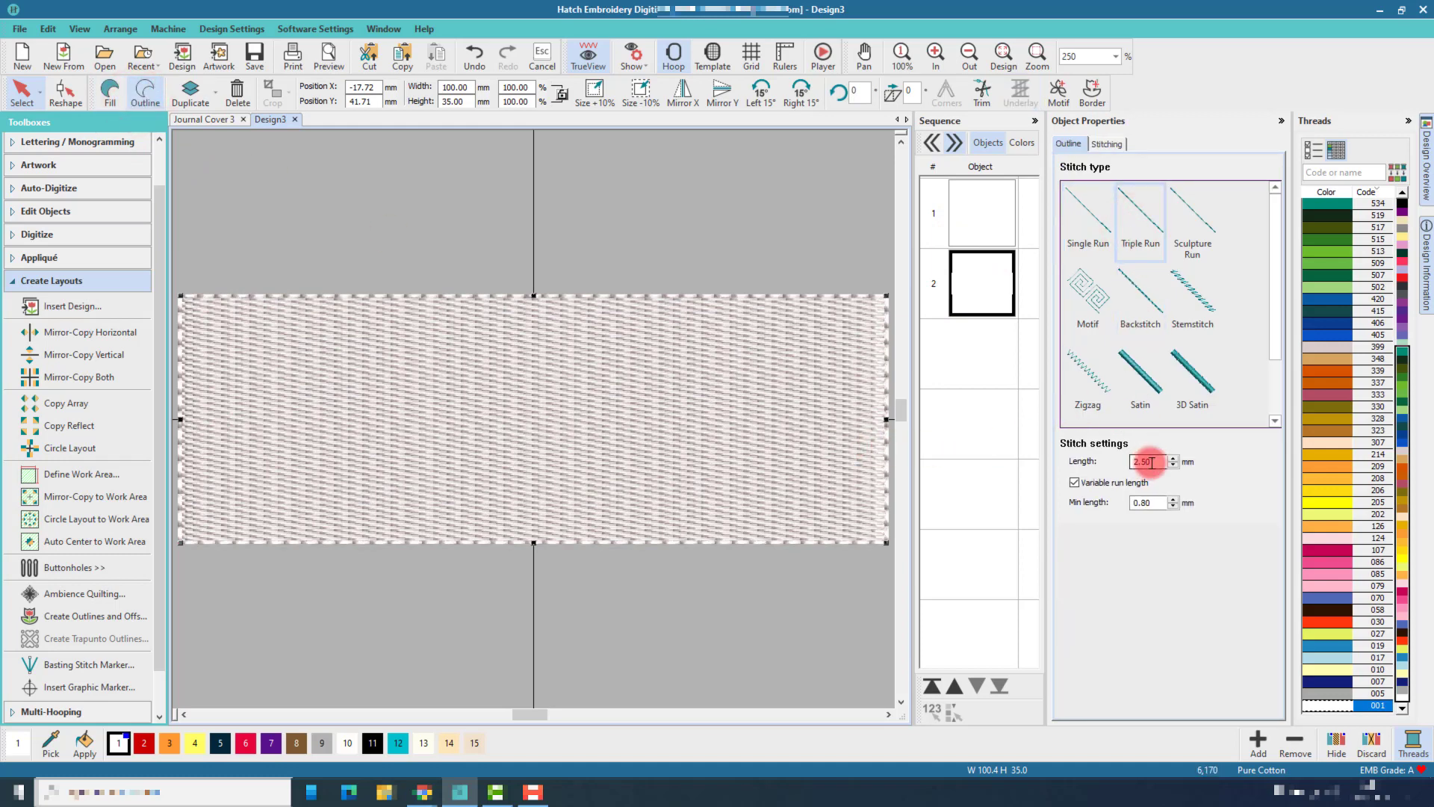
left_click(1143, 381)
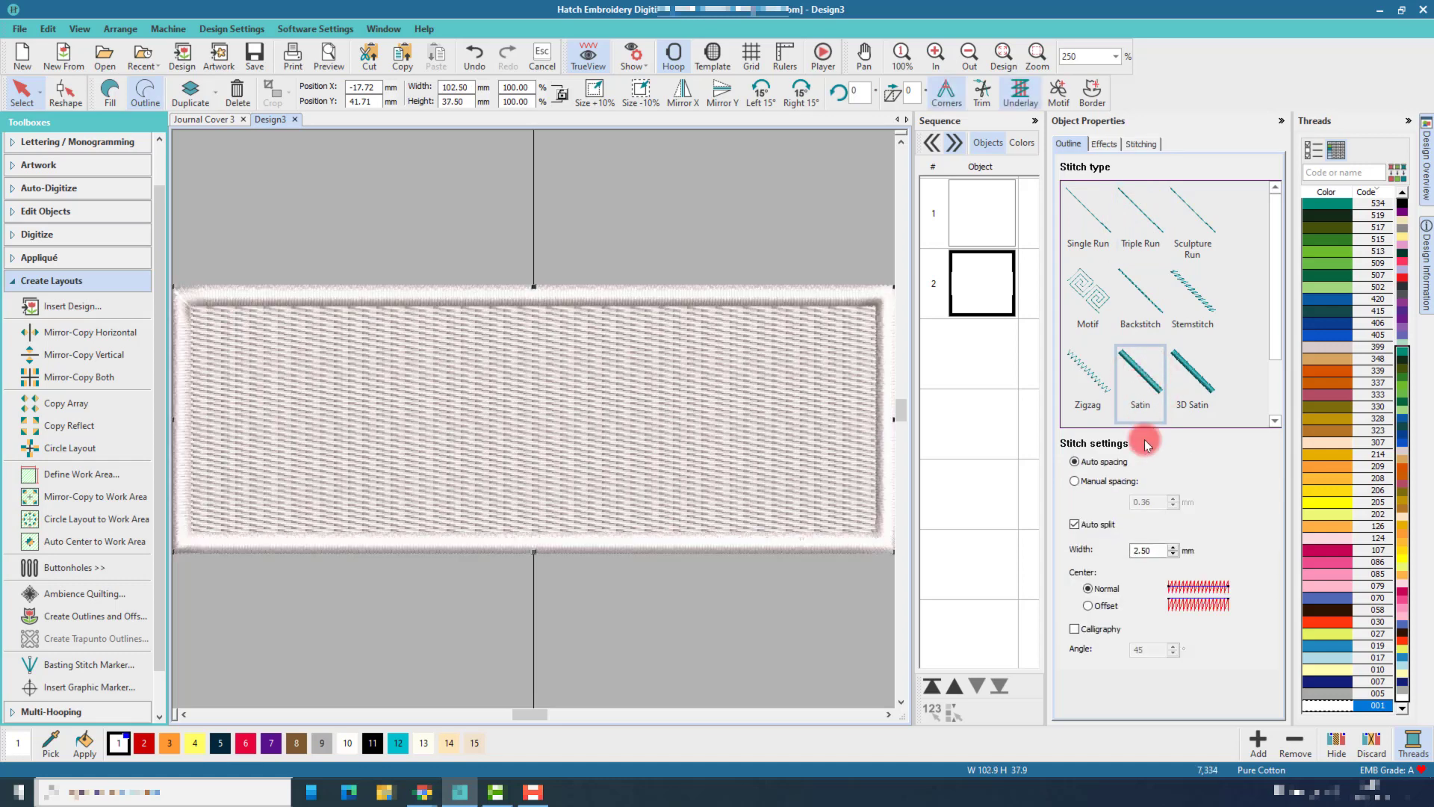
left_click(1150, 551)
type("2")
left_click(1081, 550)
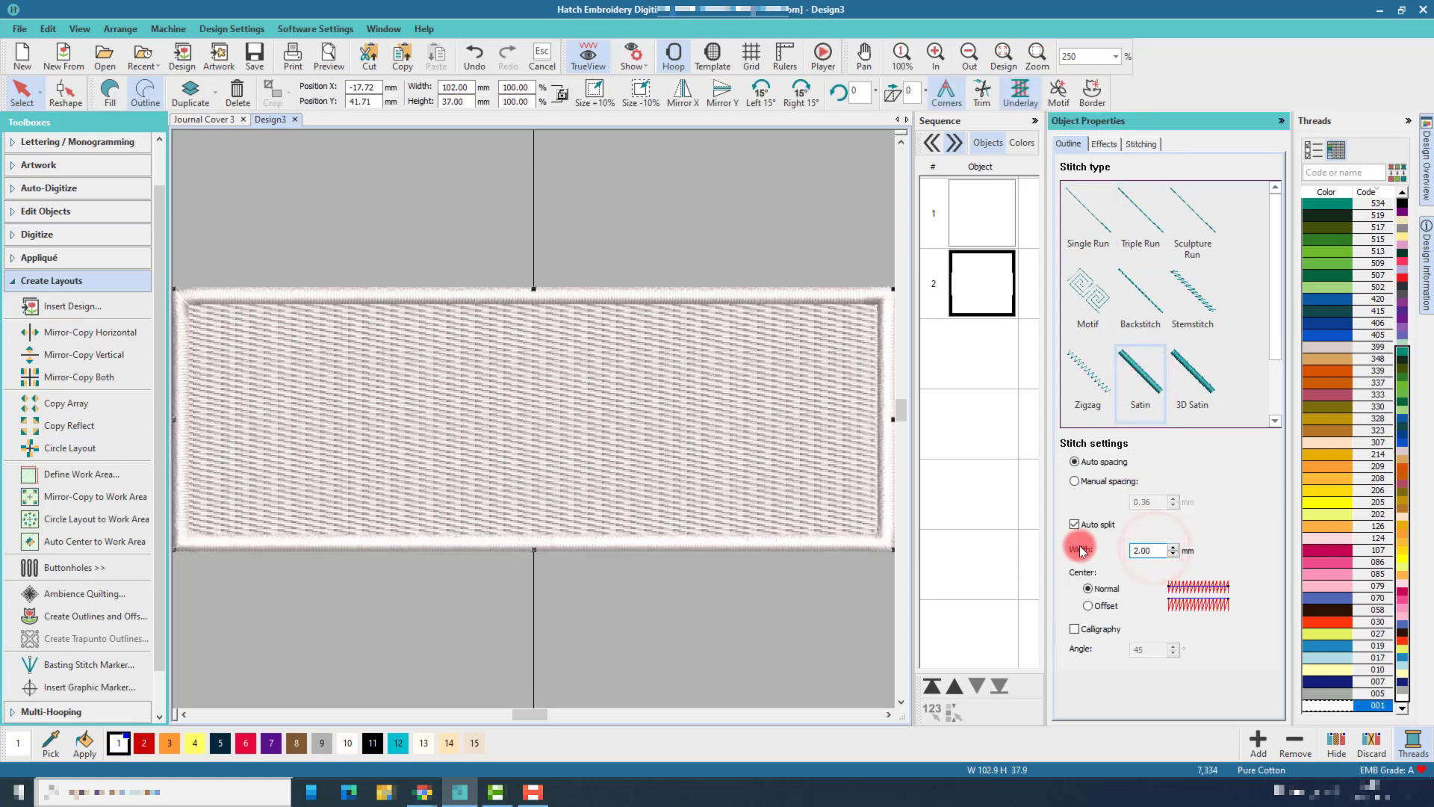
Step: Find thread code 900 and apply this black to the satin border
left_click(1322, 172)
type("900")
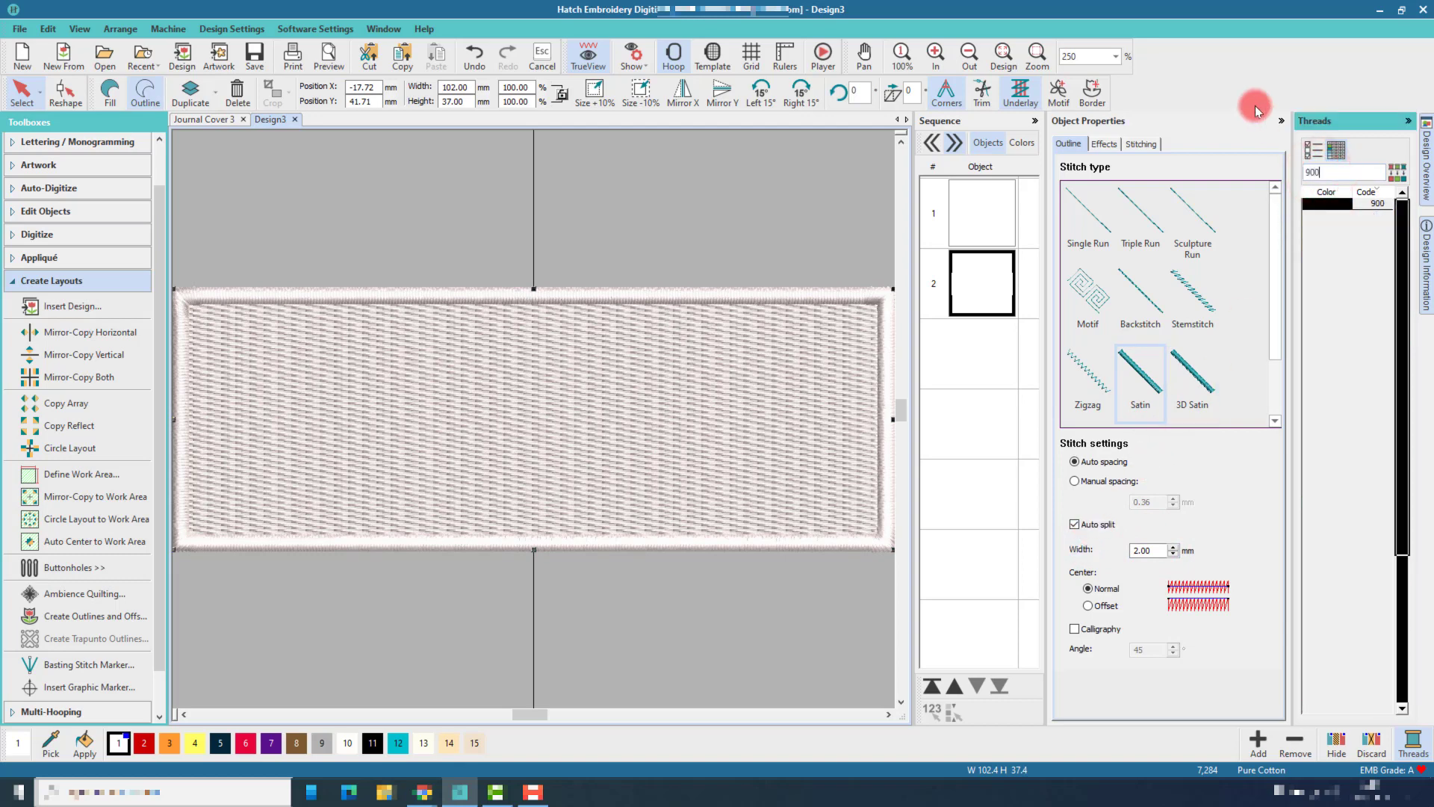
left_click(1316, 203)
double_click(1316, 203)
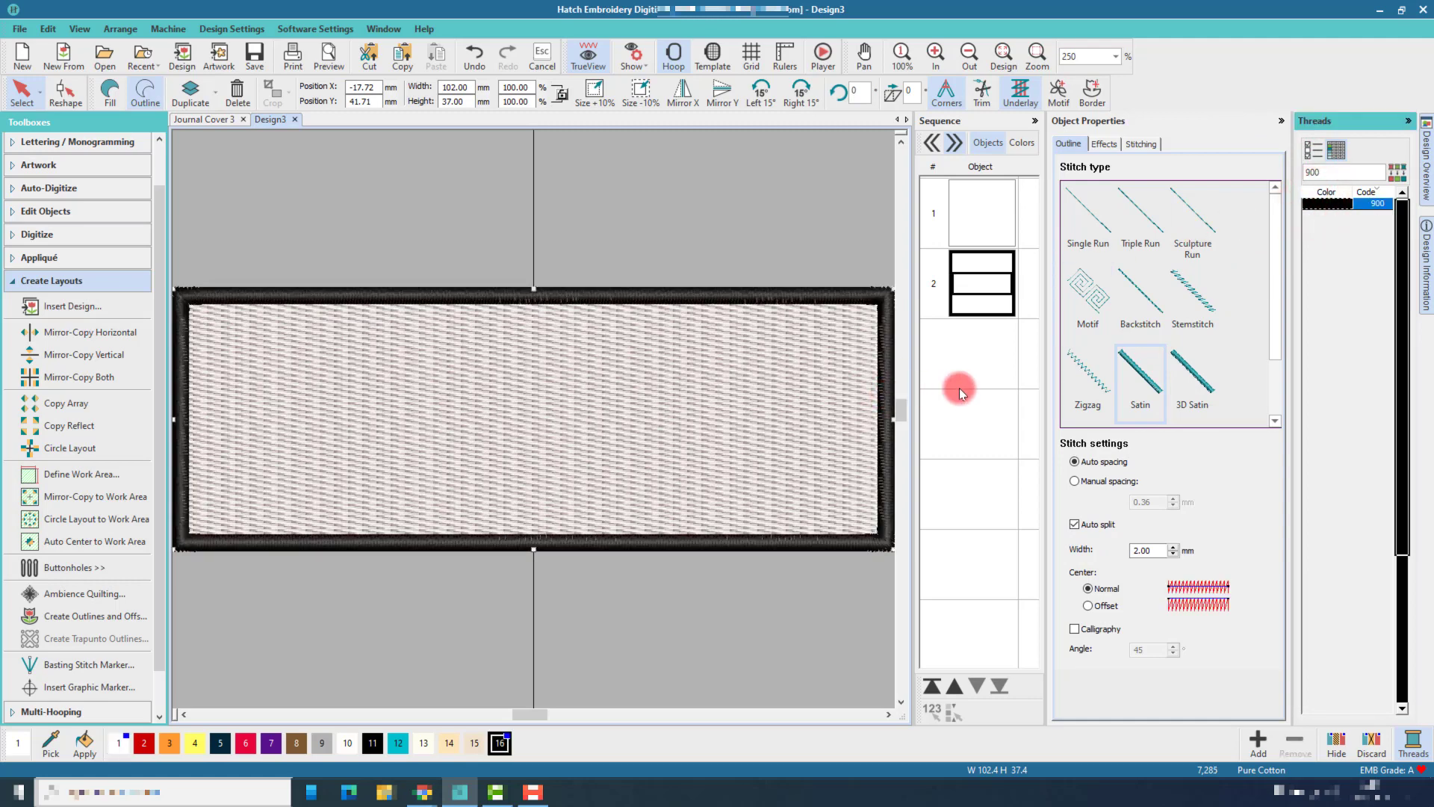
Step: Duplicate the black satin border in place and convert the copy to a Tatami fill
left_click(970, 293)
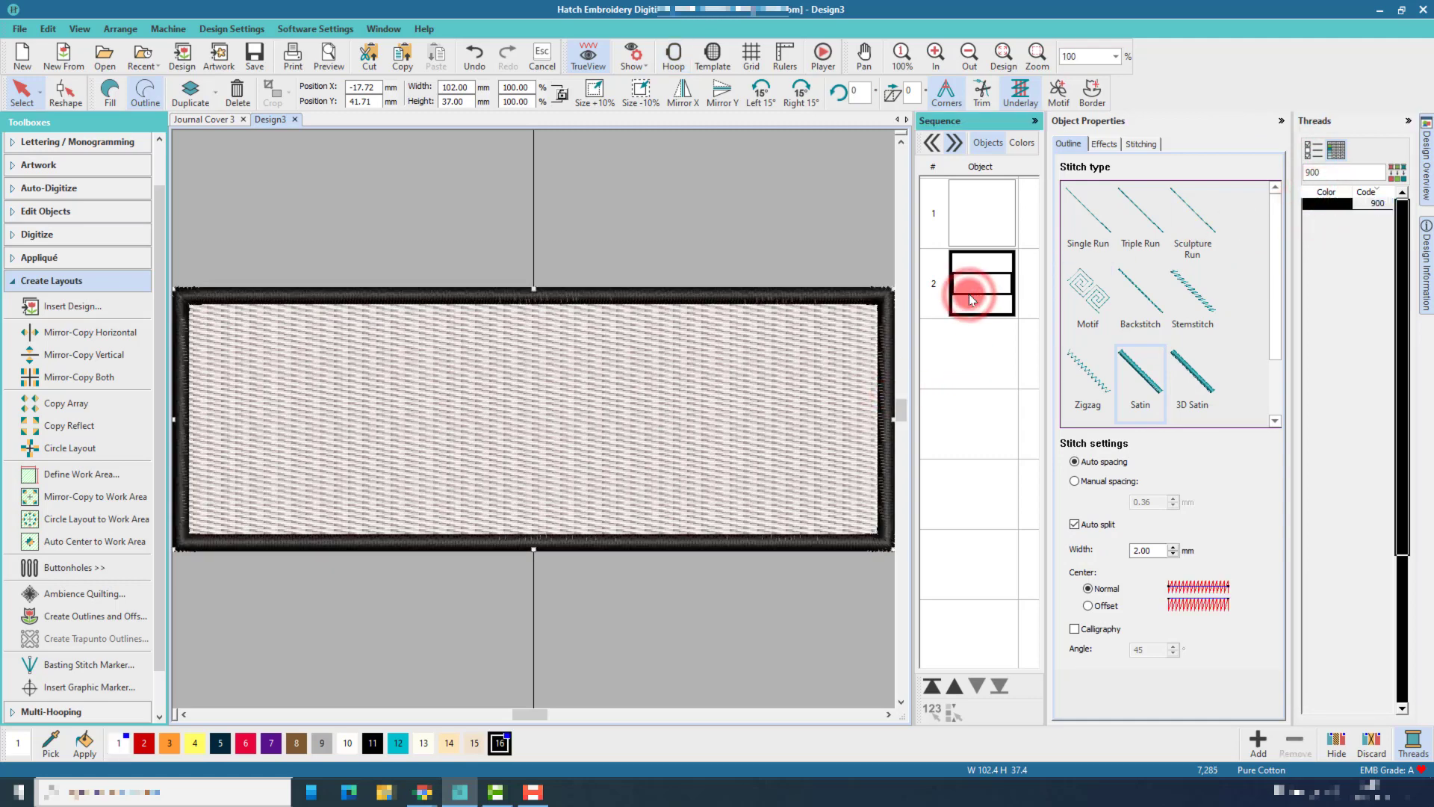
key("ctrl+d")
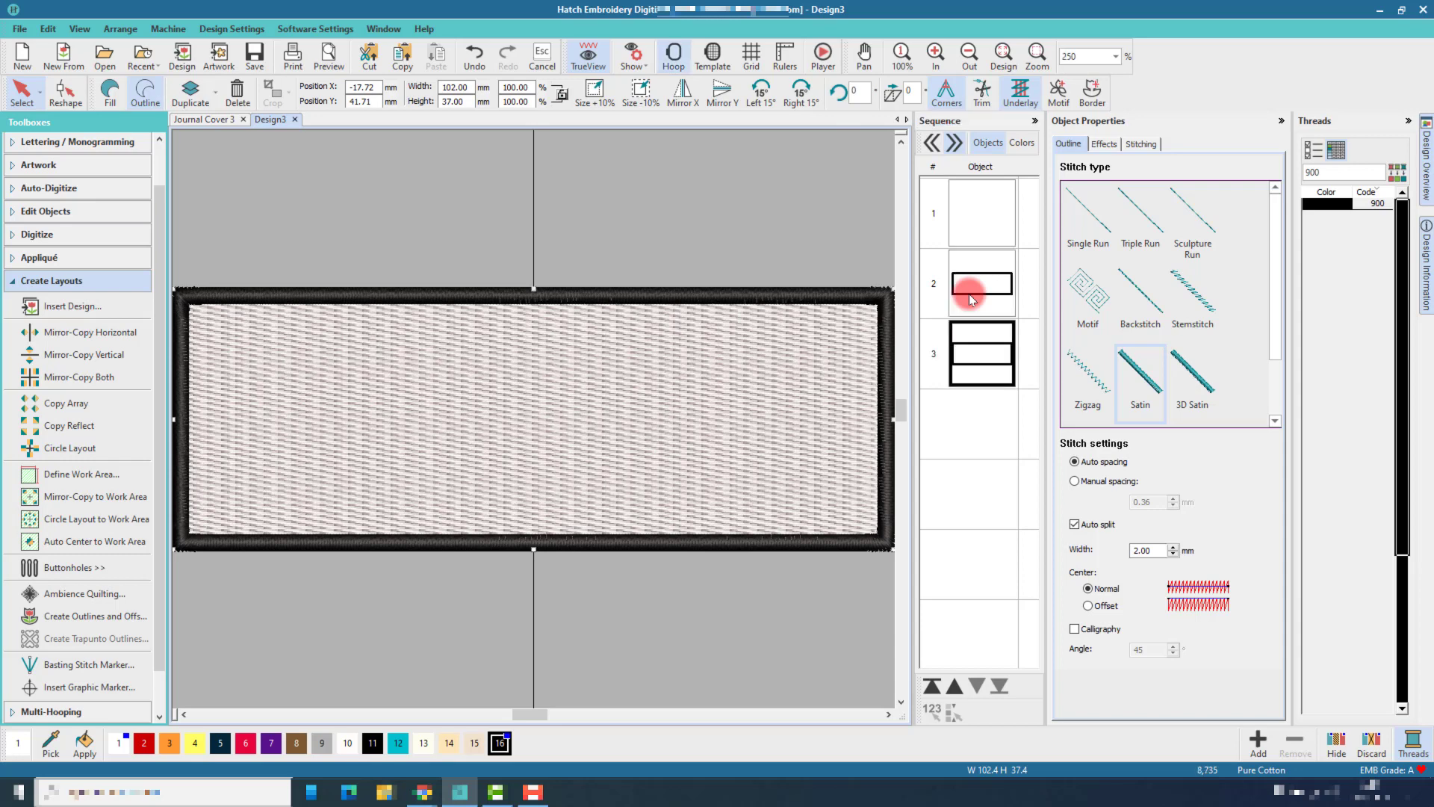
left_click(110, 94)
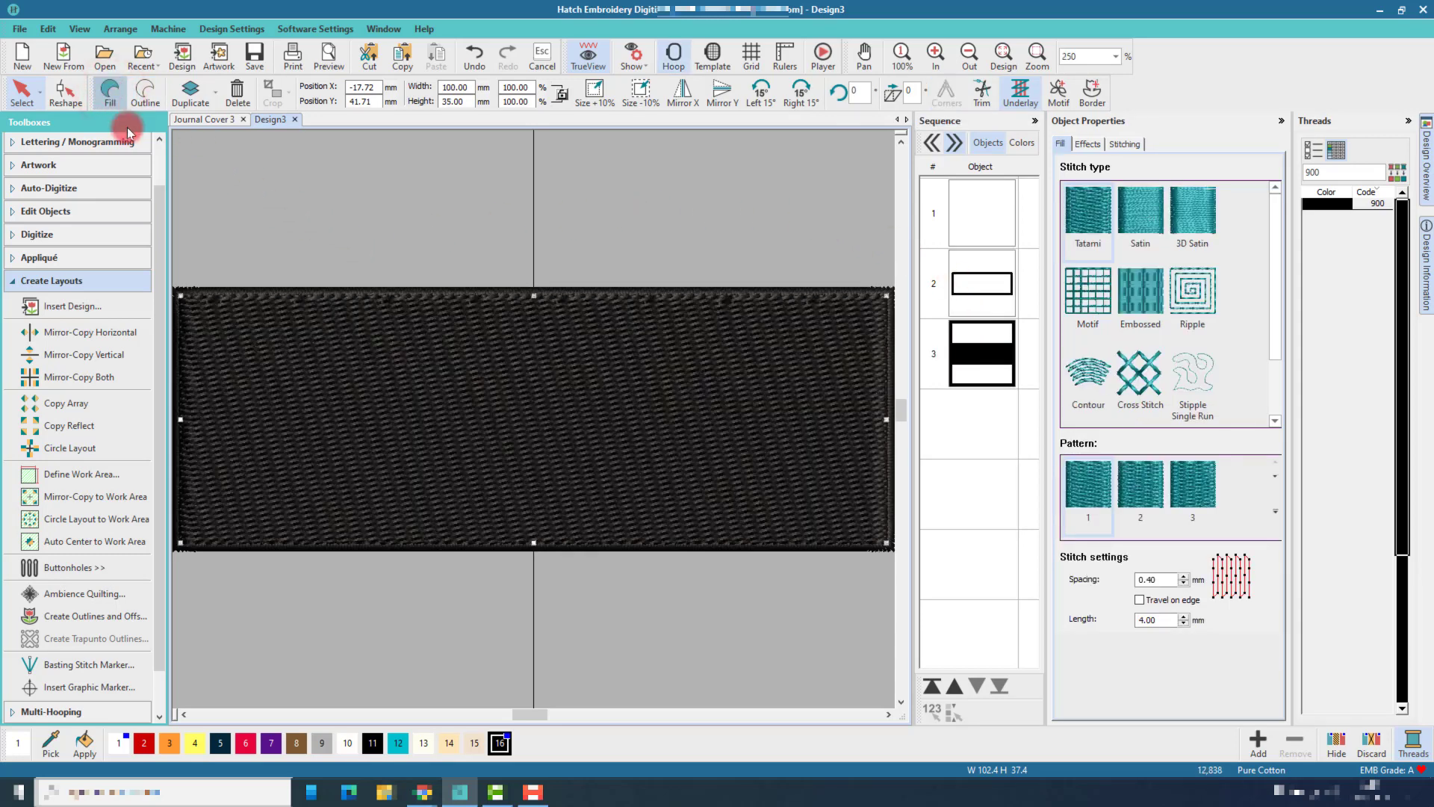
Step: Resize the black Tatami-filled rectangle to 35 mm wide and 15 mm high
left_click(464, 90)
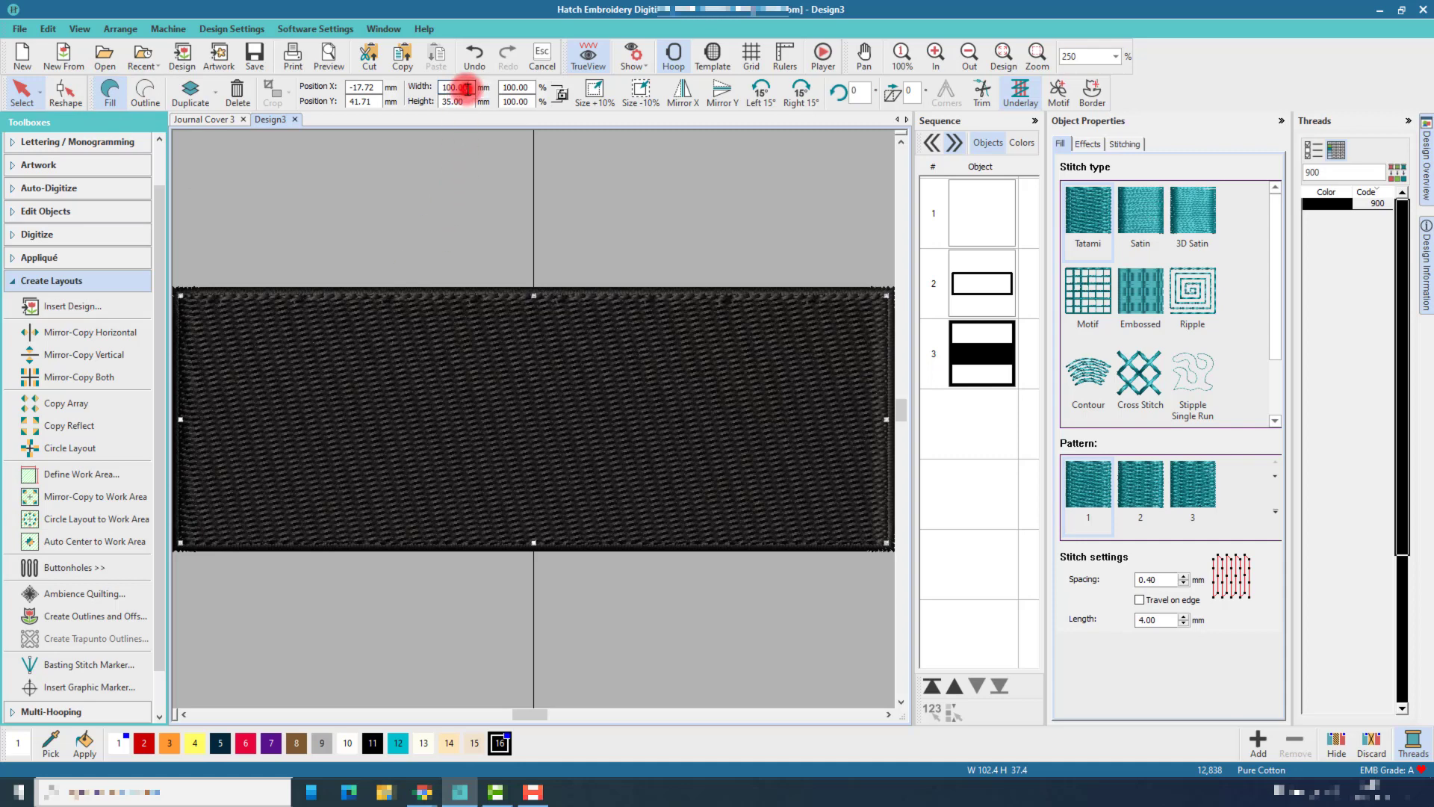
left_click_drag(467, 88, 416, 88)
type("35")
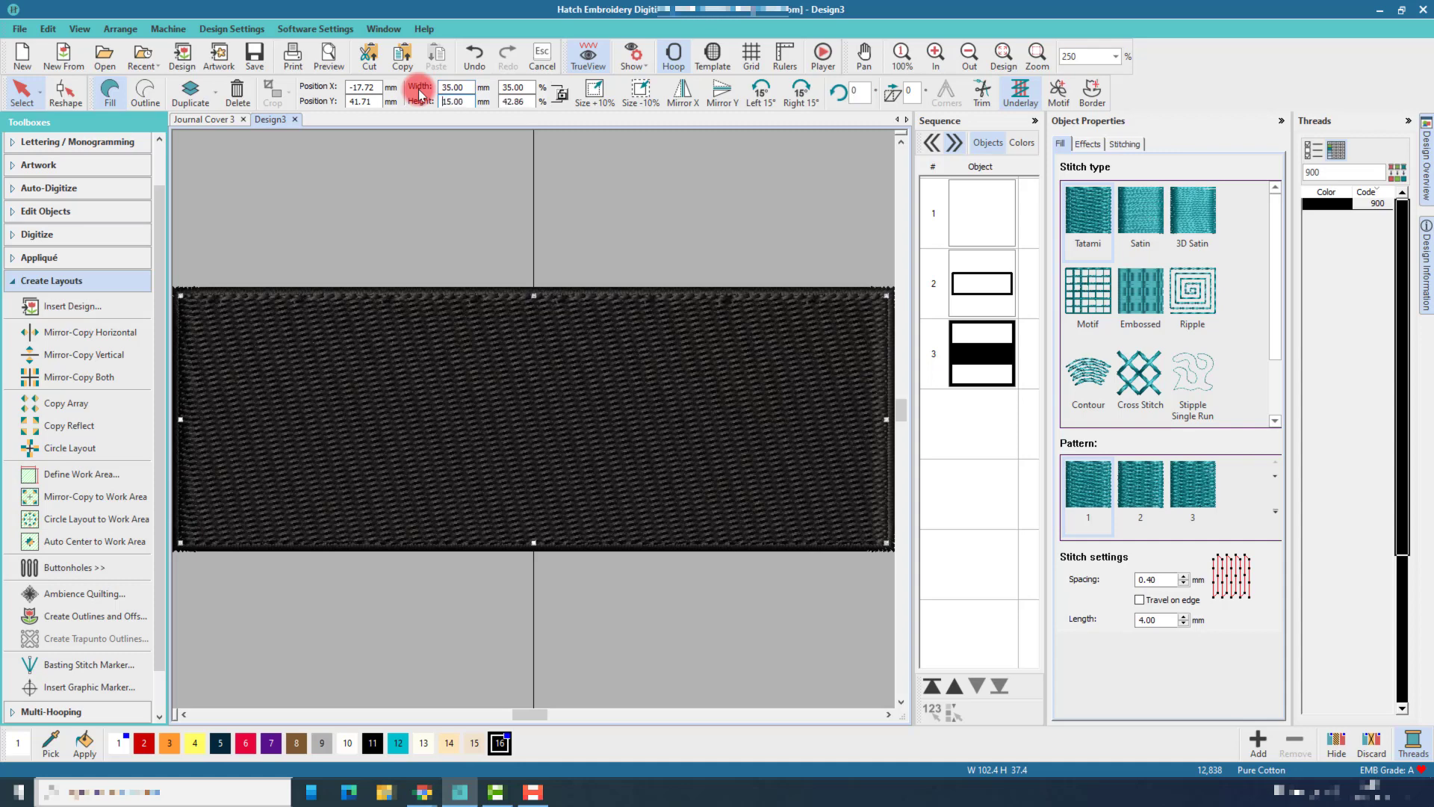
key("Return")
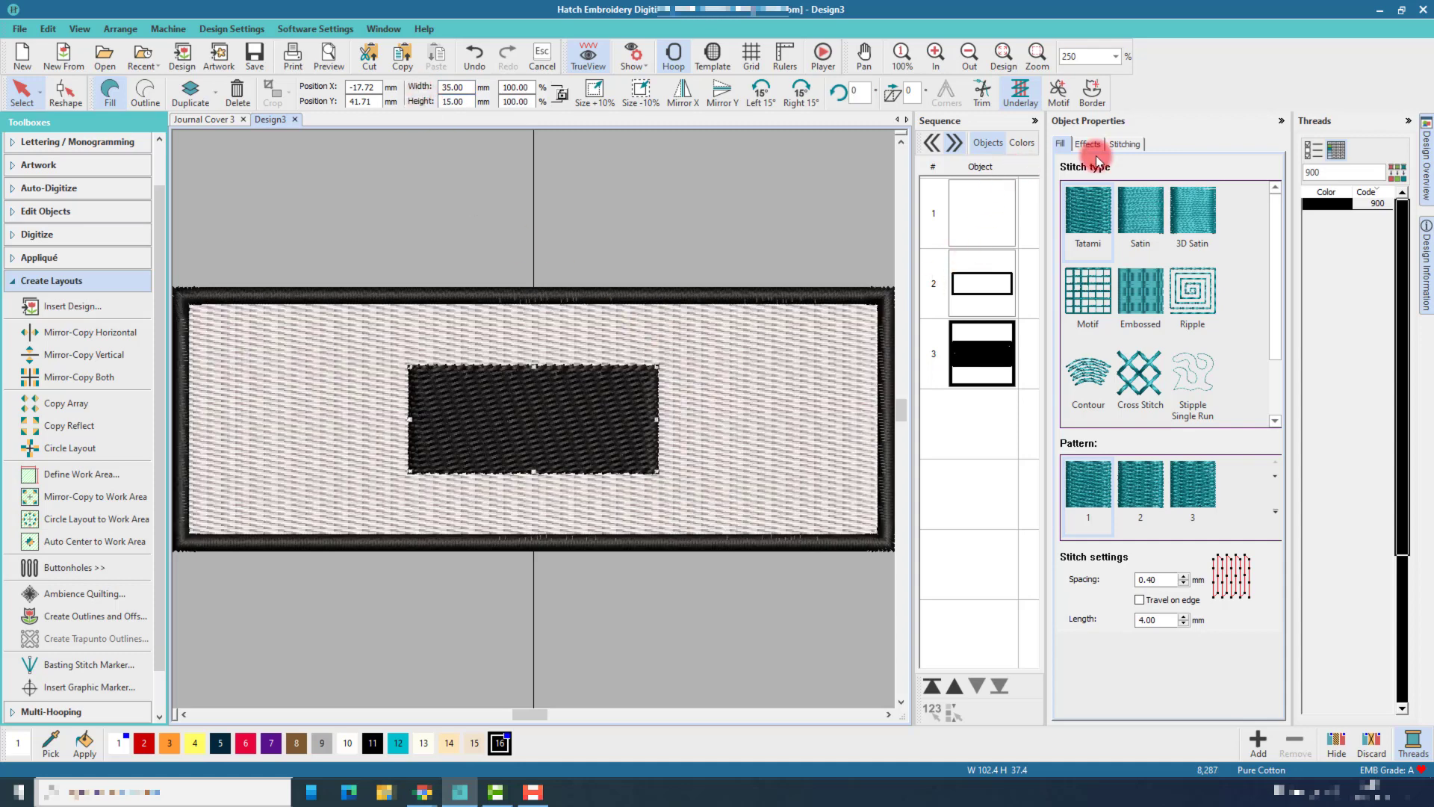
Step: Set the stitch angle of the small Tatami rectangle to 0 degrees
left_click(1122, 144)
double_click(1180, 474)
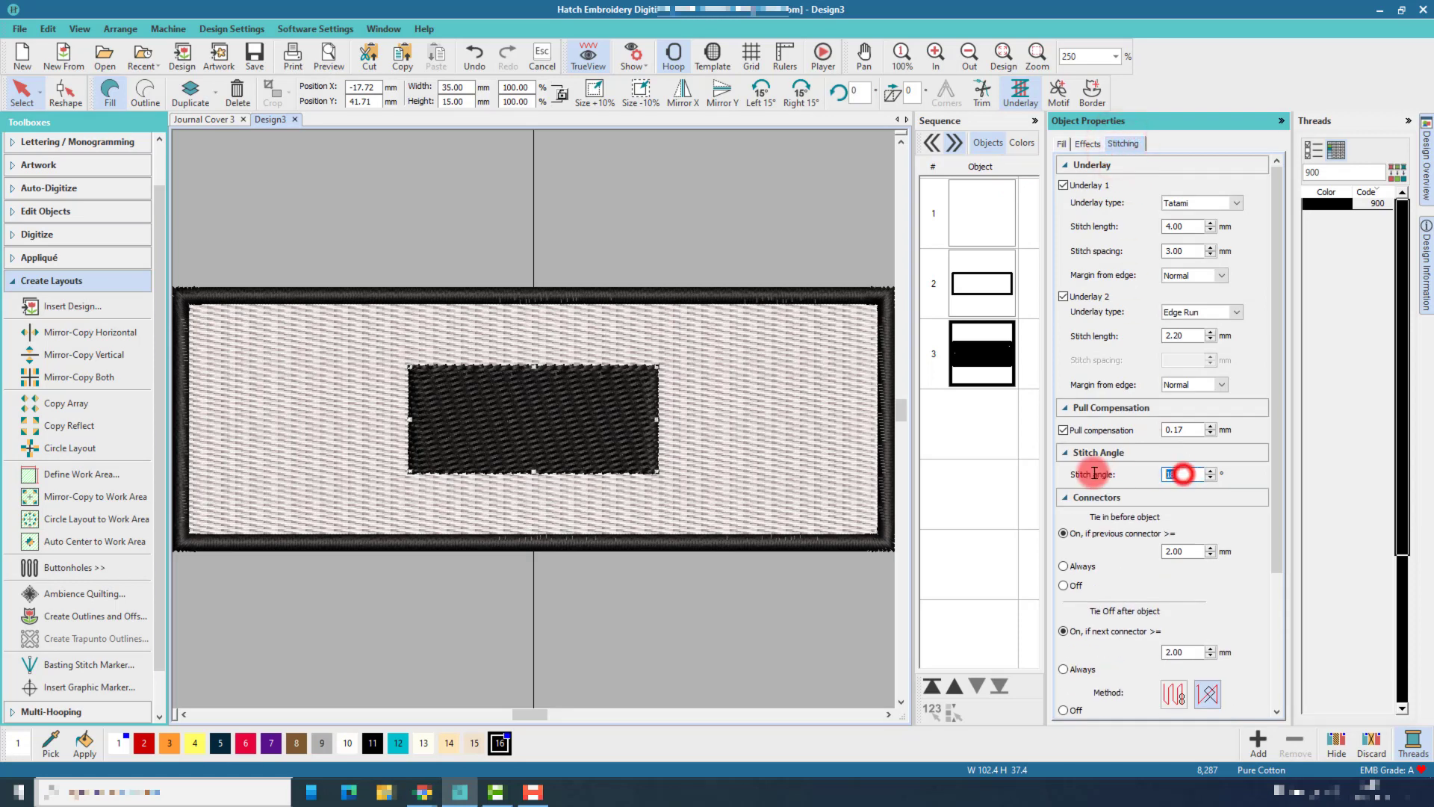
type("0")
left_click(949, 323)
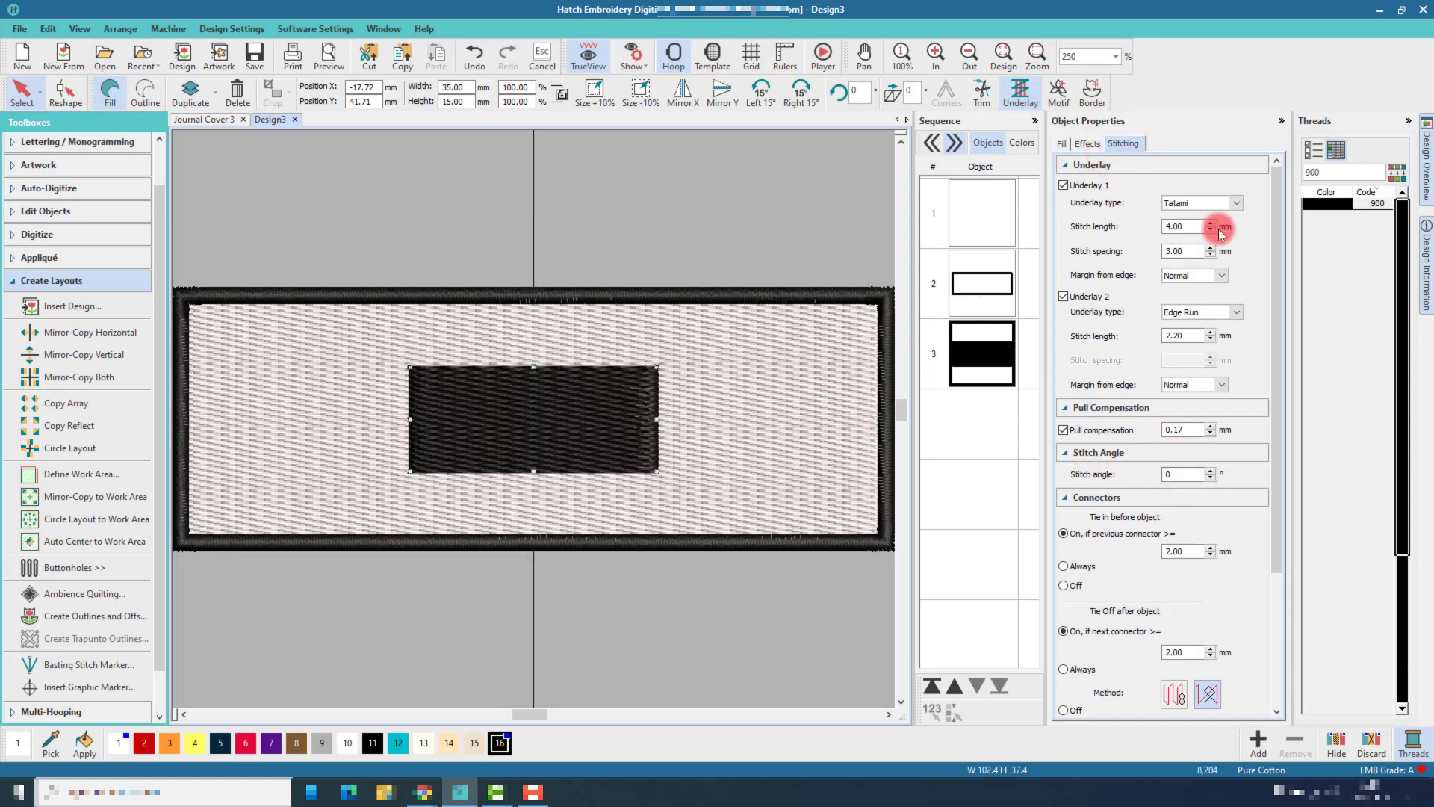
Step: Find thread code 086 and apply this pink to the small filled rectangle
left_click(1341, 173)
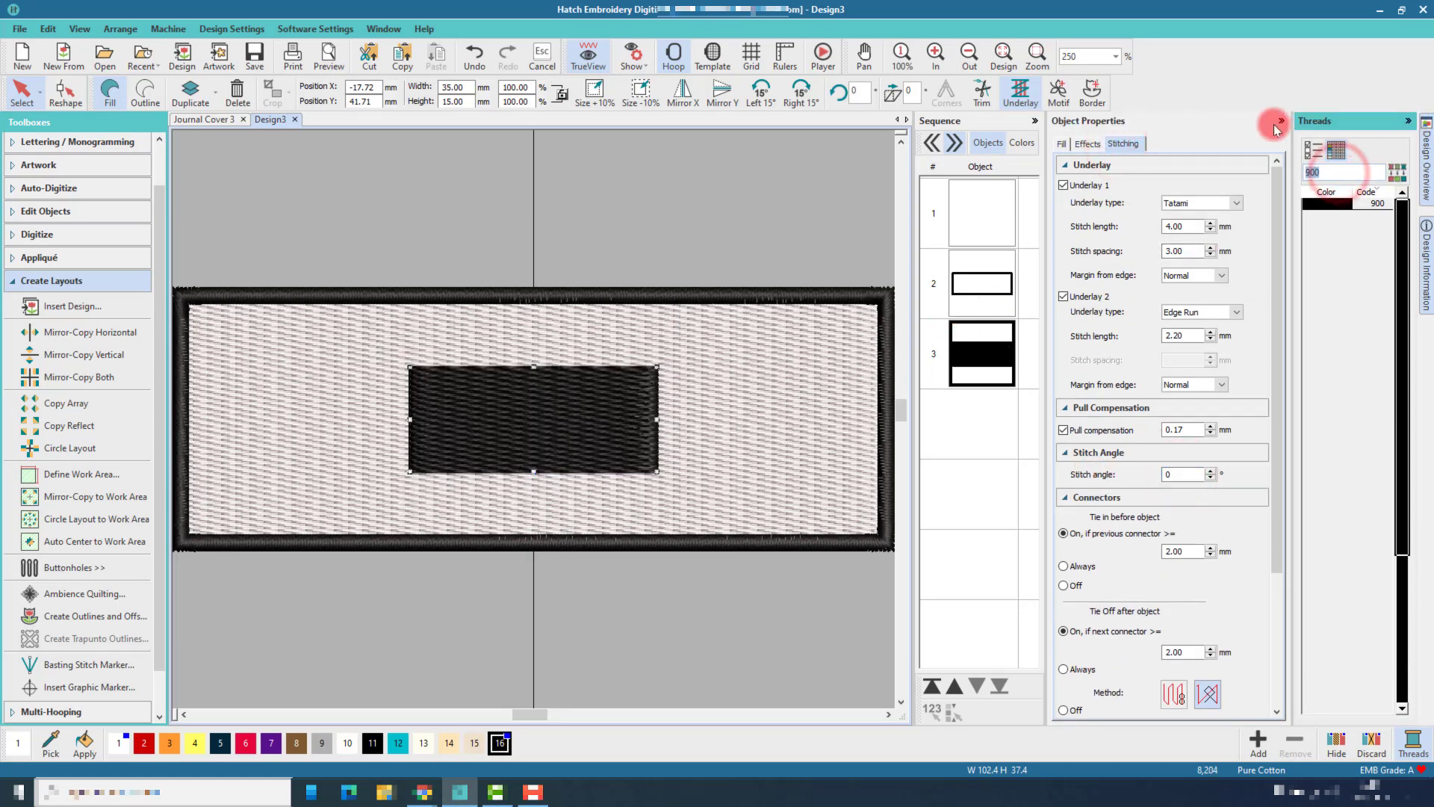
type("086")
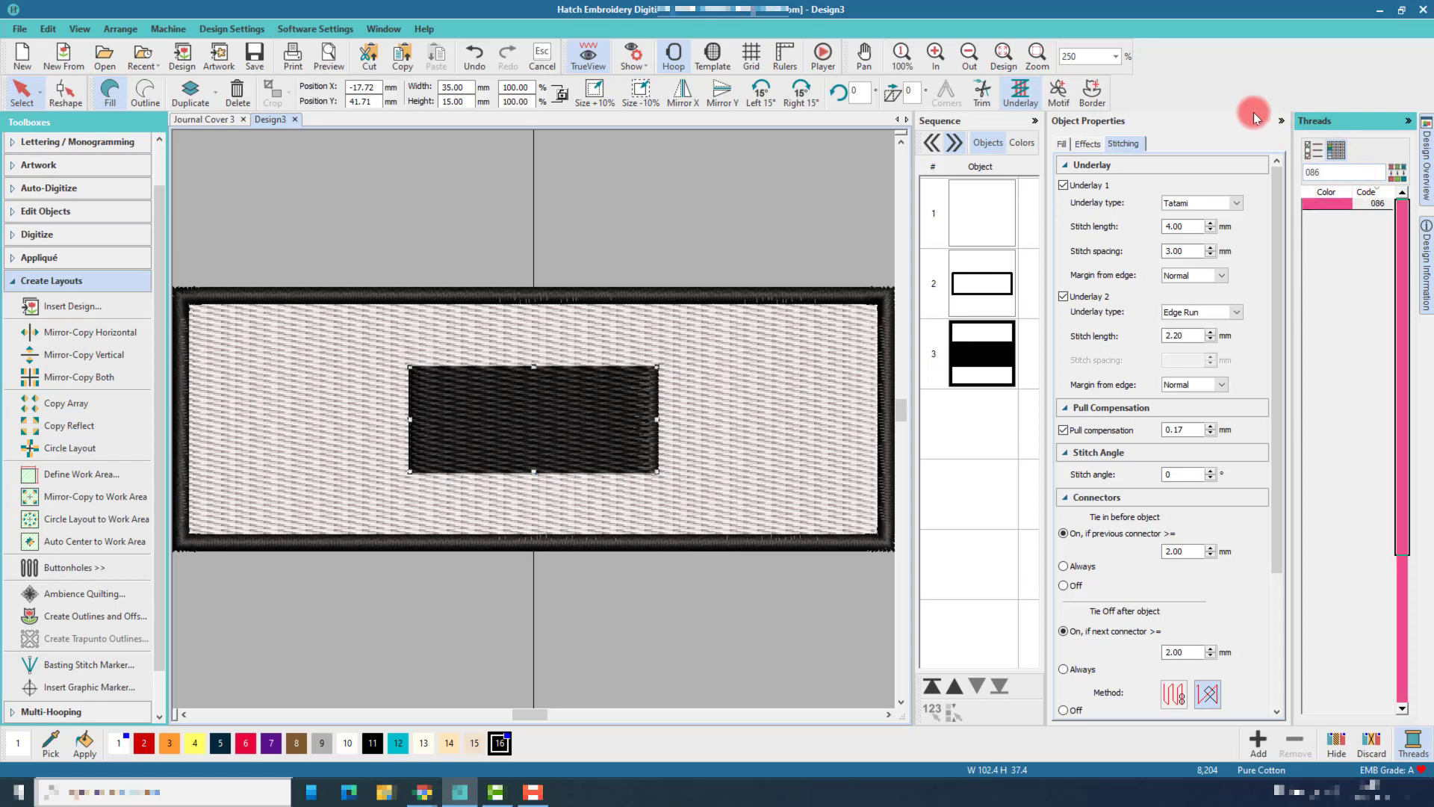
left_click(1325, 206)
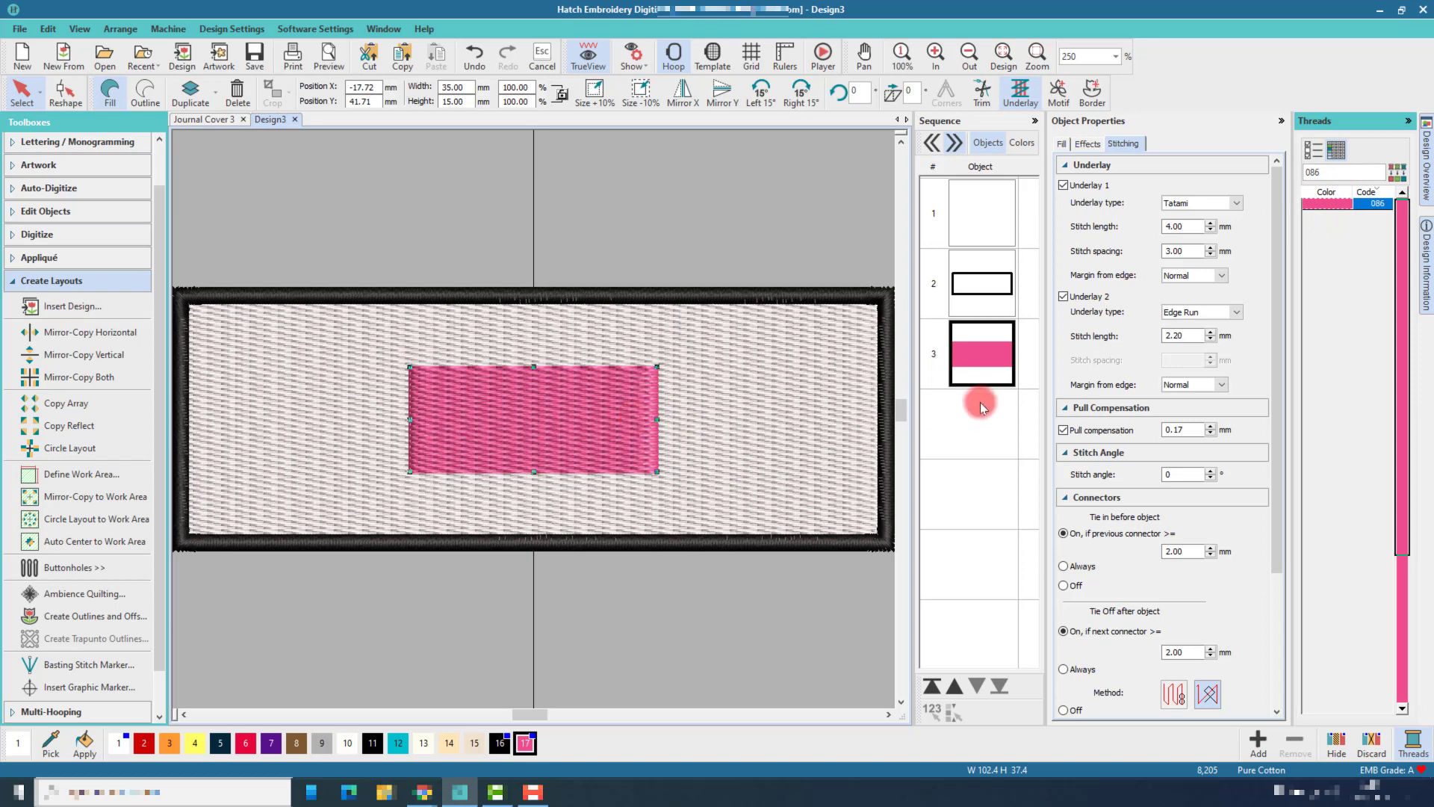
Step: Duplicate the pink rectangle in place and convert the copy to a Satin outline 2 mm wide
left_click(978, 363)
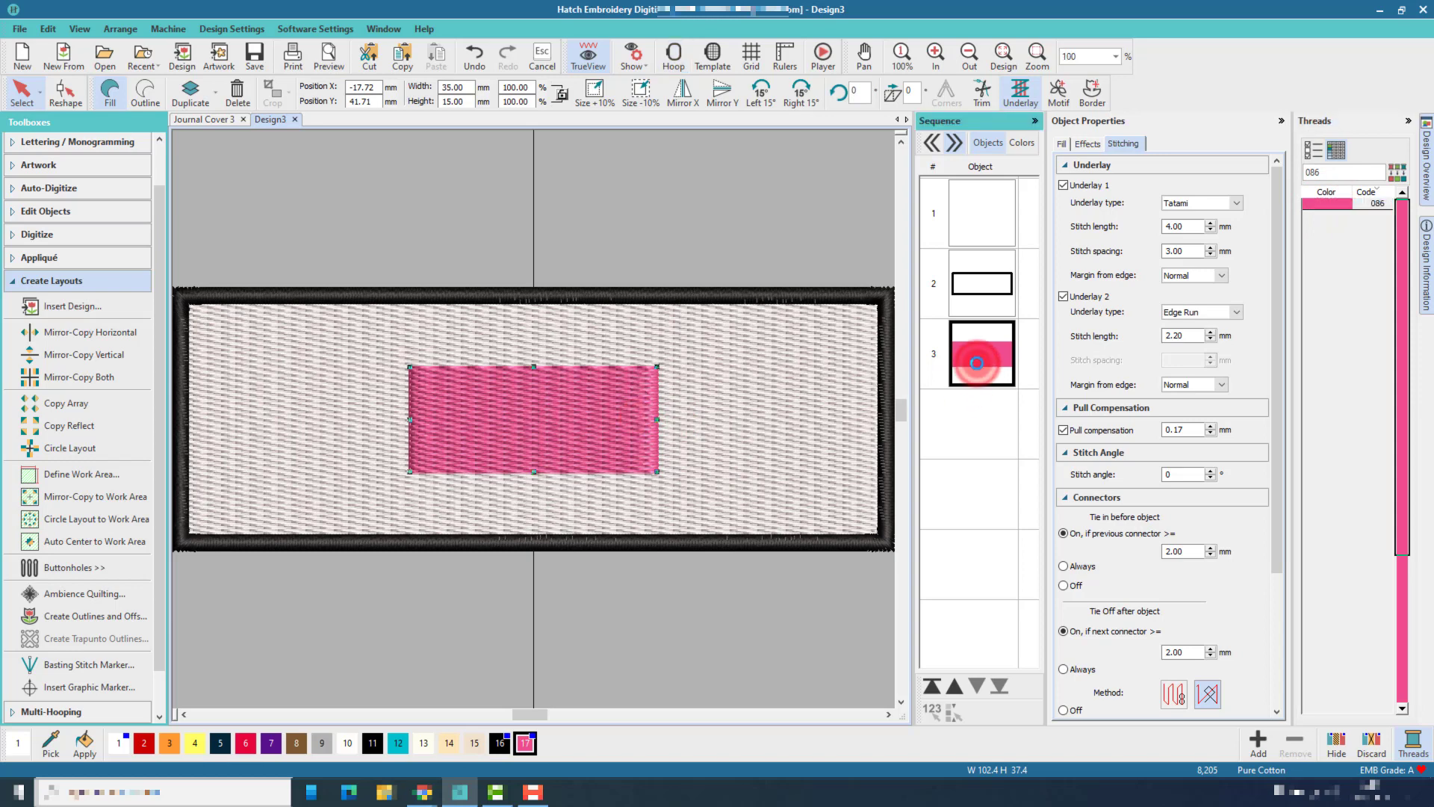
key("ctrl+d")
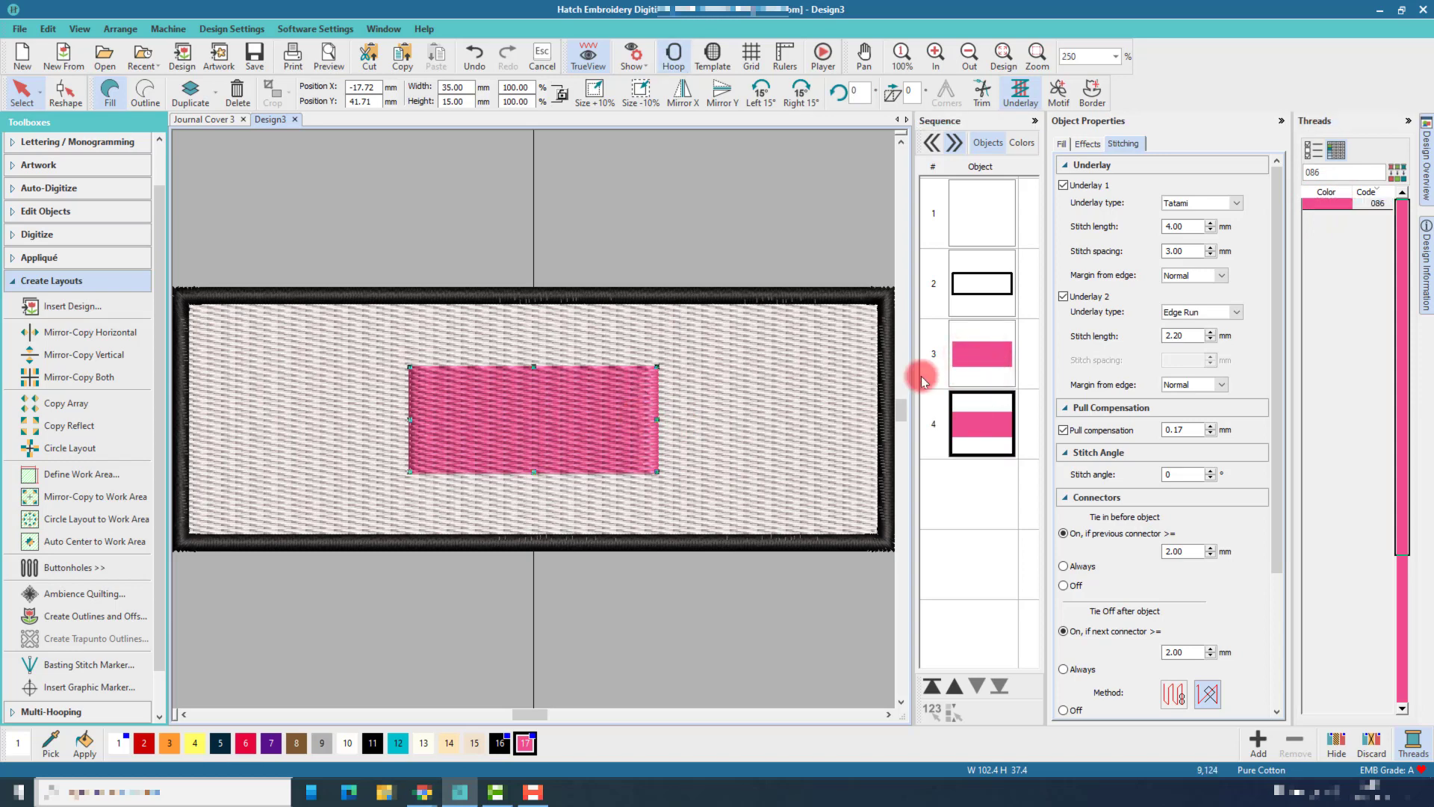
left_click(145, 93)
left_click(1140, 372)
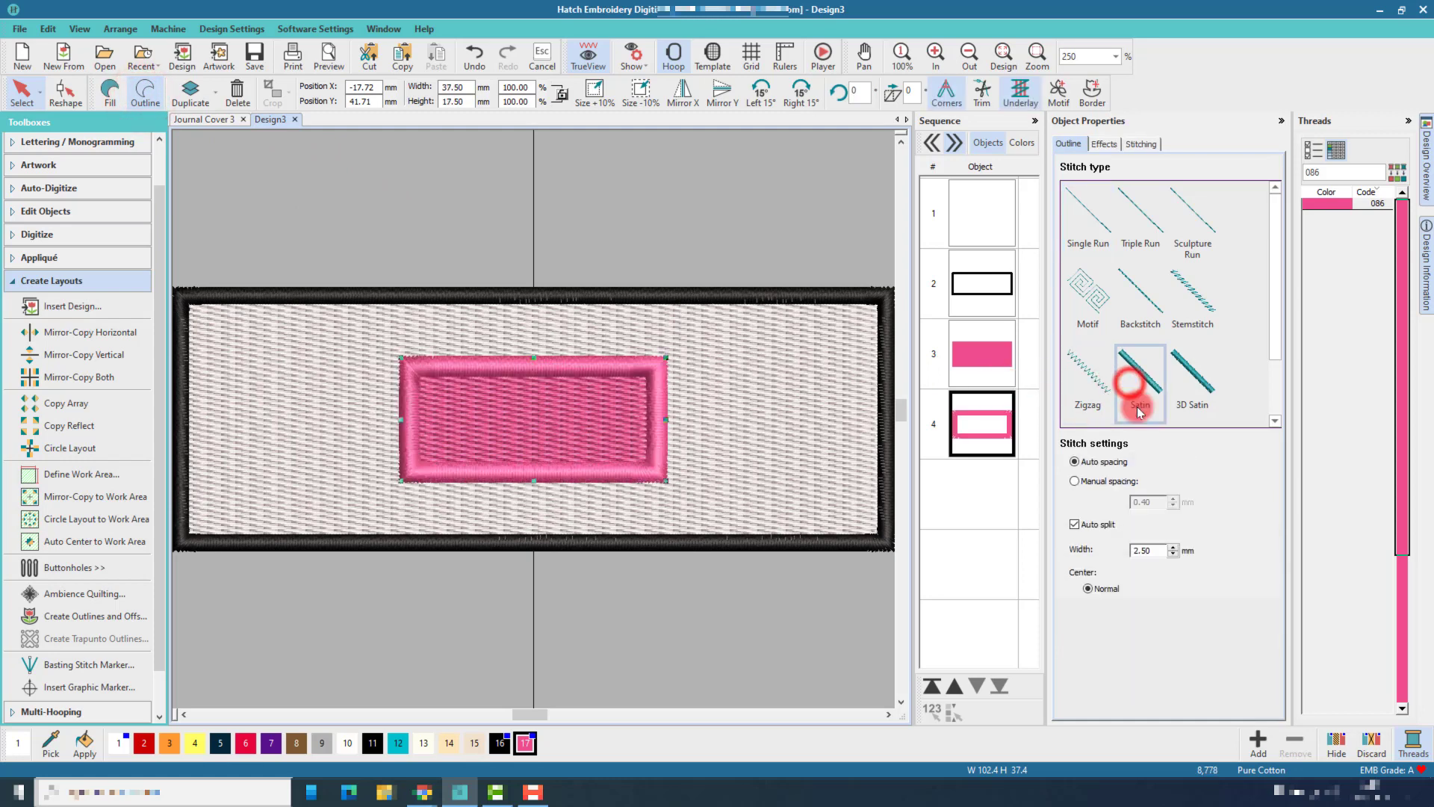
double_click(1156, 551)
type("2")
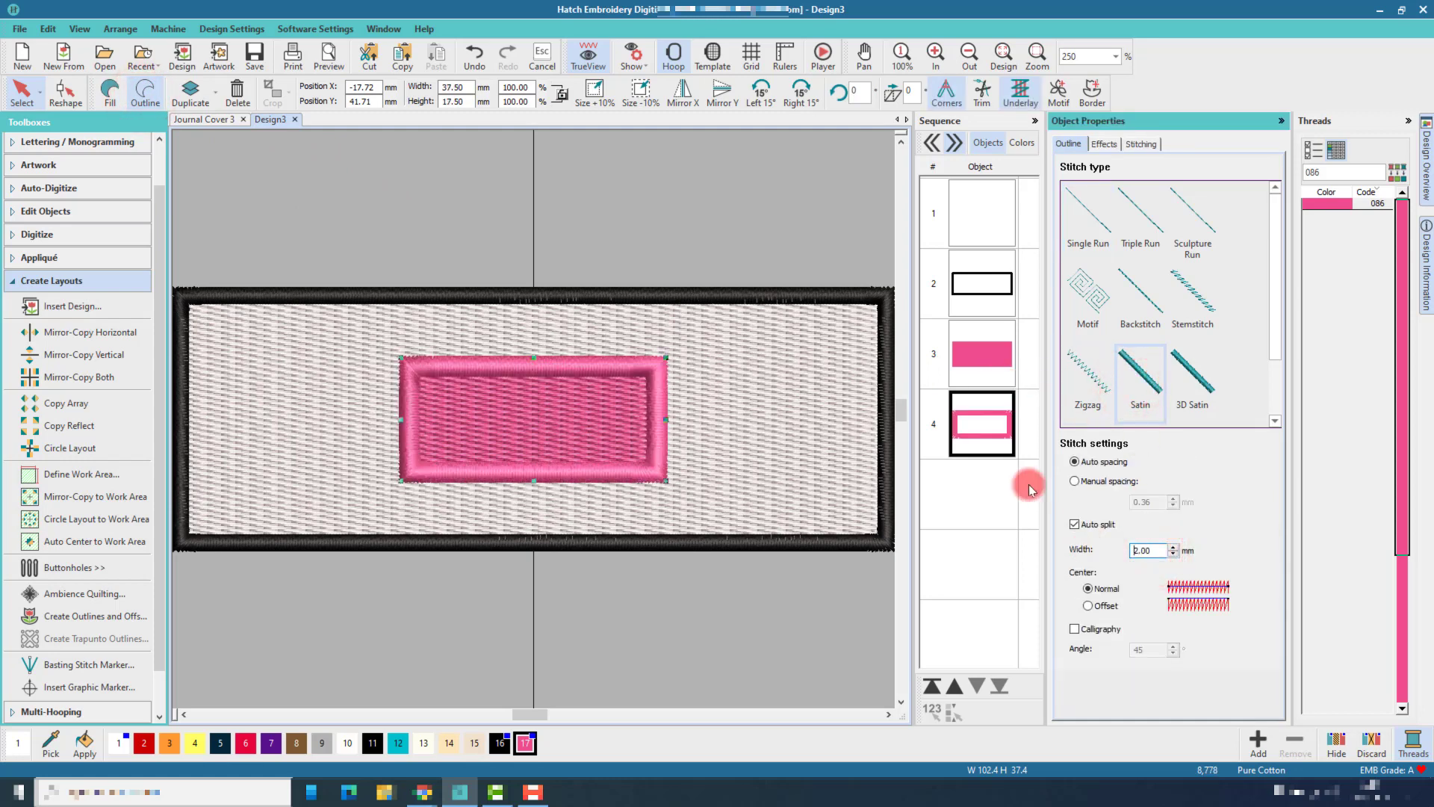
key("Return")
Step: Find thread code 900 and apply this black to the small rectangle's satin outline
left_click(1316, 177)
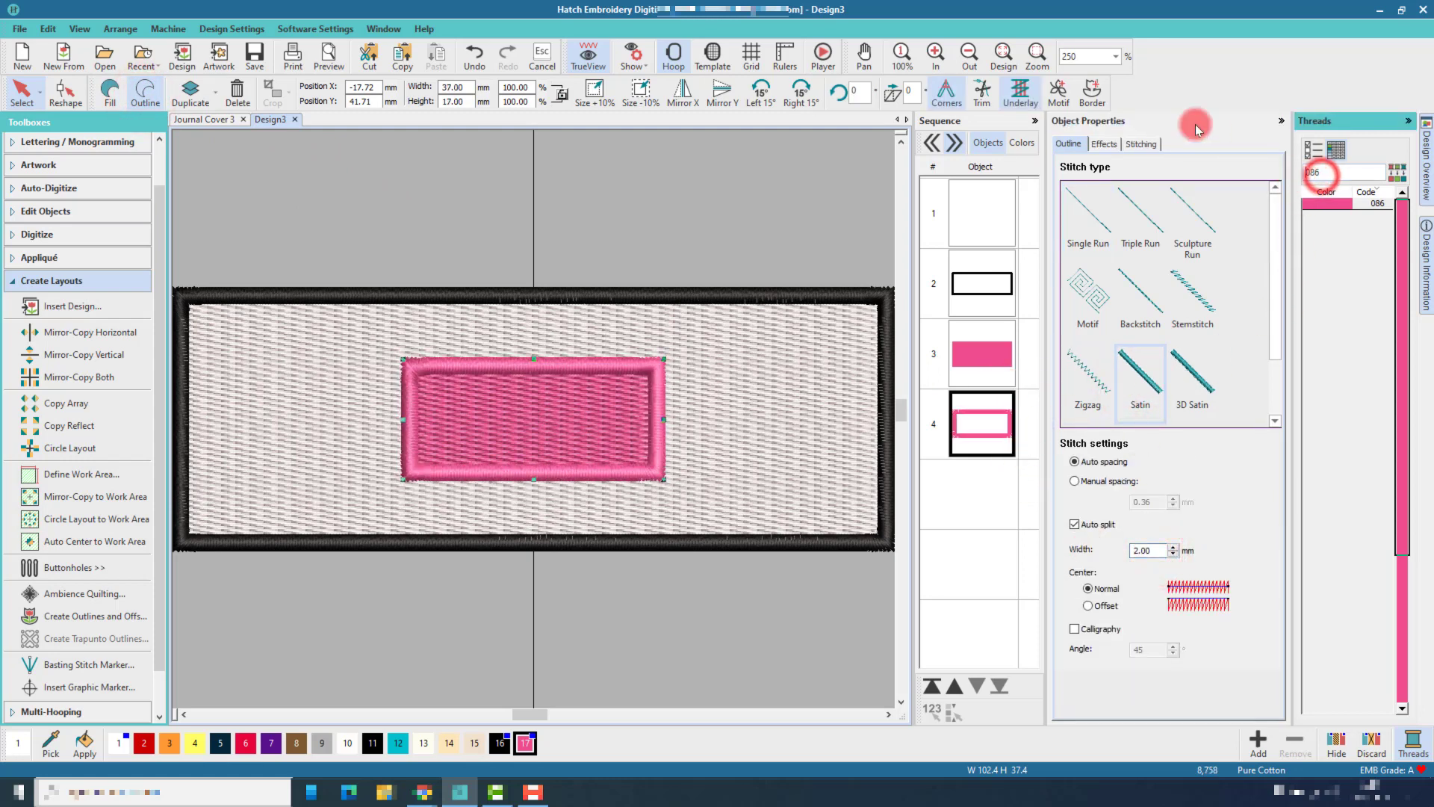
key("BackSpace")
key("BackSpace")
key("Delete")
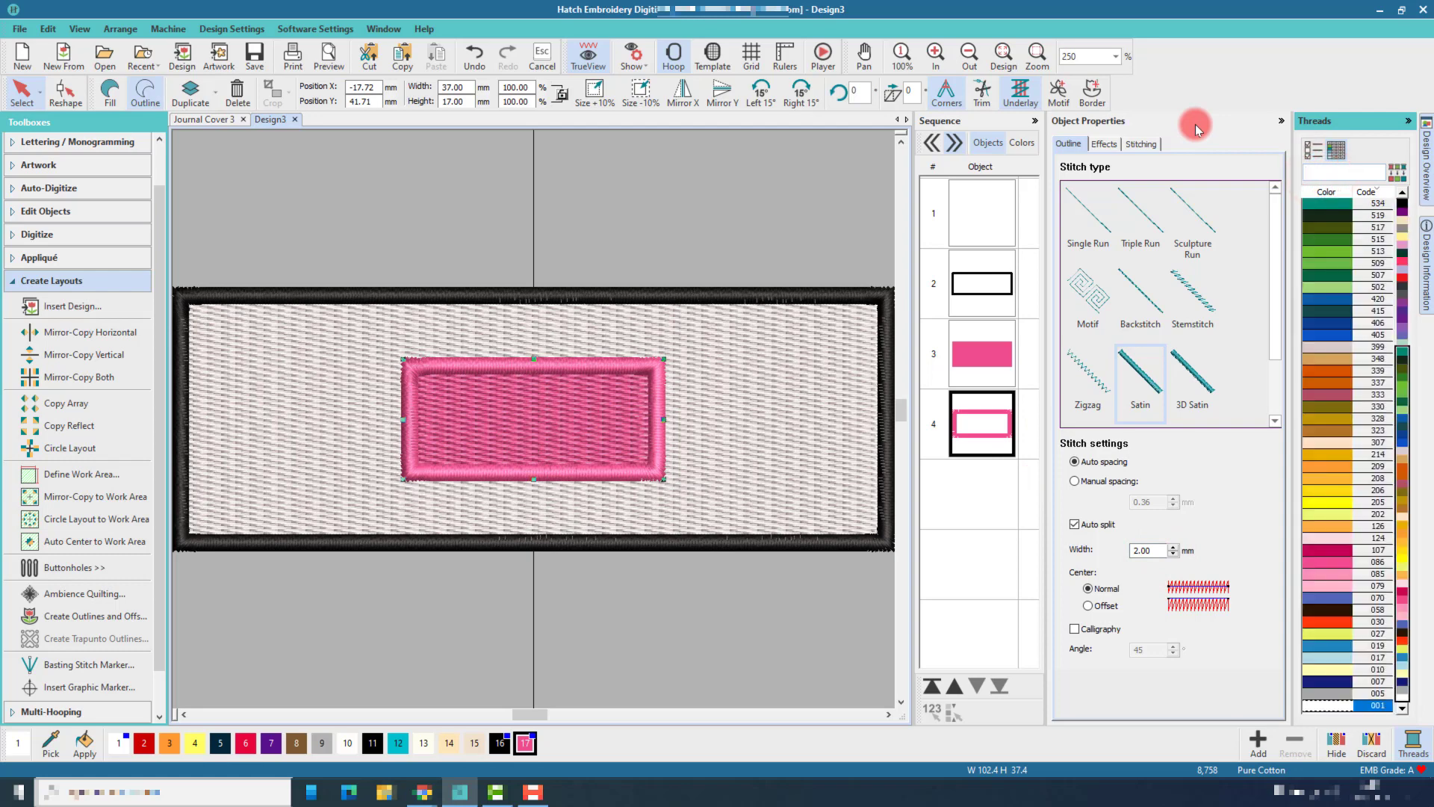
type("900")
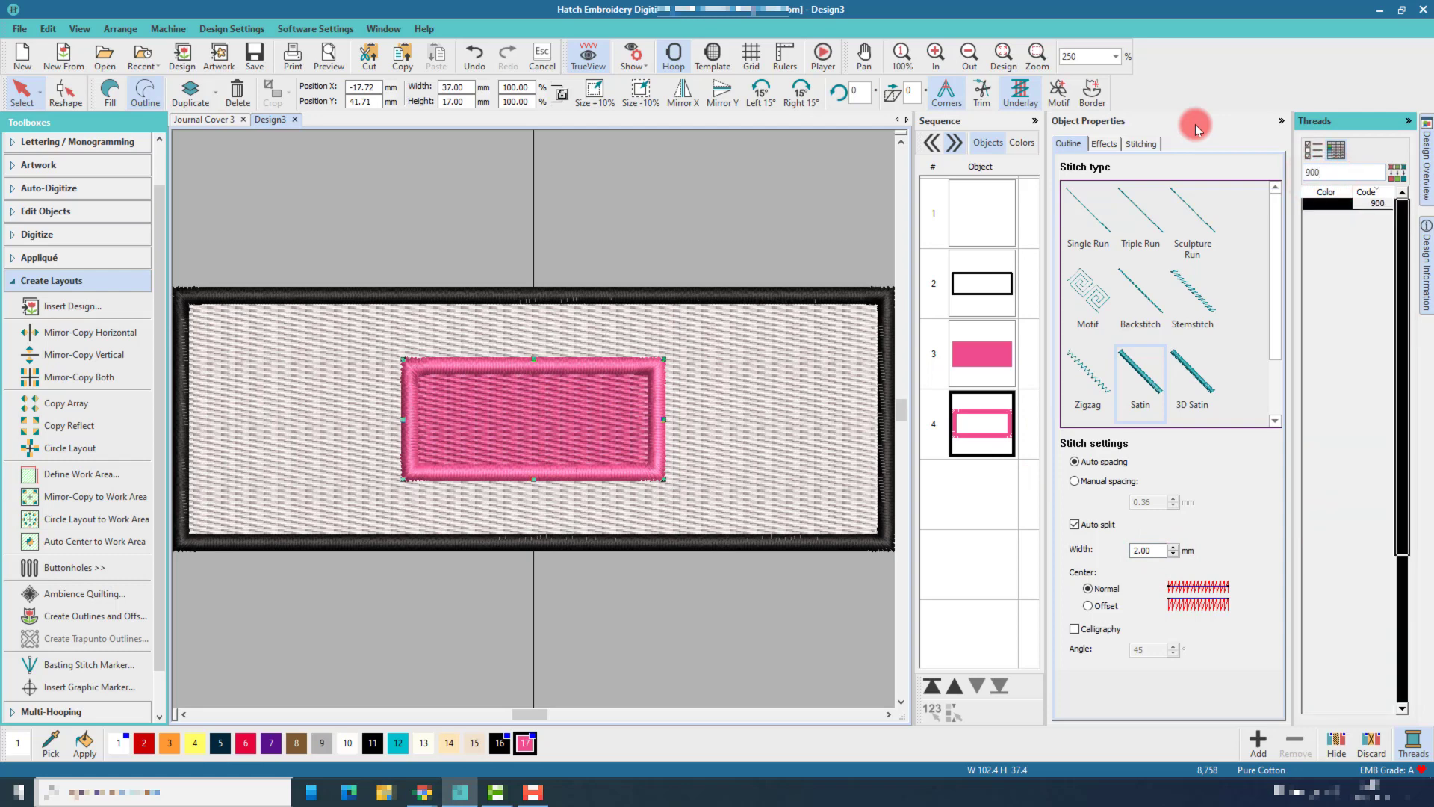
left_click(1327, 211)
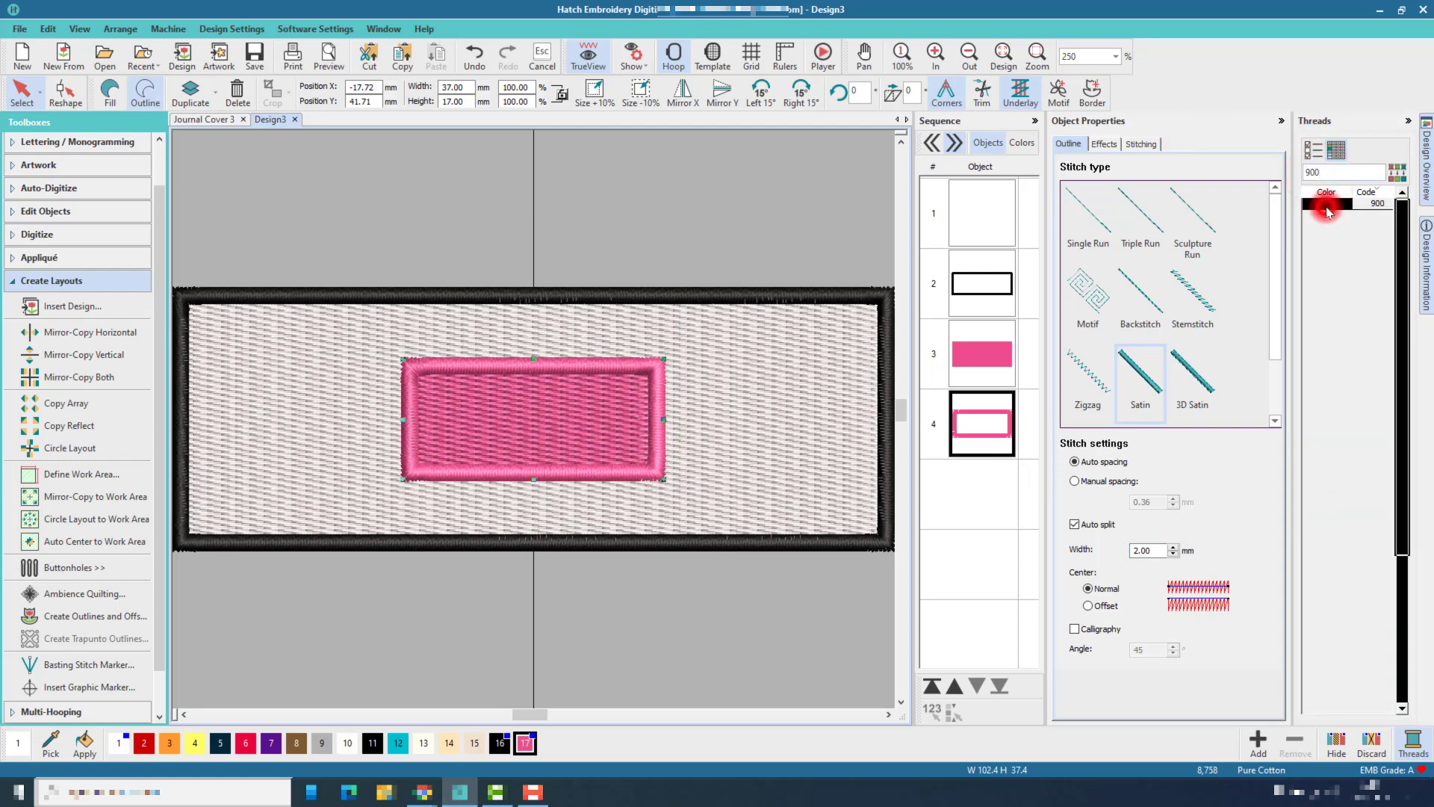
left_click(932, 682)
left_click(543, 420)
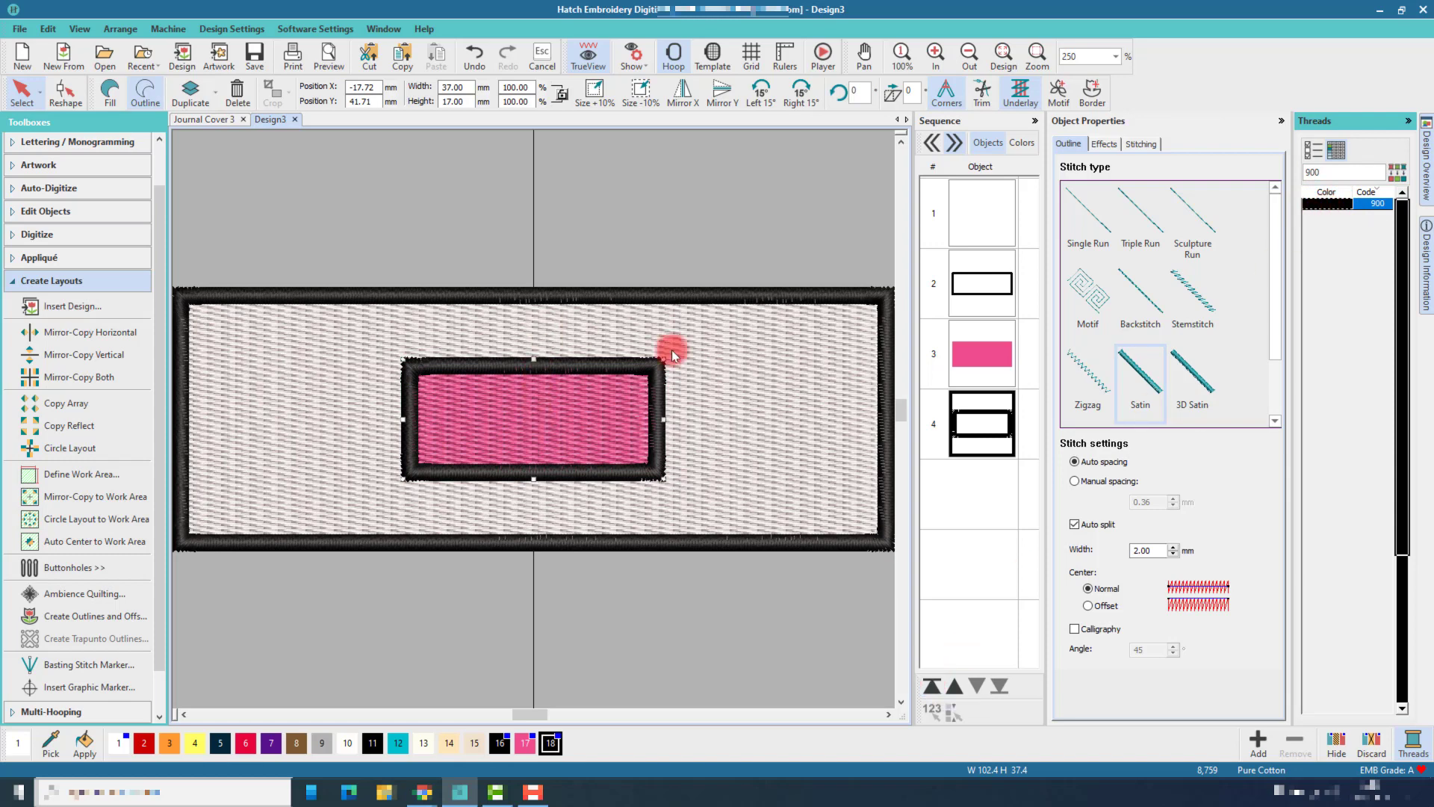
Step: Group the pink rectangle with its black border and move the group to overlap the large label's lower border, right of centre
left_click(980, 362, "ctrl")
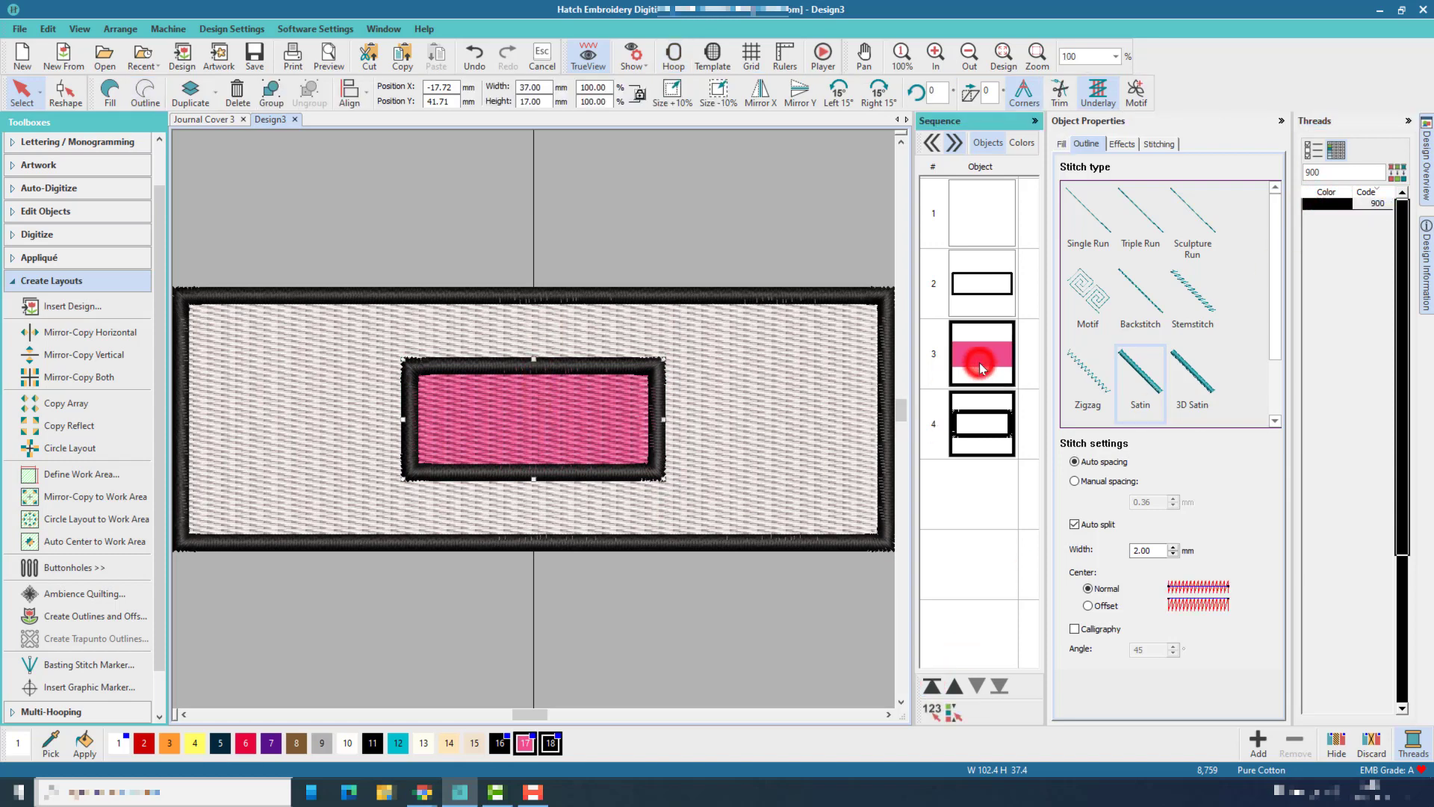
key("ctrl+g")
left_click_drag(531, 394, 686, 526)
Step: Group the large white rectangle with its black satin border, leaving nothing selected
left_click(979, 293)
left_click(982, 213, "shift")
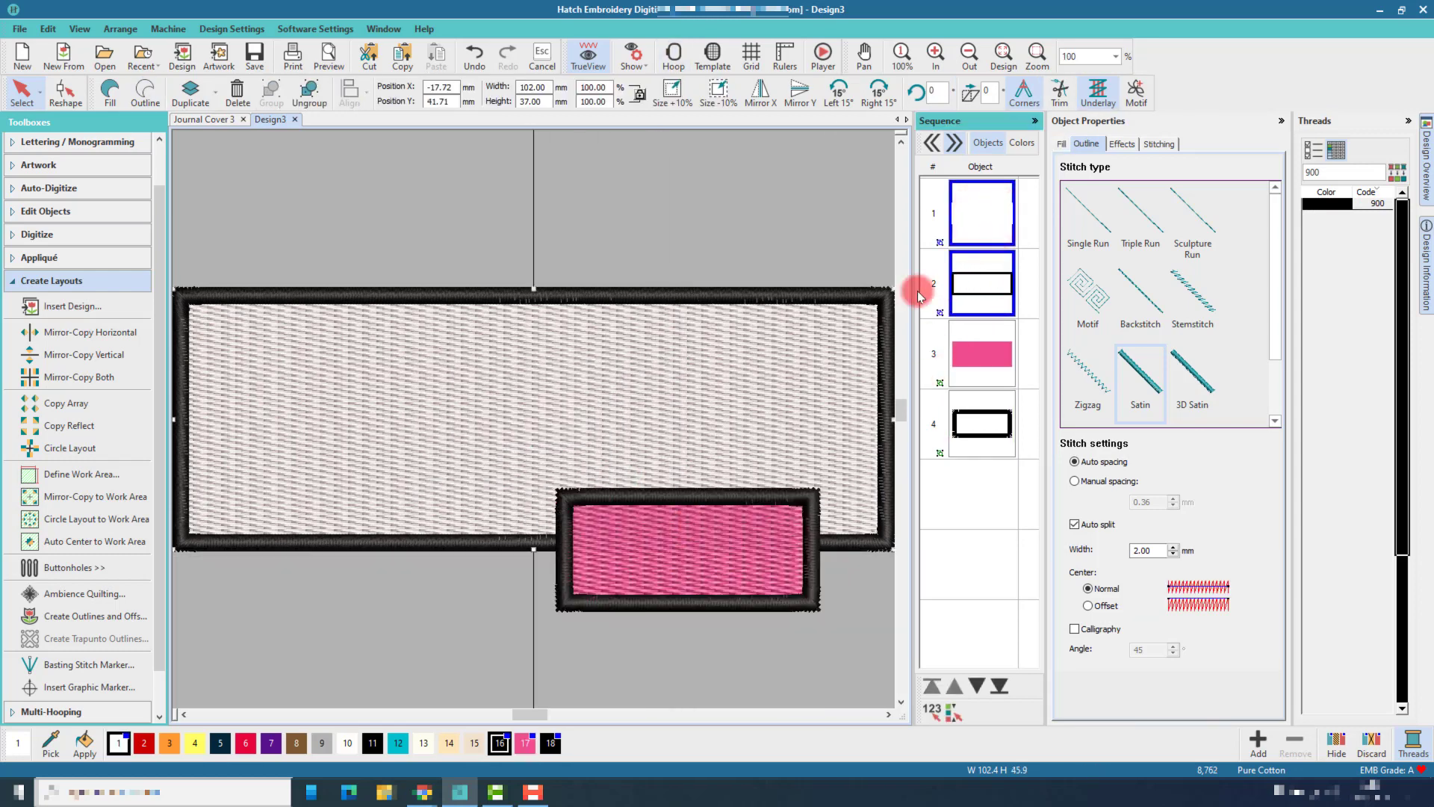
left_click(772, 215)
left_click(772, 672)
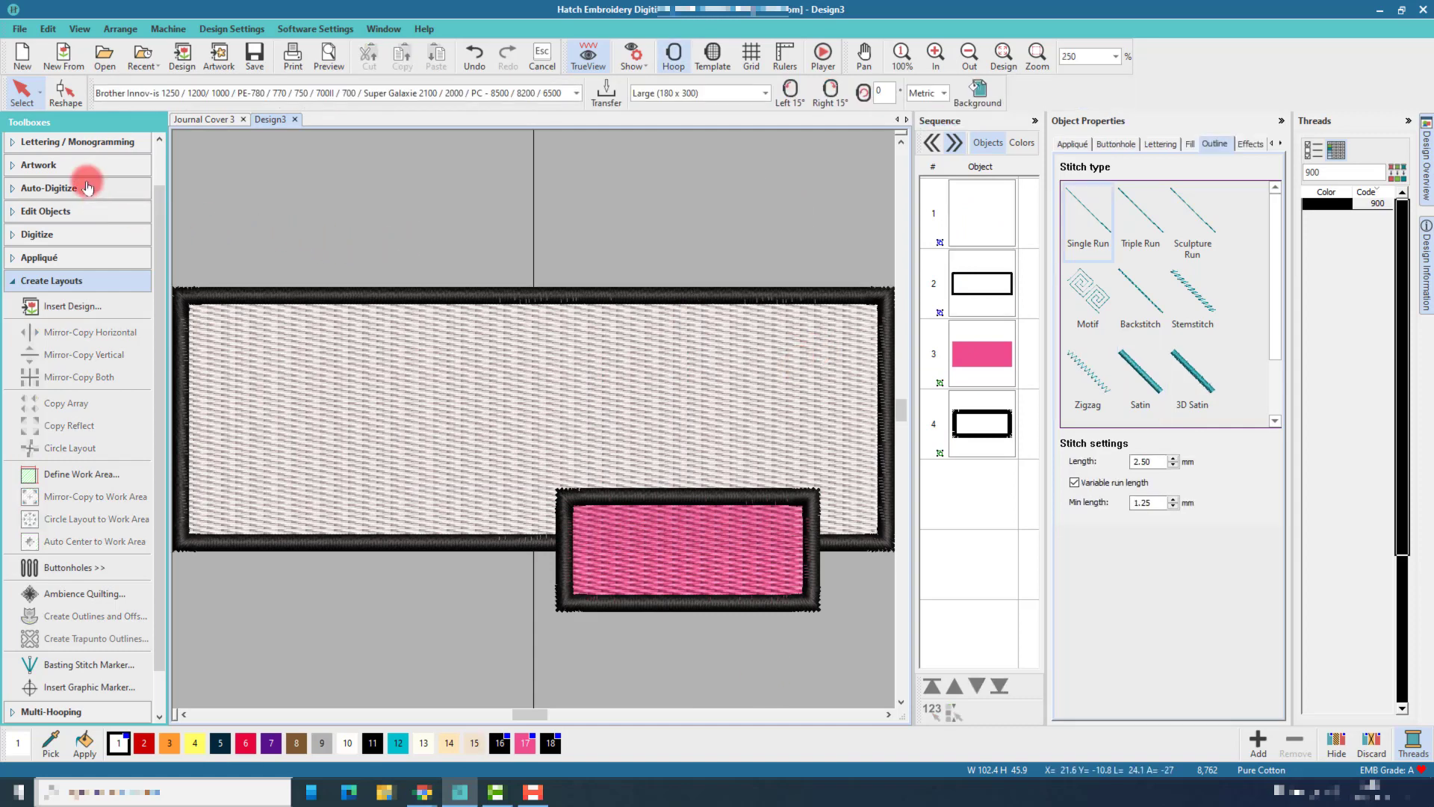
Step: Add embroidery lettering reading "journal" to the design
left_click(70, 141)
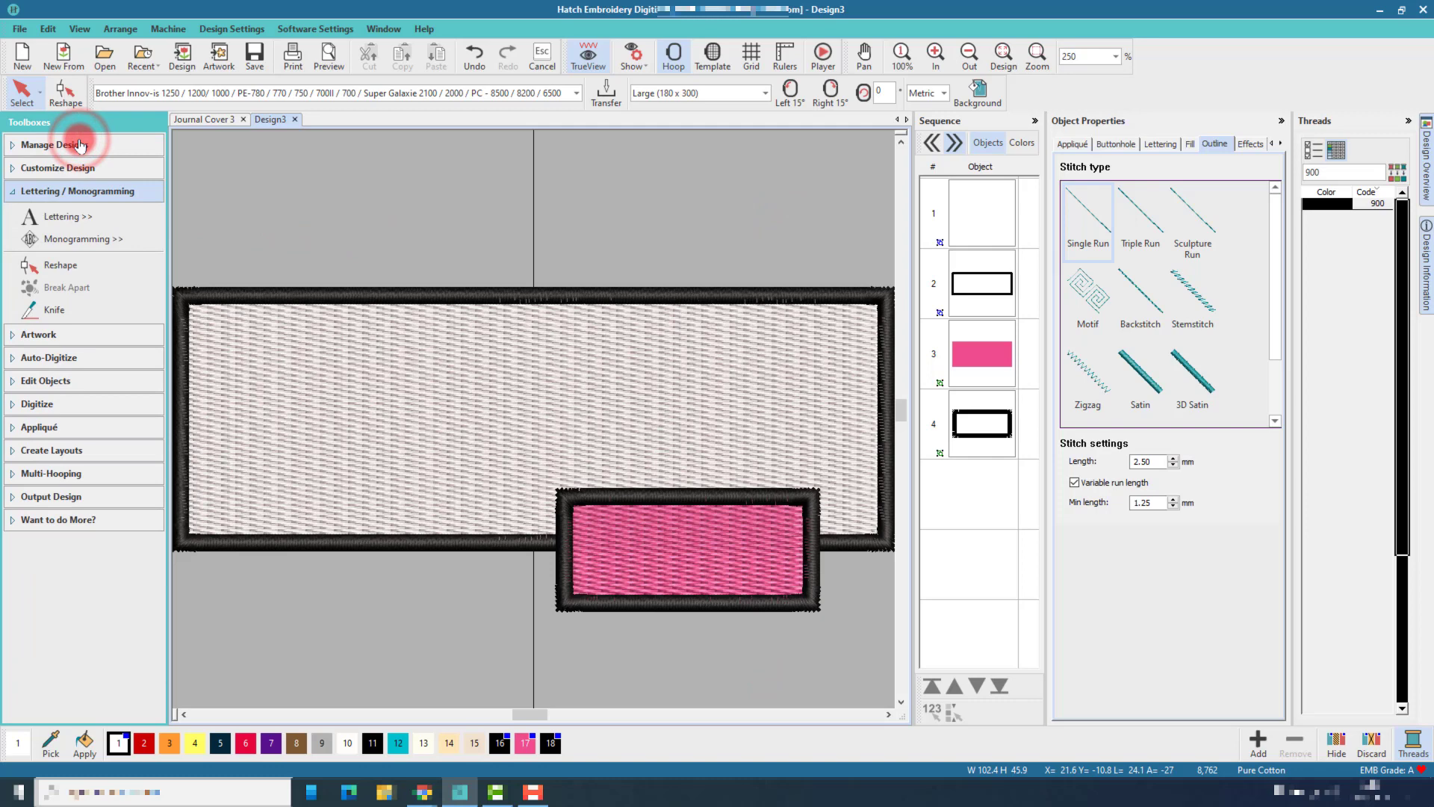
left_click(82, 216)
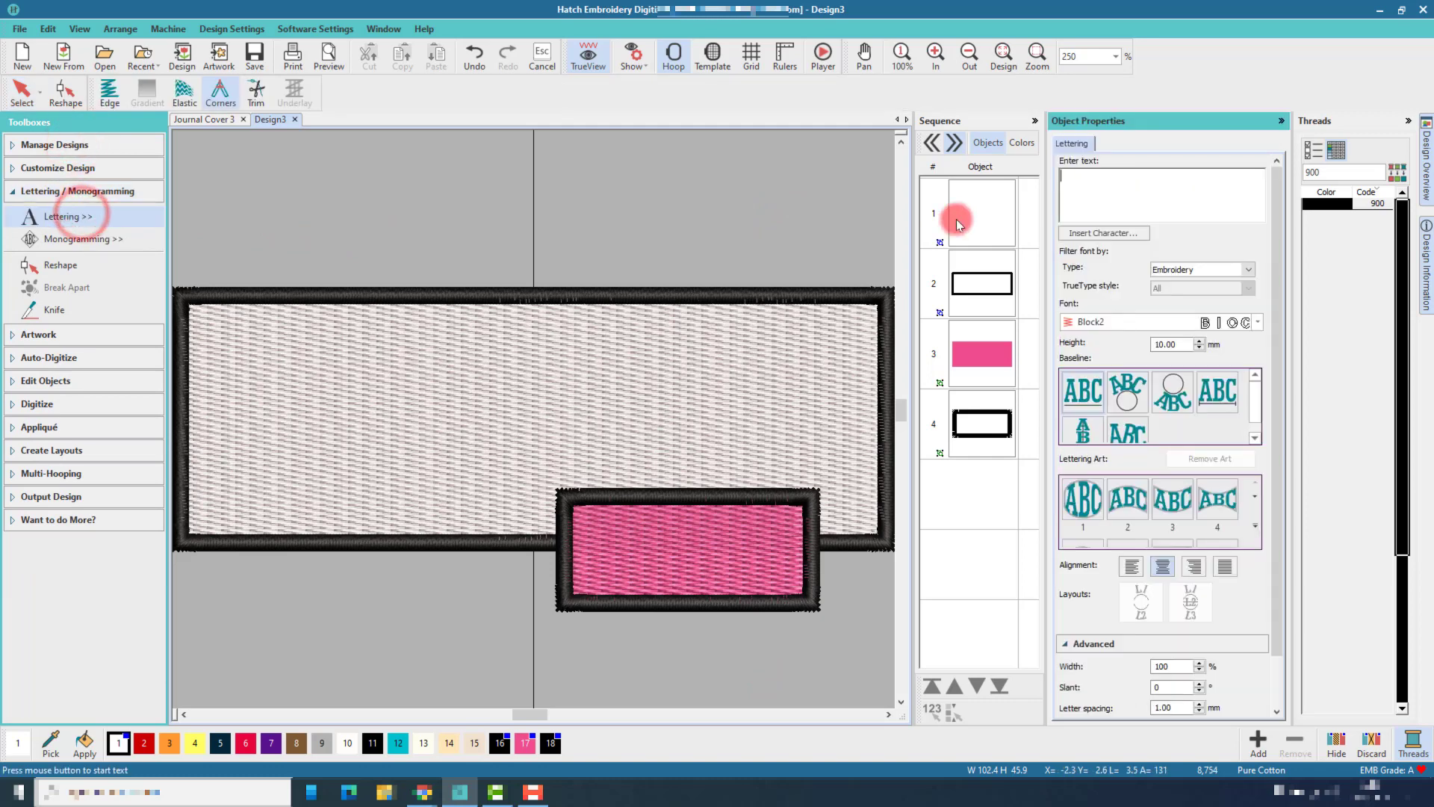
left_click(1076, 197)
type("journal")
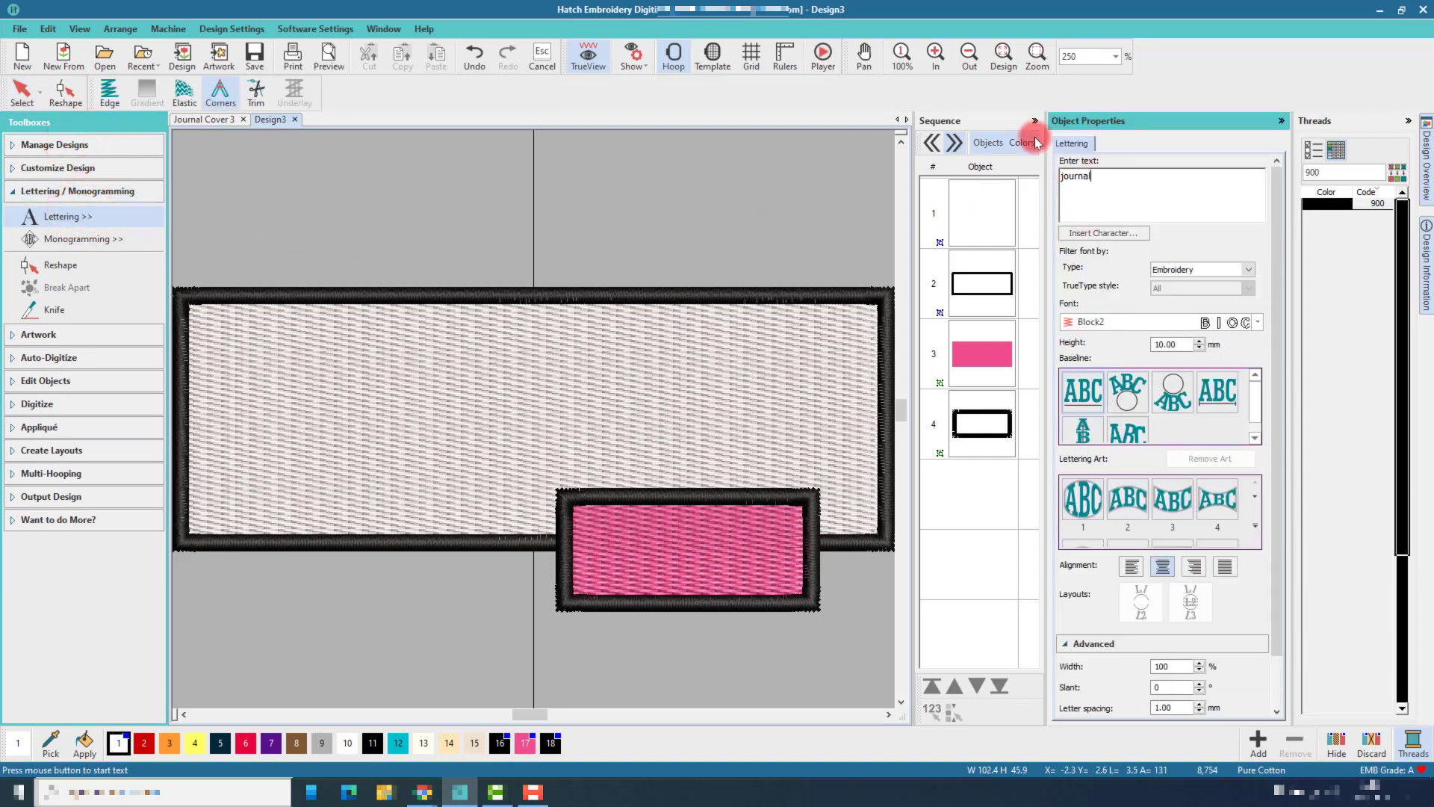
key("Return")
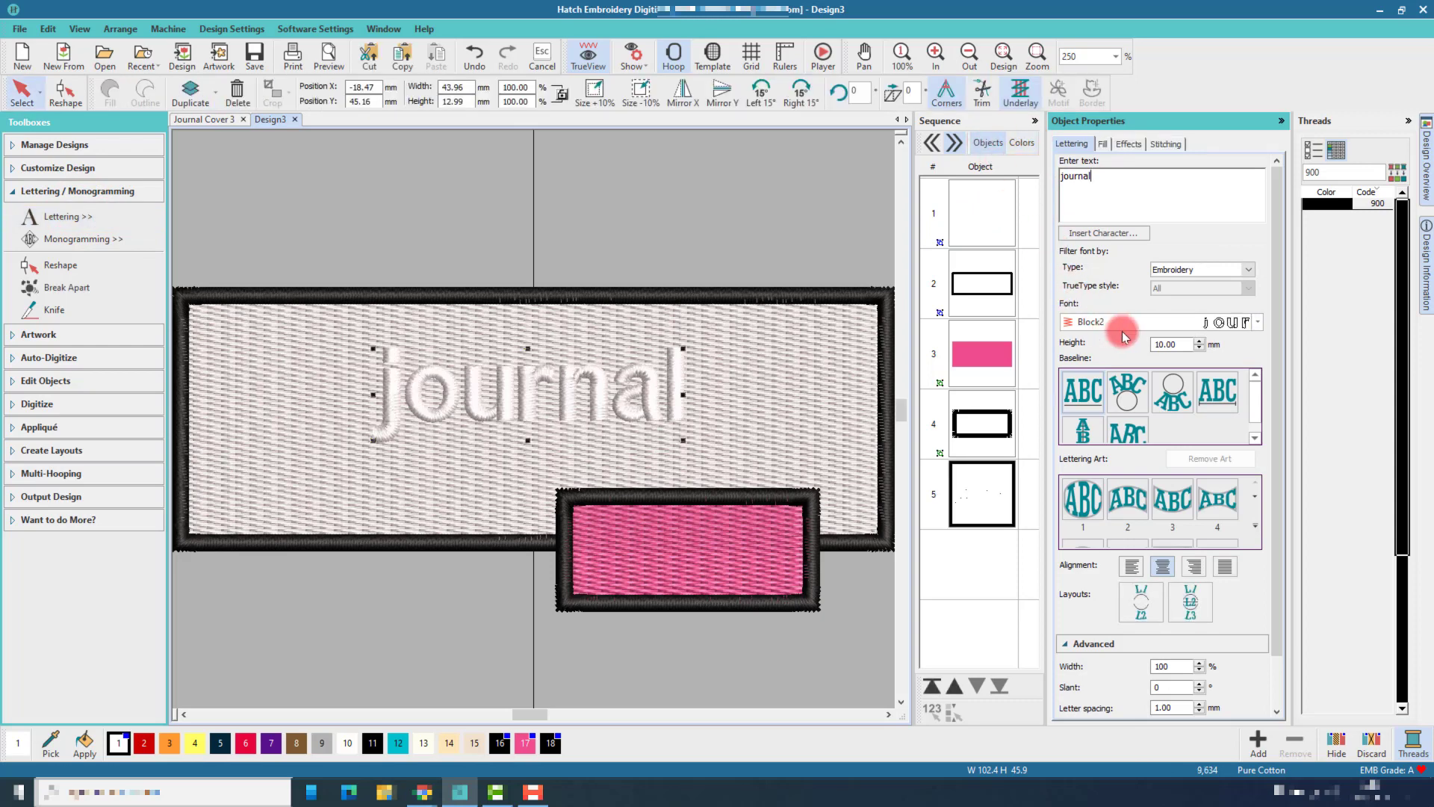
Step: Change the "journal" lettering to the City Medium font with a height of 18.5 mm
left_click(1257, 324)
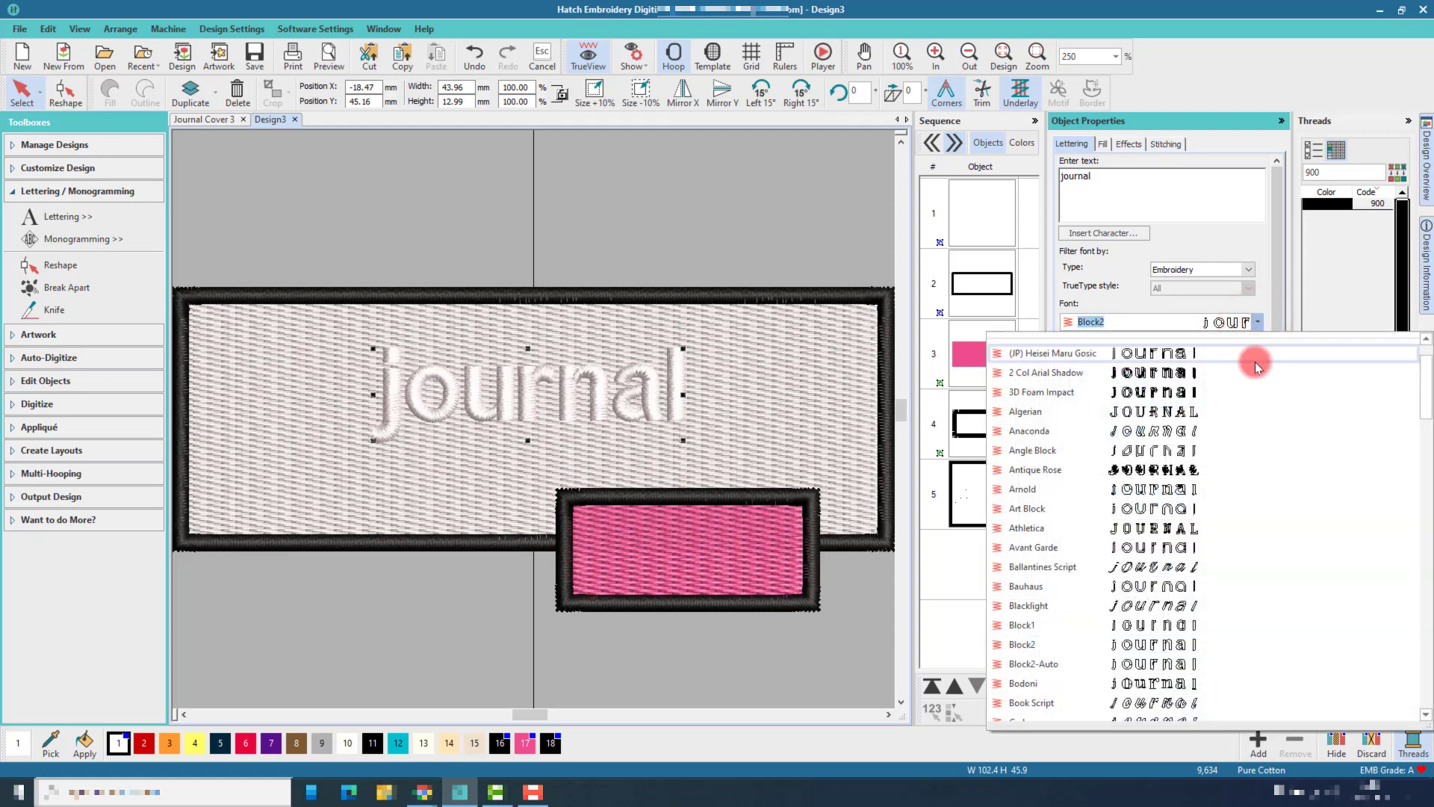
scroll(1231, 449, "down", 8)
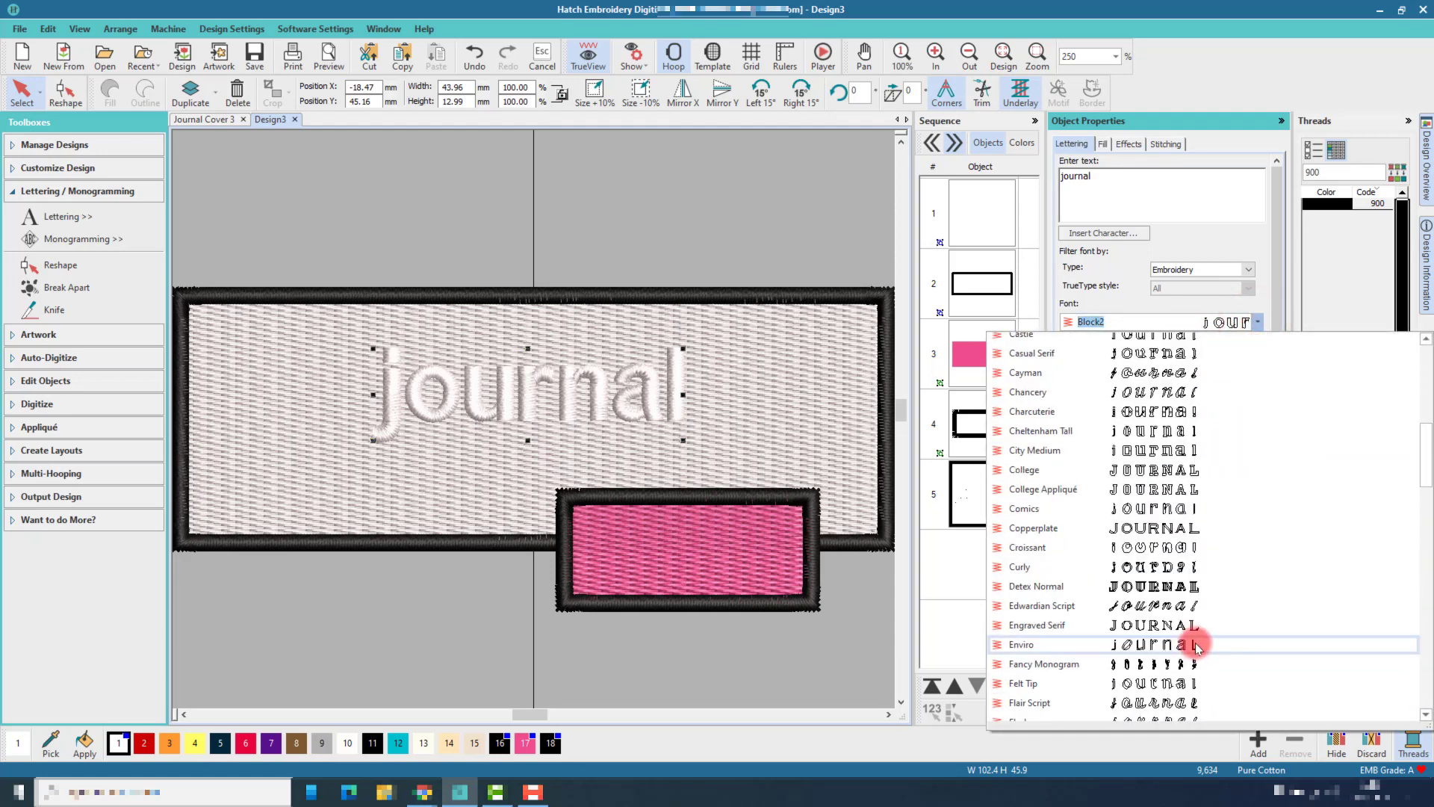
left_click(1050, 453)
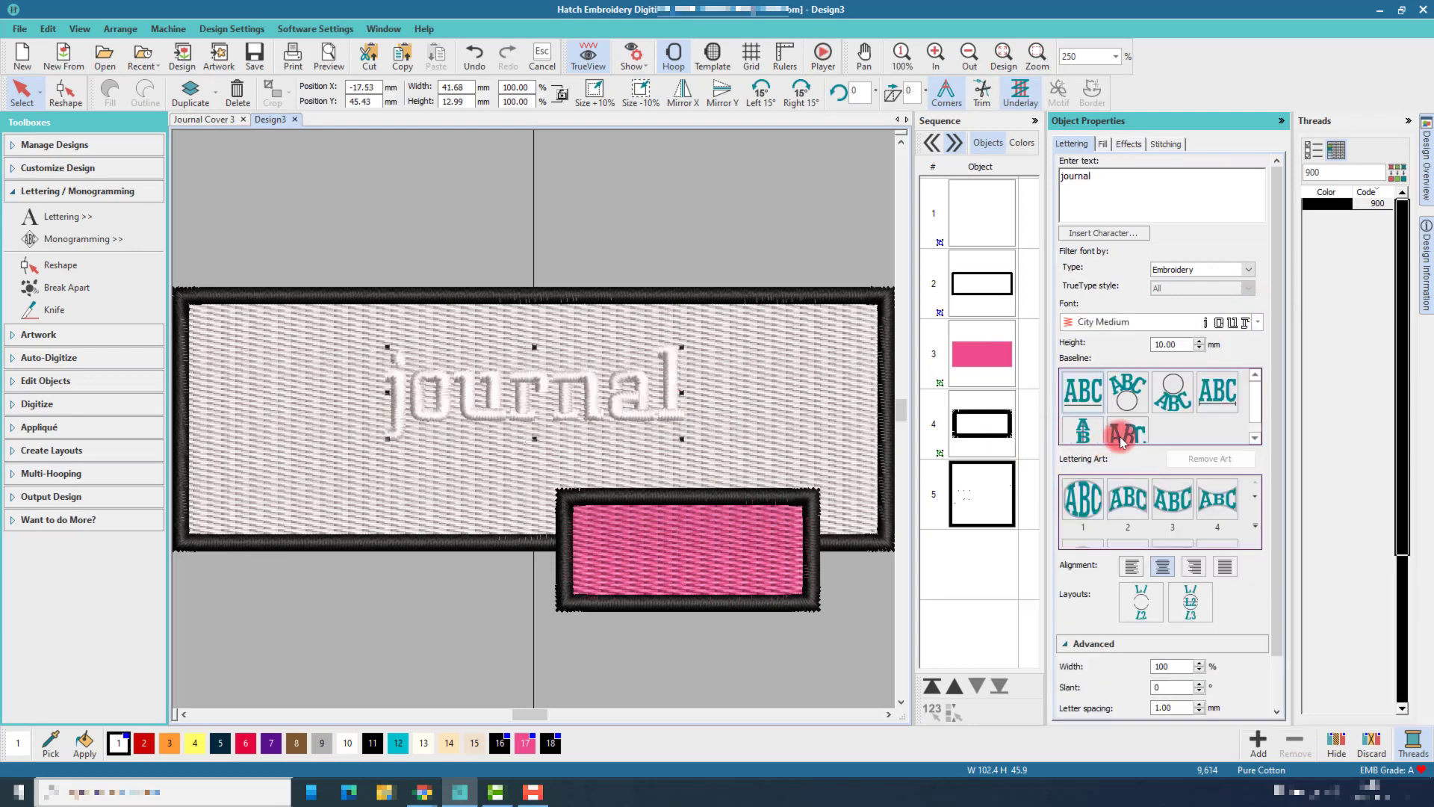
left_click(1185, 344)
left_click_drag(1185, 344, 1079, 342)
type("1")
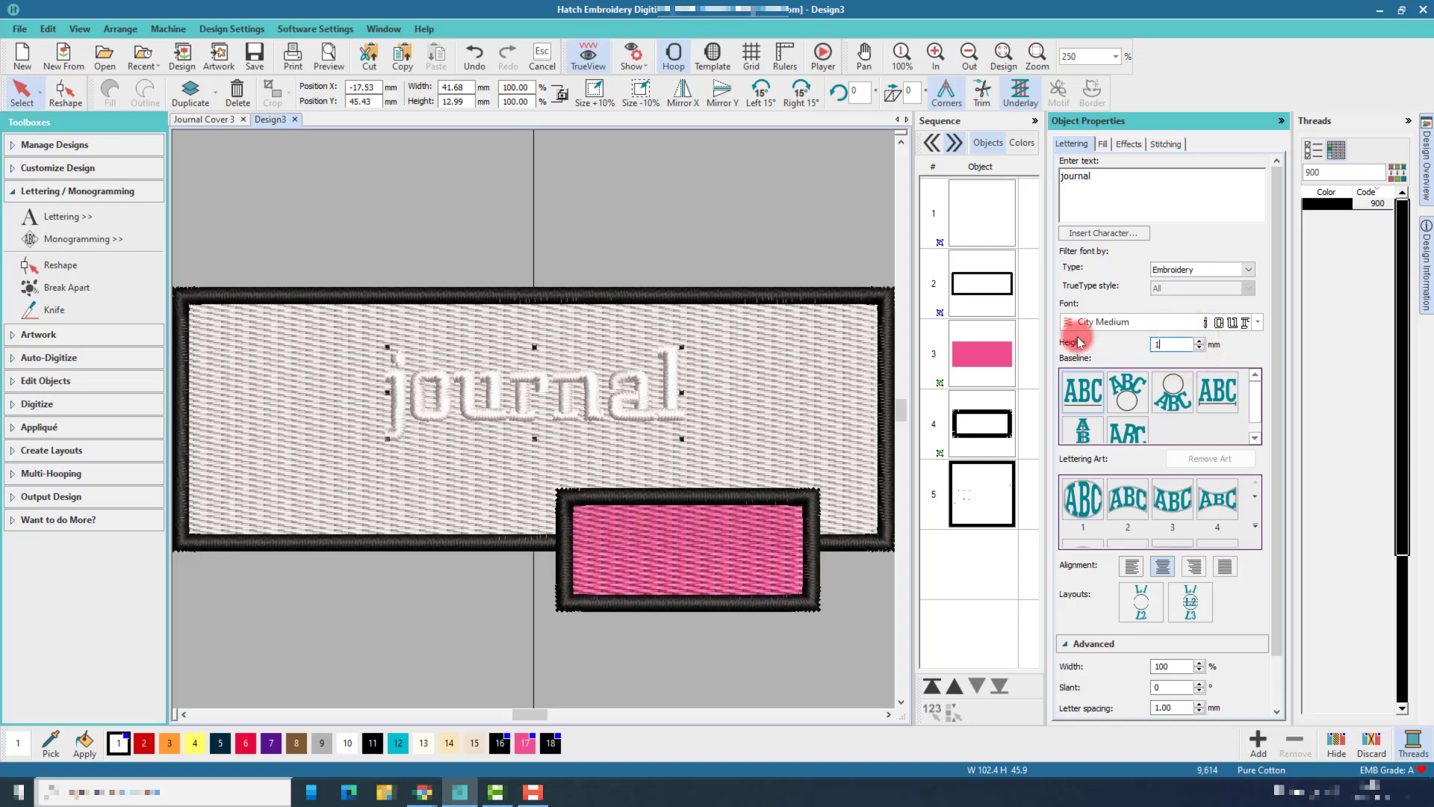
type("8.5")
key("Return")
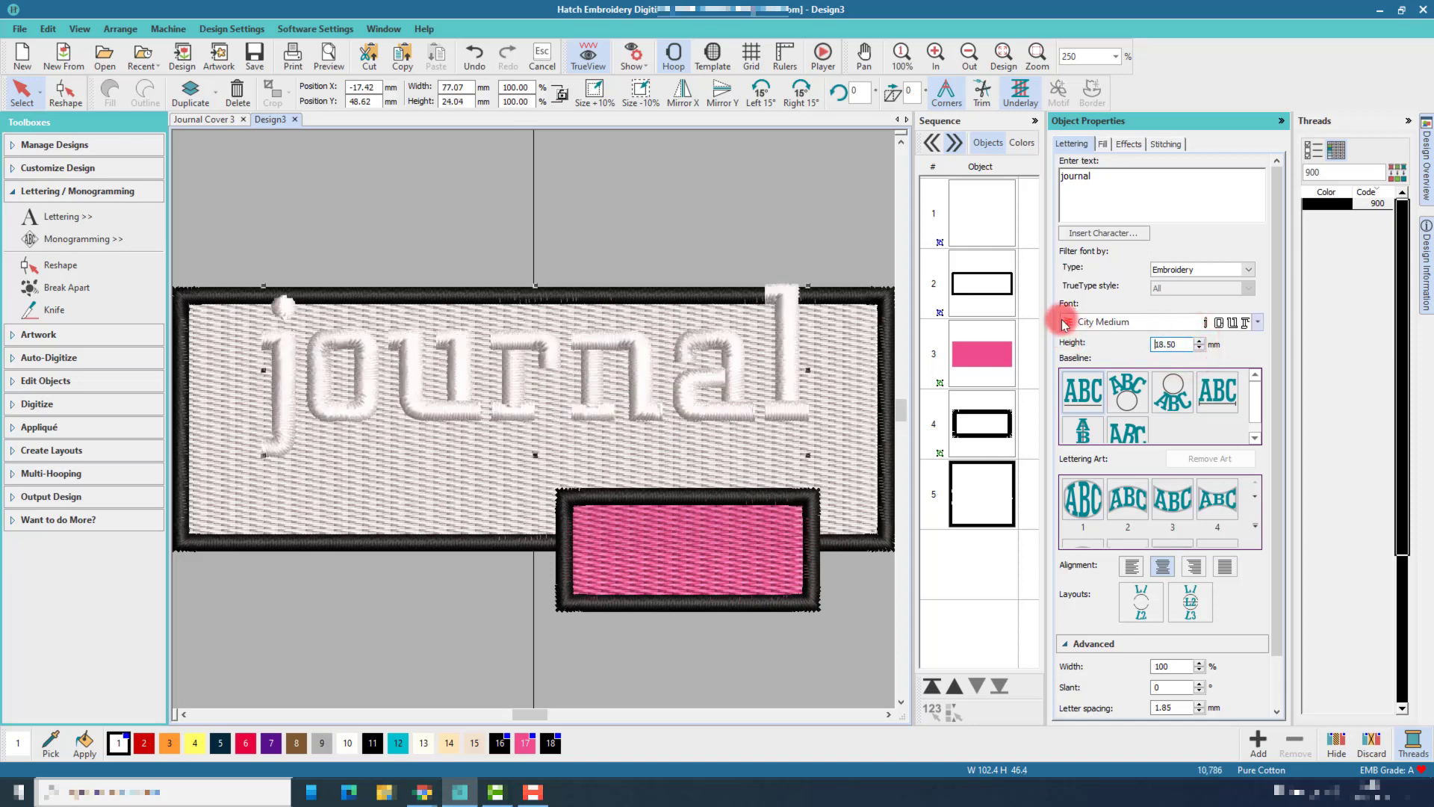
left_click(1105, 404)
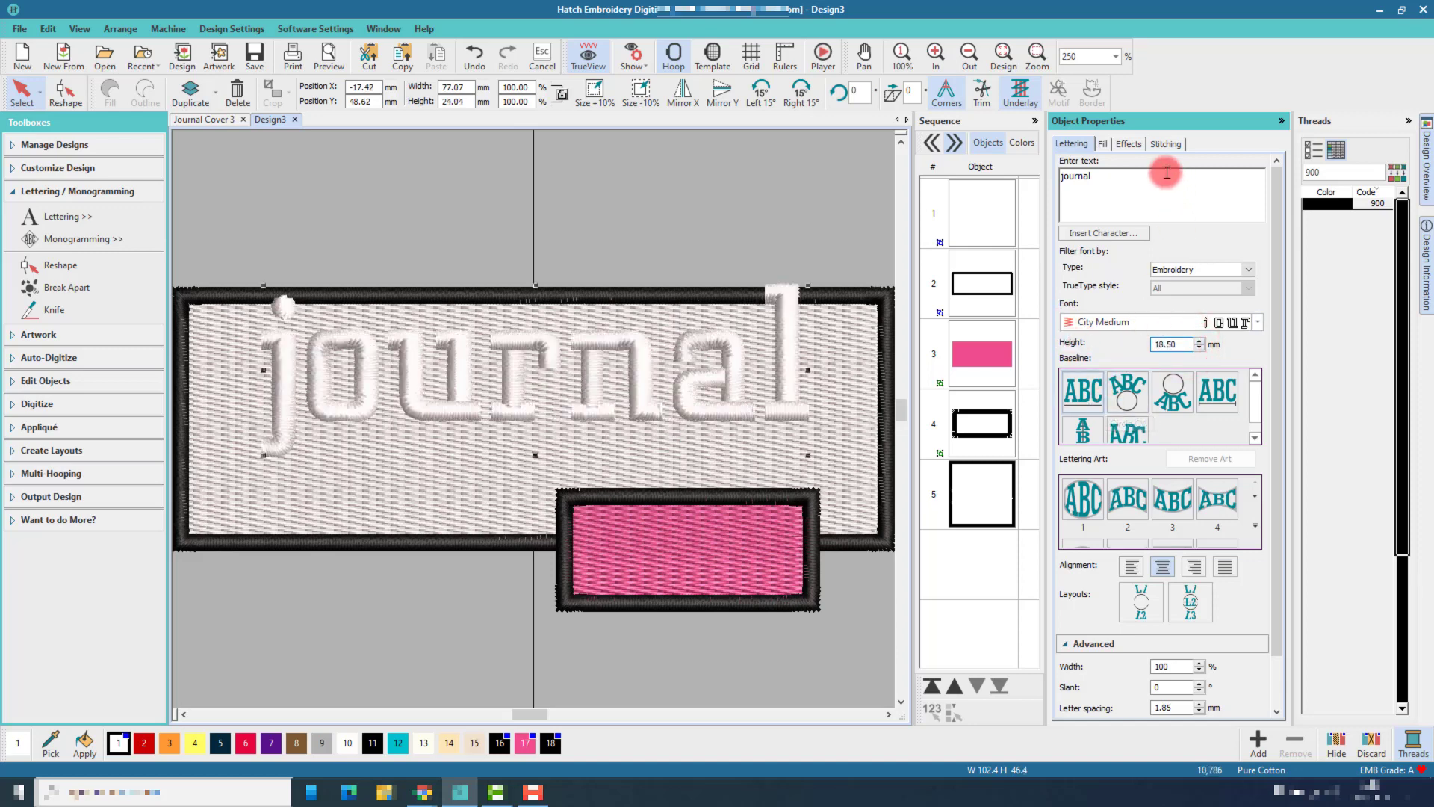
Step: Find thread code 019 and apply this blue to the "journal" lettering
double_click(1328, 172)
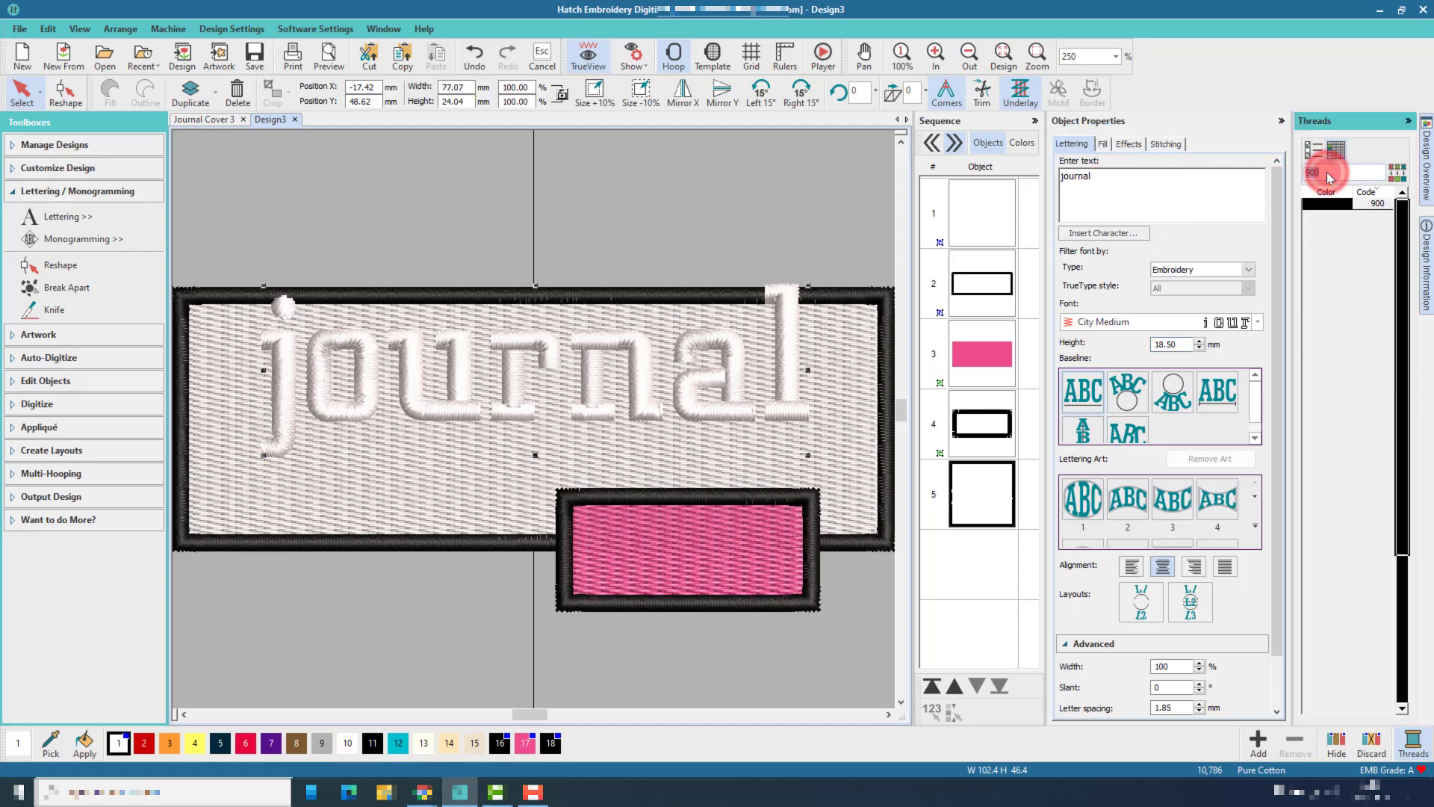
type("019")
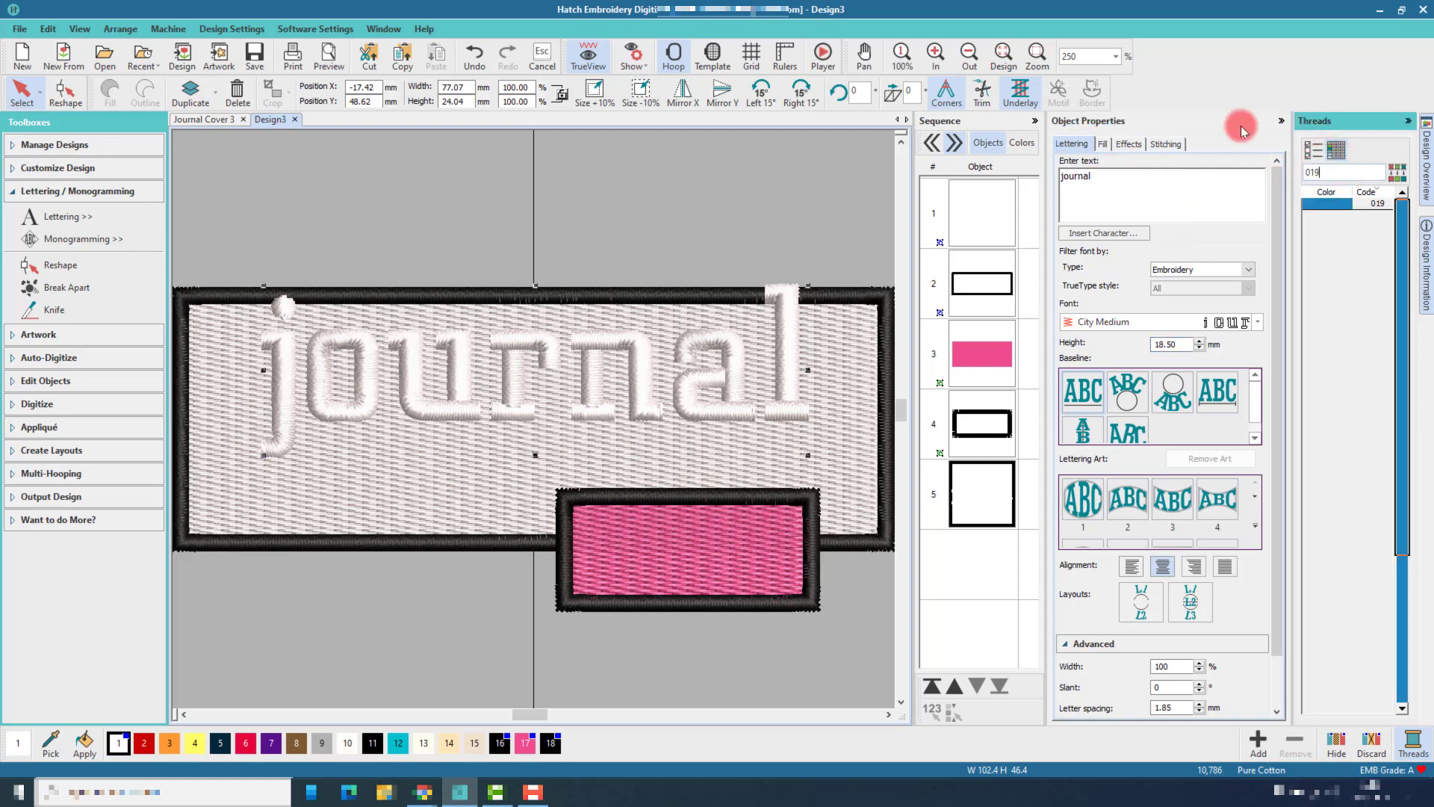
left_click(1327, 204)
double_click(1326, 203)
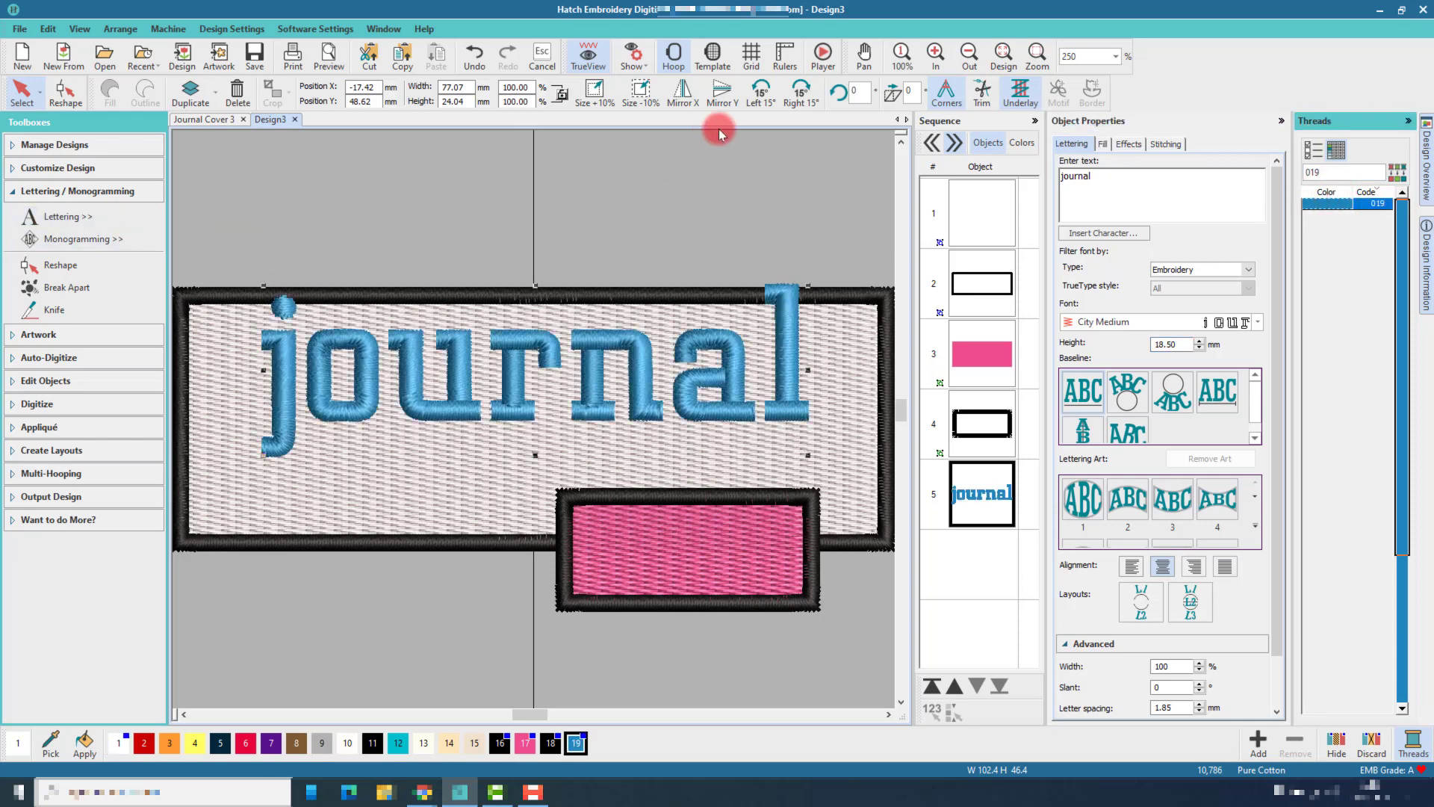
Step: Align the centers of the "journal" lettering and the white bordered rectangle and group them, leaving nothing selected
left_click(969, 52)
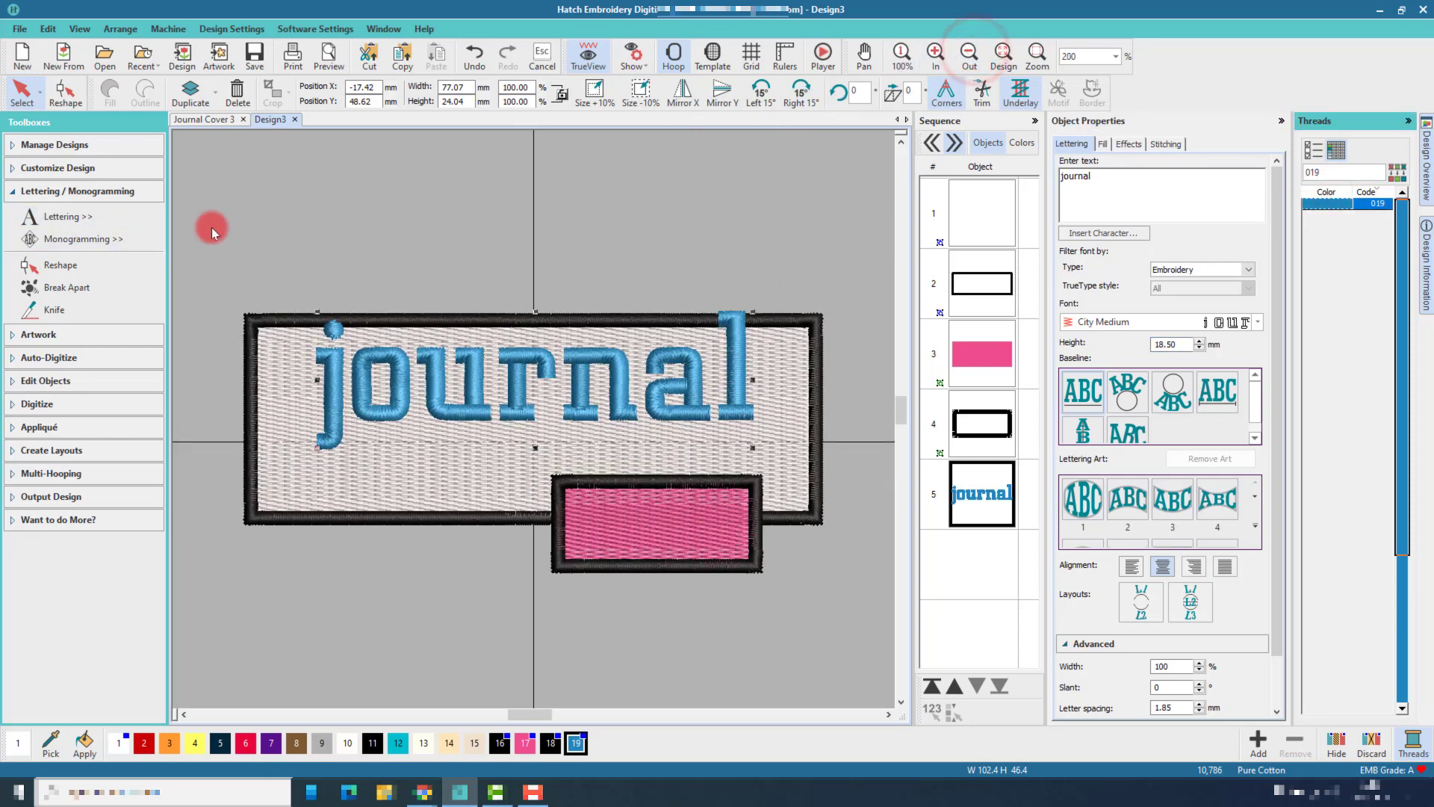
left_click_drag(212, 227, 849, 536)
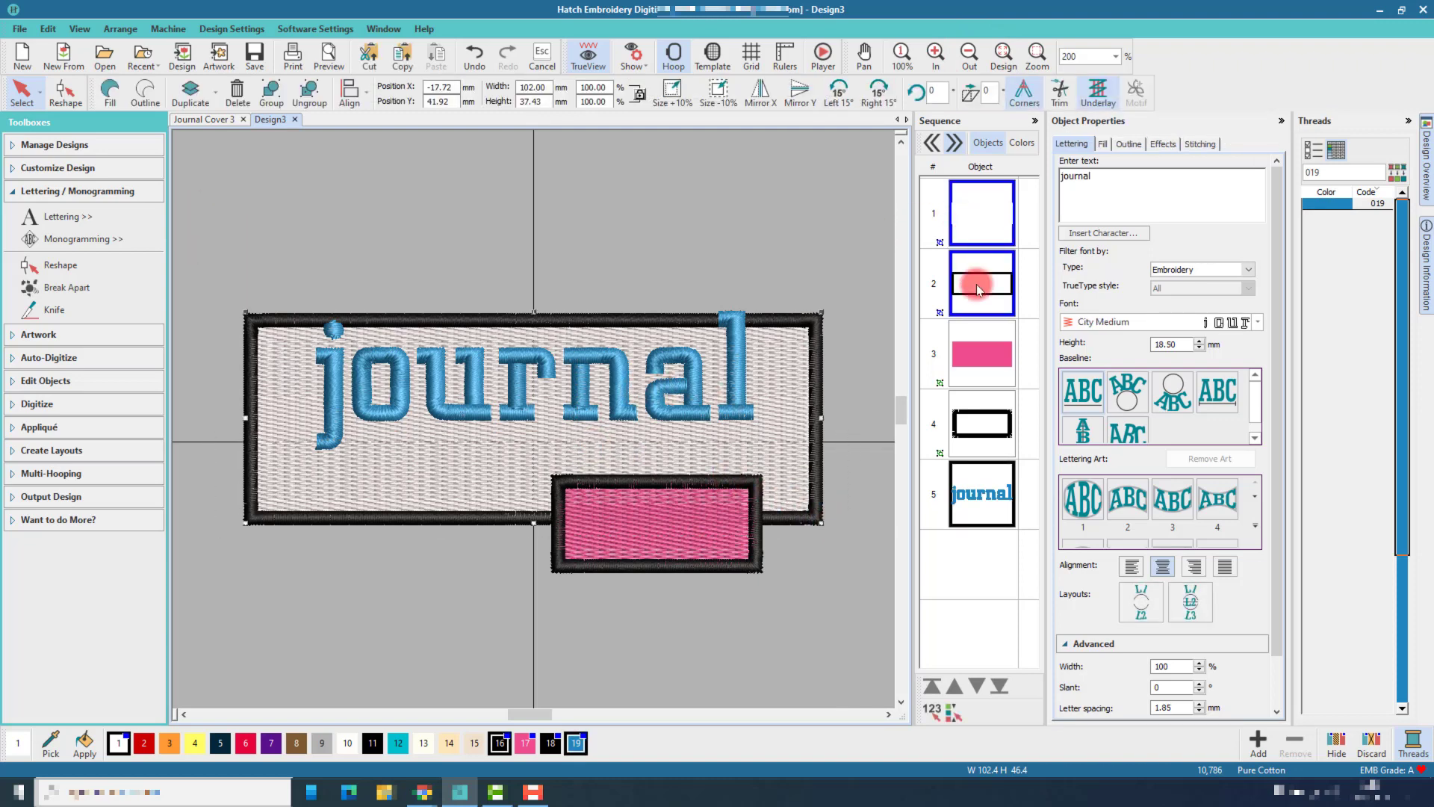
right_click(613, 354)
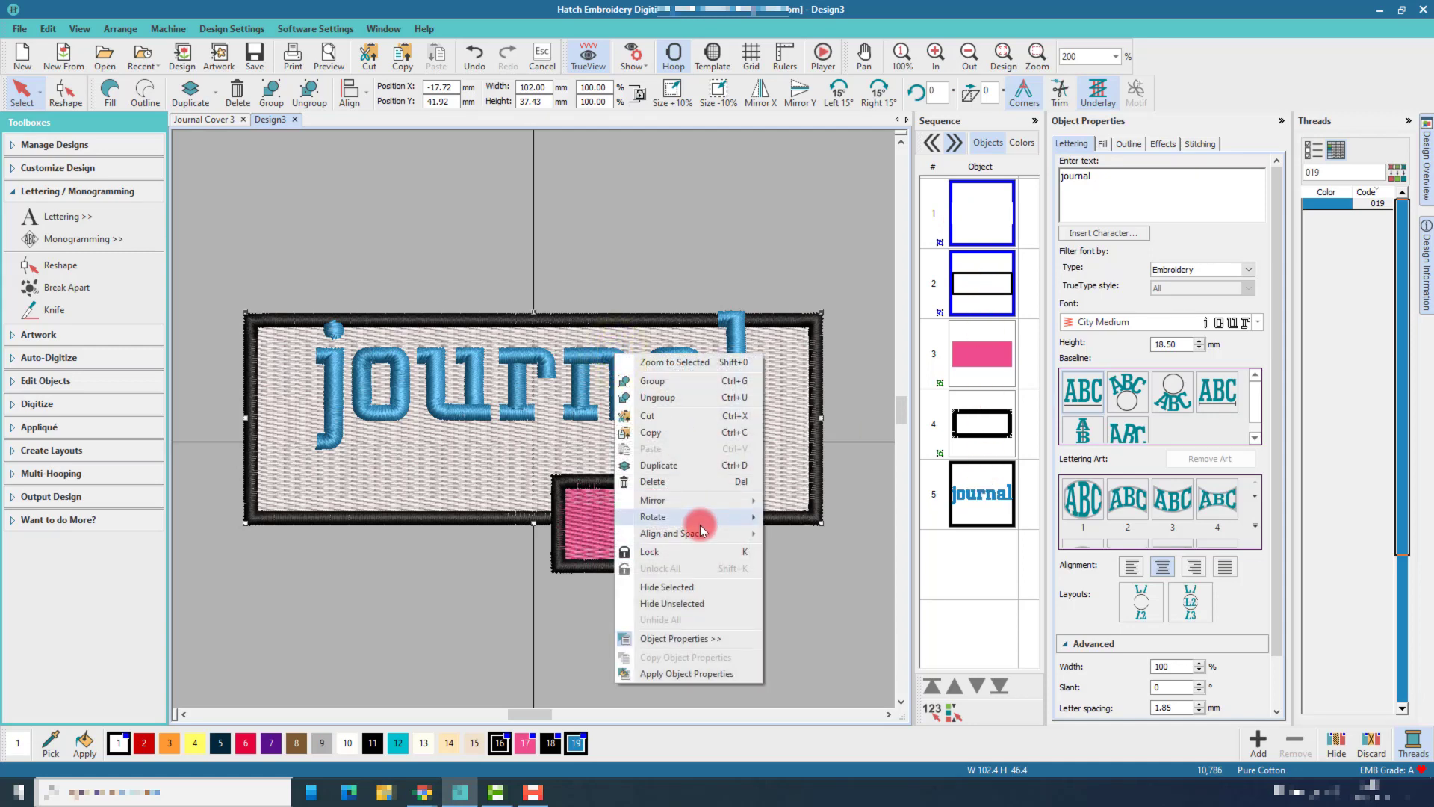
mouse_move(700, 535)
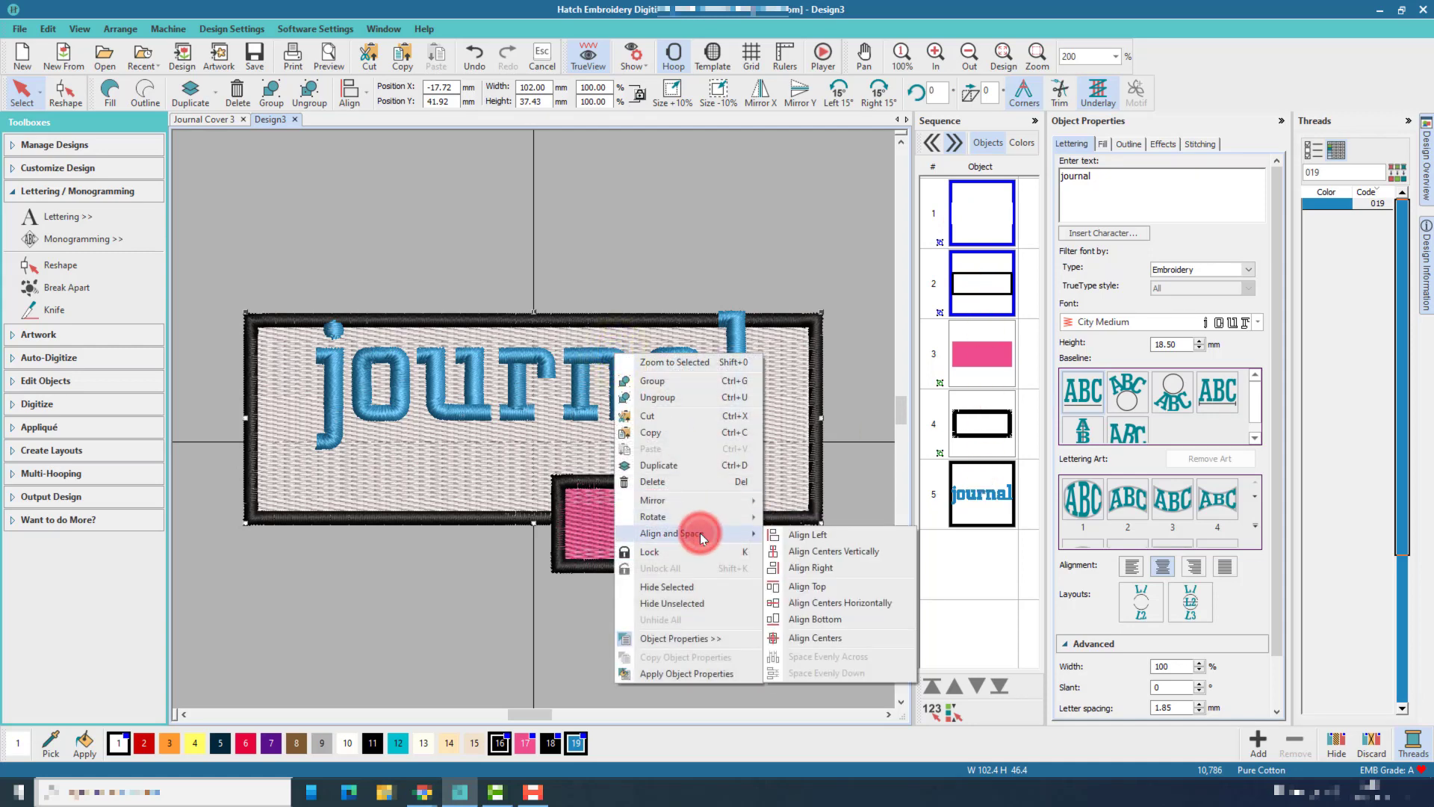
left_click(821, 638)
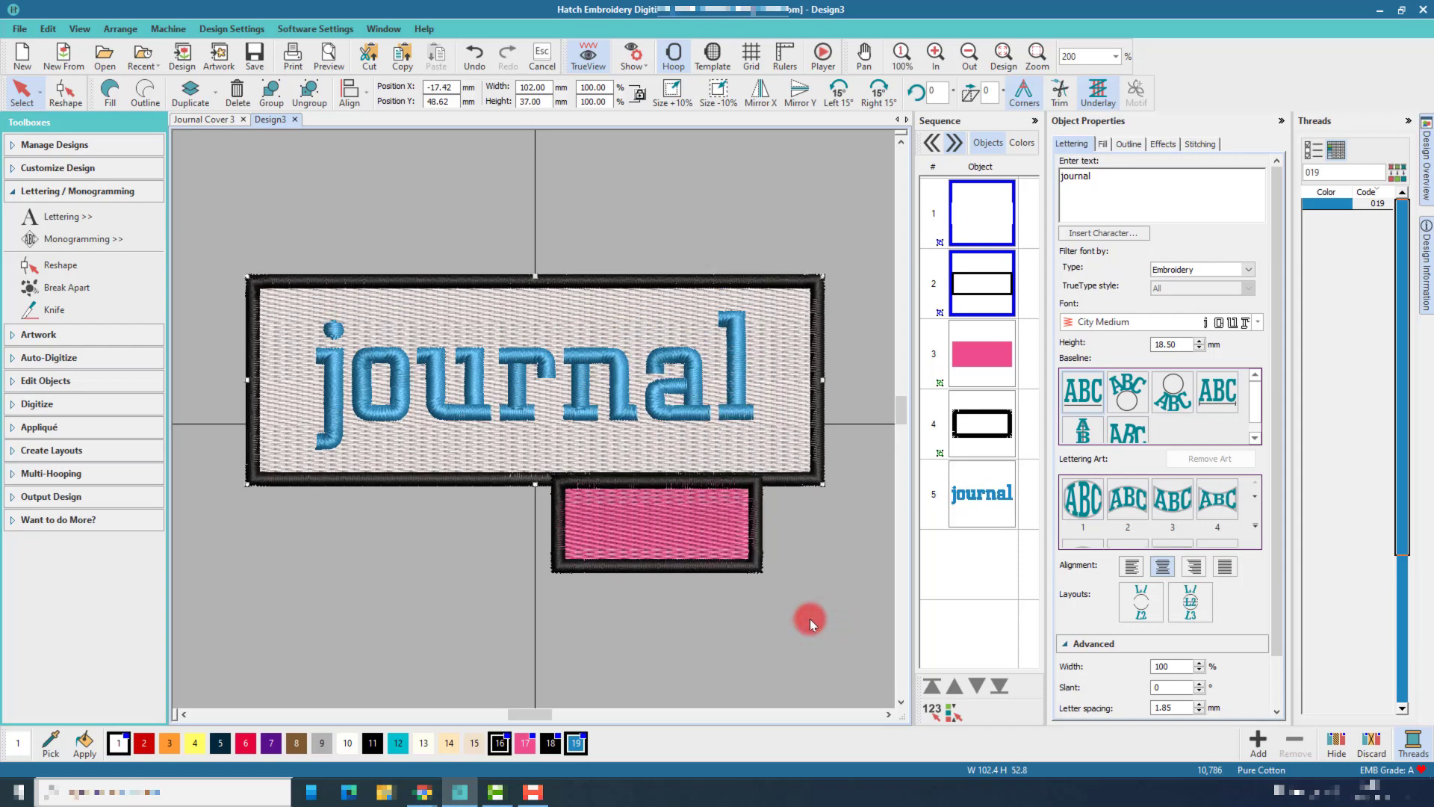
key("ctrl+g")
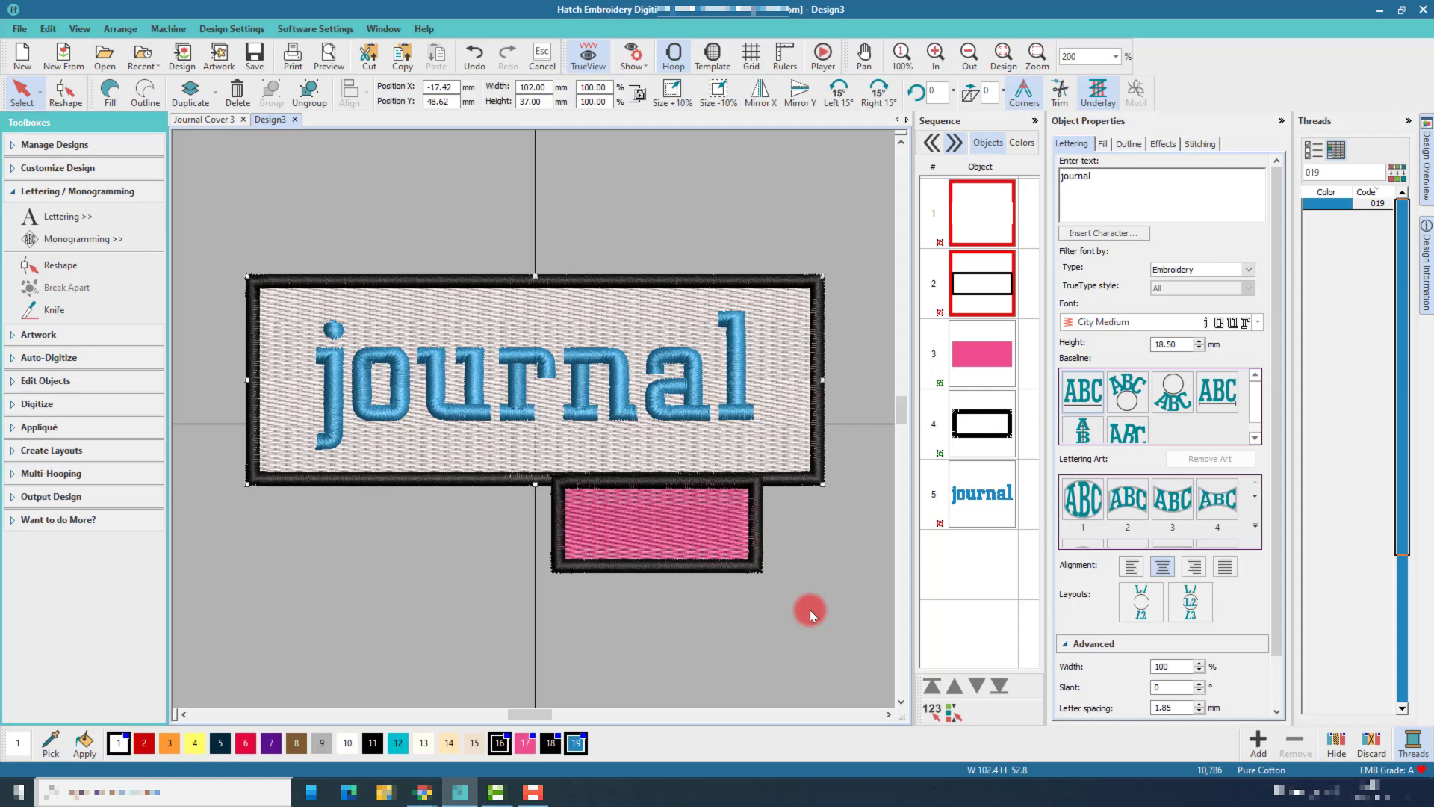
left_click(810, 610)
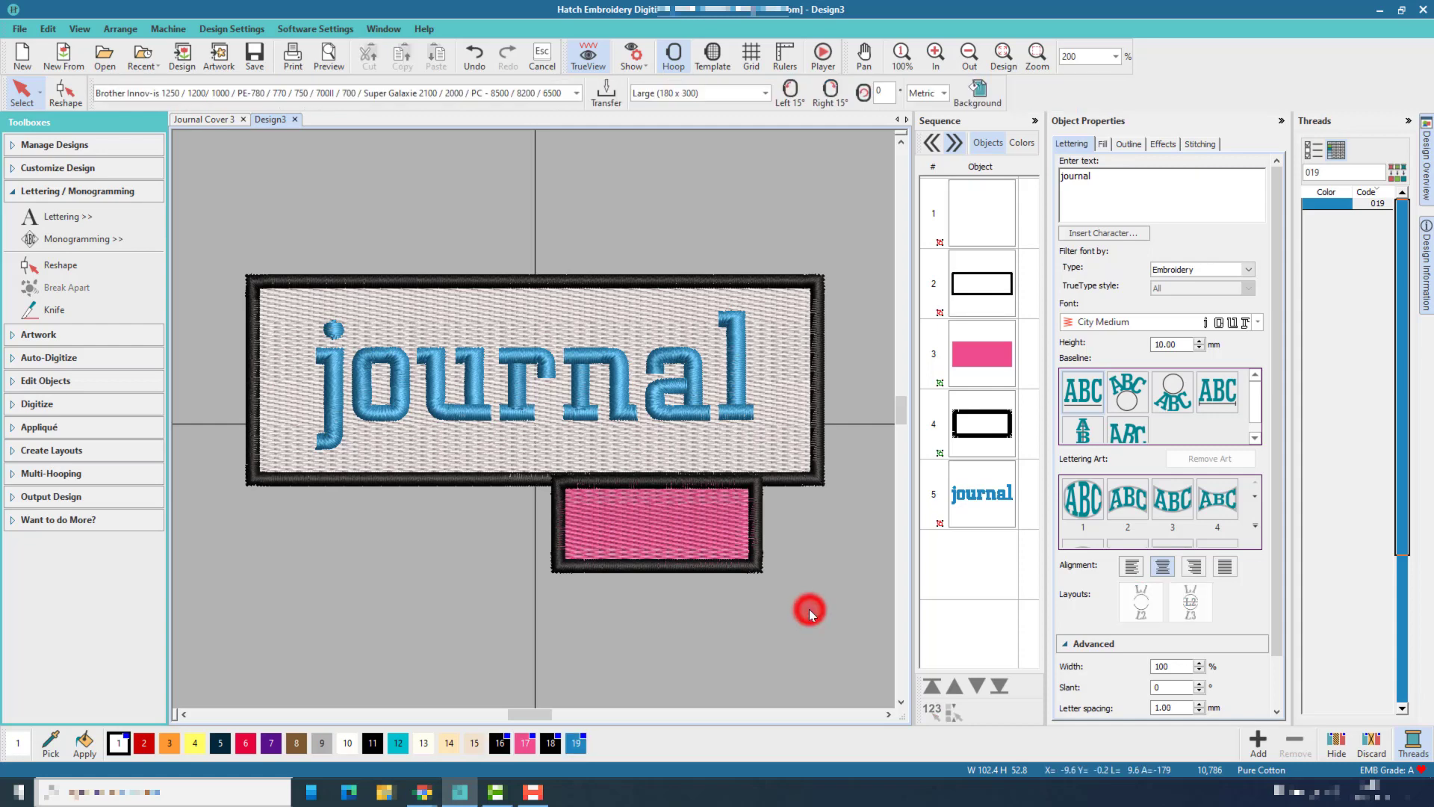
Step: Add embroidery lettering reading "2021" and place it on the pink rectangle
left_click(1139, 196)
type("2021")
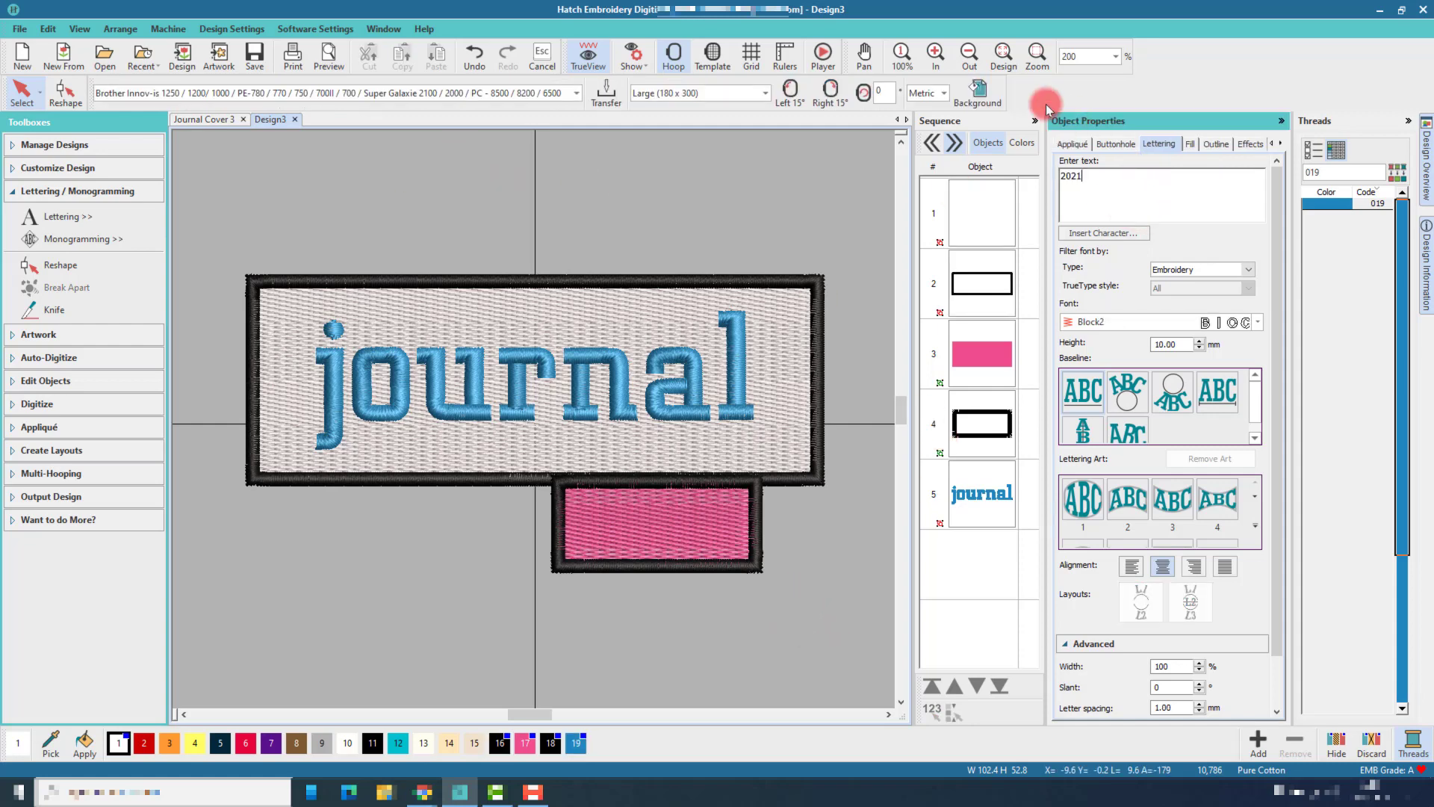
key("Return")
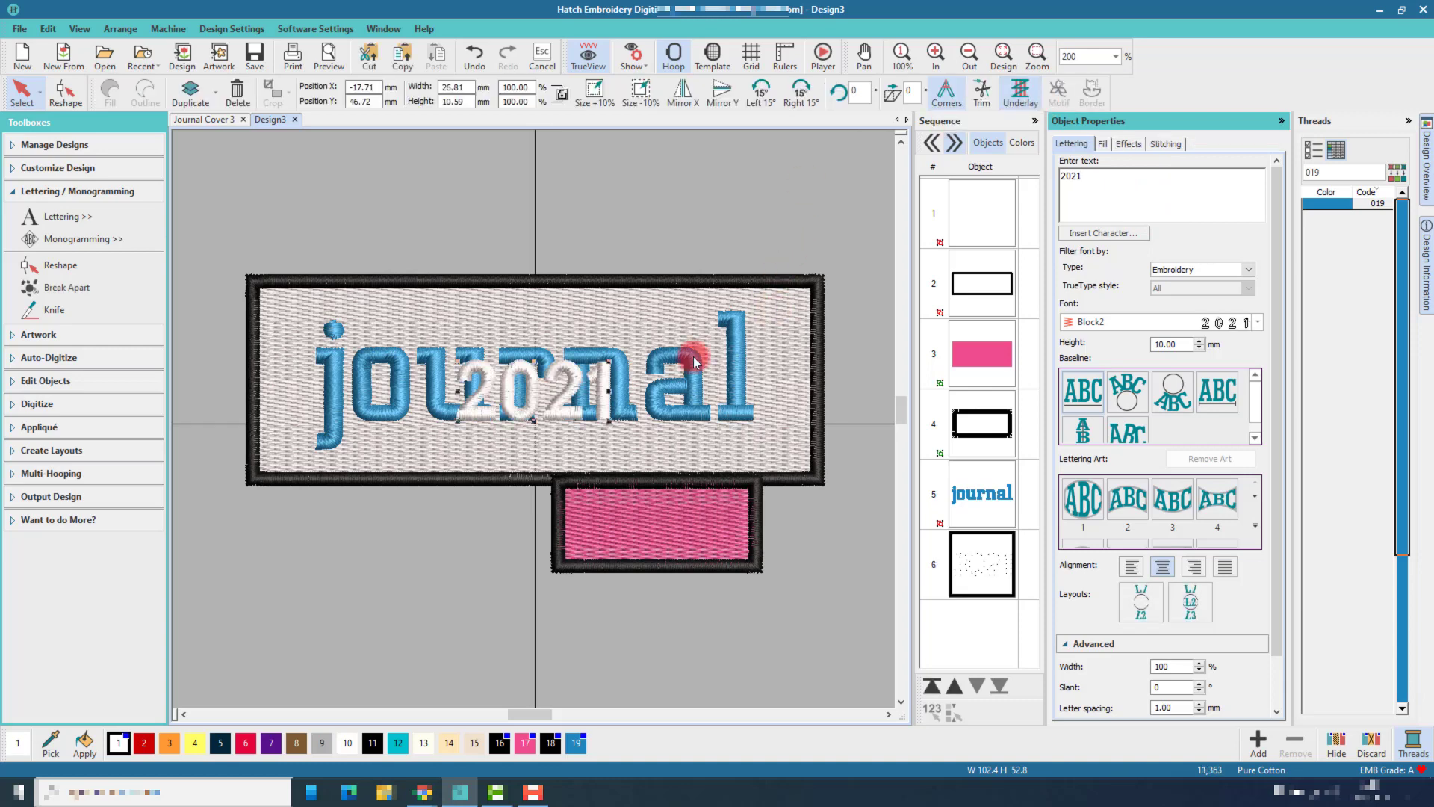
left_click_drag(585, 398, 693, 513)
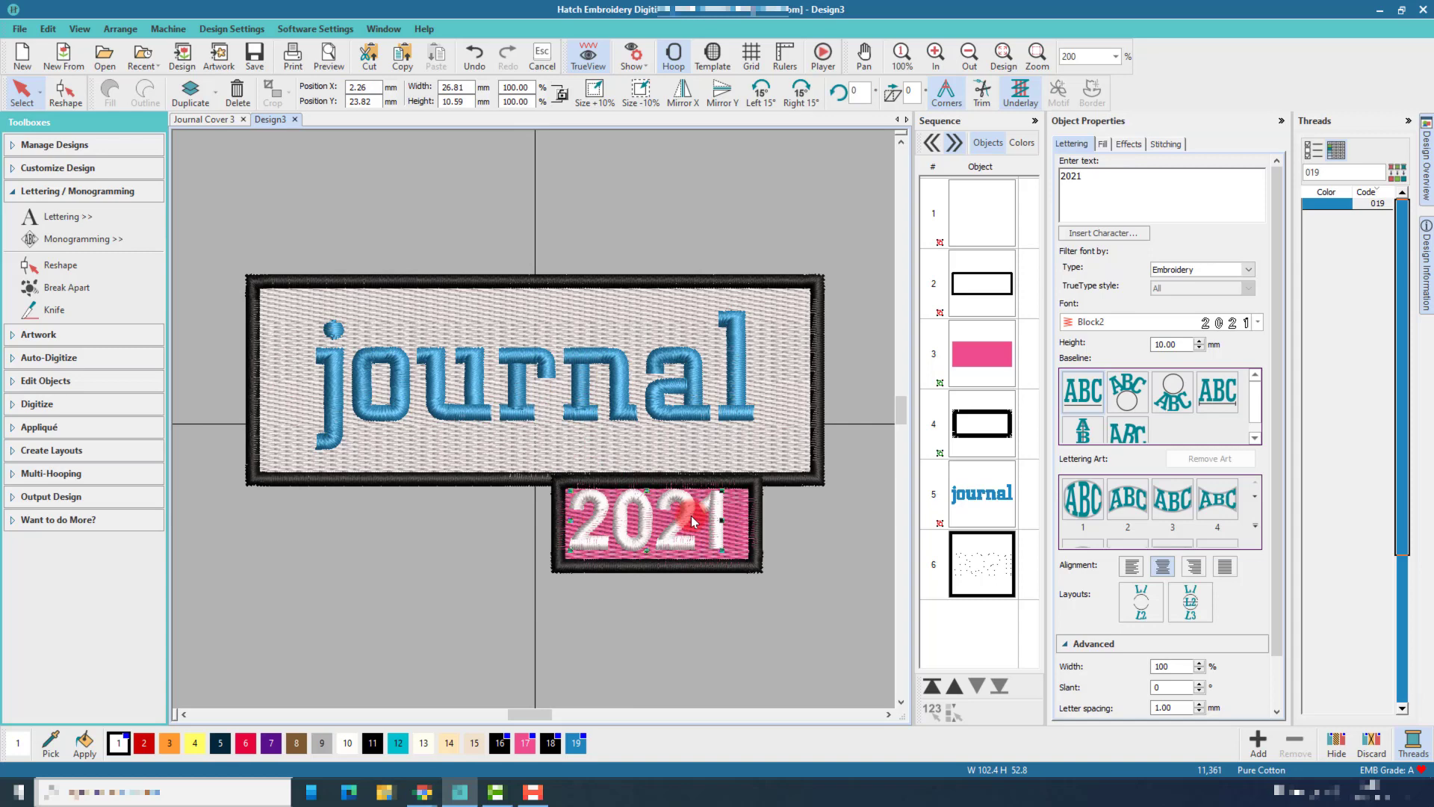
Step: Change the "2021" lettering to the Run Block font with a height of 7 mm
left_click(1257, 323)
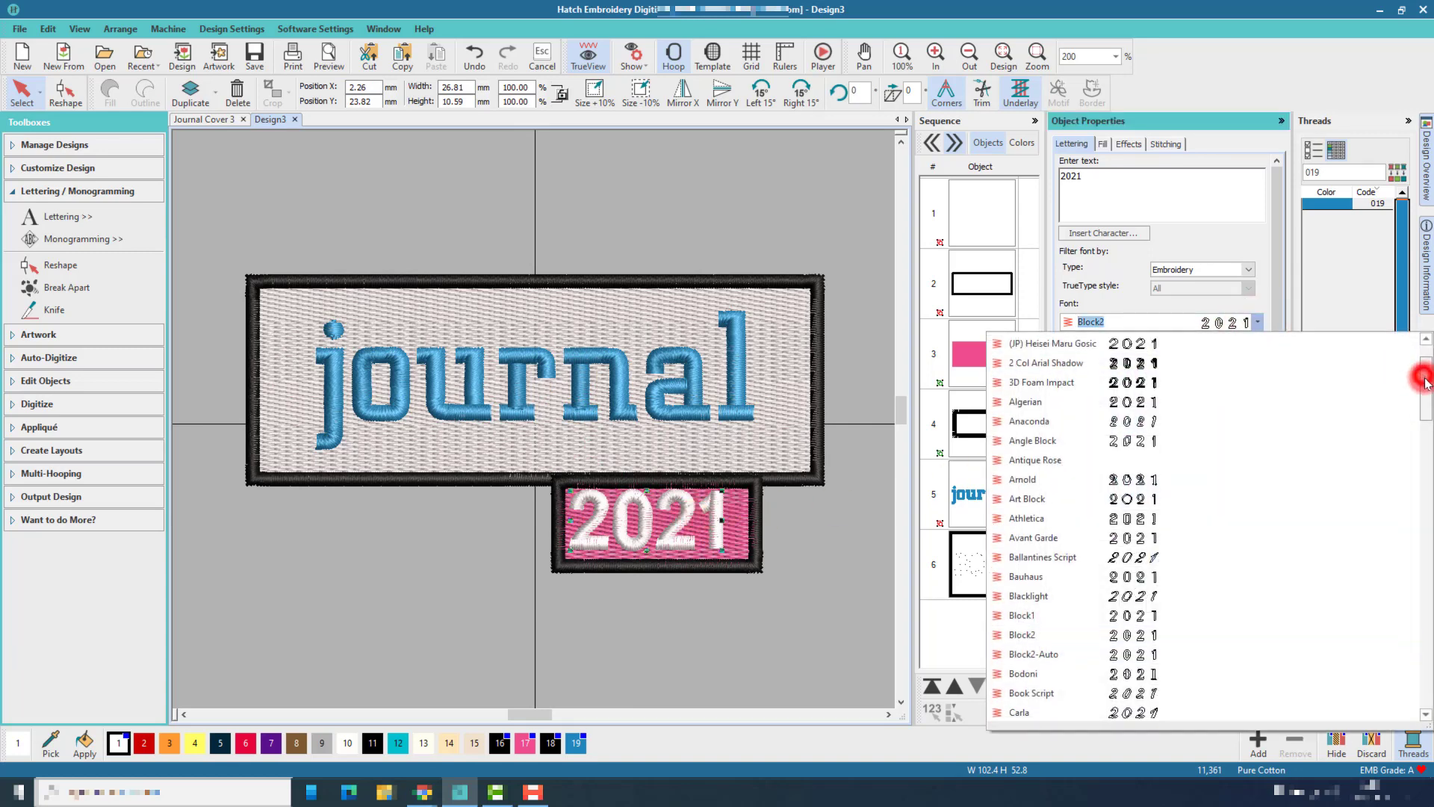
left_click_drag(1426, 383, 1412, 594)
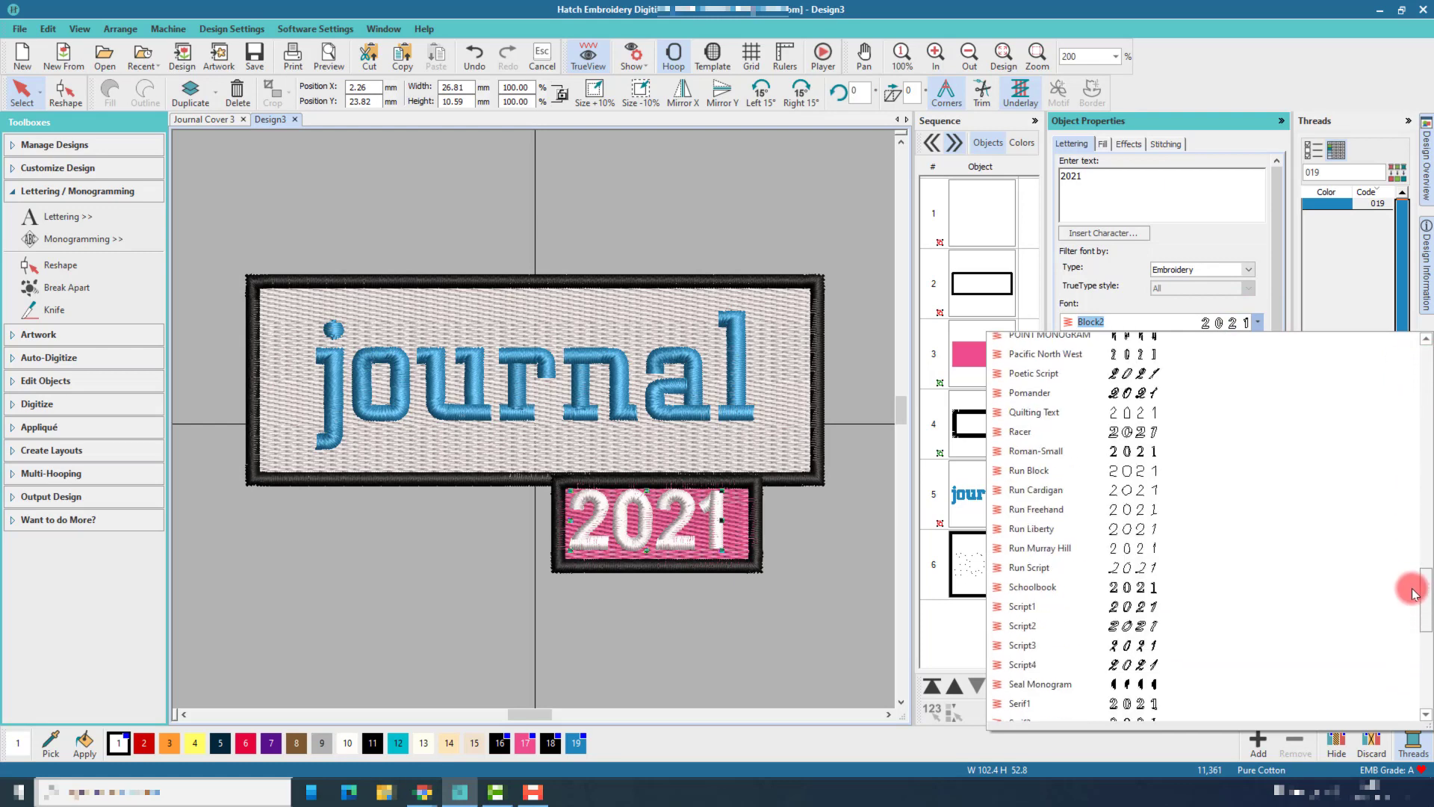
left_click(1189, 477)
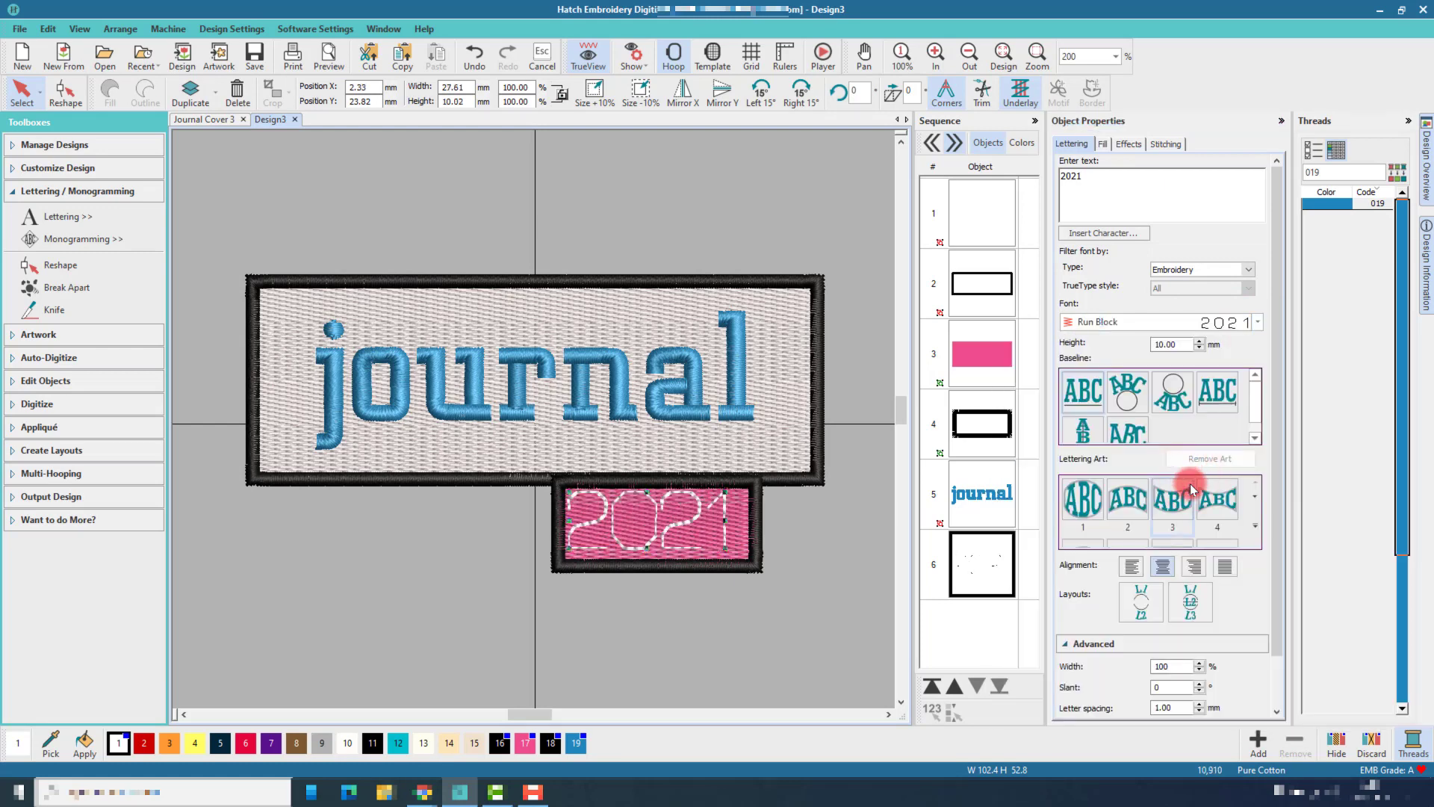
double_click(1184, 345)
type("7")
key("Return")
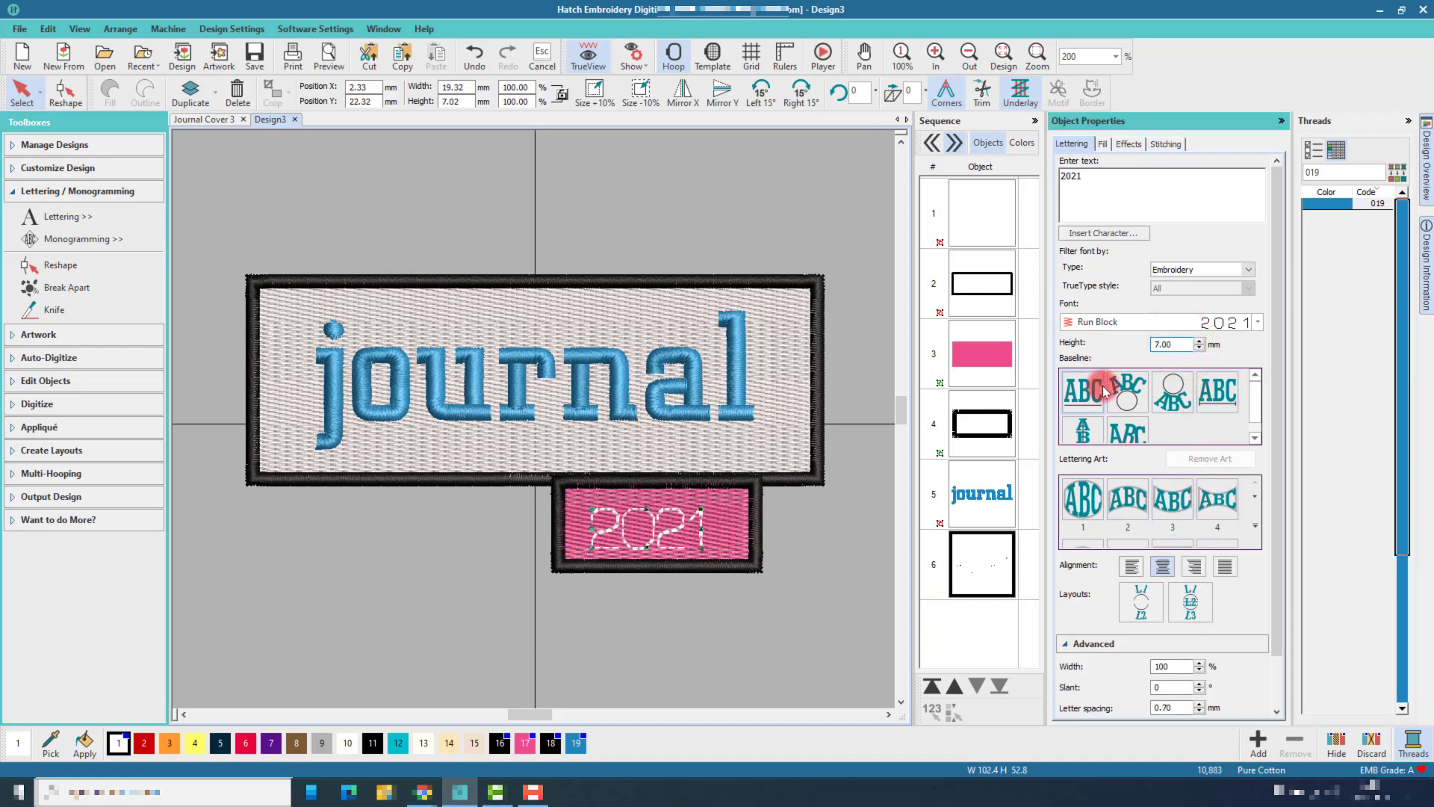
Step: Try a letter spacing of 1.25 mm on the "2021" lettering
double_click(1182, 707)
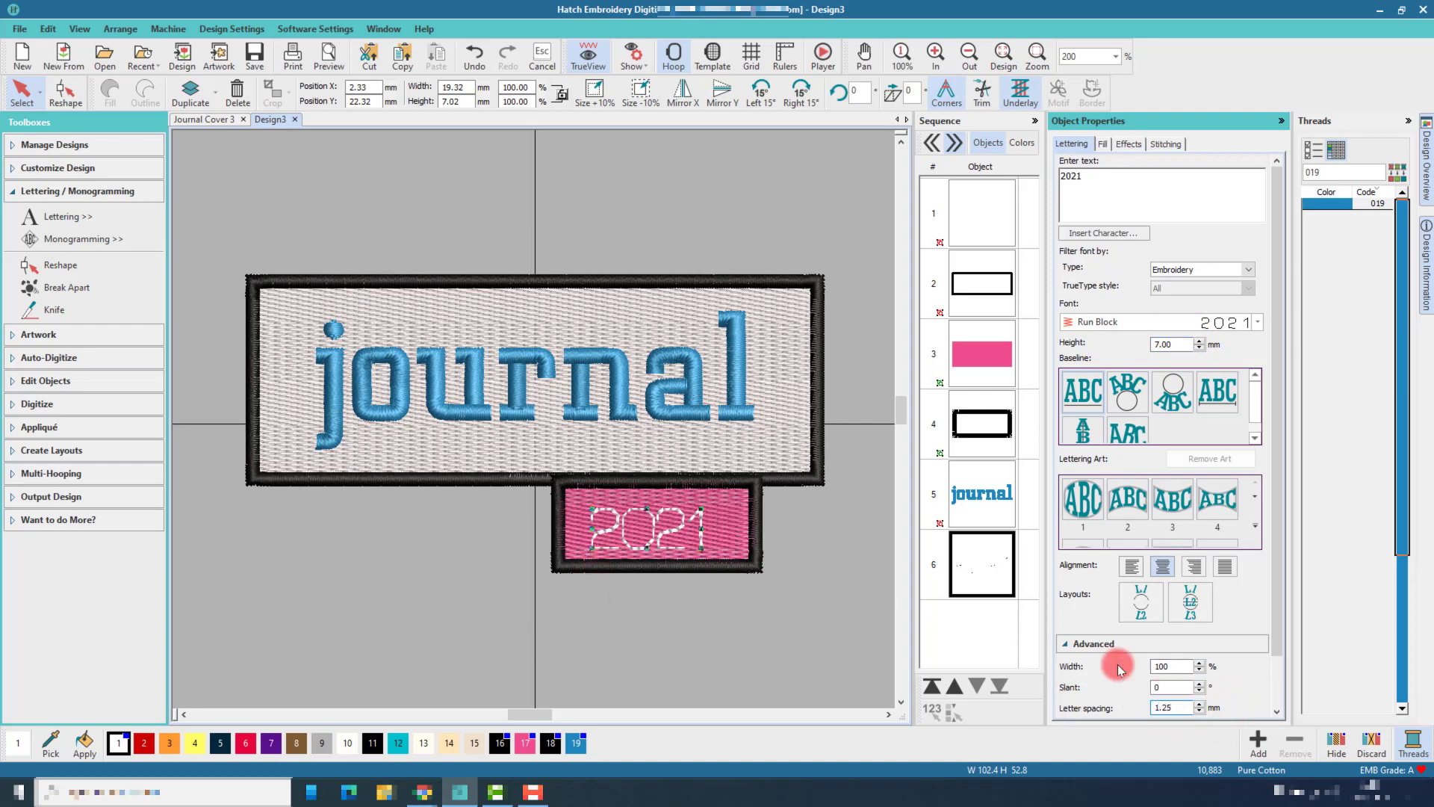
type("1.25")
key("Return")
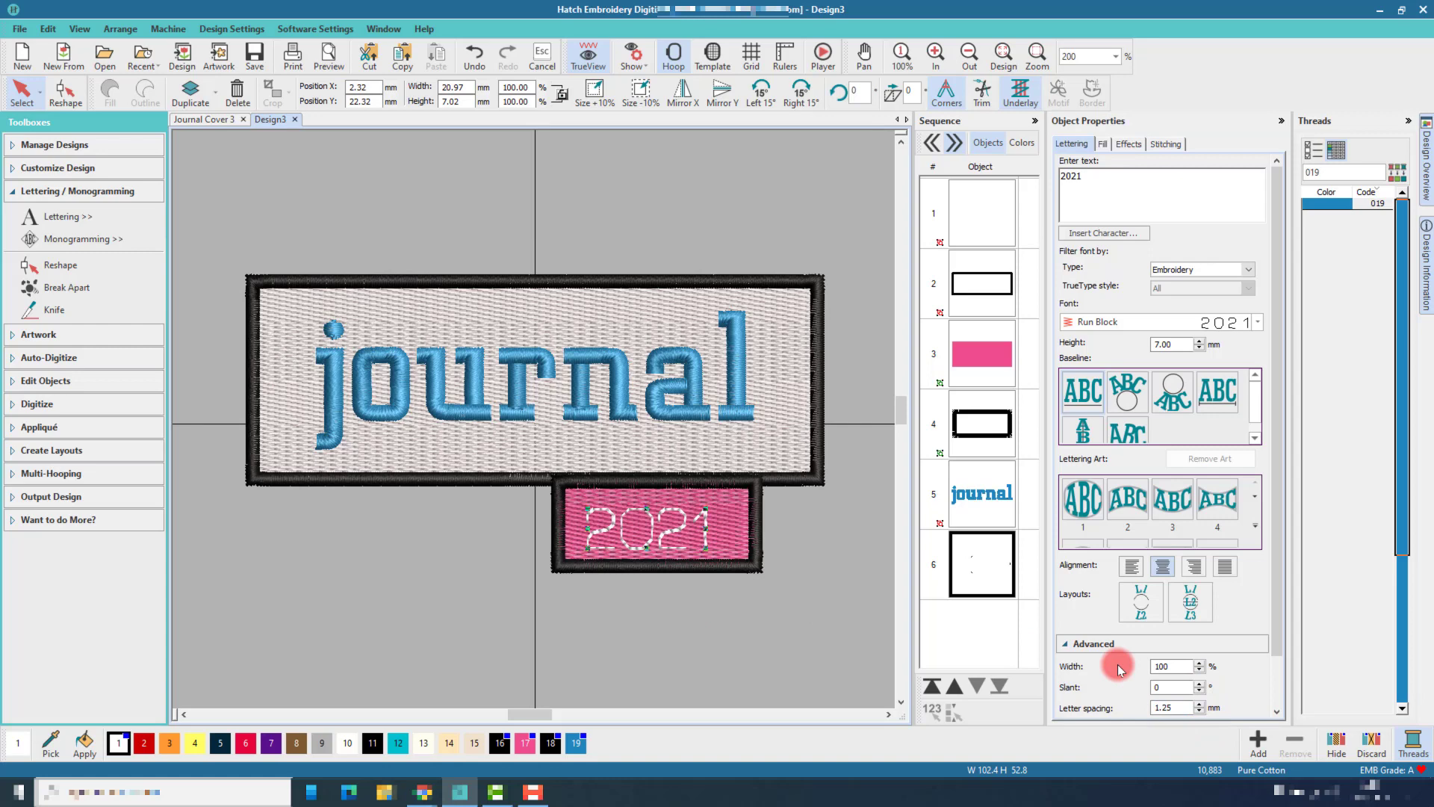
Step: Set the letter spacing of the "2021" lettering to 1.5 mm
double_click(1185, 708)
type("1.5")
key("Return")
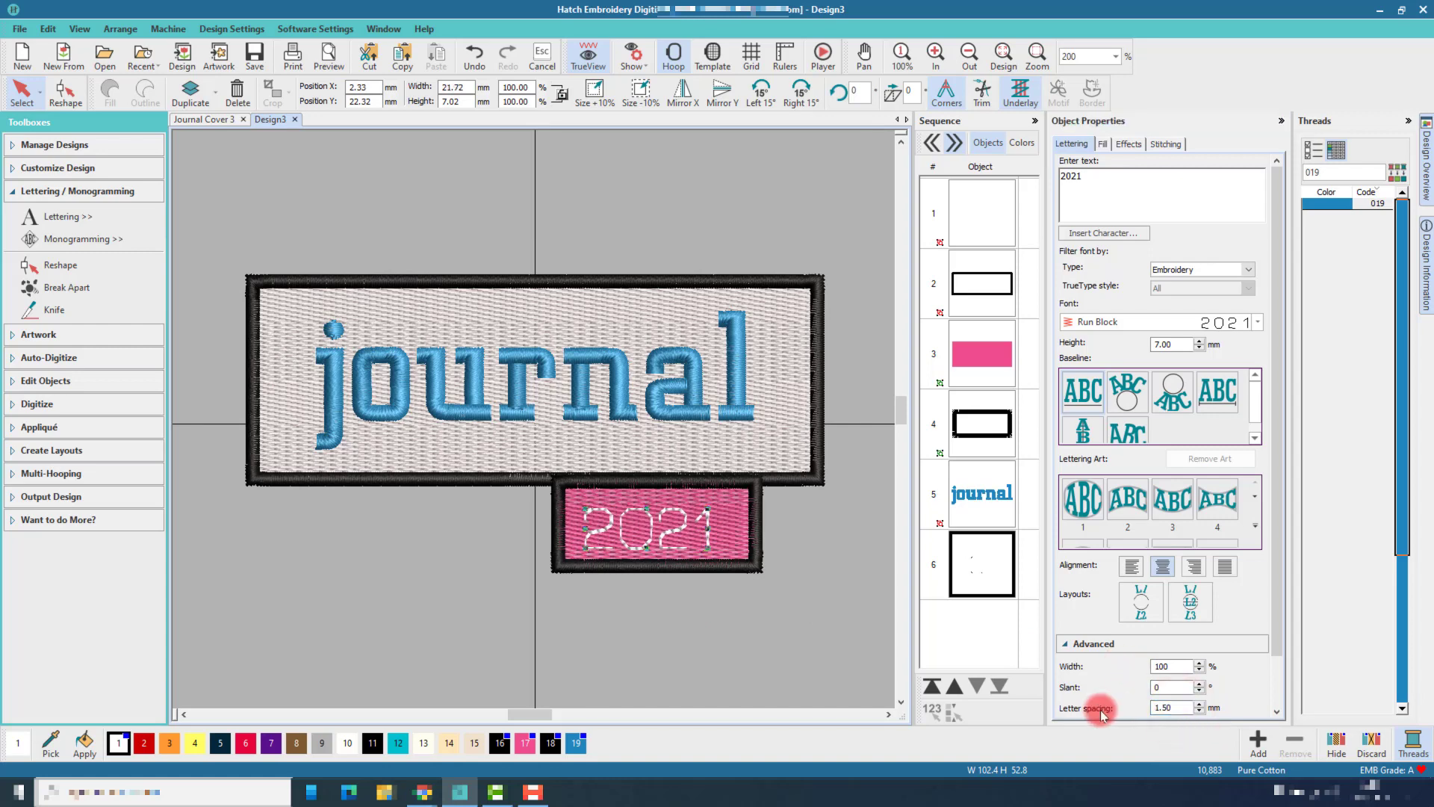
Step: Find thread code 900 and apply this black to the "2021" lettering
left_click(1336, 172)
type("900")
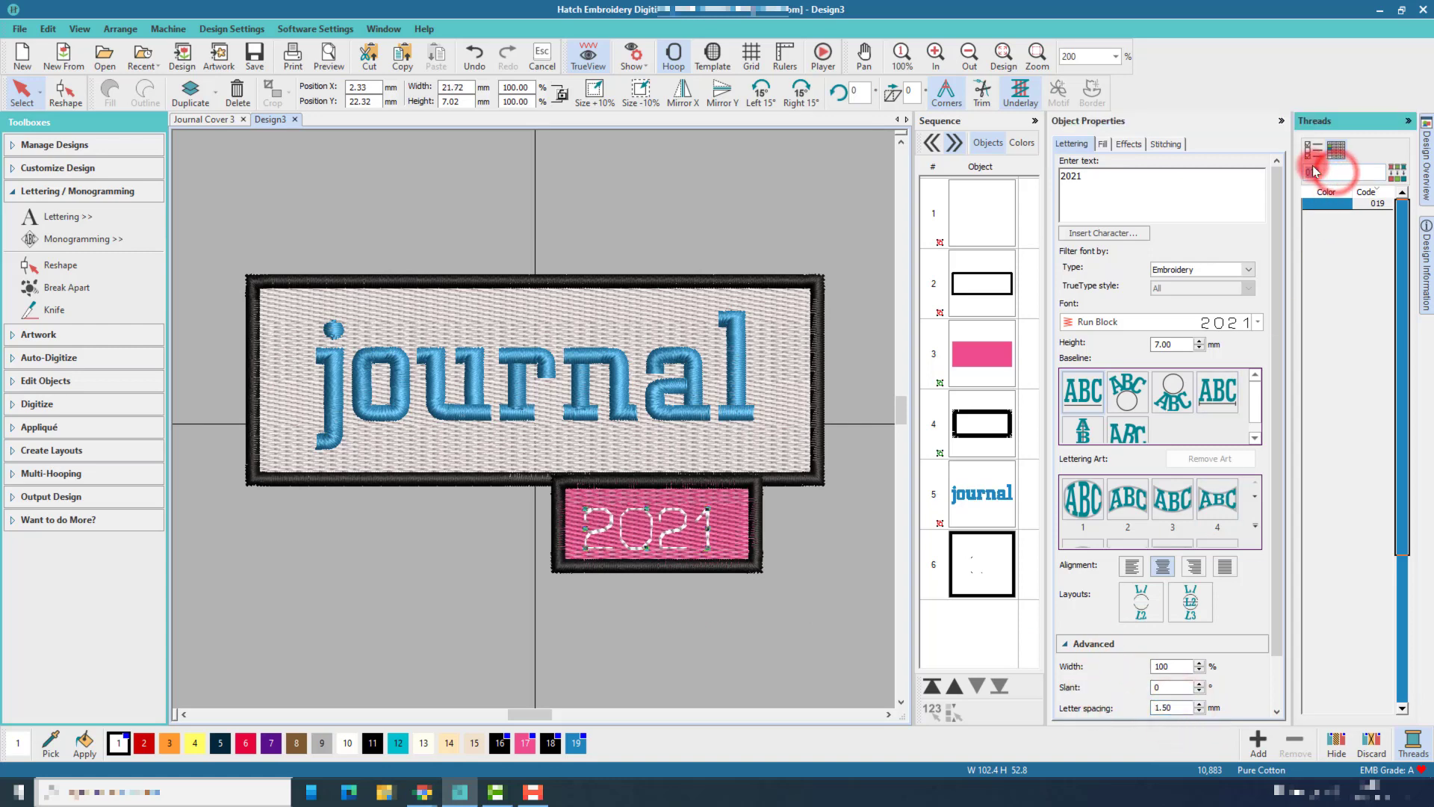
key("Return")
left_click(1311, 203)
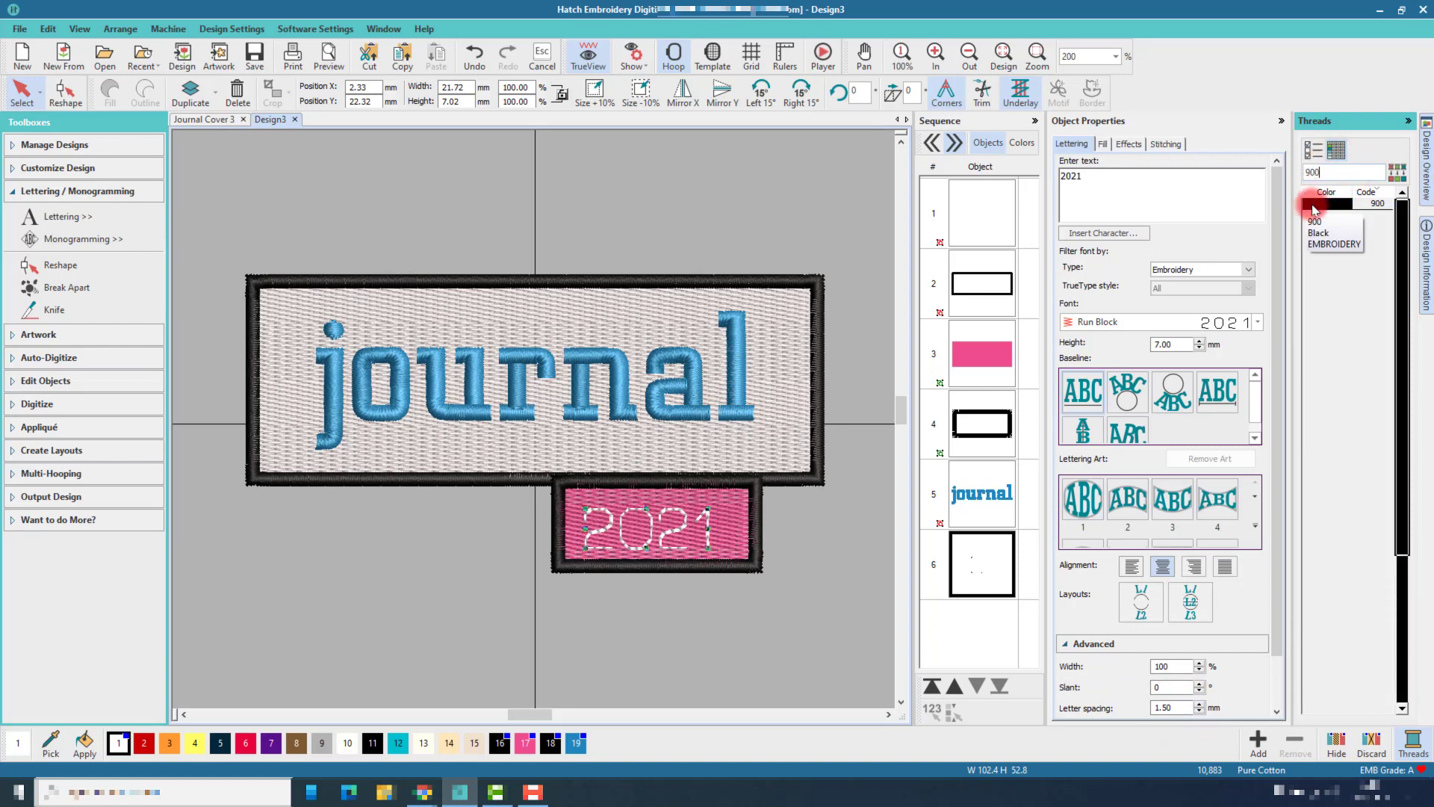
Step: Align the centers of the "2021" lettering and the pink bordered rectangle, and group them
left_click_drag(814, 608, 528, 460)
right_click(678, 521)
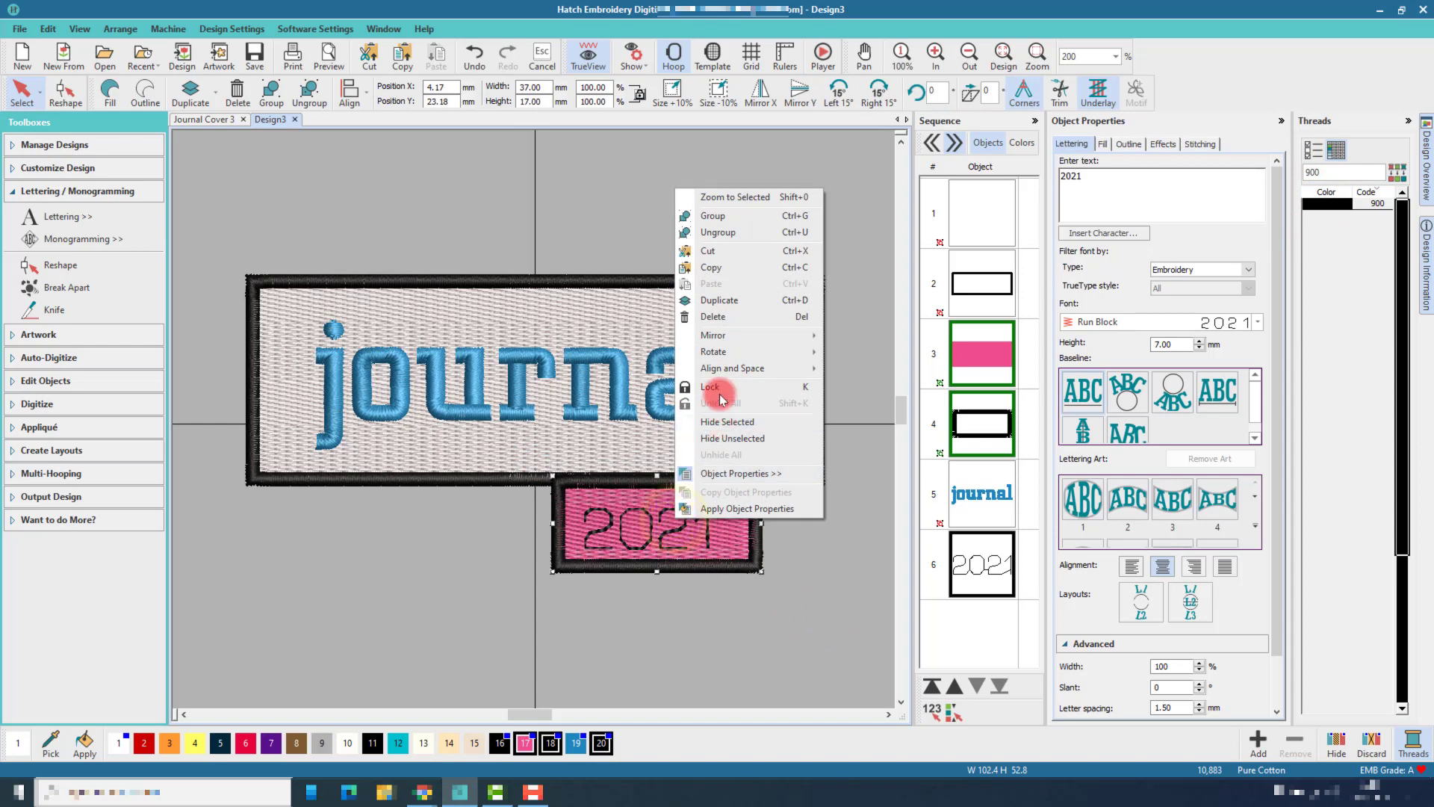
left_click(729, 369)
left_click(872, 473)
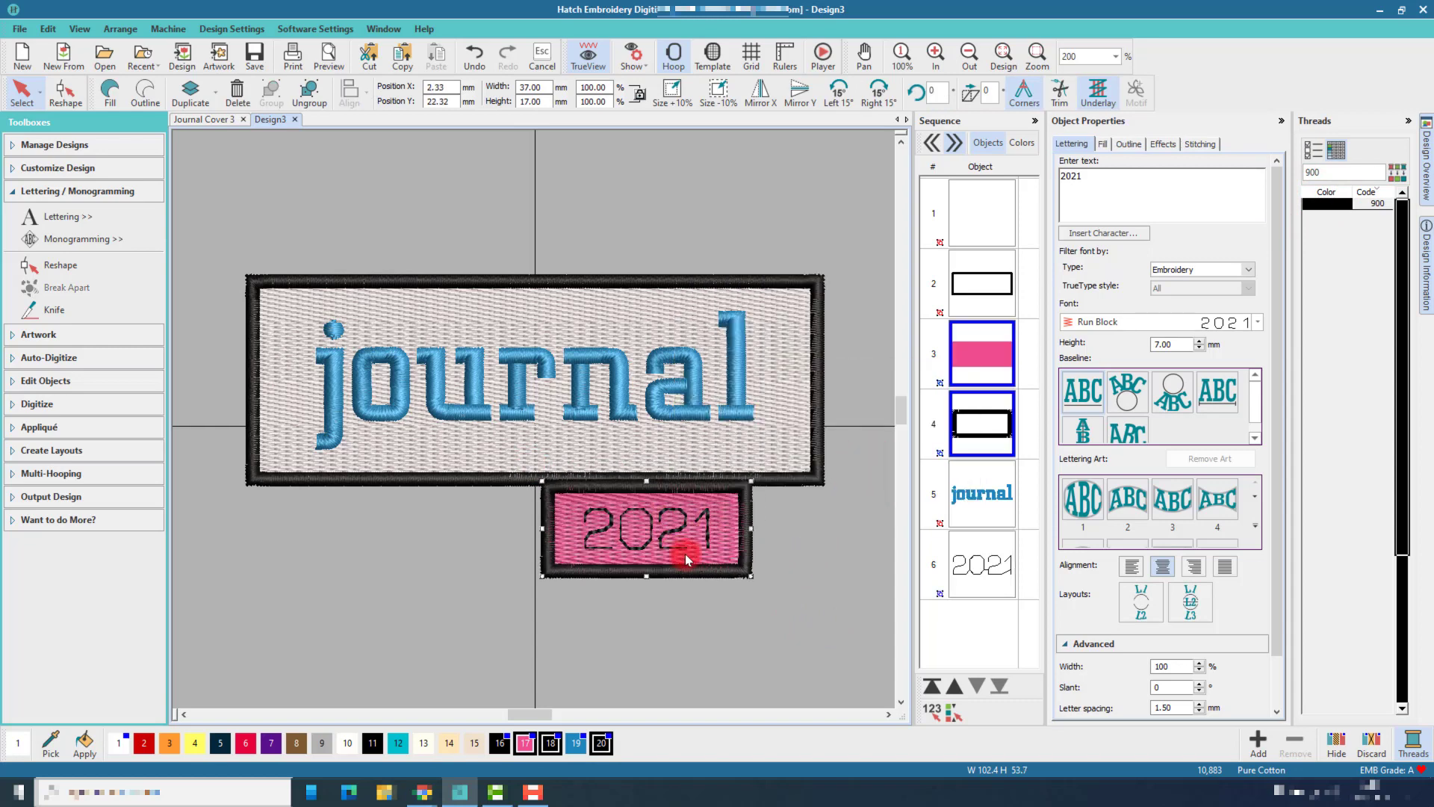
Step: Move the pink "2021" group over the white rectangle's lower border near its right end, at about X 7.22 mm, Y 29.73 mm
left_click_drag(683, 546, 709, 505)
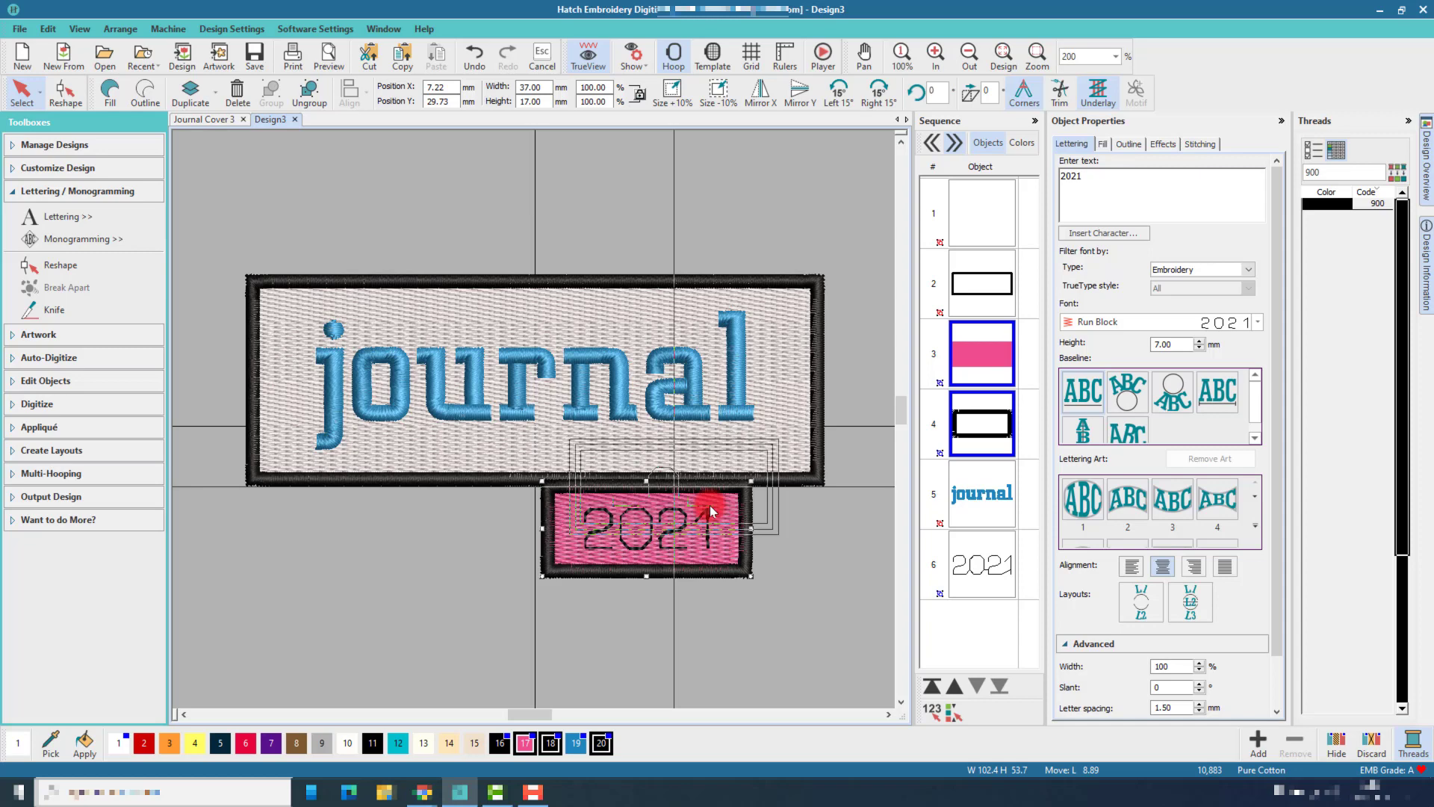
left_click_drag(709, 505, 710, 505)
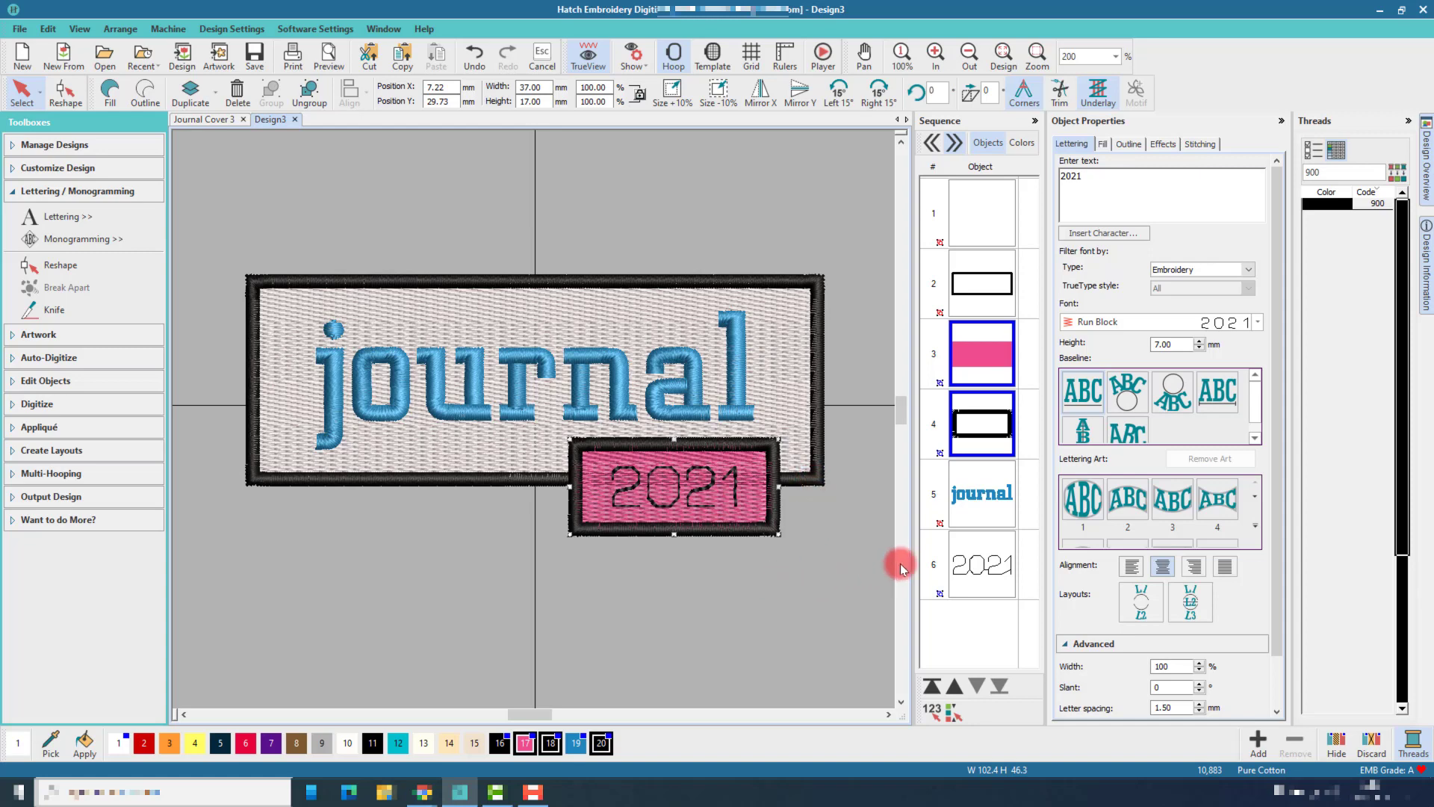
Step: Ungroup the "2021" and "journal" groups down to their individual fills, borders and lettering, leaving nothing selected
left_click(981, 560)
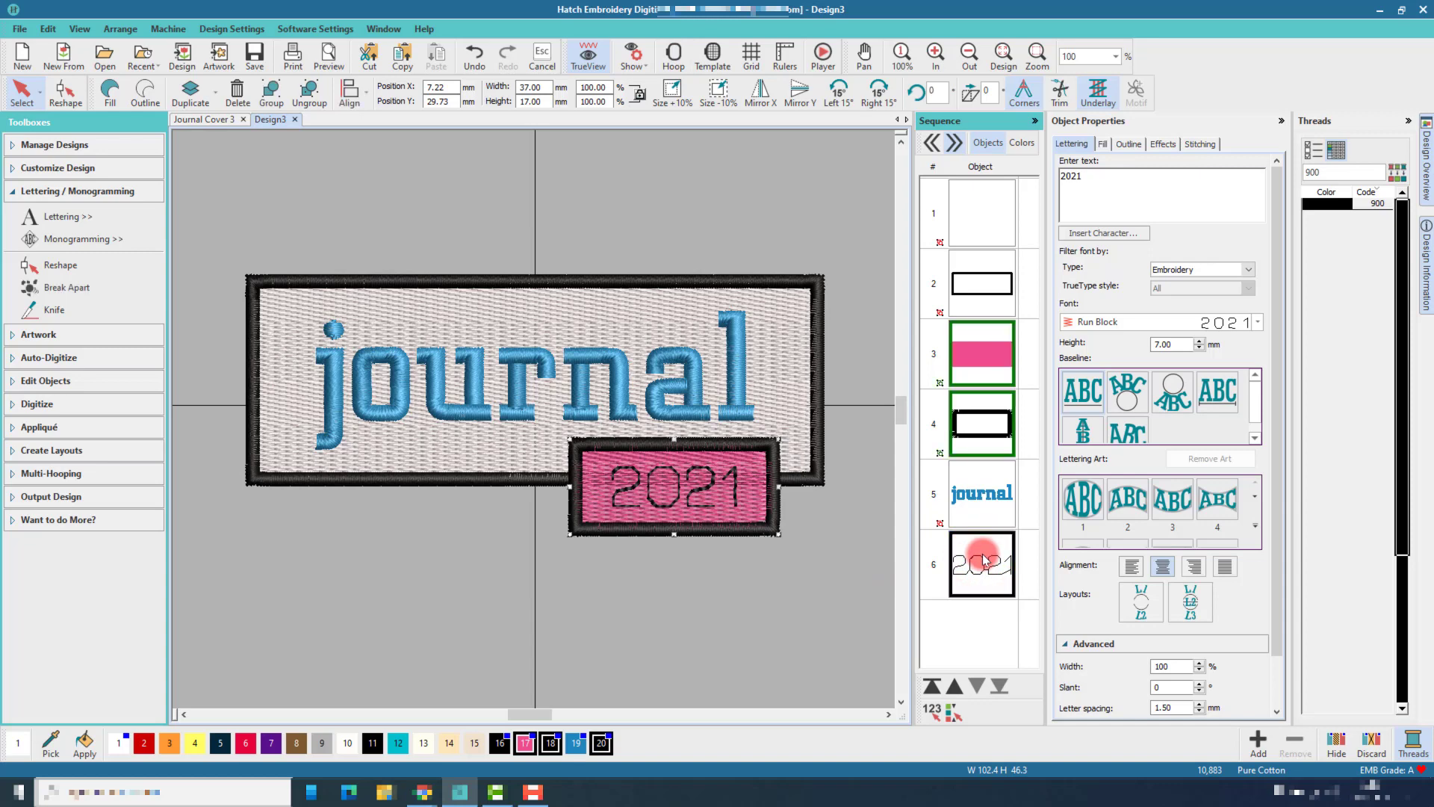
left_click(977, 493)
left_click(974, 432)
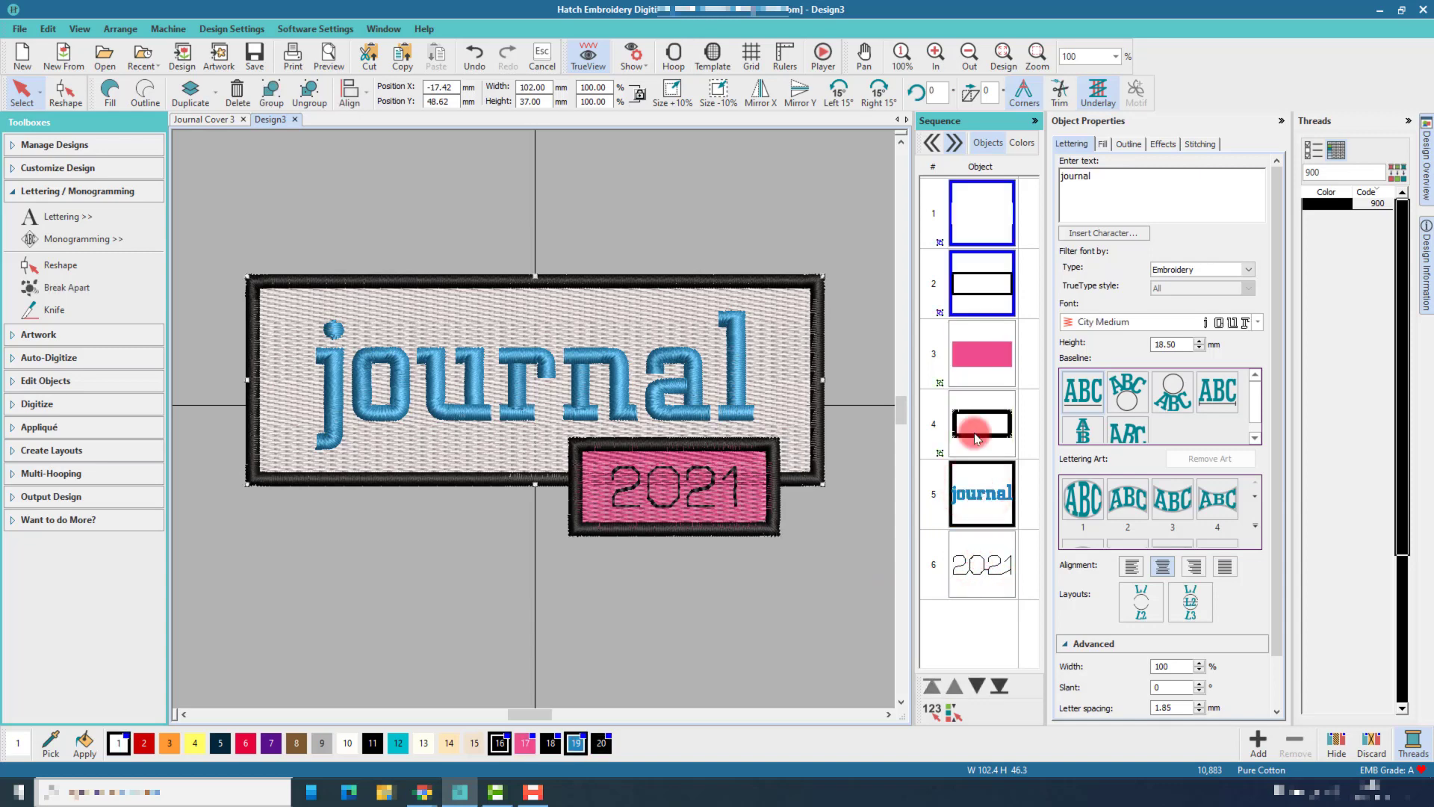
left_click(971, 296)
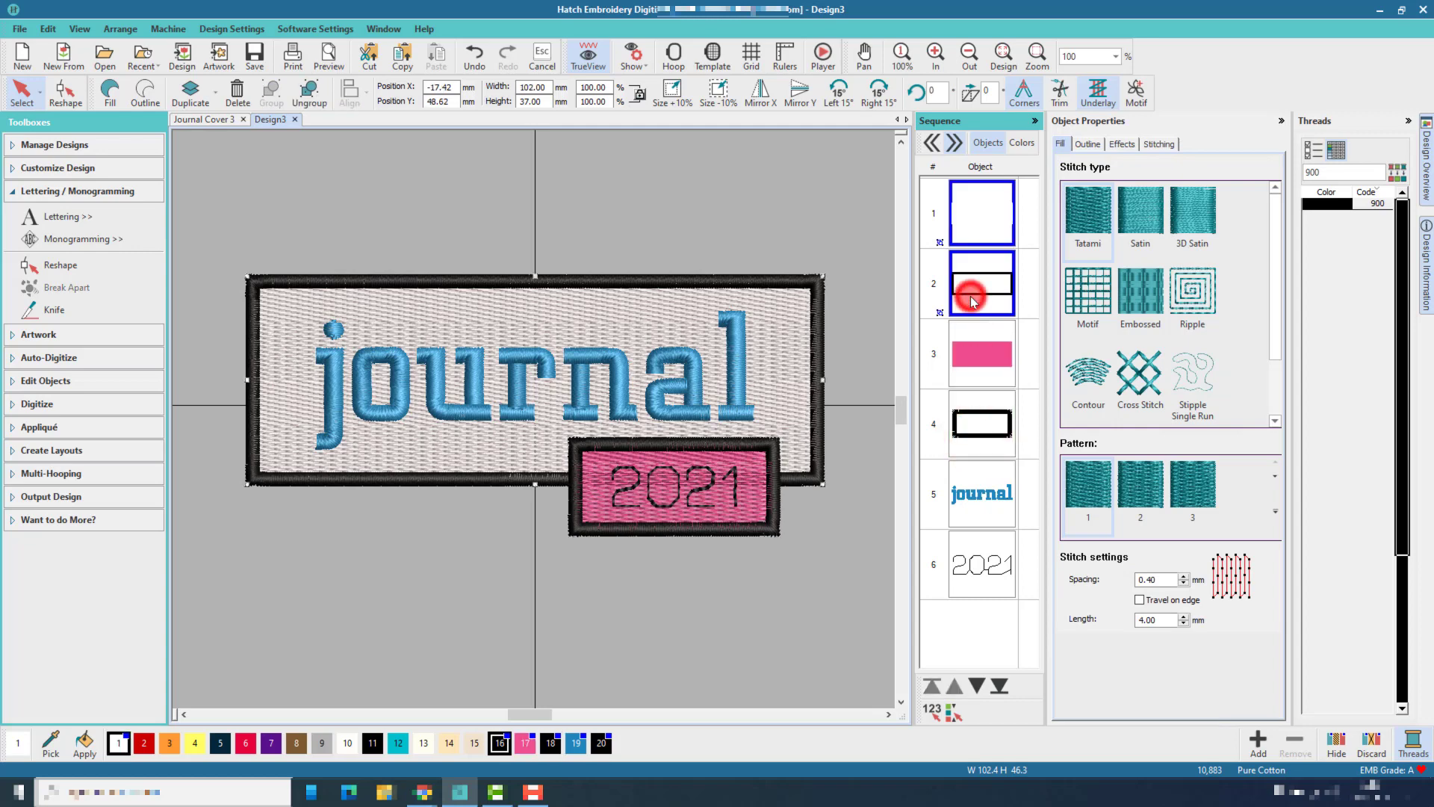
key("ctrl+u")
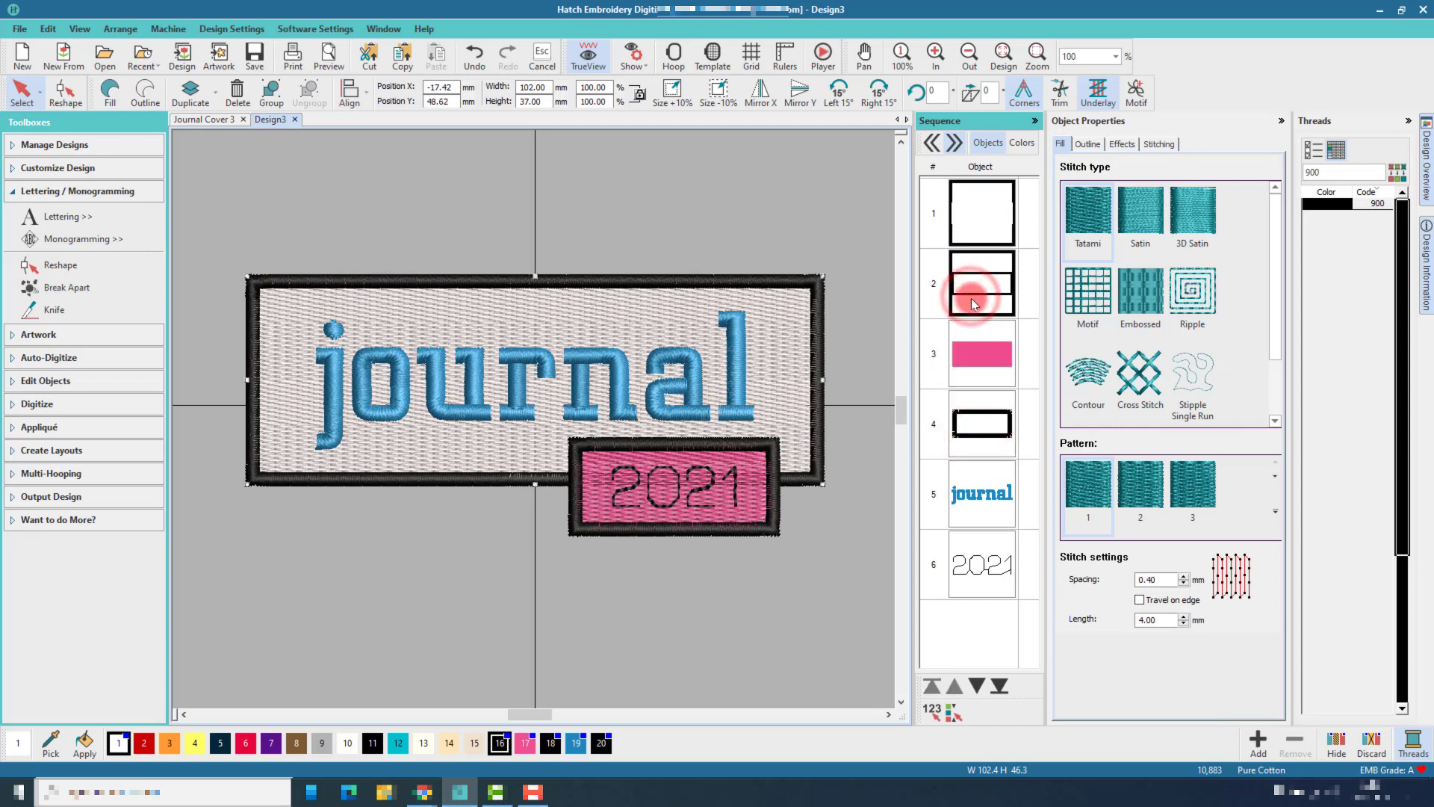
left_click(990, 617)
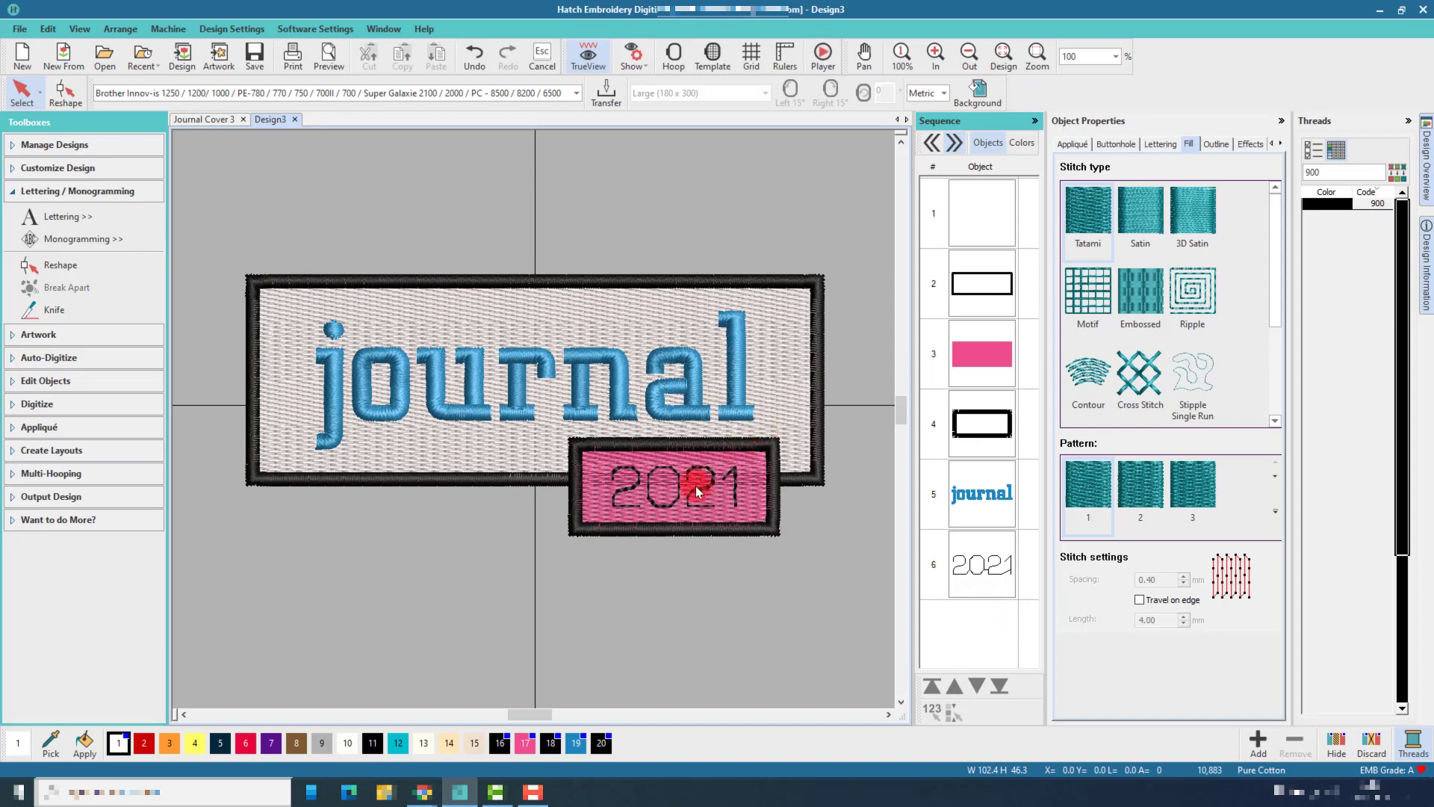
Step: Remove the overlapping stitches of the white fill beneath the "journal" lettering
left_click(962, 361)
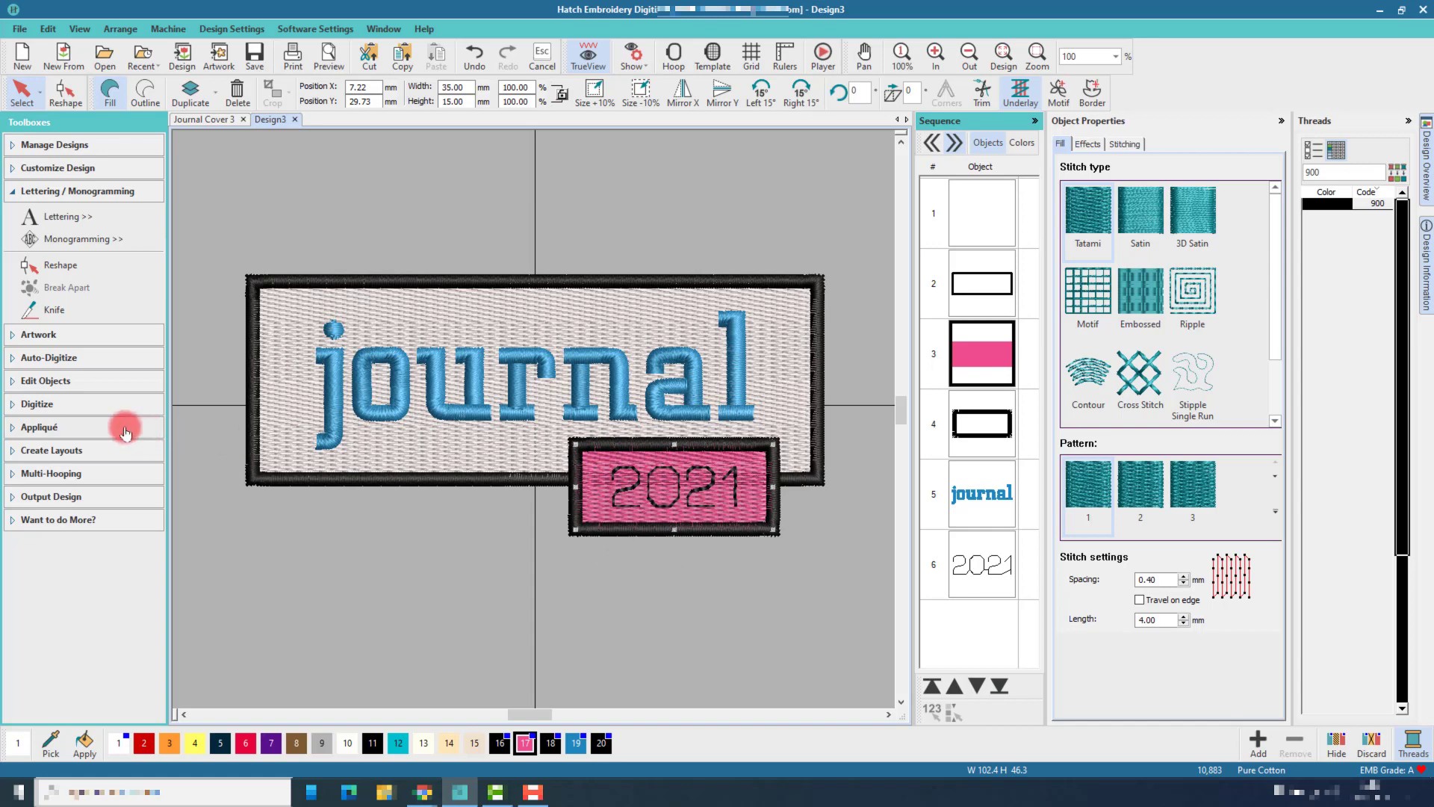
left_click(88, 383)
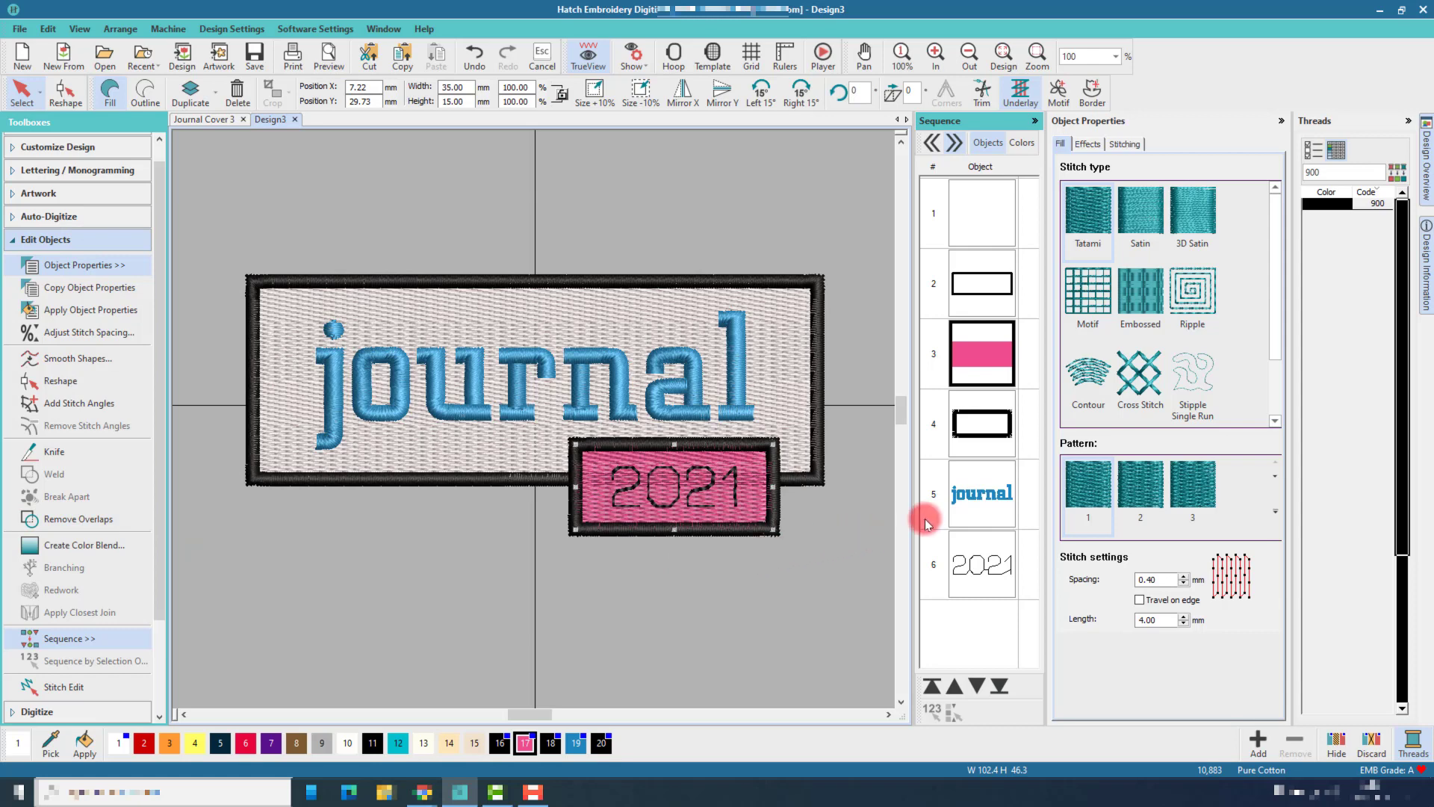
left_click(960, 510)
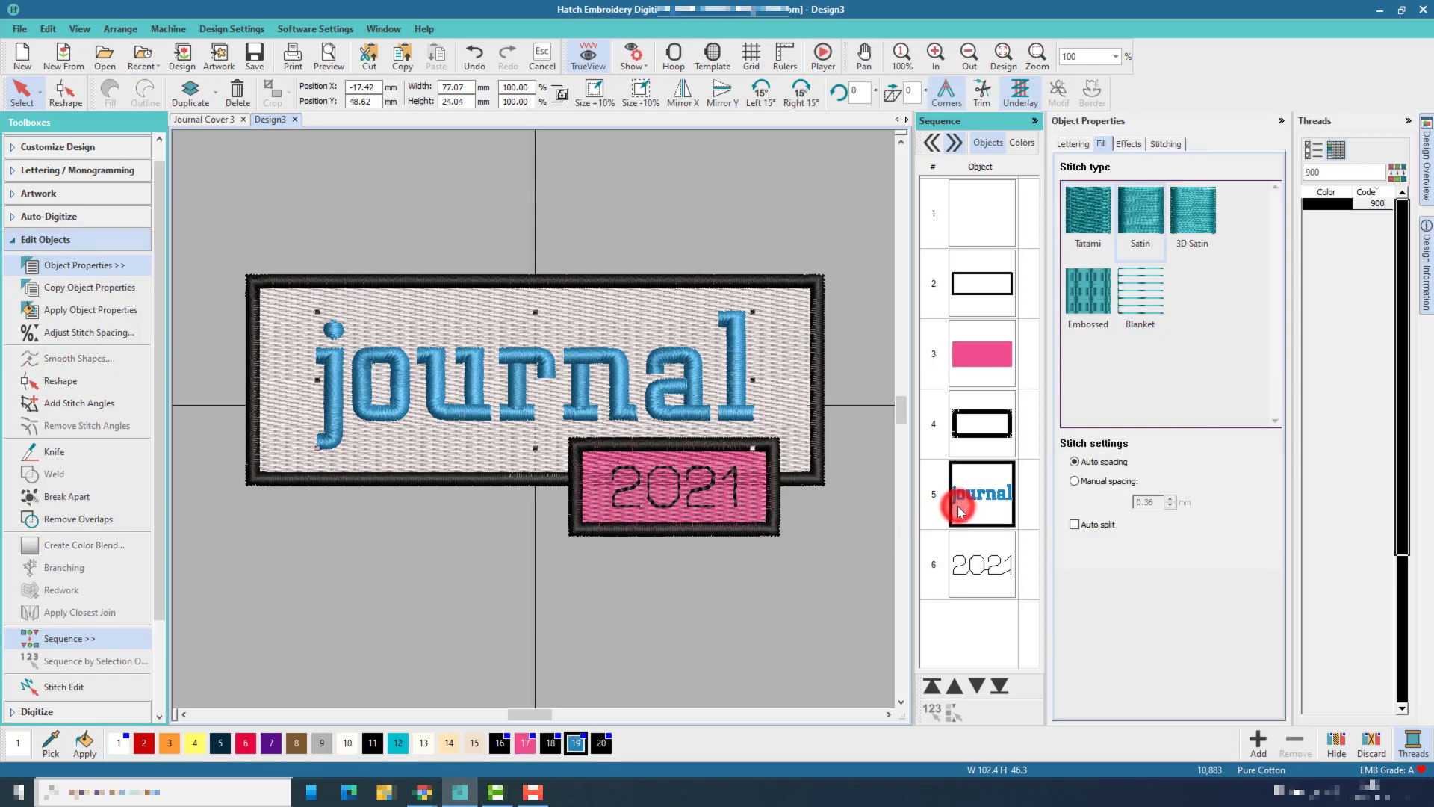
left_click(60, 519)
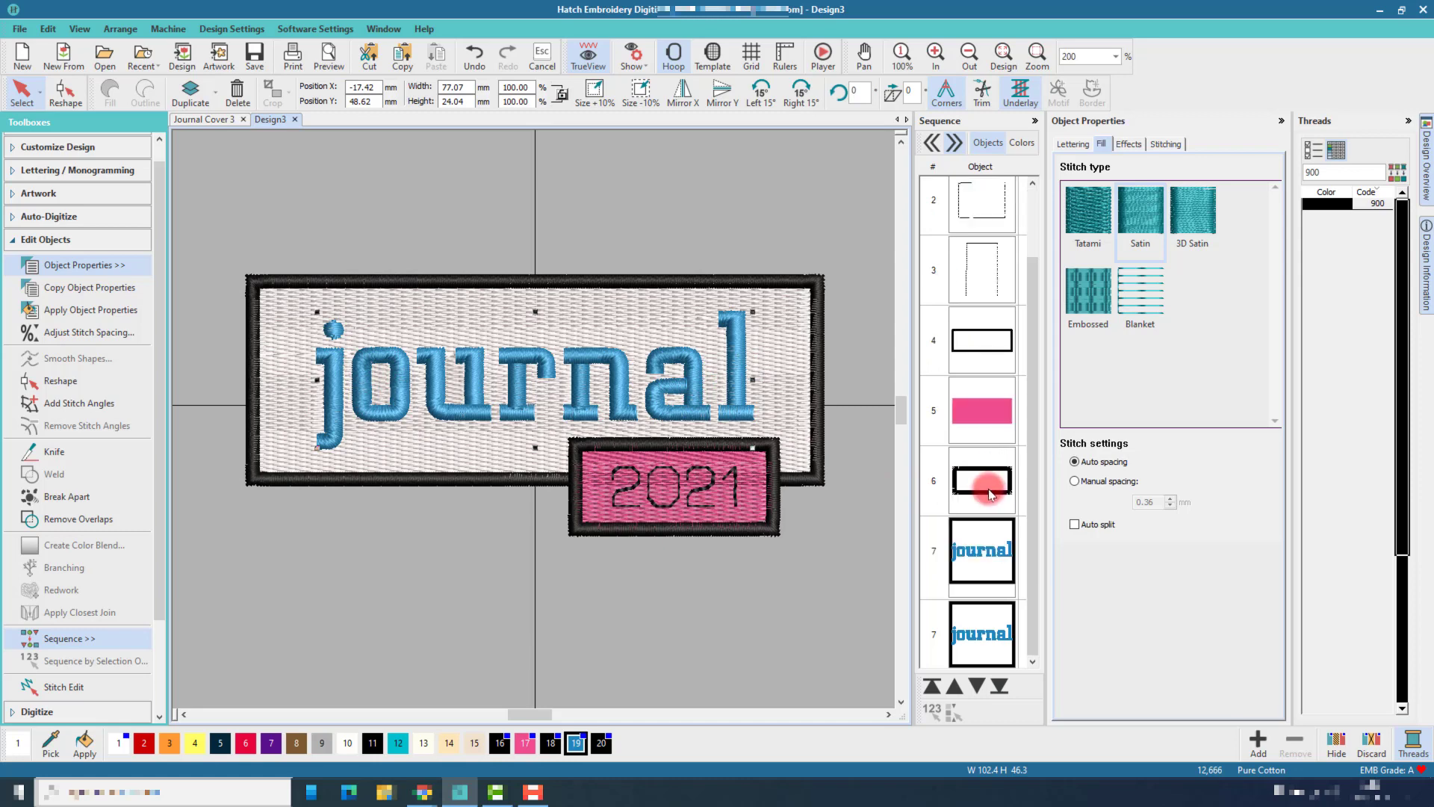
Step: Remove the overlapping stitches of the large rectangle and its border beneath the pink rectangle
left_click(978, 398)
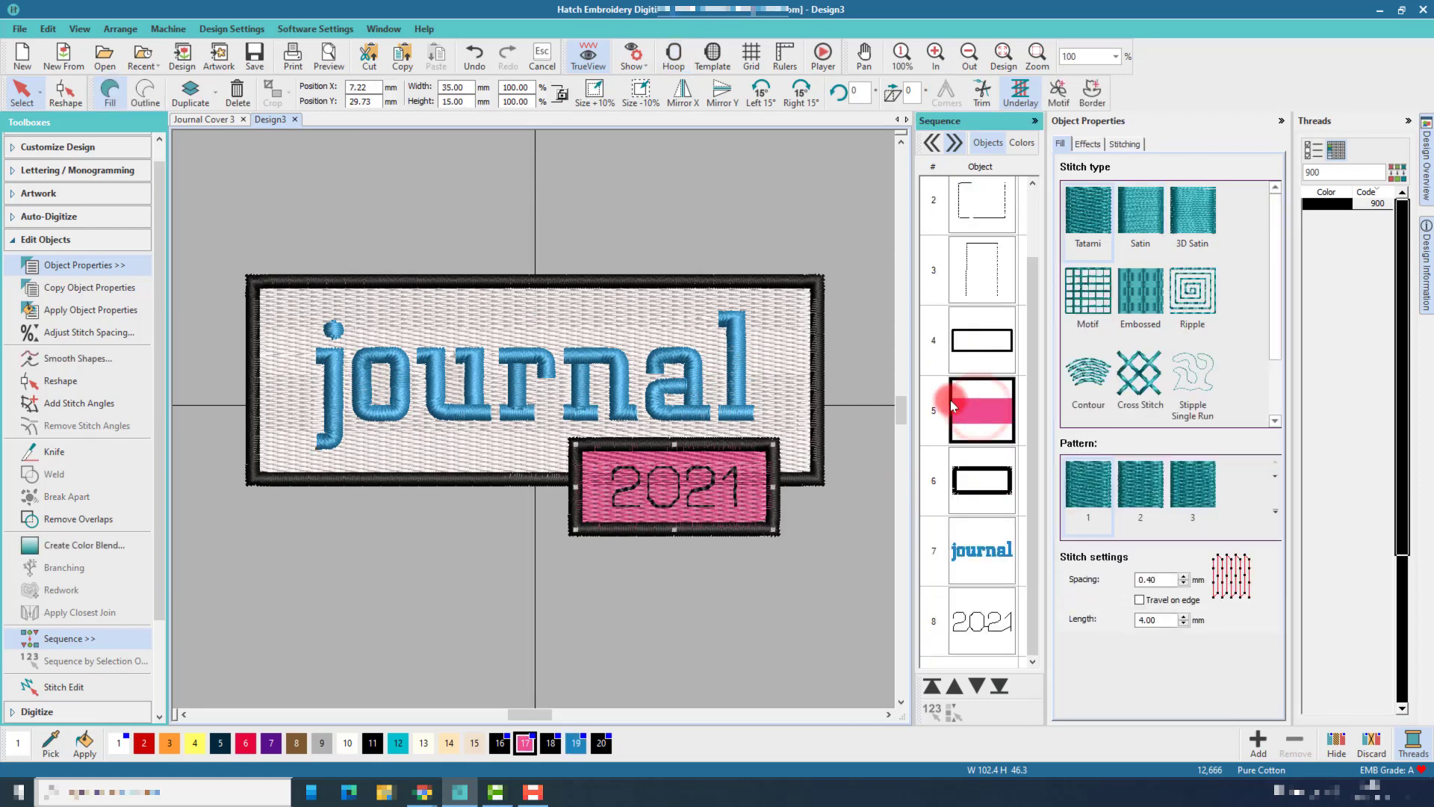
left_click(116, 519)
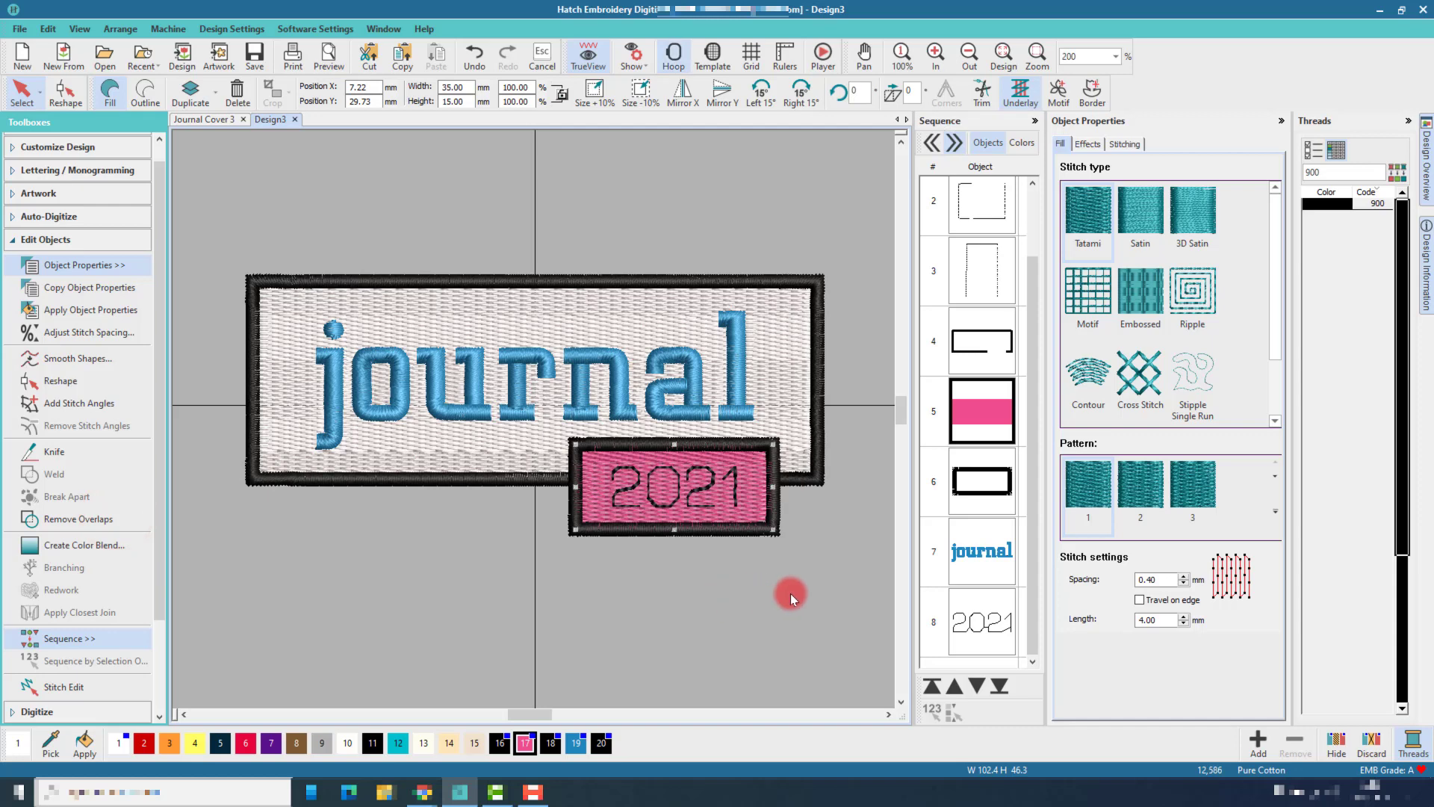
scroll(963, 246, "up", 1)
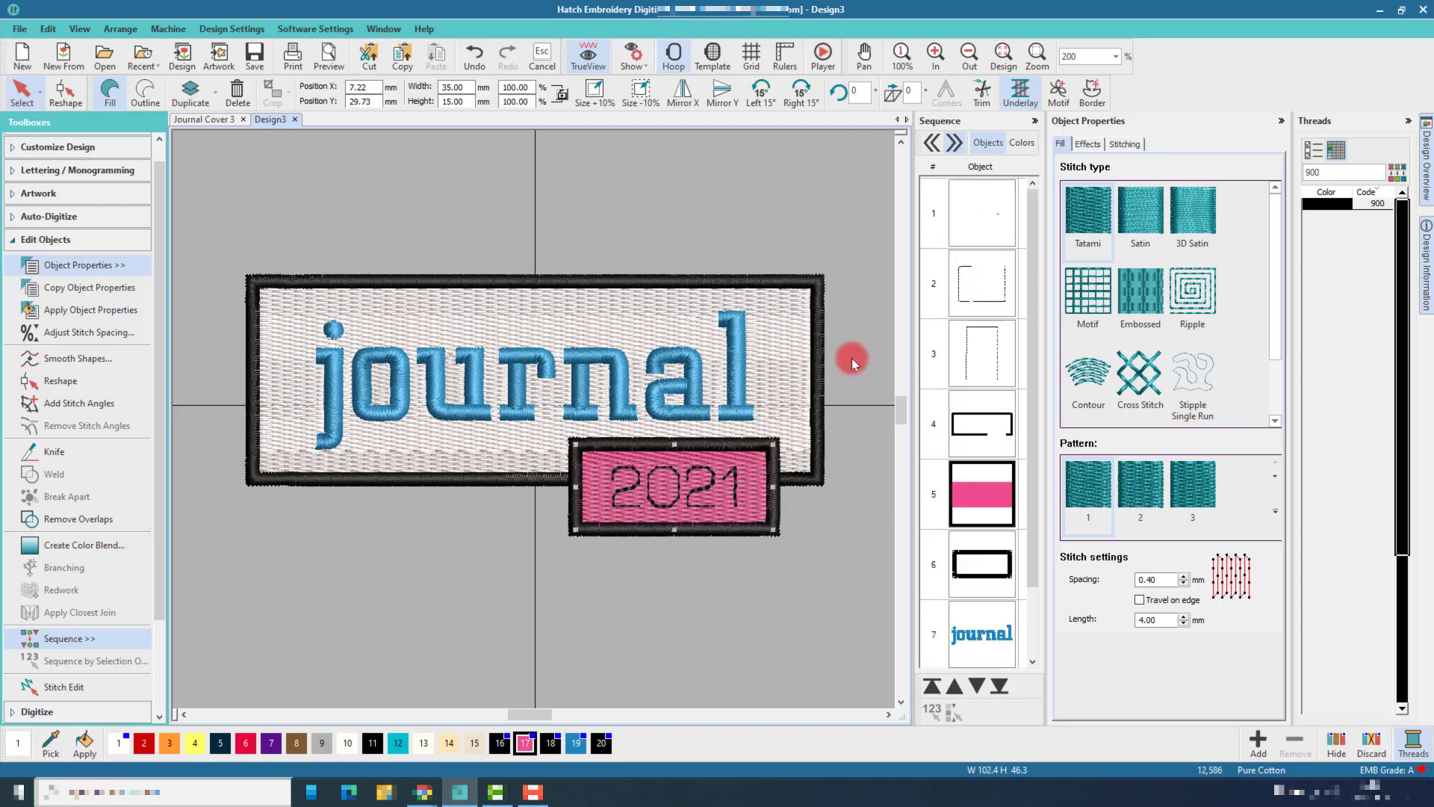
Step: Hide the pink fill, the "journal" lettering and the small rectangle's border to examine the stitches beneath them
right_click(998, 491)
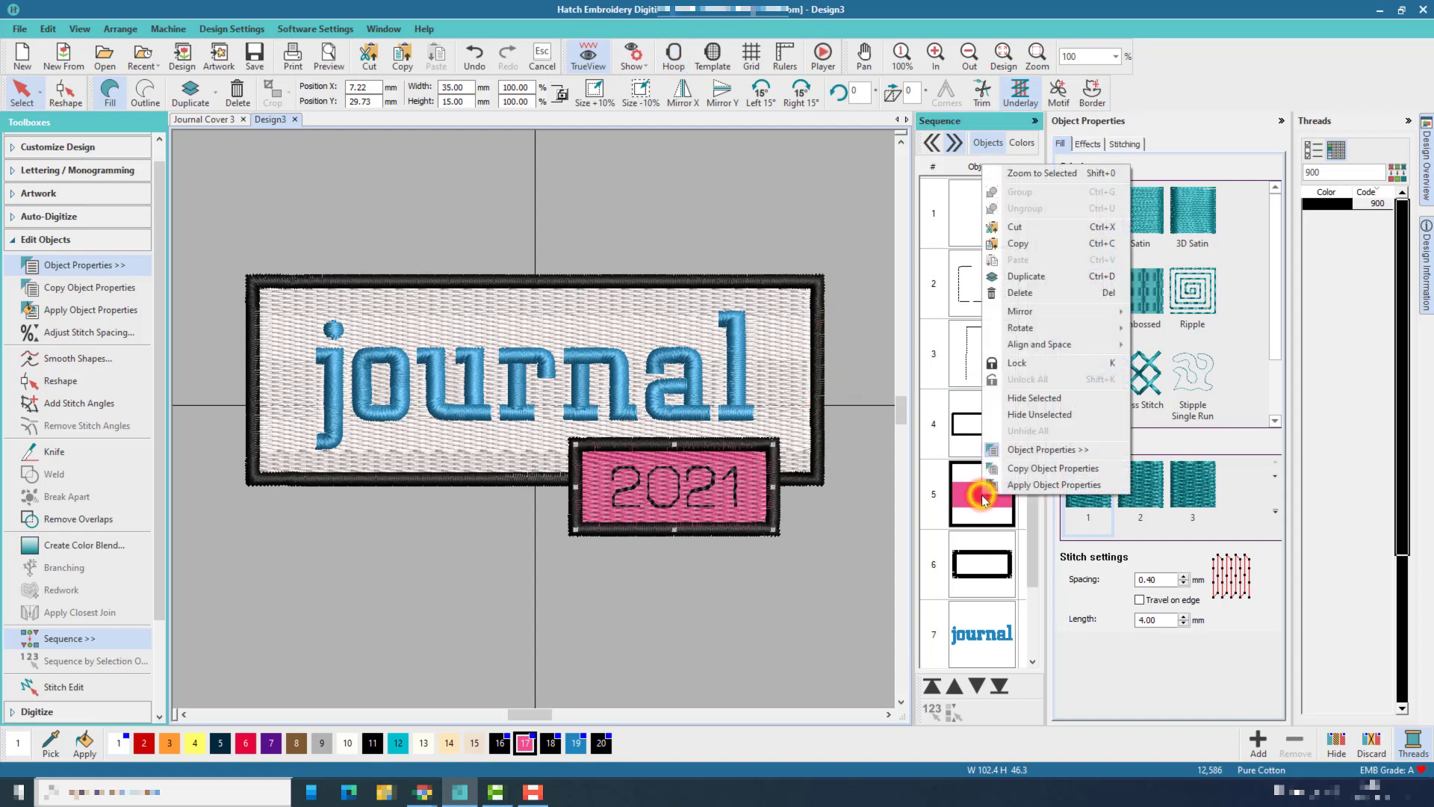
left_click(1023, 401)
left_click(971, 644)
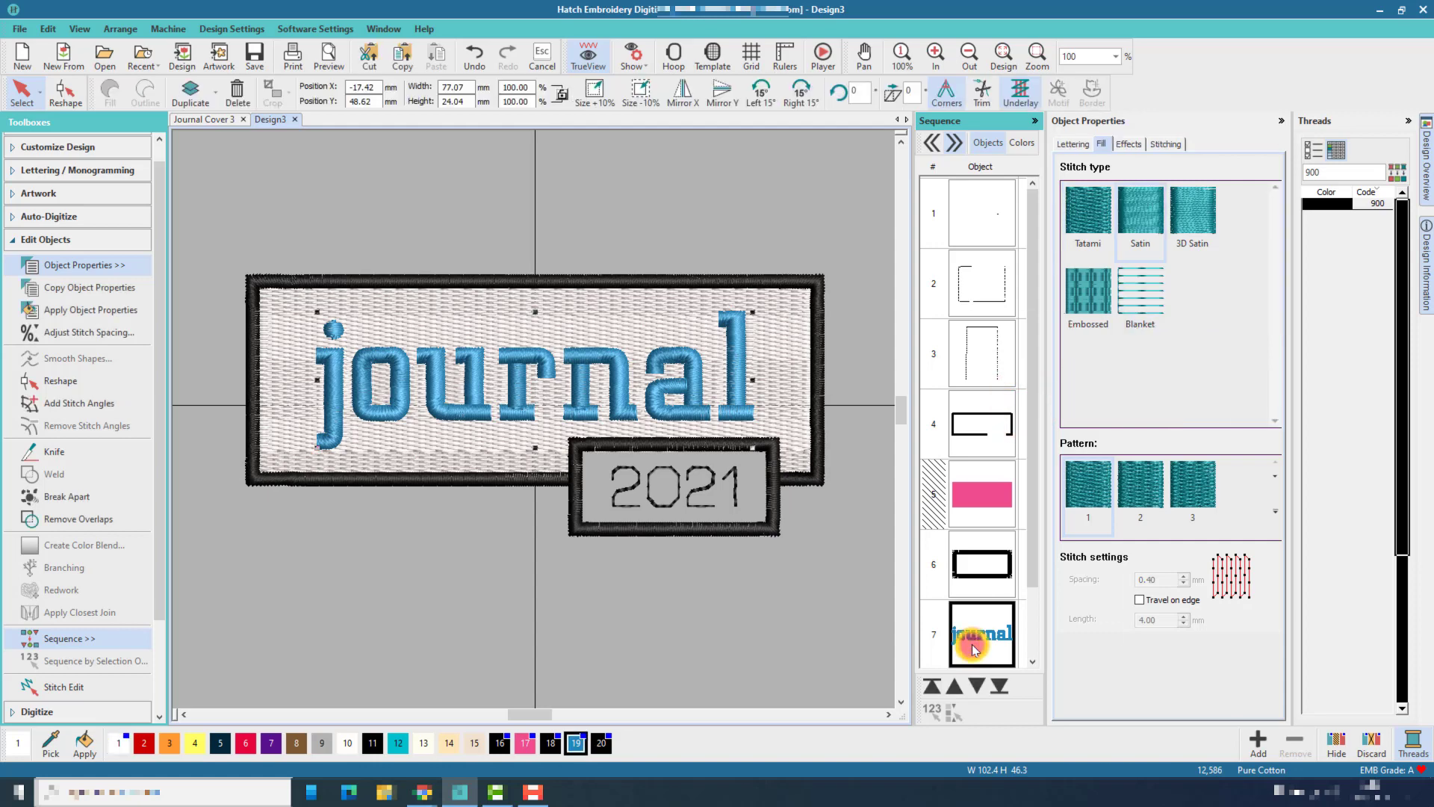
right_click(971, 644)
left_click(999, 555)
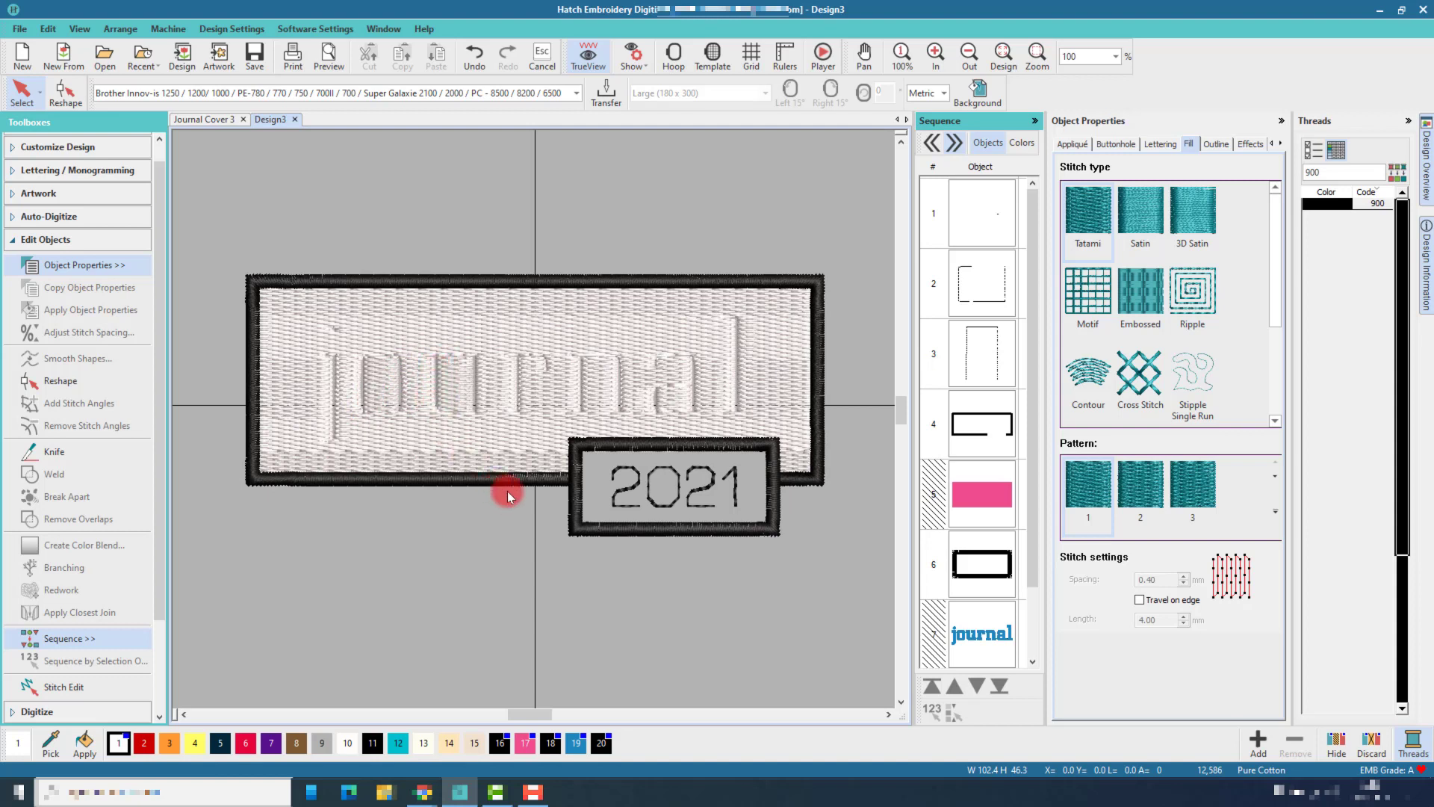
left_click(983, 556)
right_click(981, 558)
left_click(1009, 463)
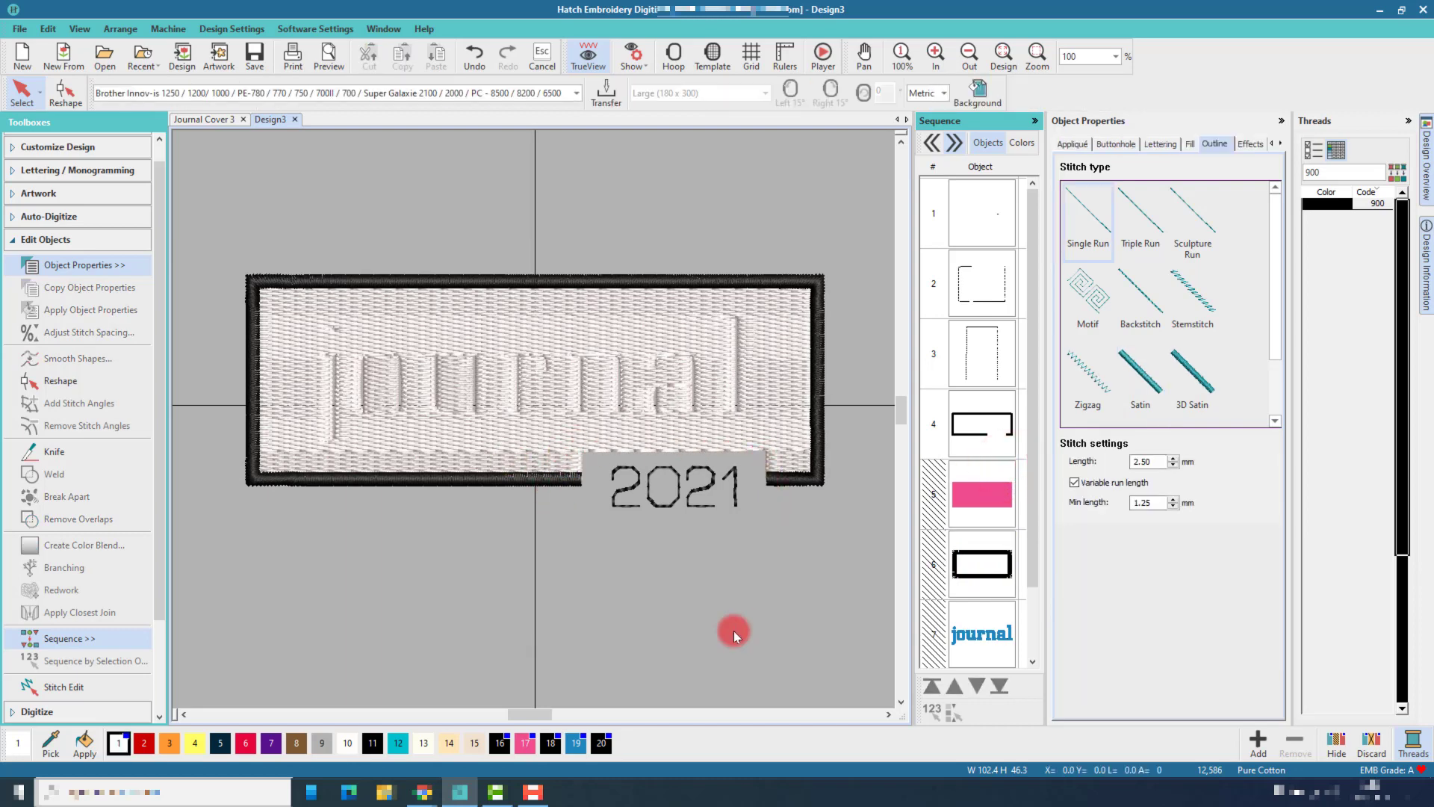
Step: Unhide all hidden objects and clear the selection
left_click(989, 525)
right_click(989, 519)
left_click(993, 452)
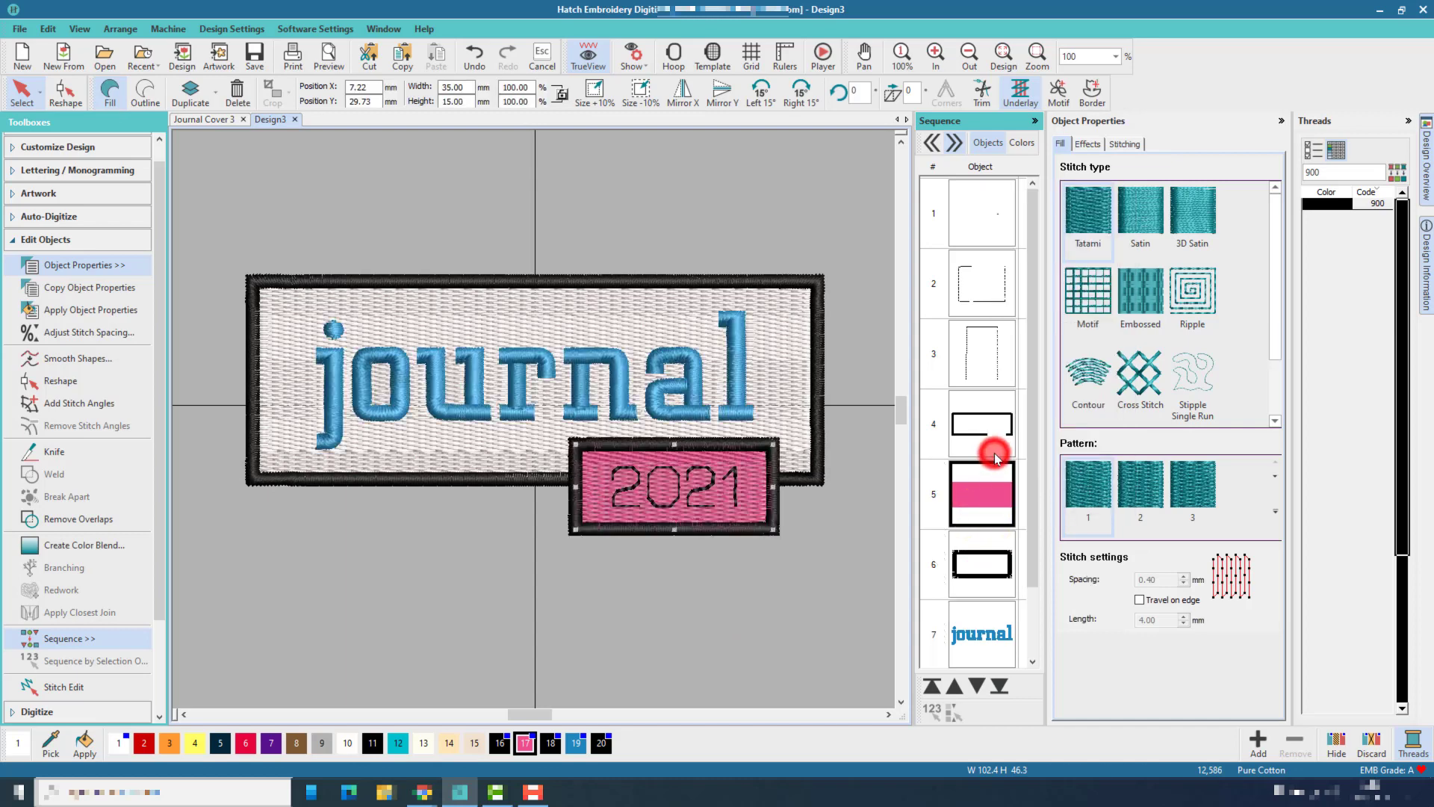
left_click(859, 517)
left_click(800, 488)
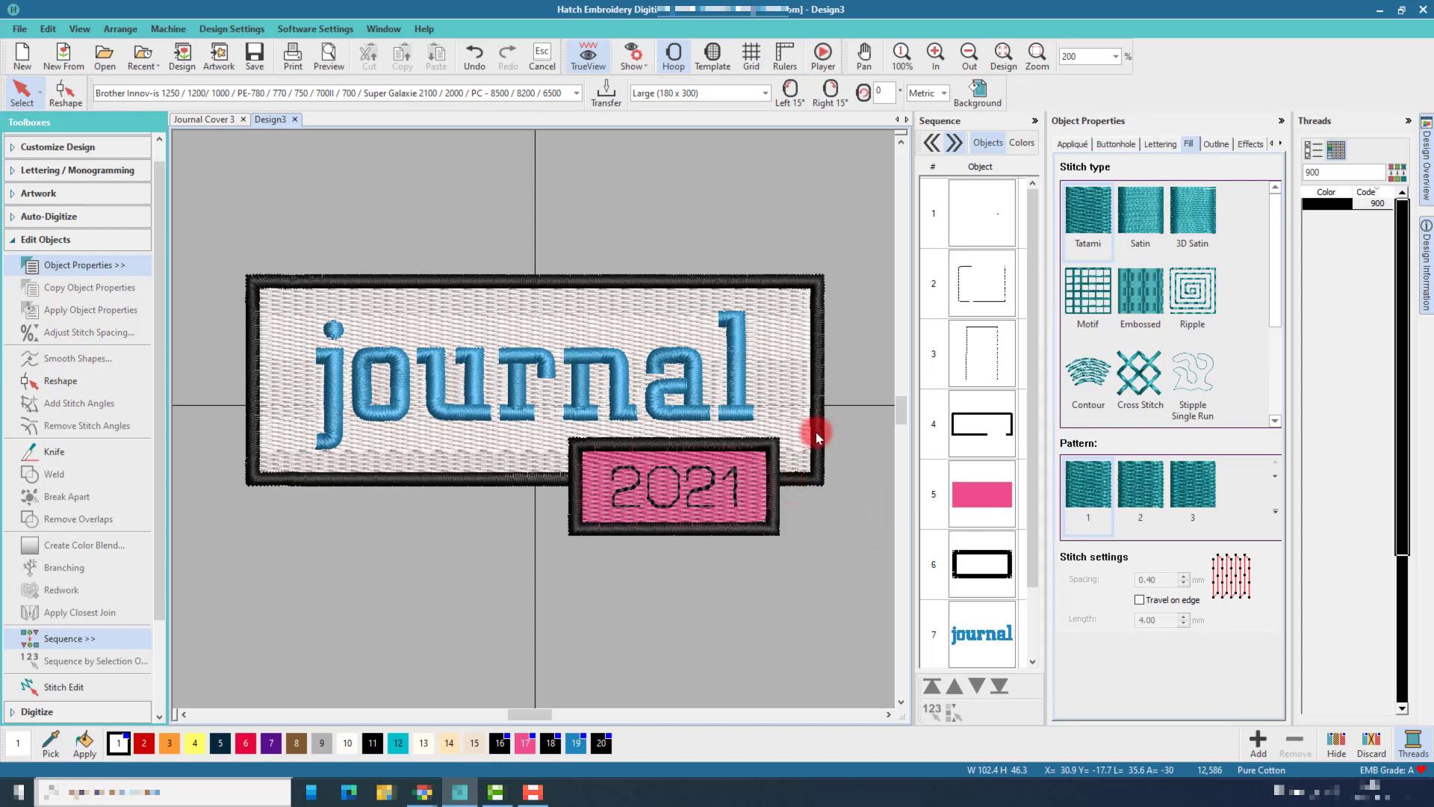
Step: Collapse the Object Properties and Threads dockers and fit the whole label in view with some space around it
left_click(1282, 121)
left_click(1408, 123)
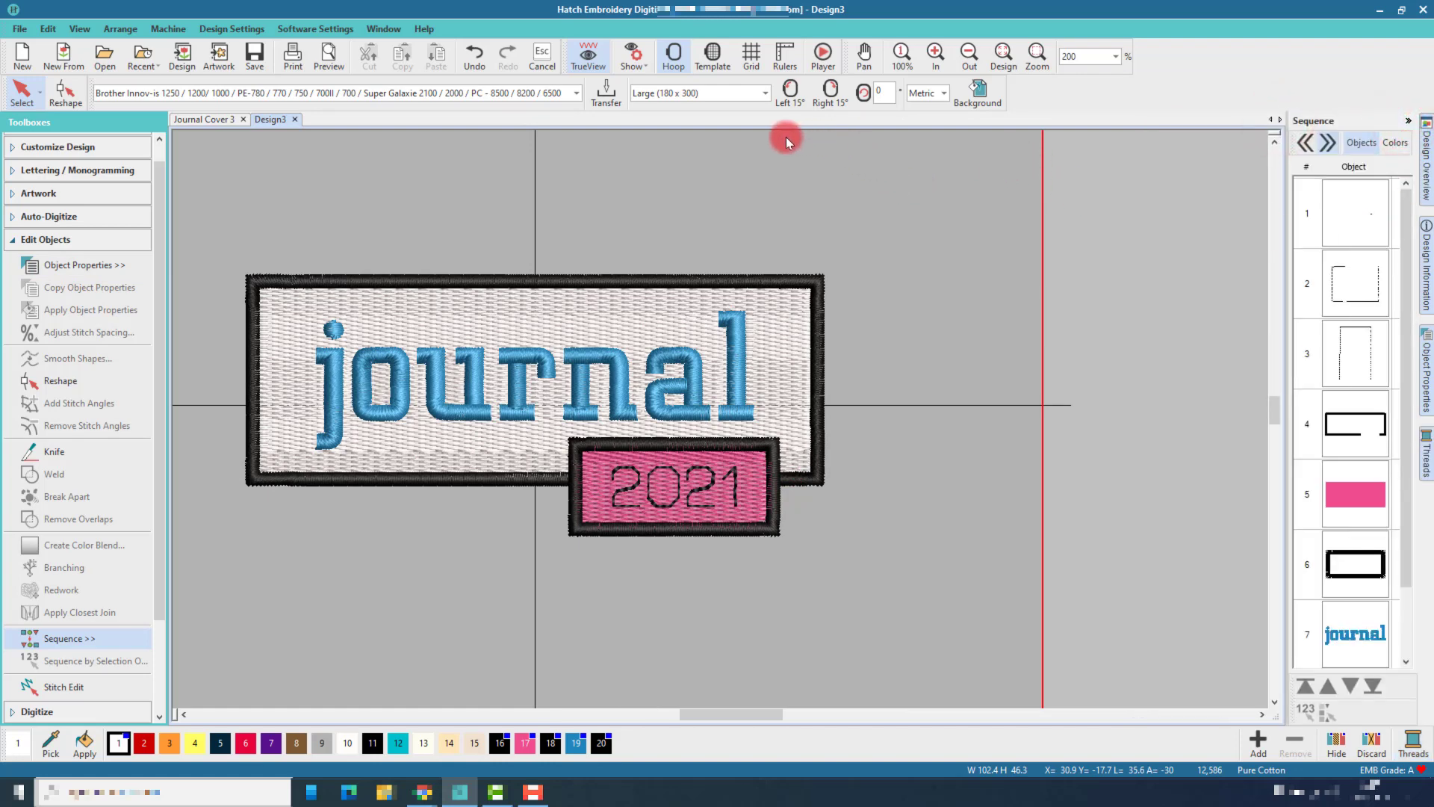
left_click(1003, 56)
left_click(969, 56)
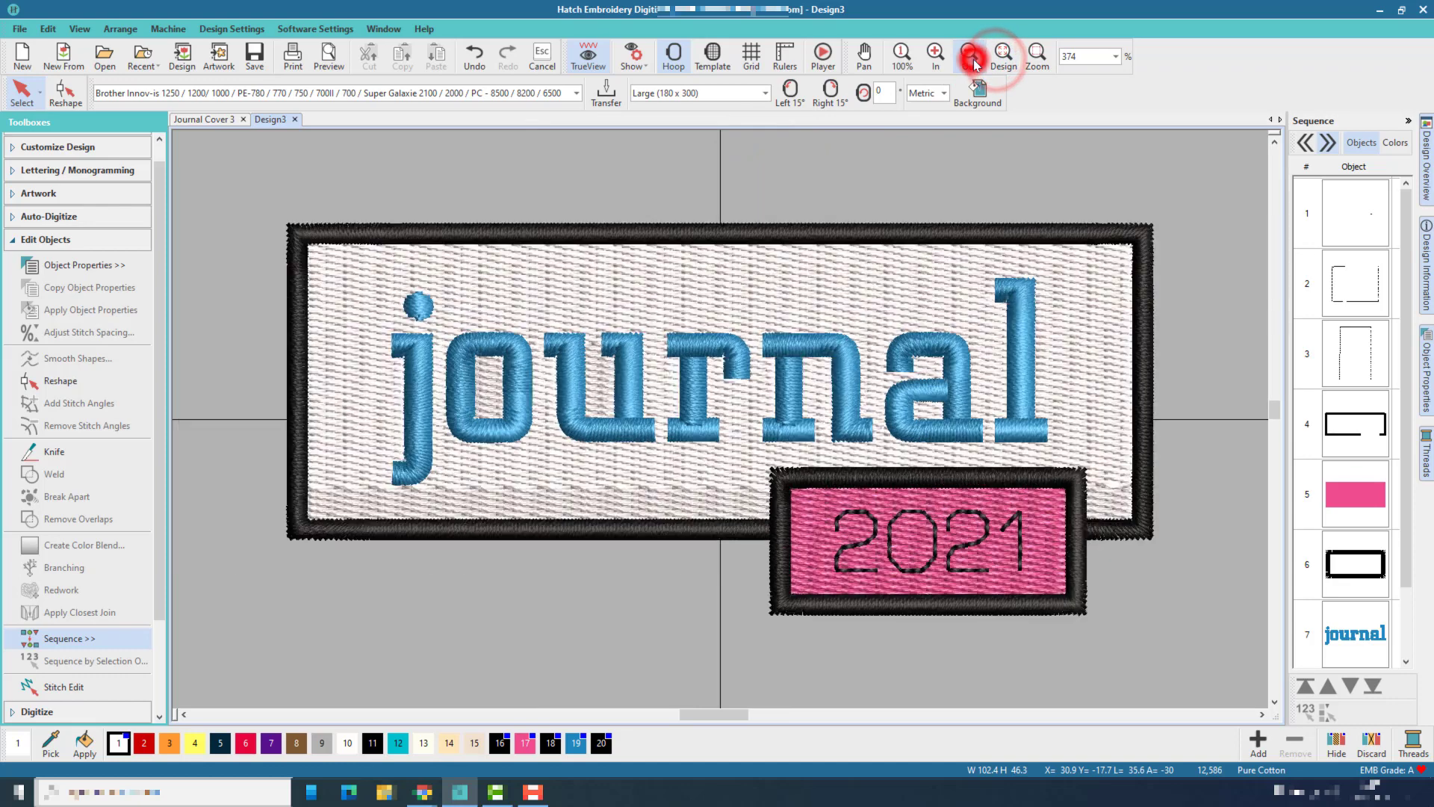
Step: Examine the label's stitches with TrueView off, restore TrueView and run the stitch player
left_click(588, 56)
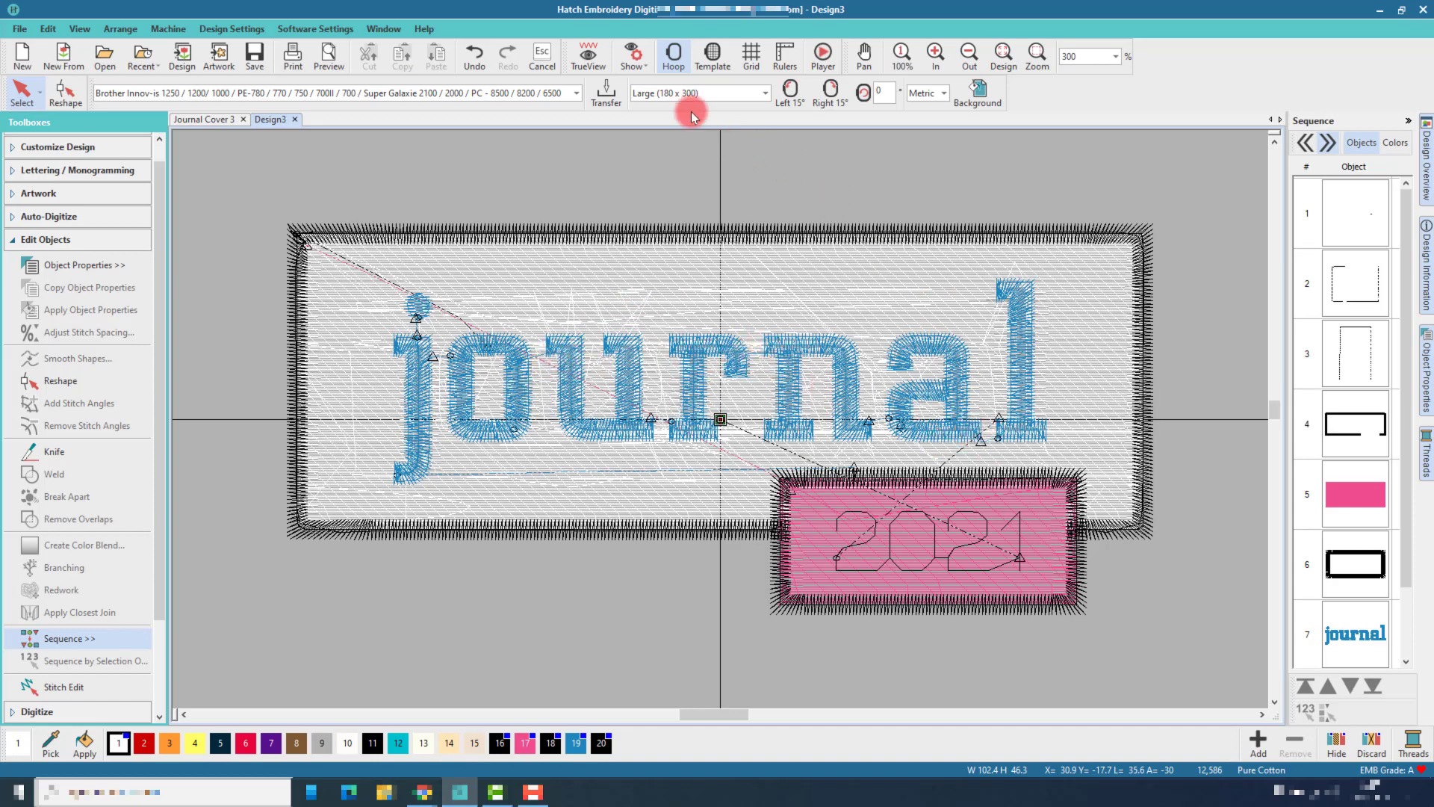
left_click(595, 60)
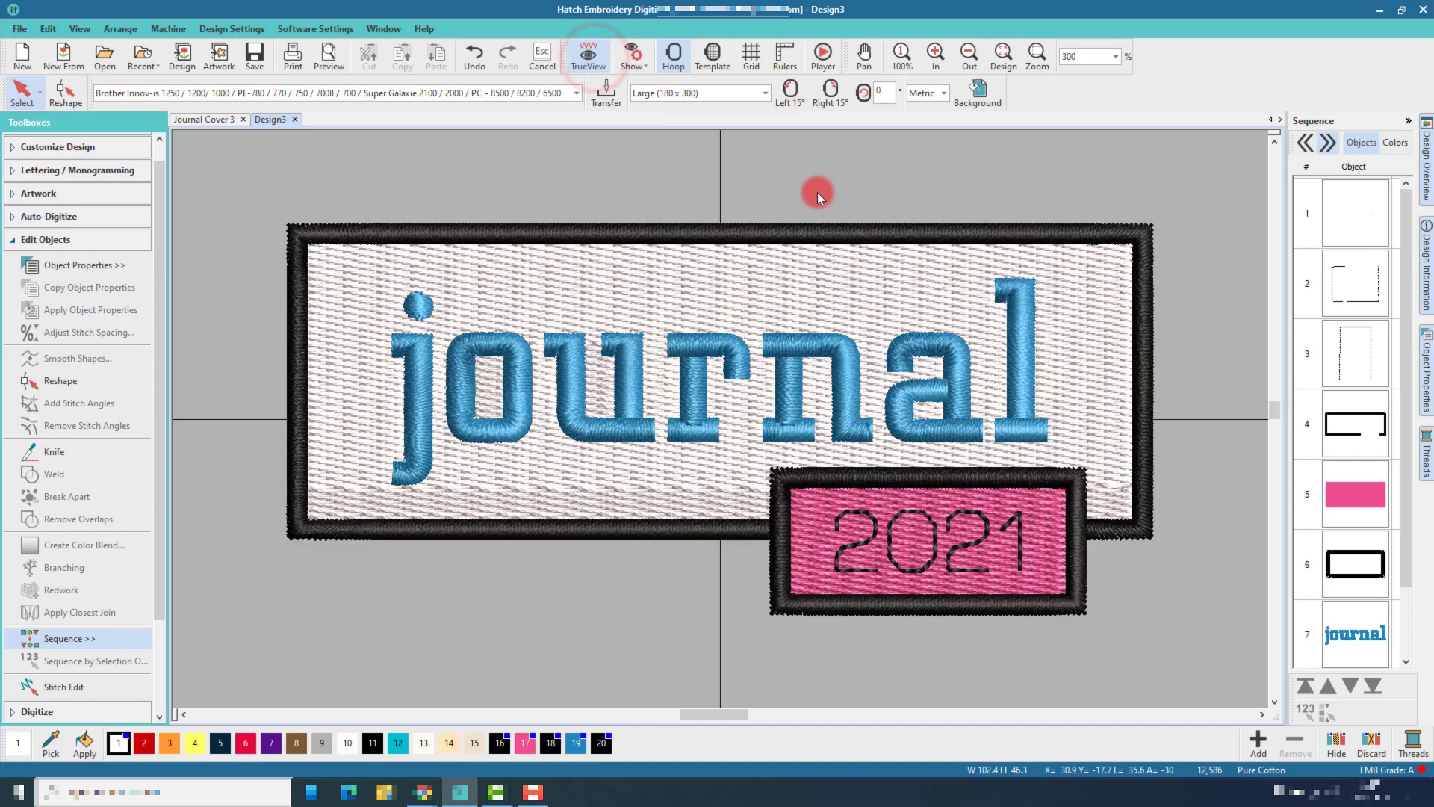
left_click(824, 60)
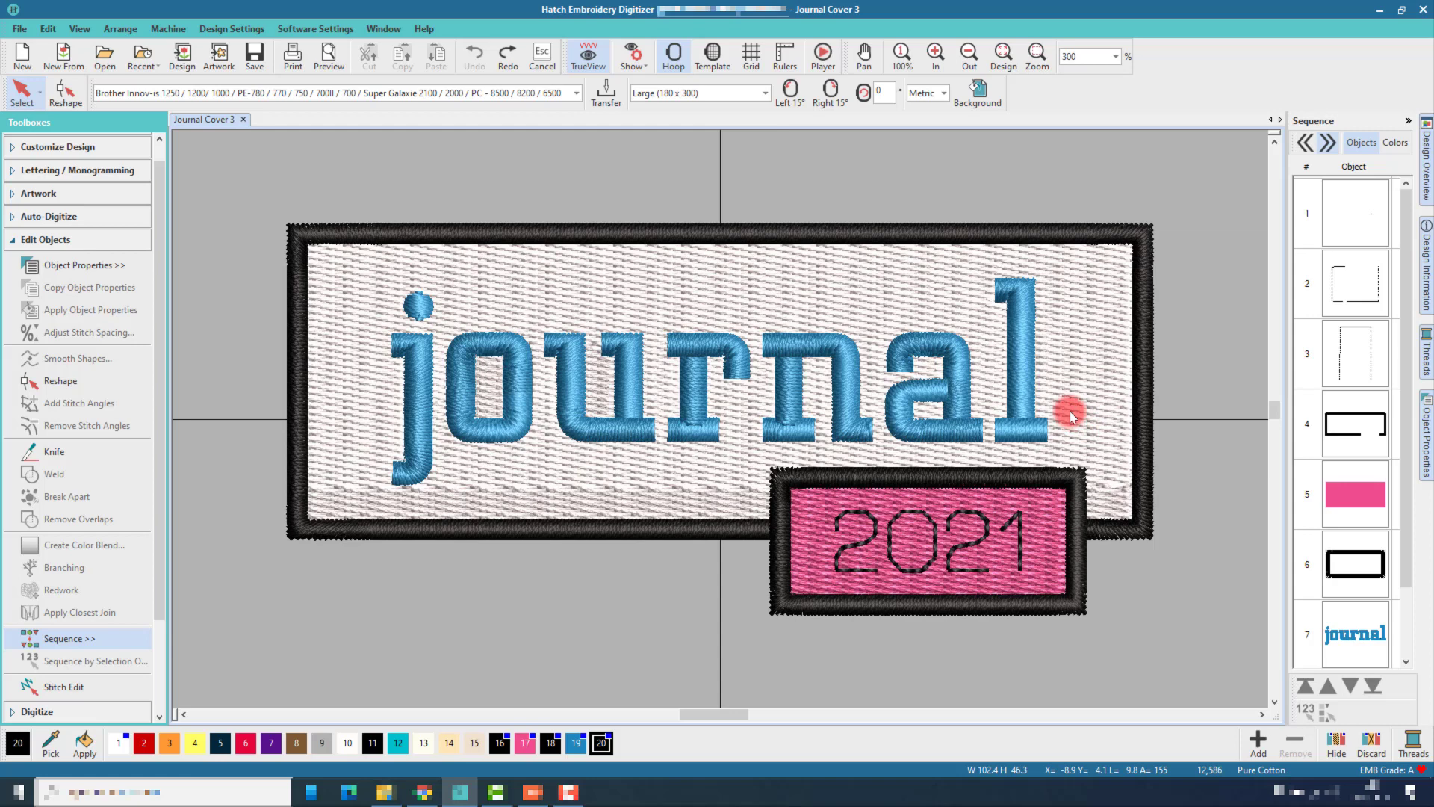
Step: Group the three white objects that make up the large rectangle's fill
left_click(1085, 337)
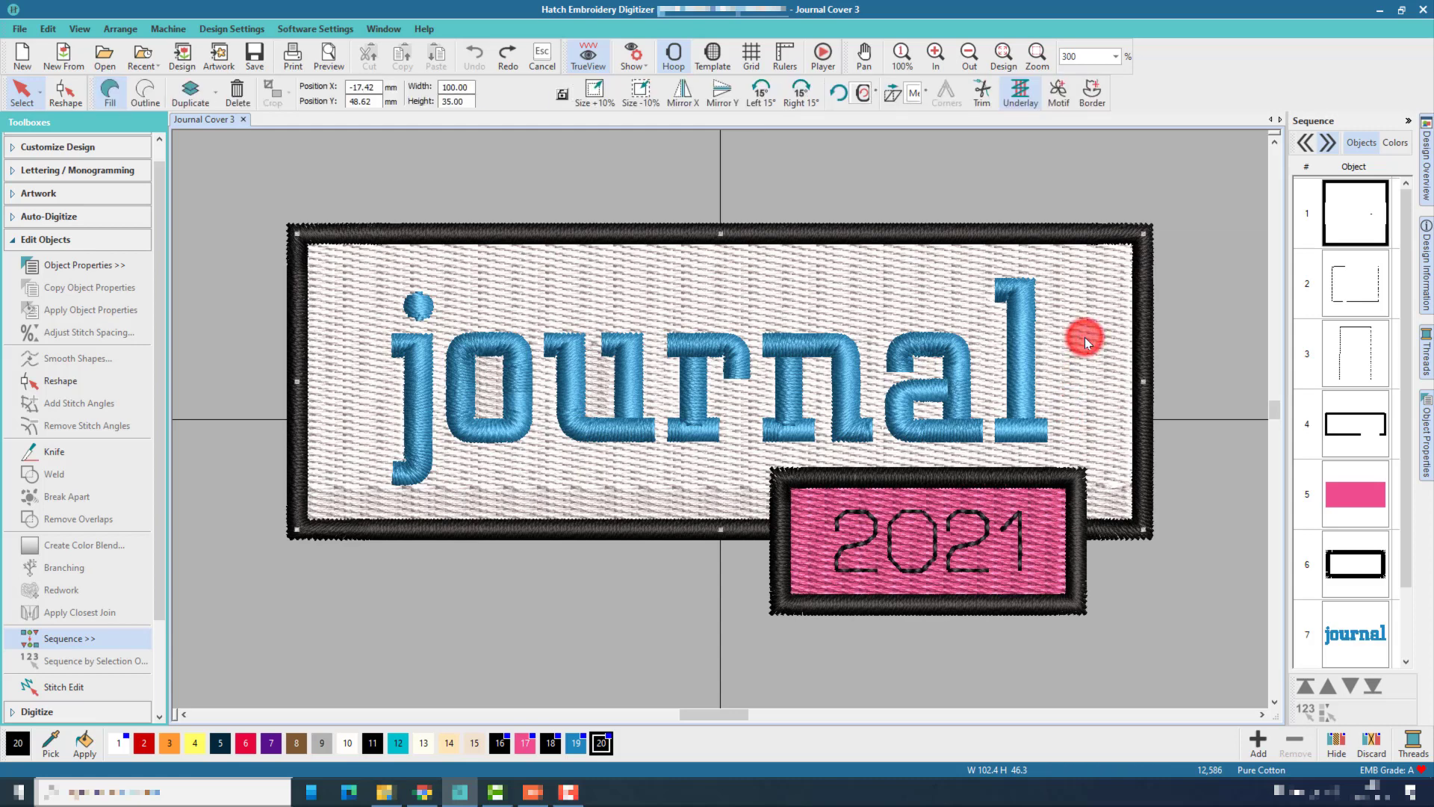
left_click(1340, 290, "ctrl")
left_click(1344, 358, "ctrl")
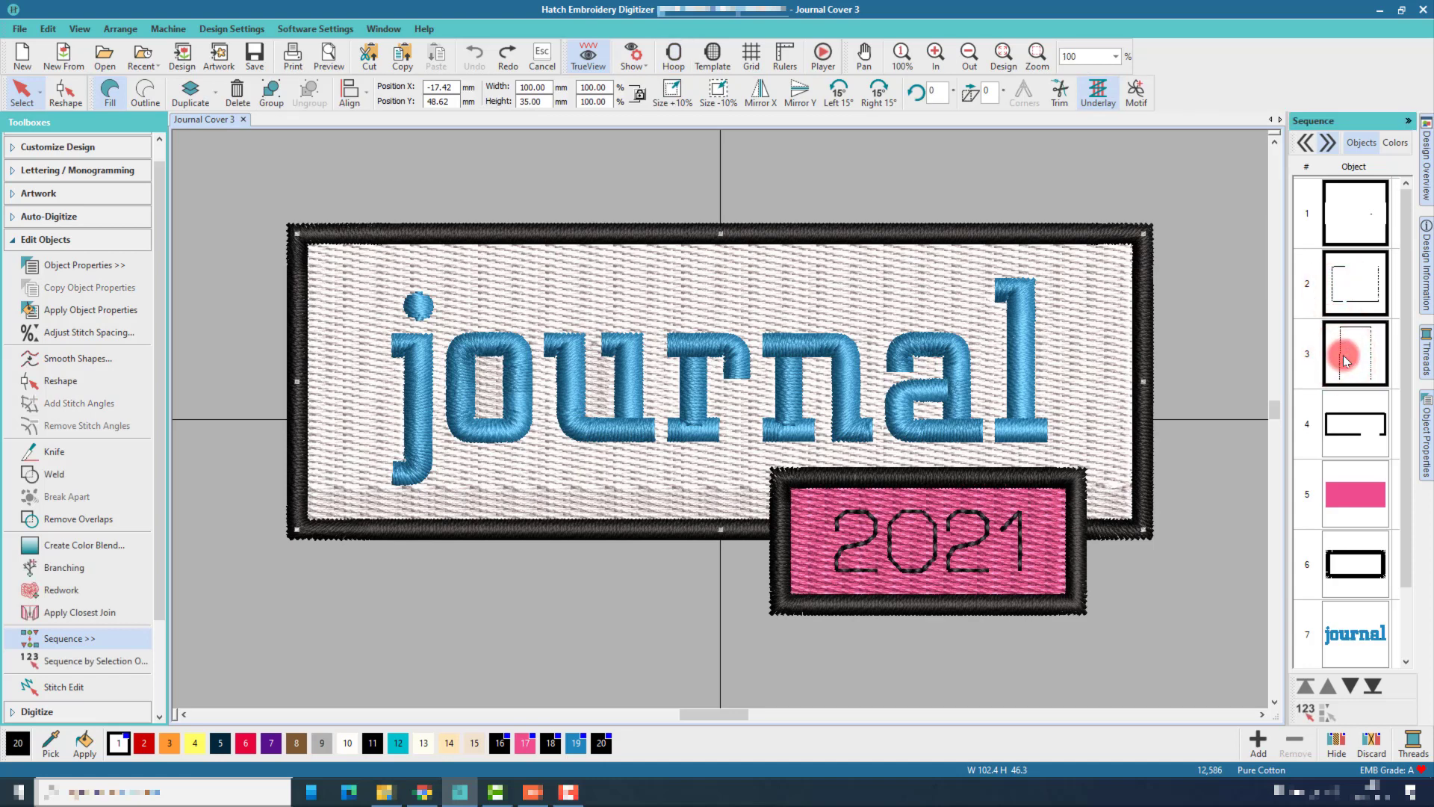
key("ctrl+g")
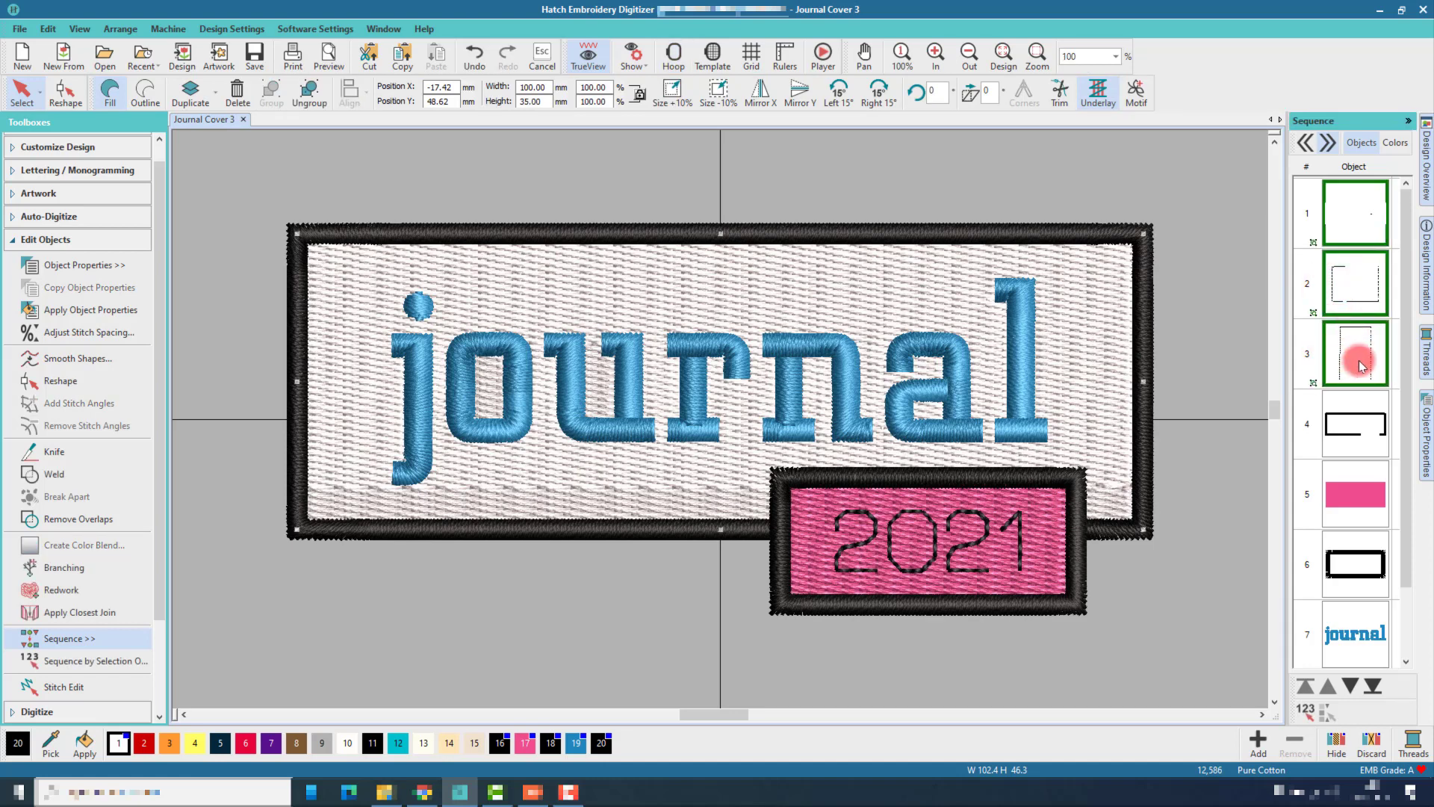
Step: Show the white fill group's stitching settings and examine the label's upper-left corner closely with TrueView off
left_click(1414, 441)
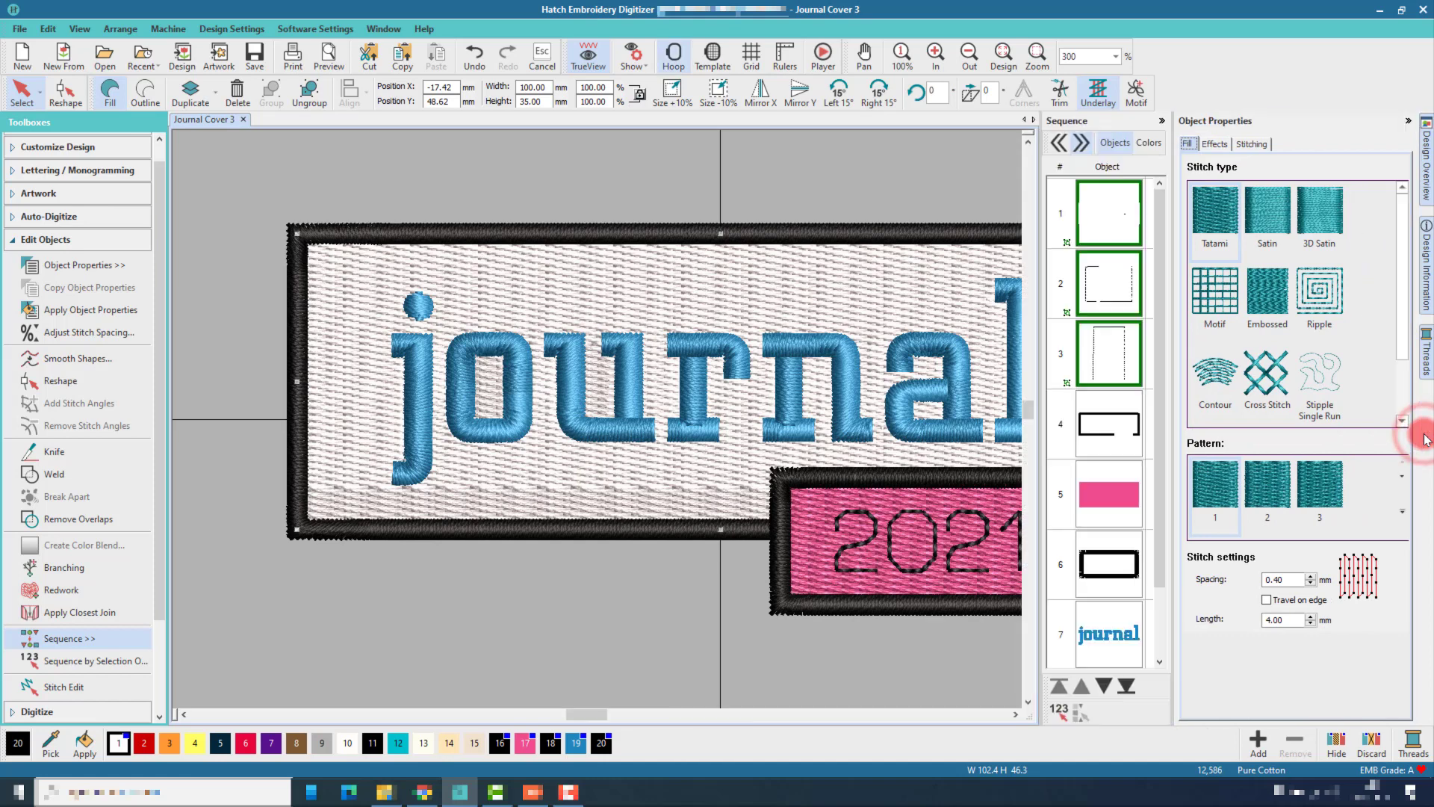
left_click(1249, 144)
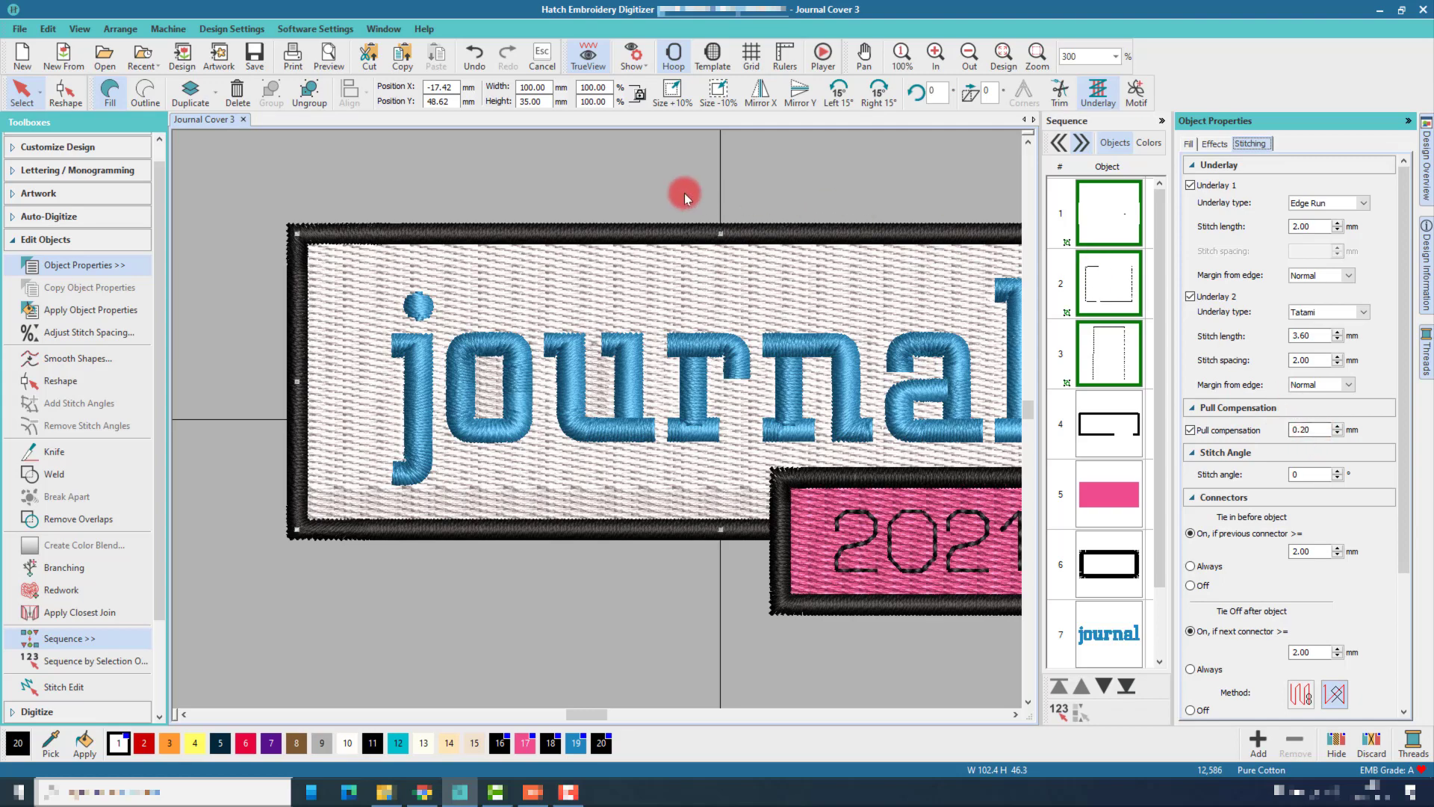
left_click(590, 58)
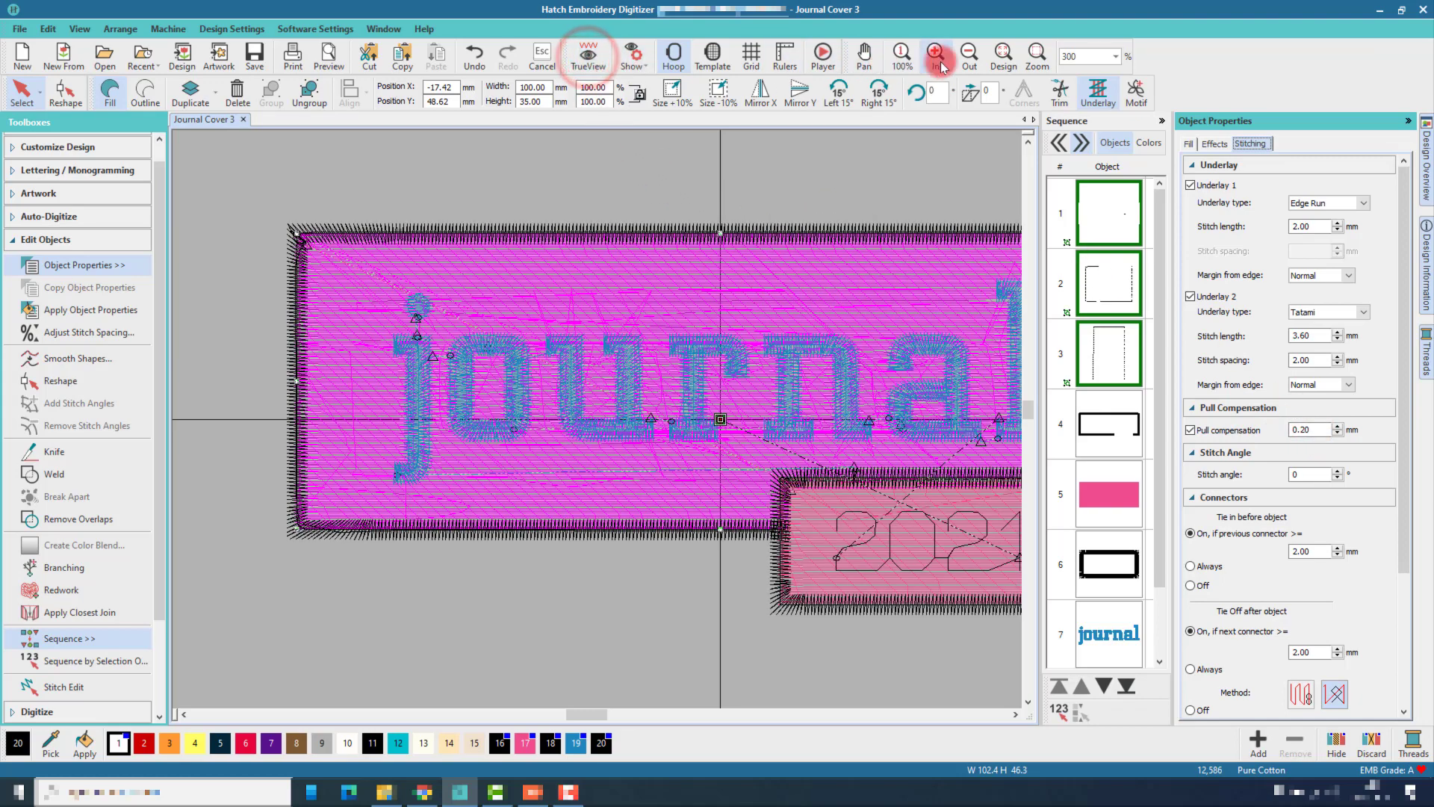
left_click(1037, 54)
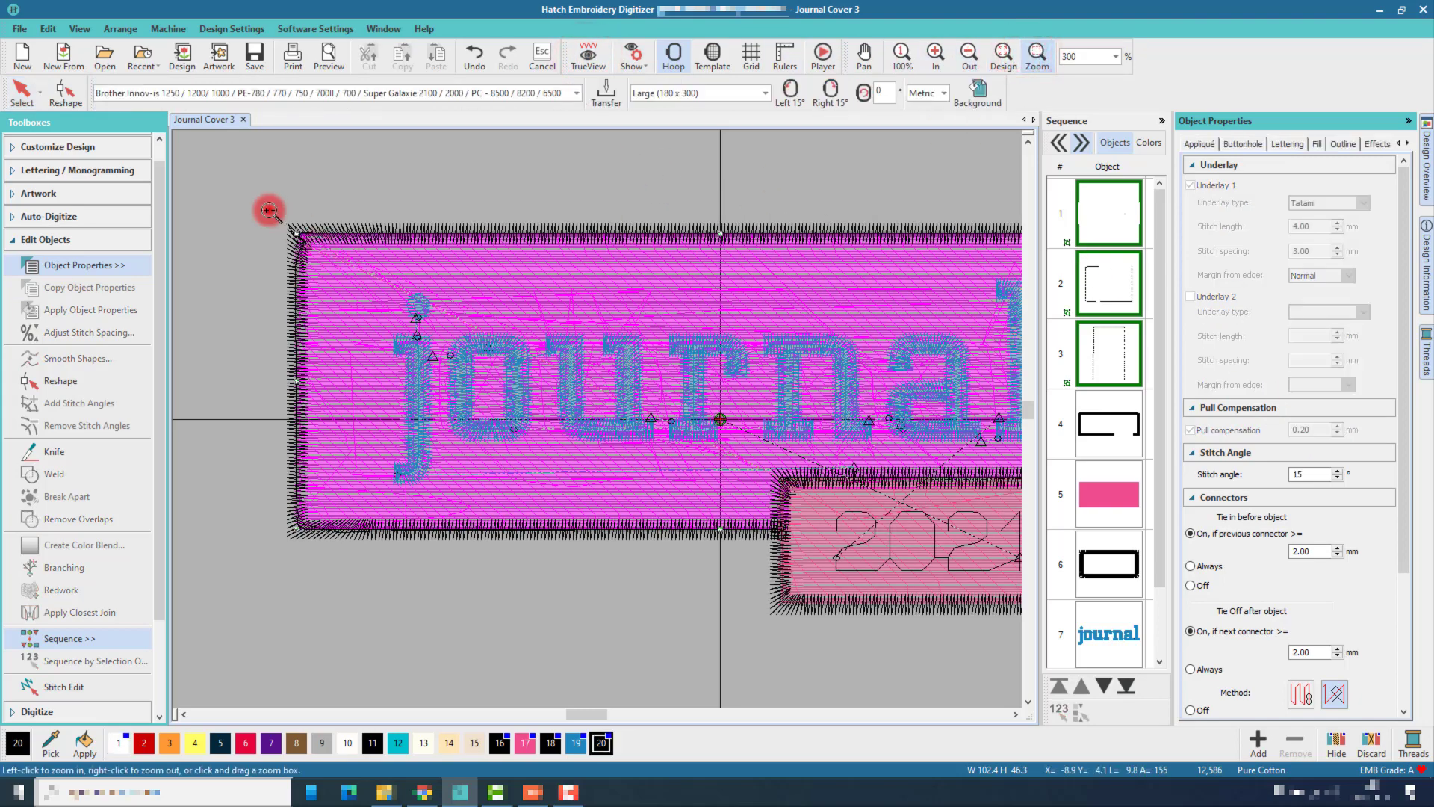
left_click_drag(269, 212, 521, 412)
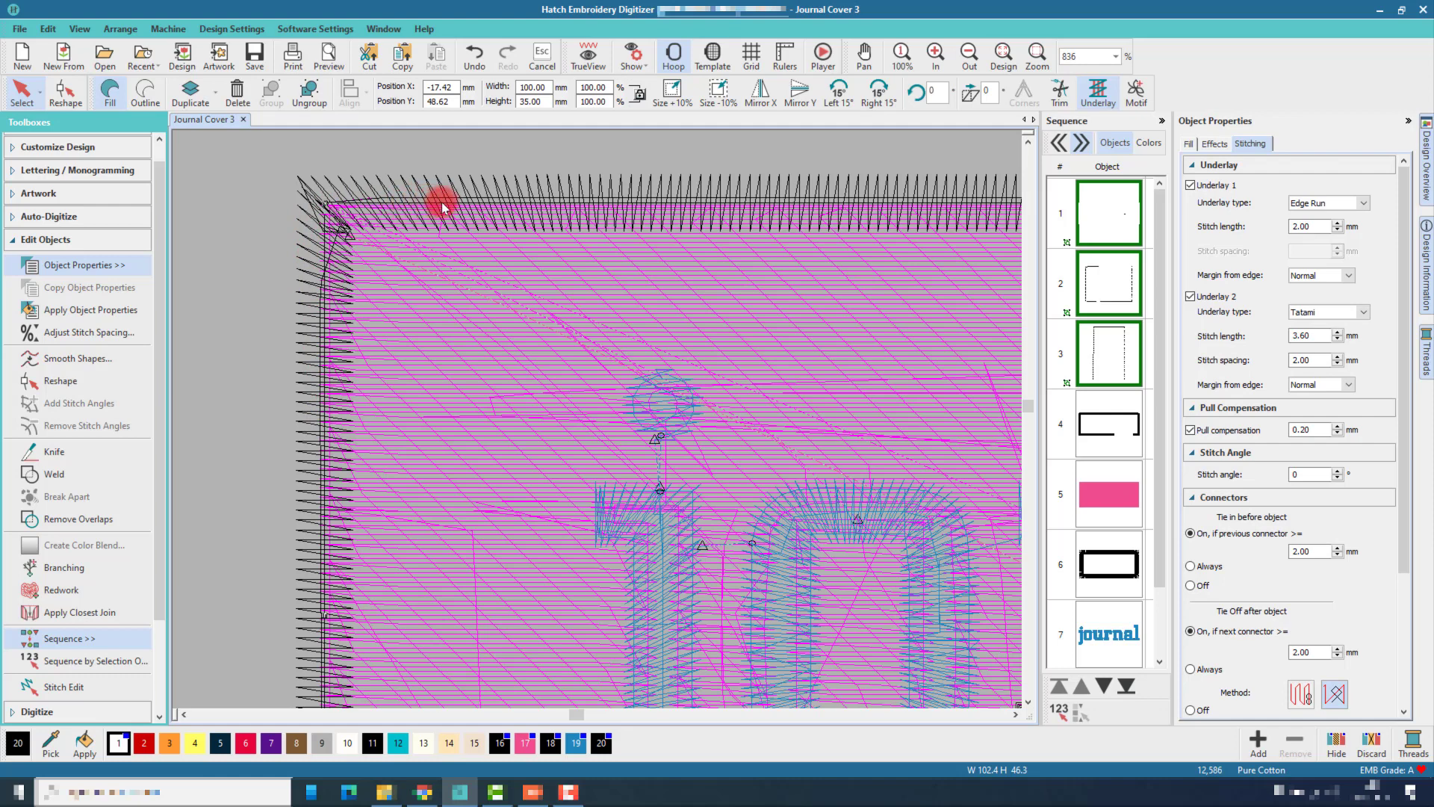
Step: Set the white fill group's pull compensation to 0.40 mm
left_click(1320, 429)
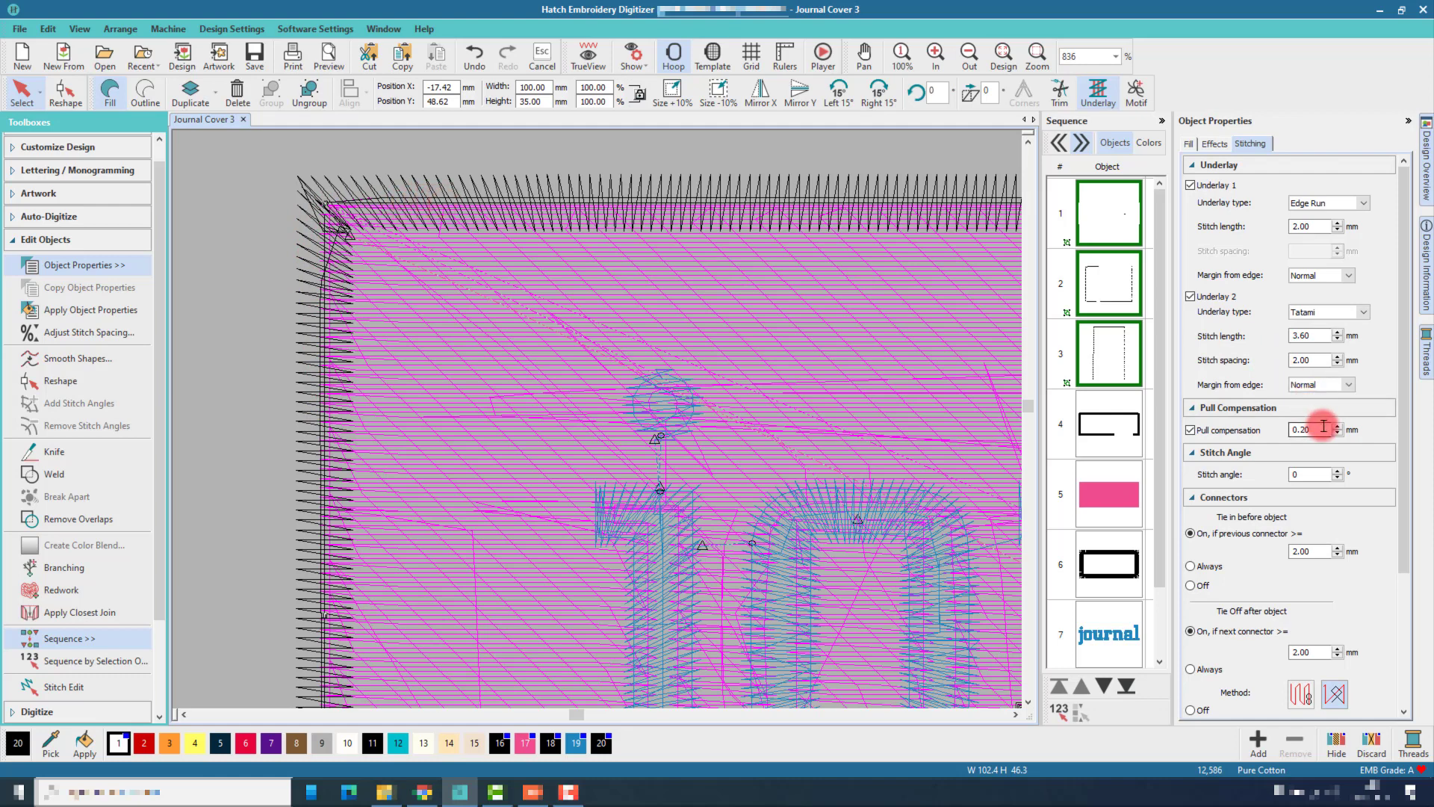
left_click_drag(1247, 423, 1239, 424)
type("0")
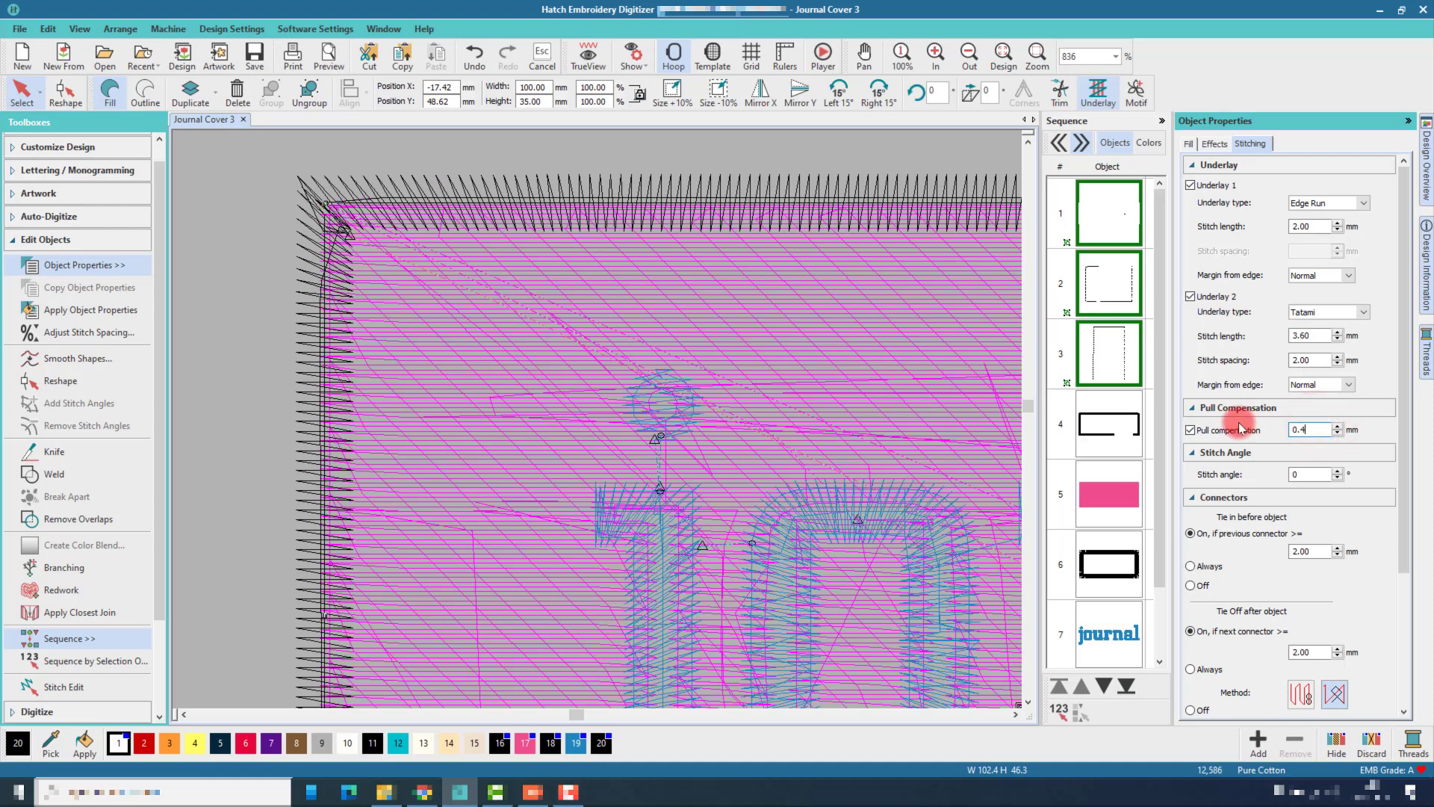
key("Return")
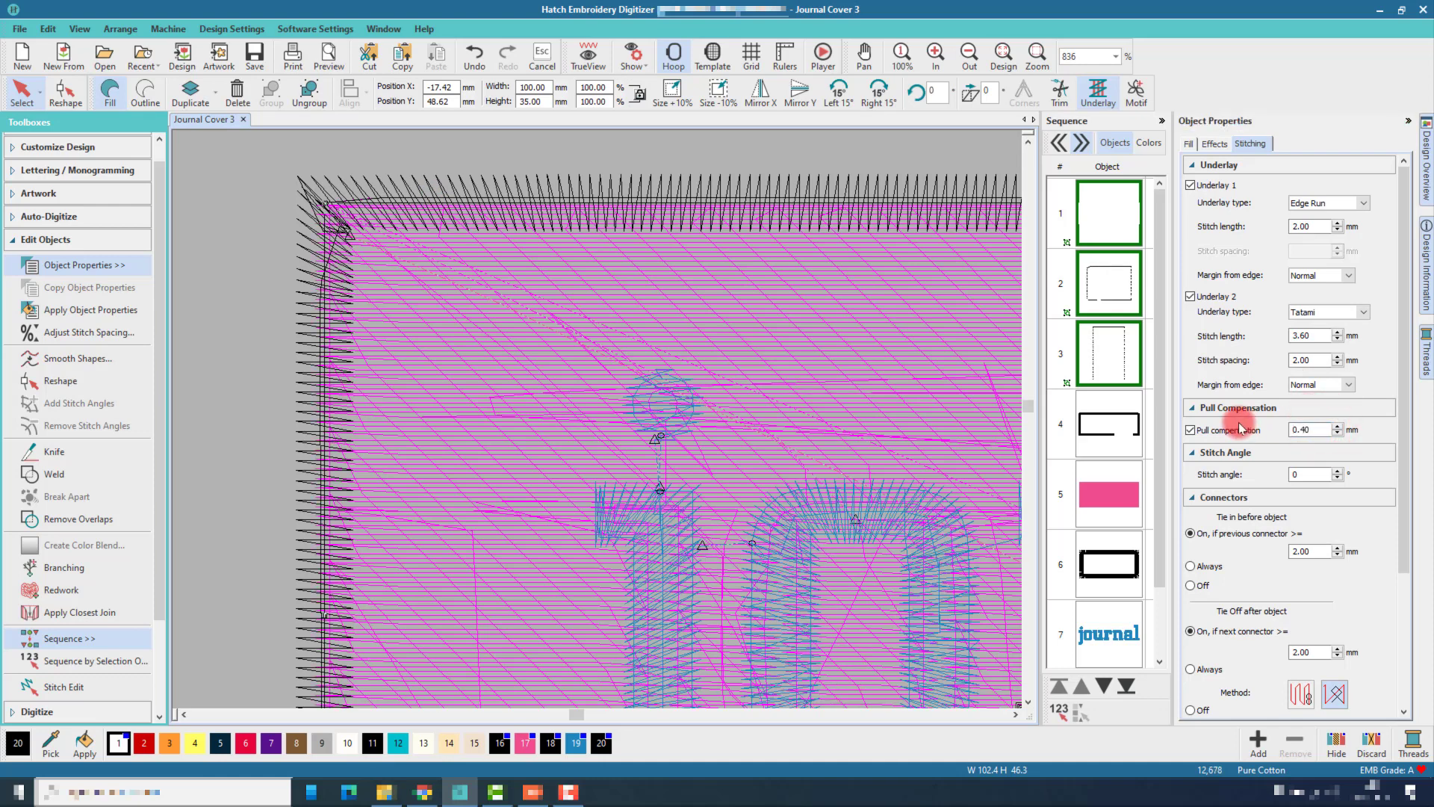
Step: Set the white fill group's pull compensation to 0.50 mm and show the whole label in TrueView with nothing selected
left_click(1337, 425)
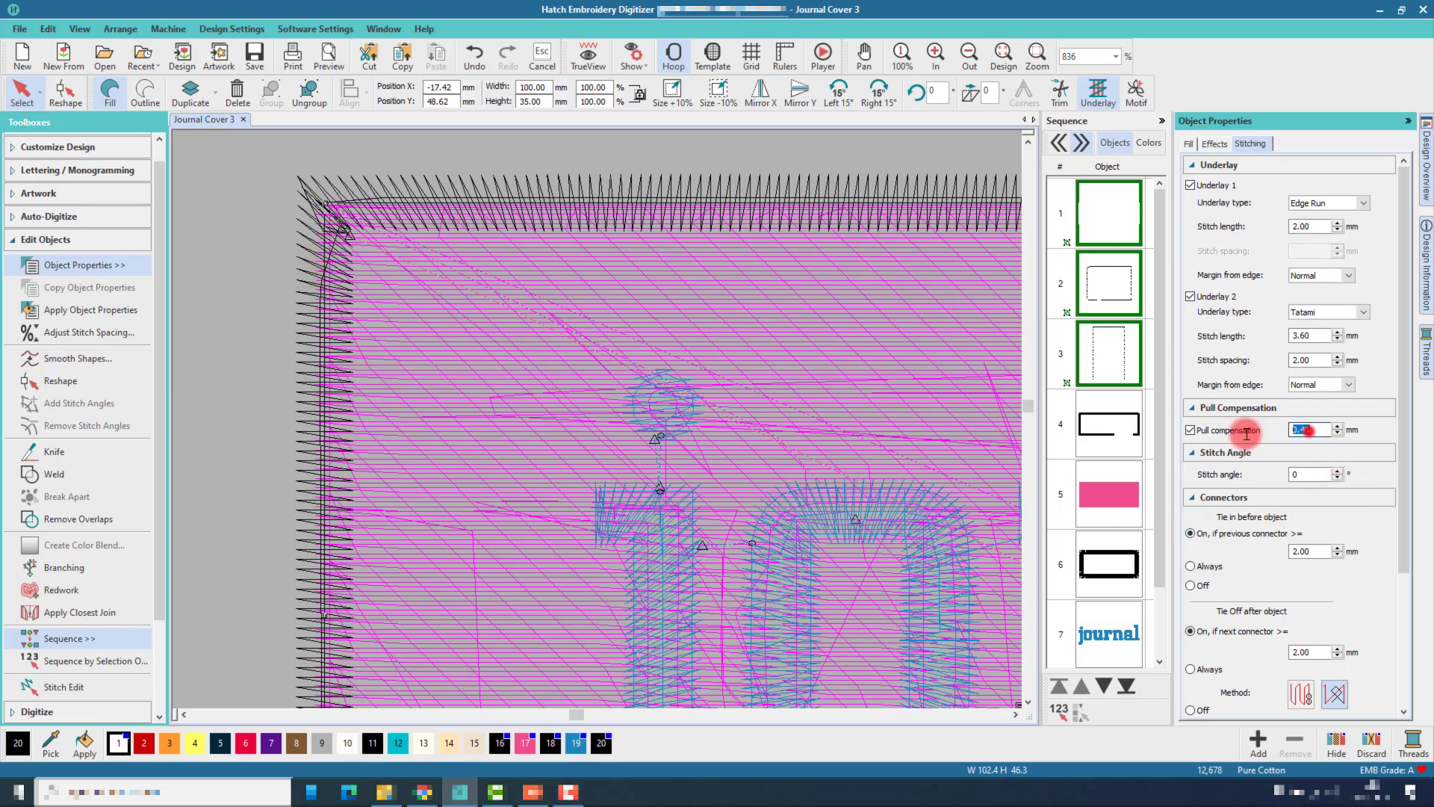
left_click(1189, 433)
left_click(536, 302)
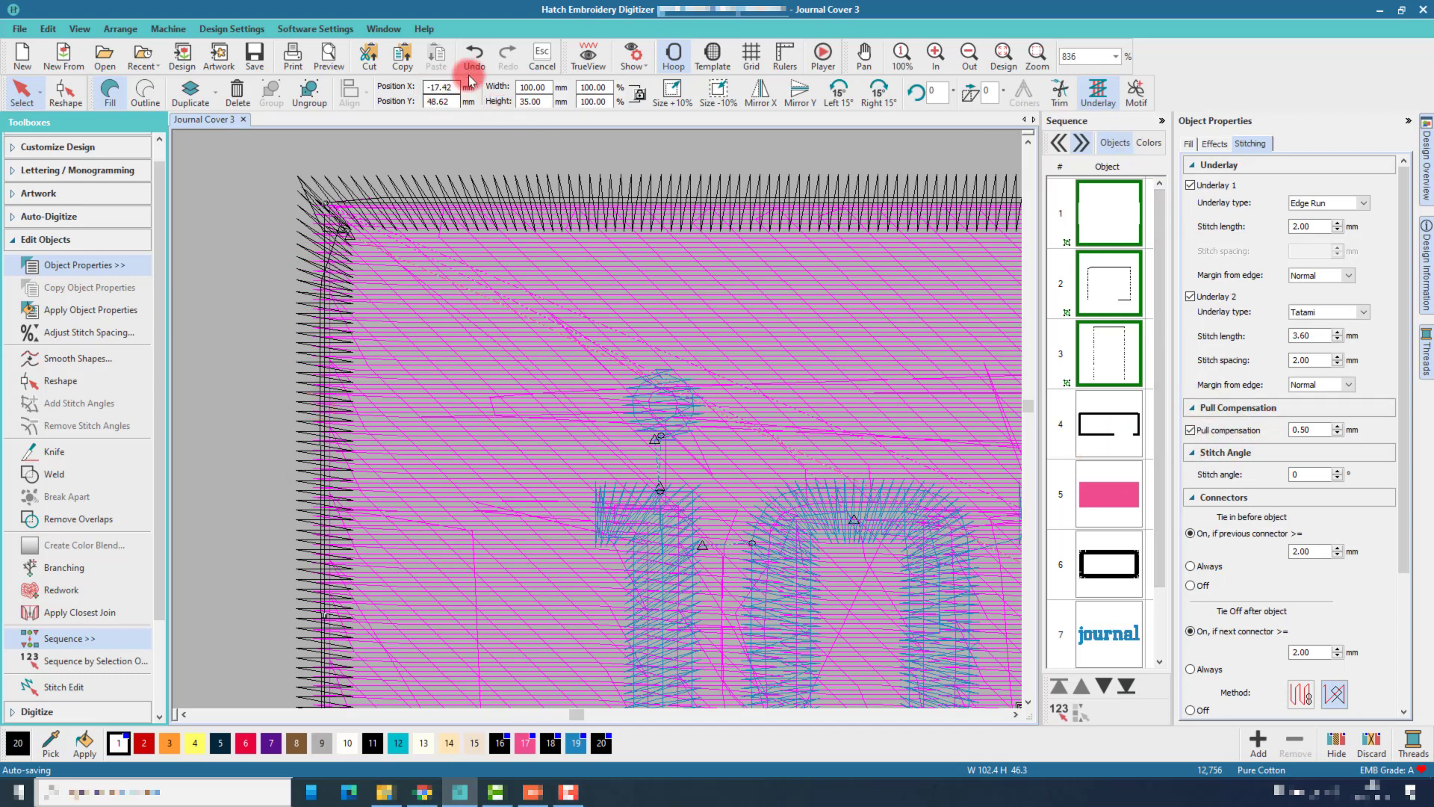
left_click(588, 57)
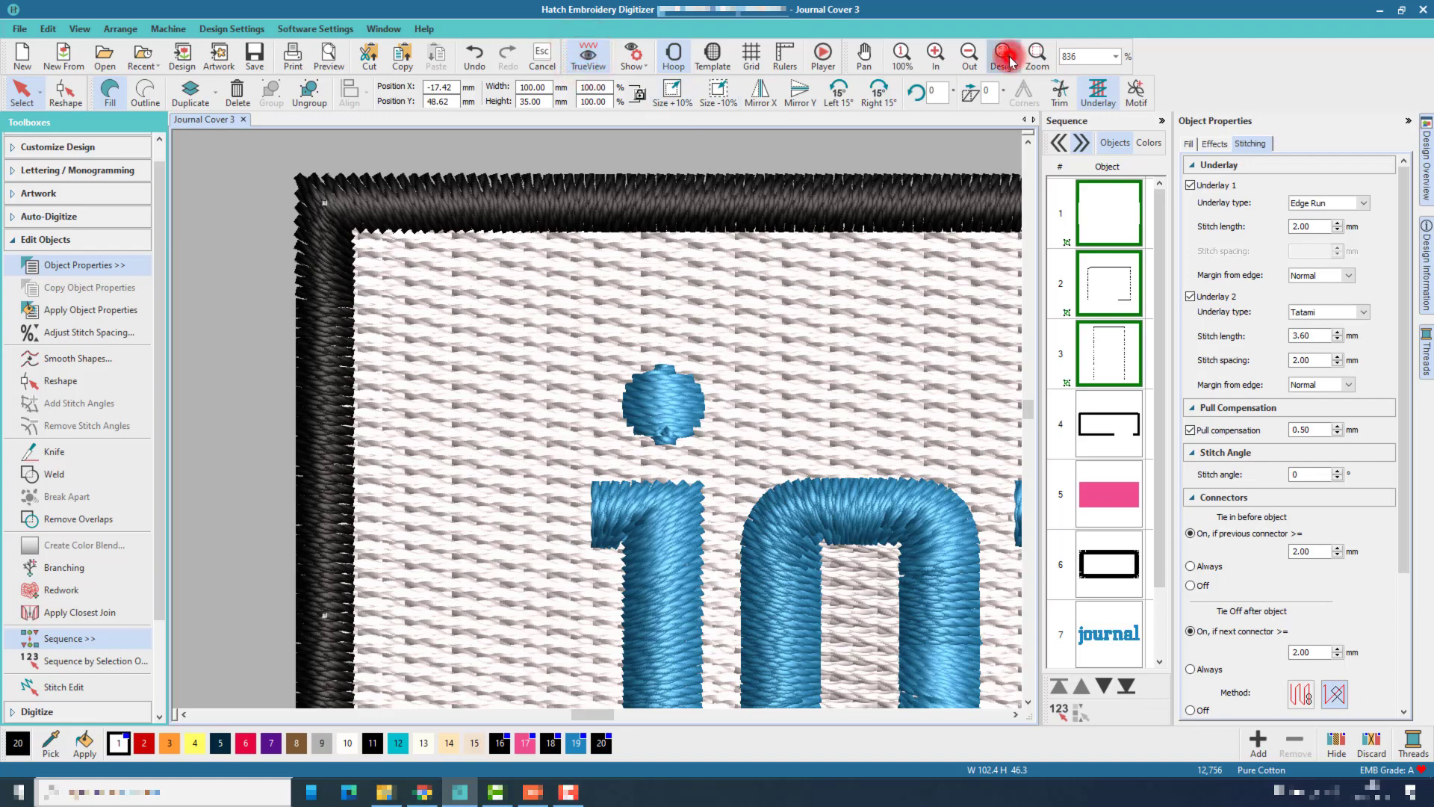
left_click(1005, 57)
left_click(799, 668)
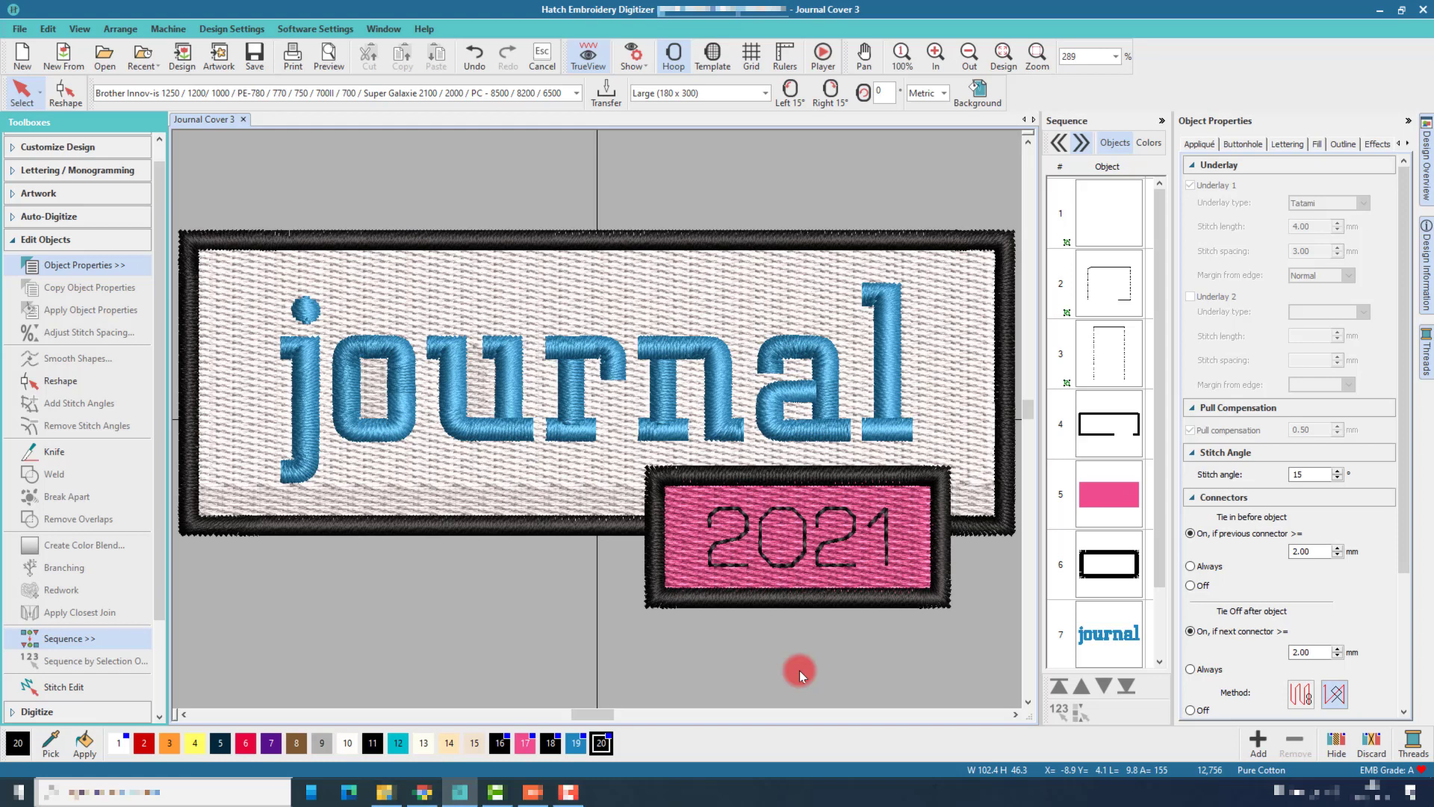
Step: Set the pull compensation of the small rectangle's pink fill to 0.22 mm
left_click(1121, 494)
left_click(1294, 448)
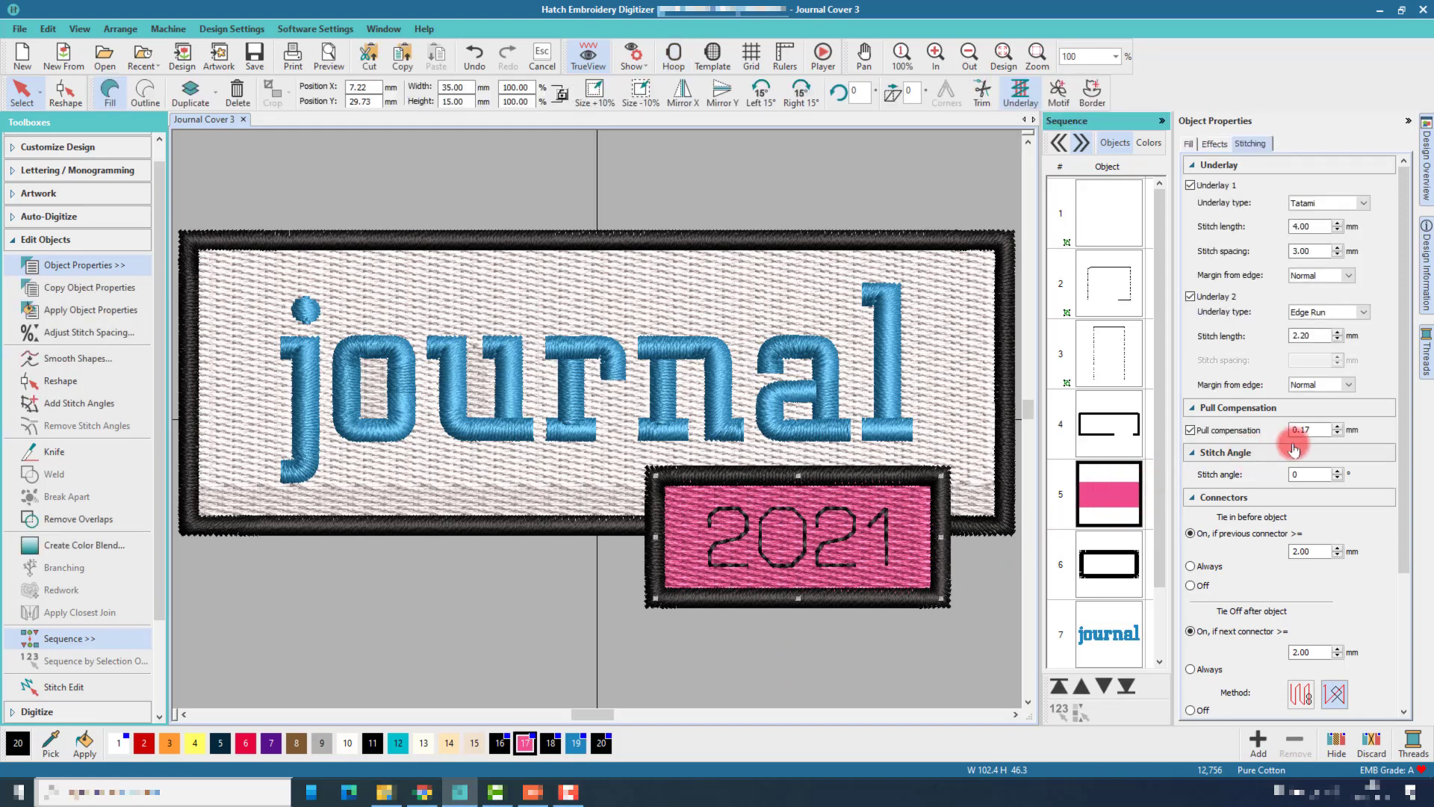
double_click(1290, 433)
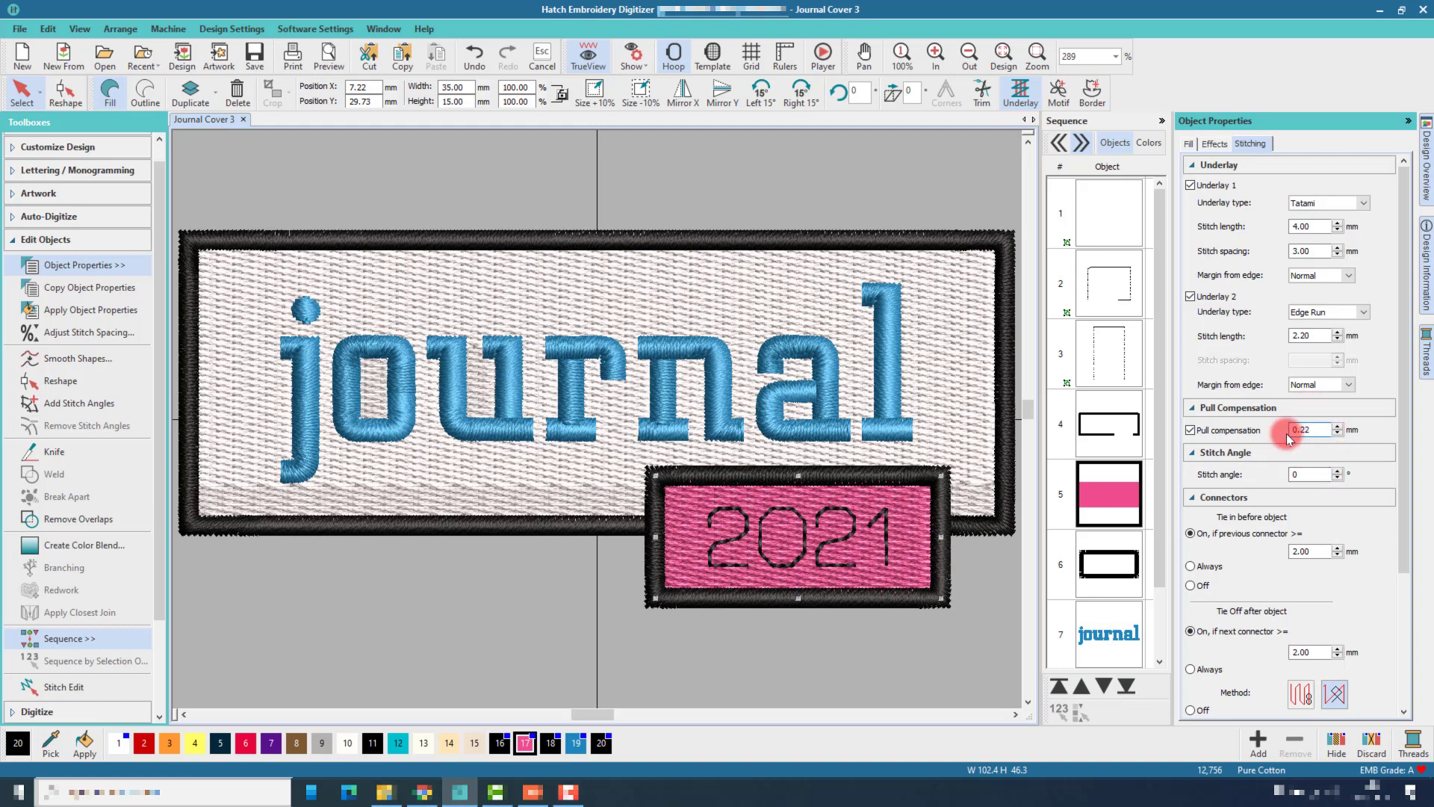
key("Return")
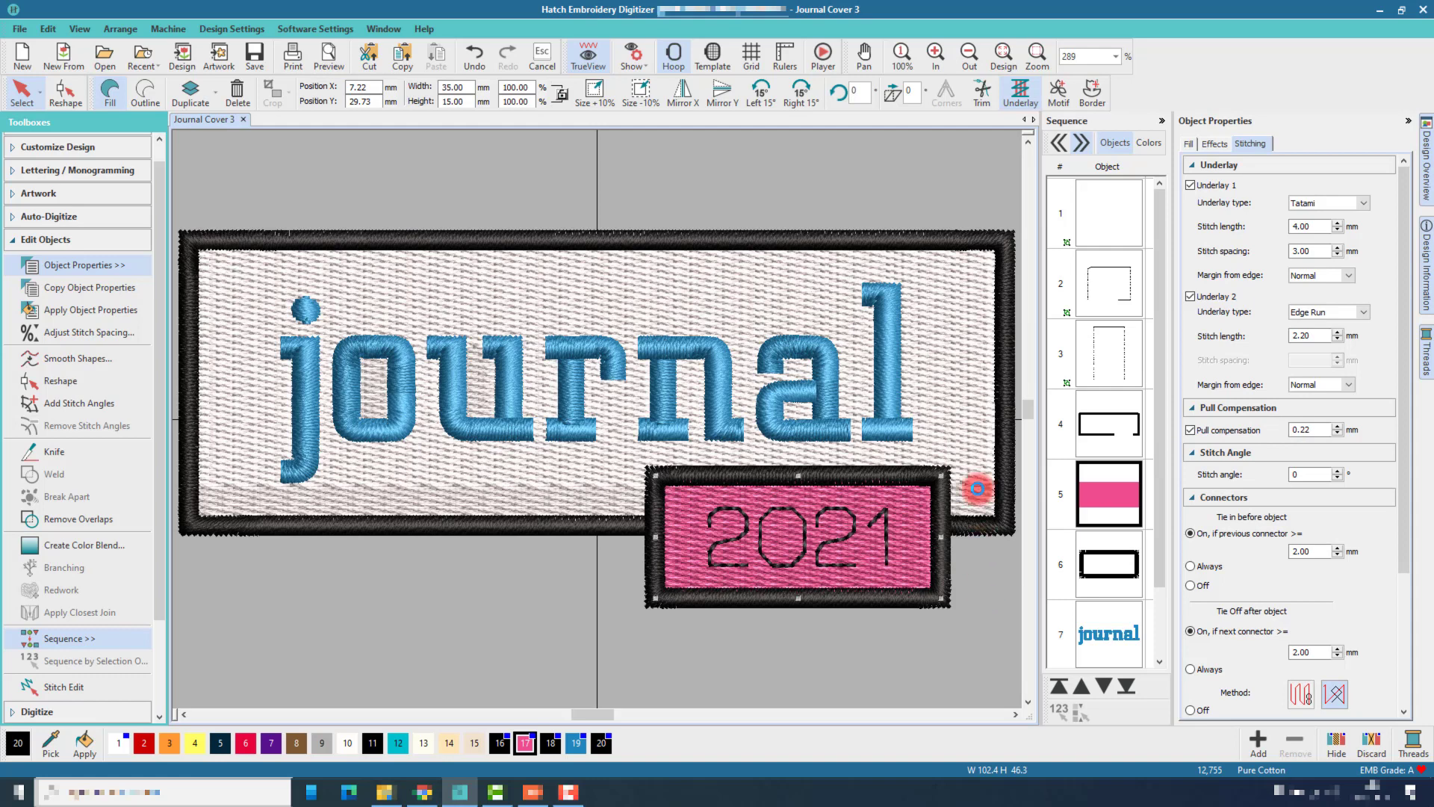
Step: Set the satin outline width of the small rectangle's black border to 2.5 mm
left_click(1004, 397)
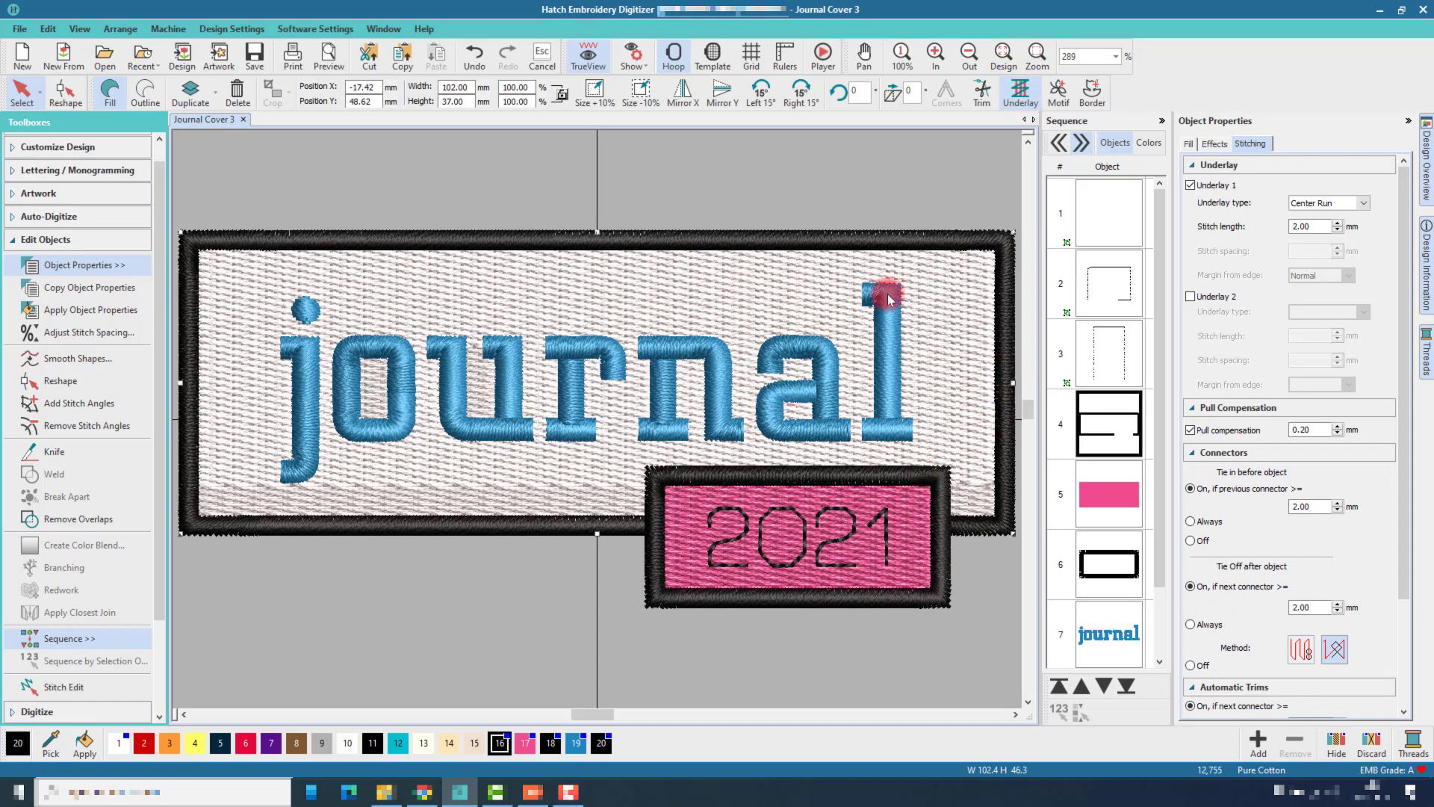
left_click(794, 478)
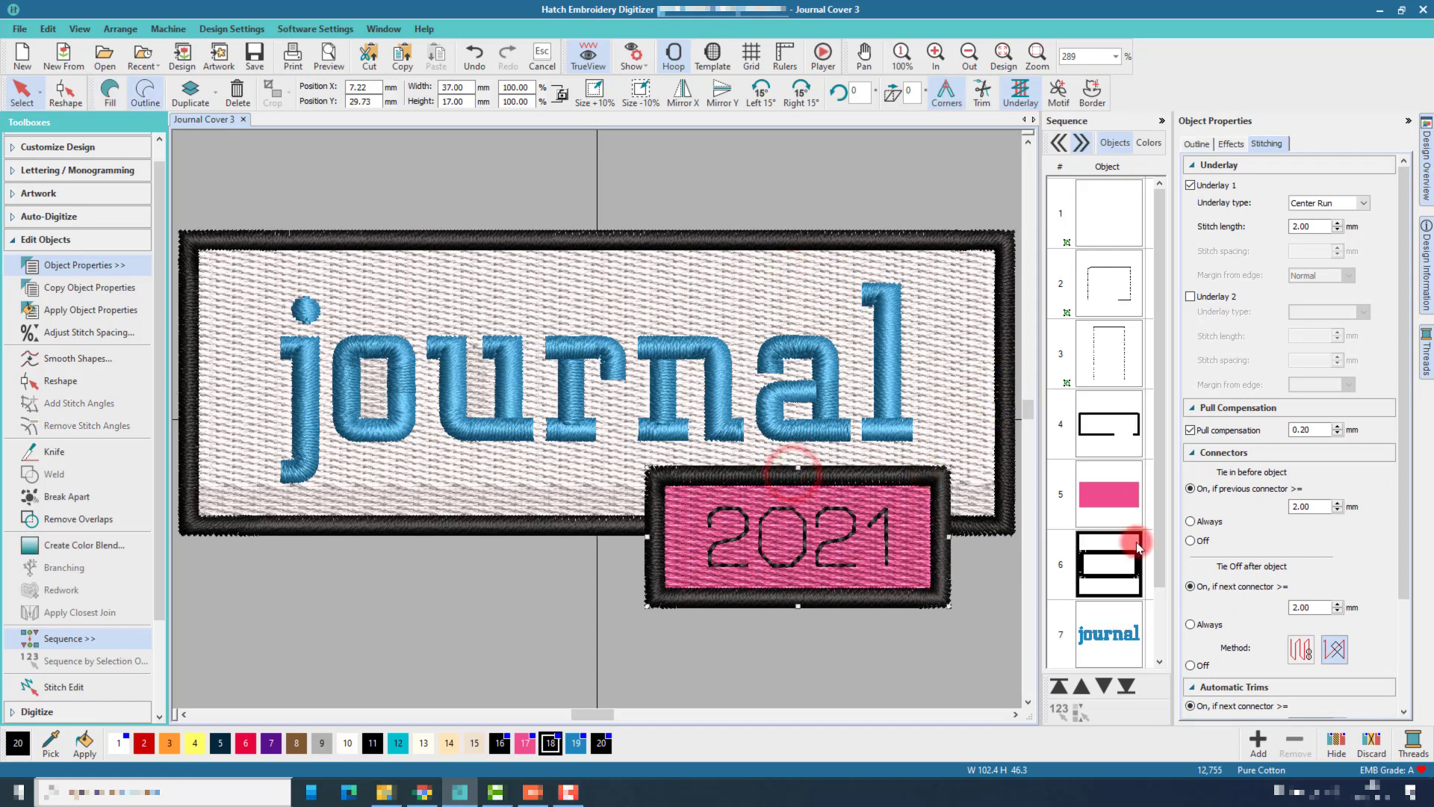
left_click(1092, 585)
left_click(1194, 144)
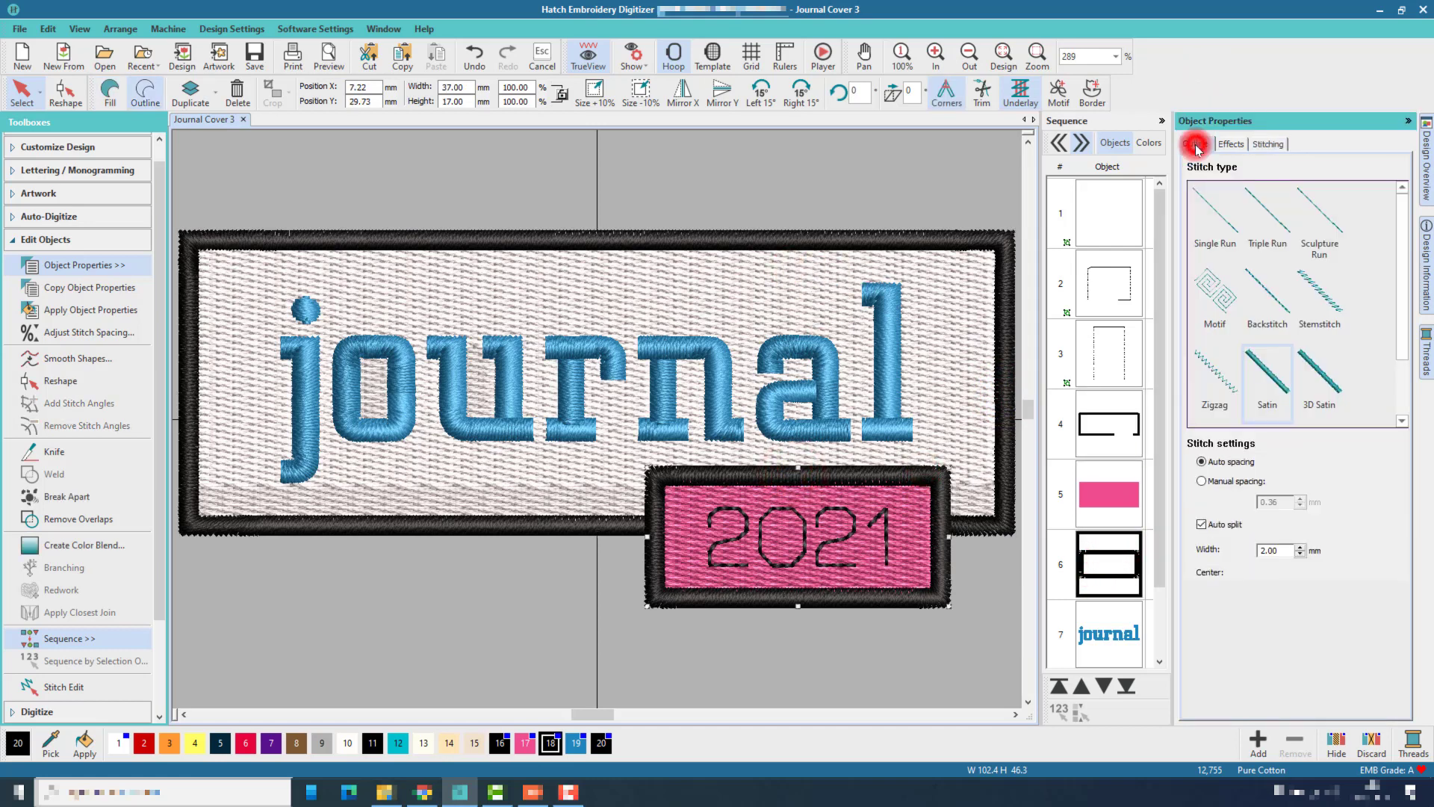
double_click(1280, 550)
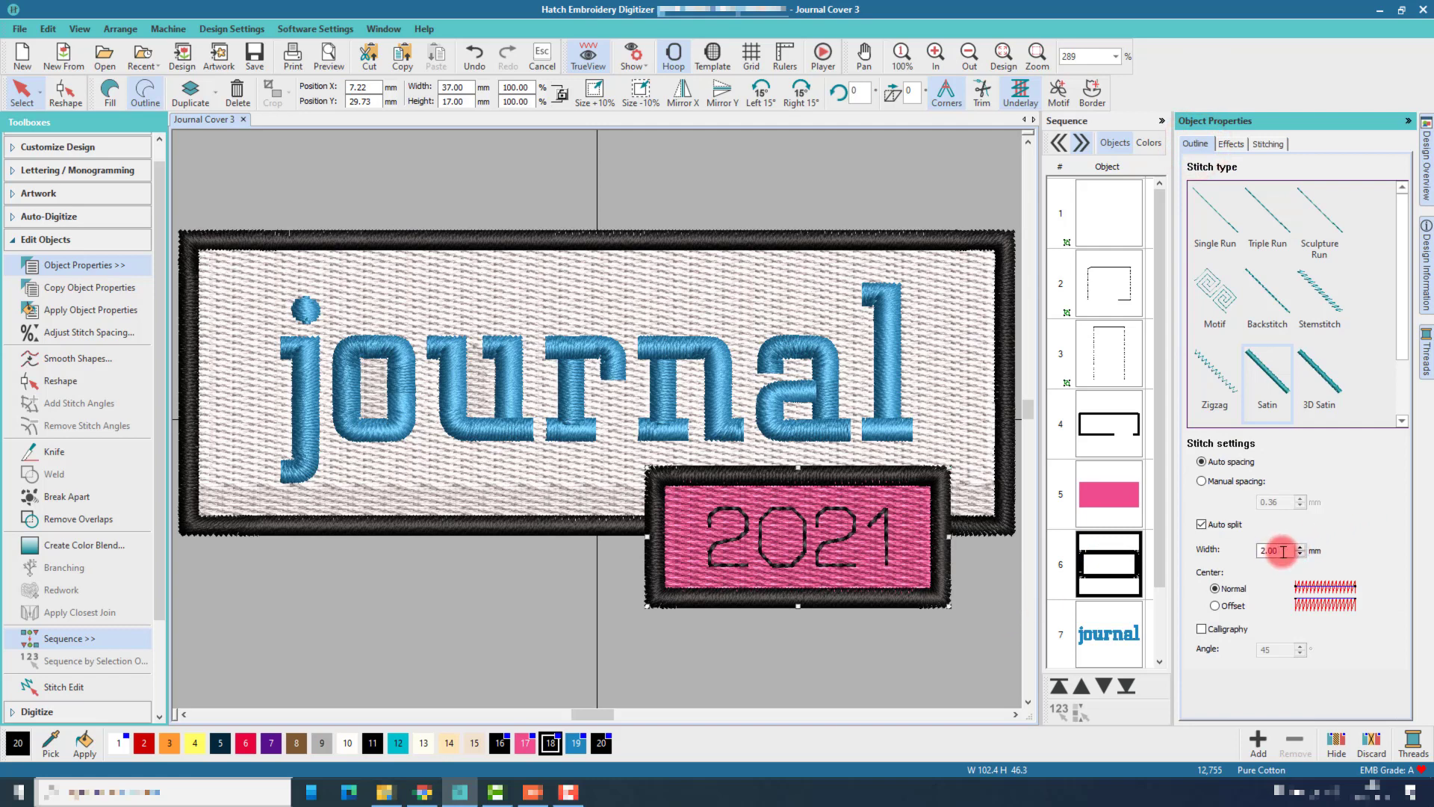
type("2.5")
key("Return")
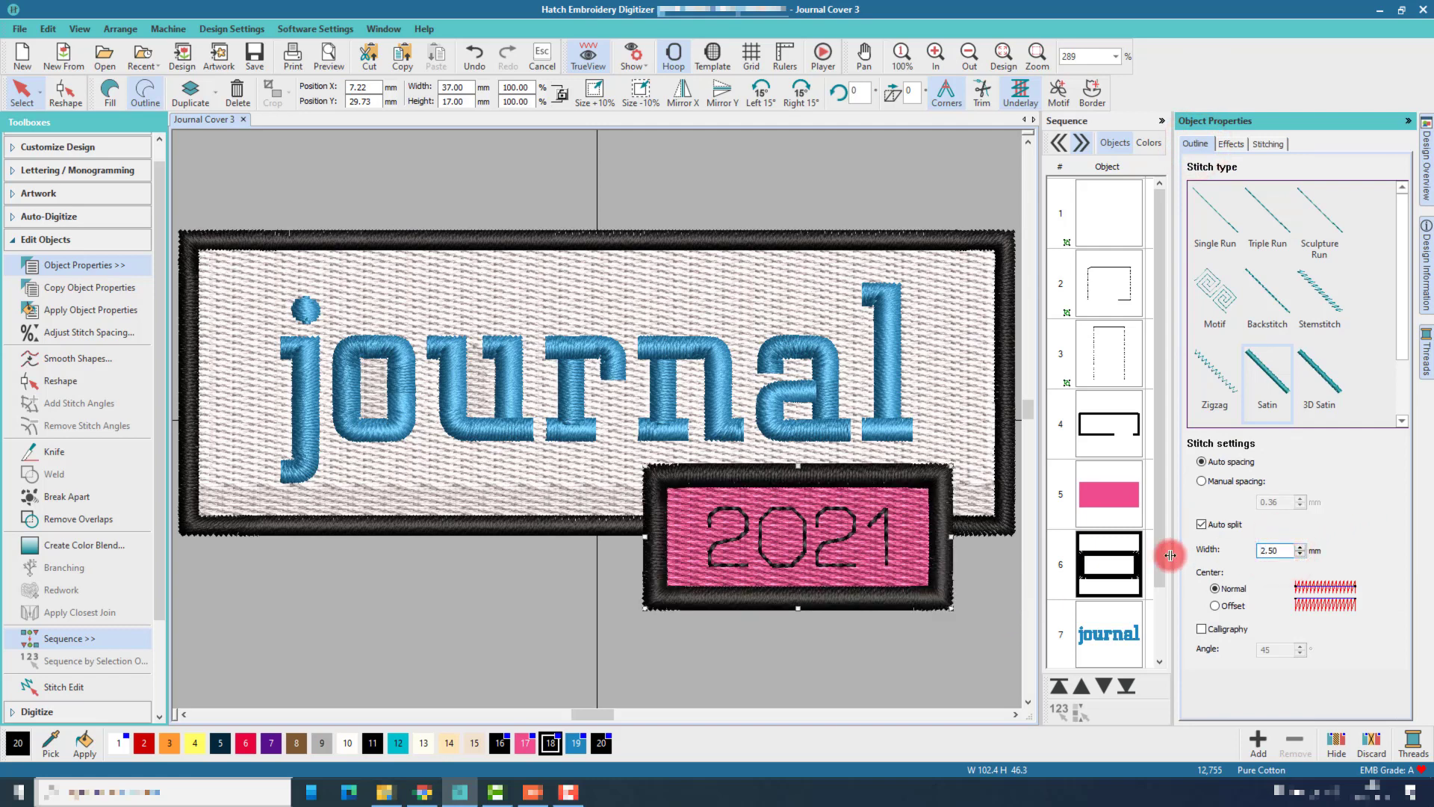
Step: Delete the black border of the large rectangle
left_click(997, 560)
left_click(1004, 490)
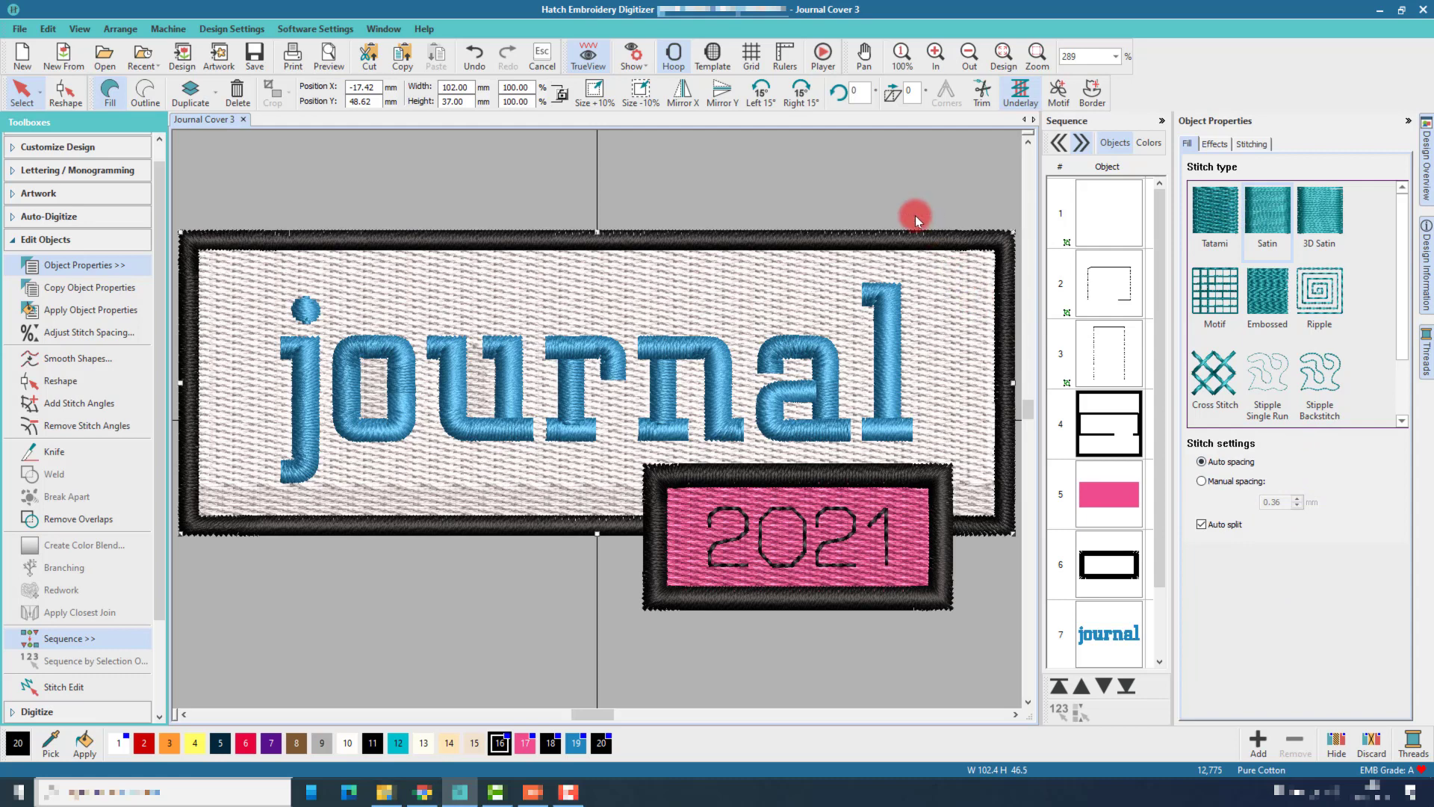
key("Delete")
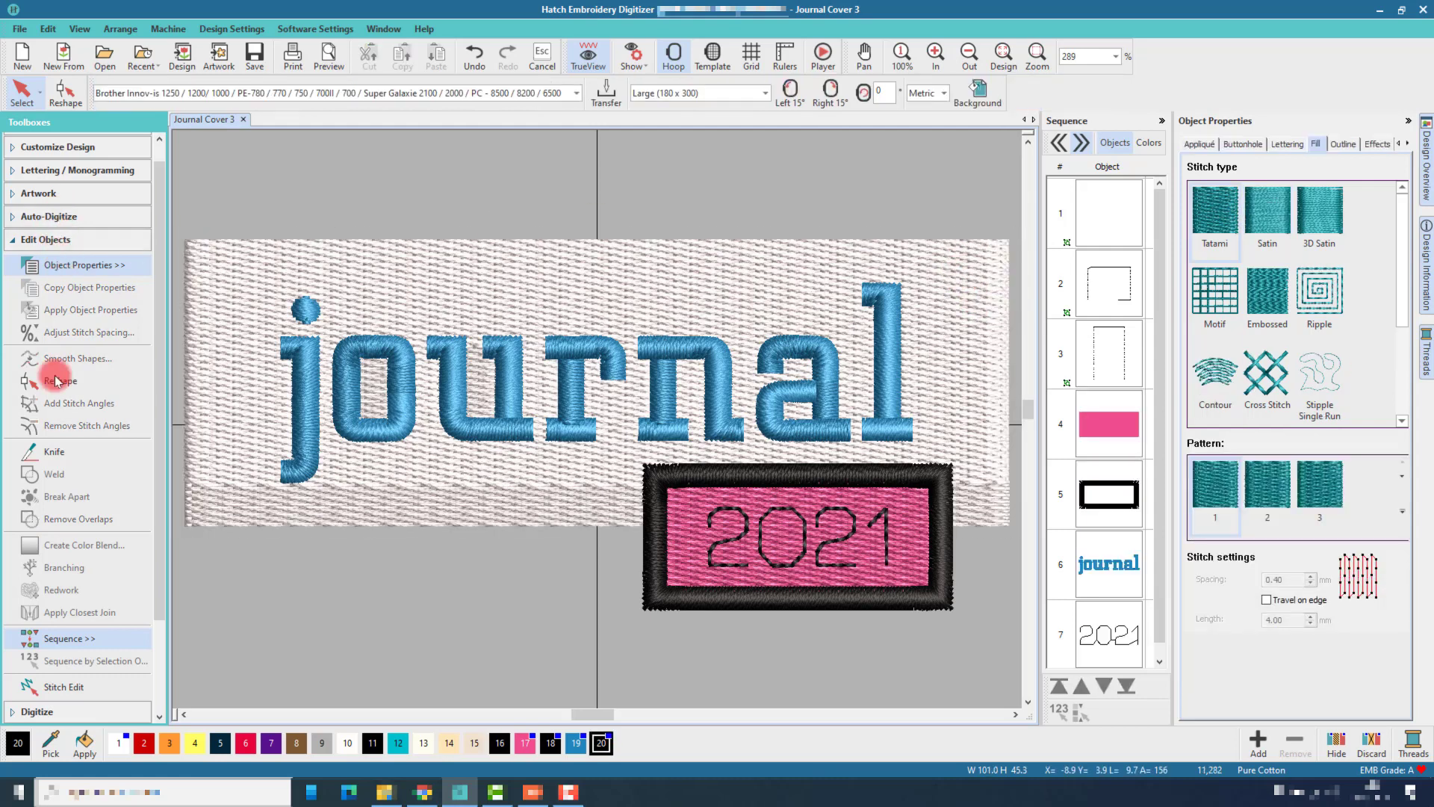
Step: Draw a new single-run rectangle about 28 by 11 mm over the white fill's upper edge and select it
left_click(63, 713)
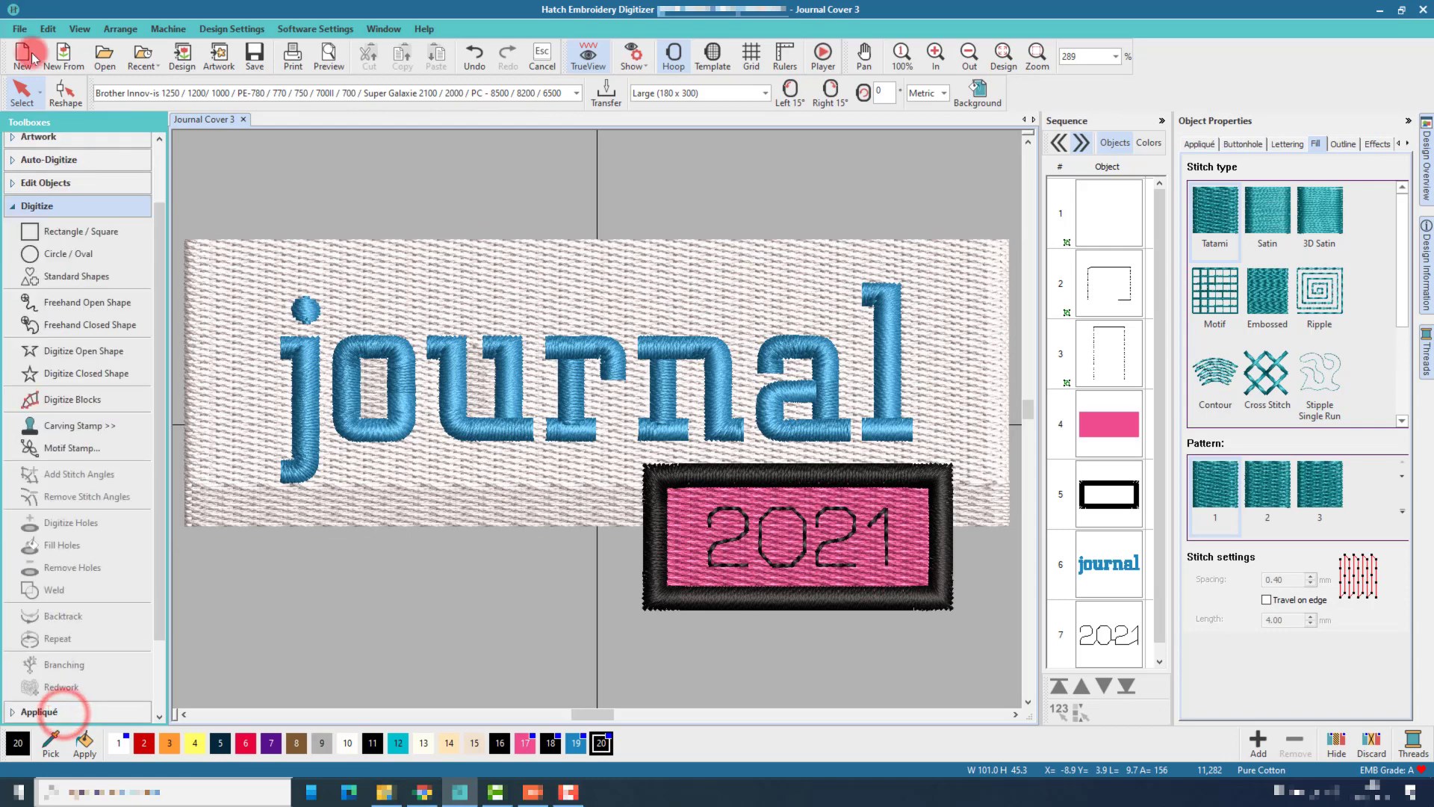
left_click(68, 231)
left_click(437, 204)
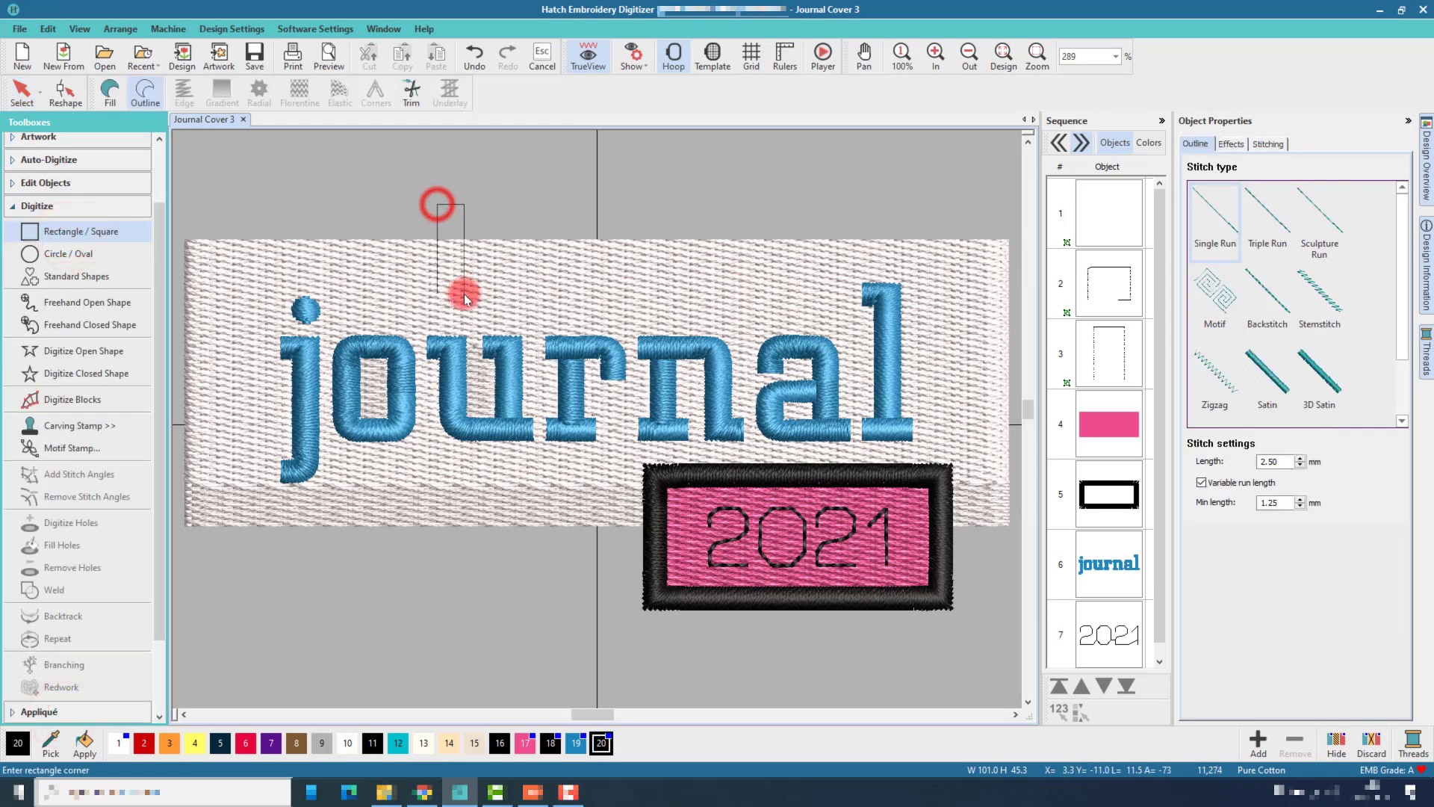
left_click(669, 293)
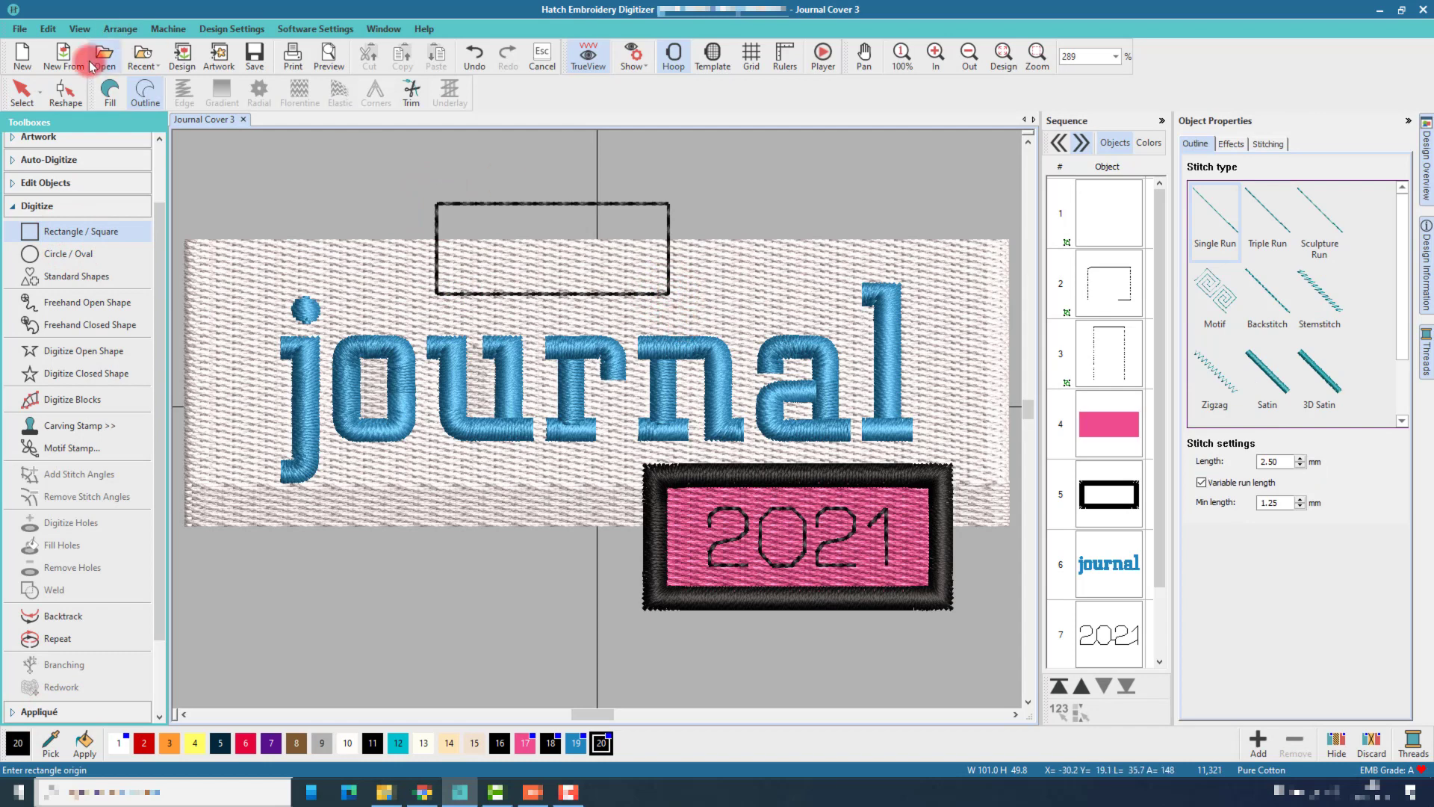
left_click(23, 91)
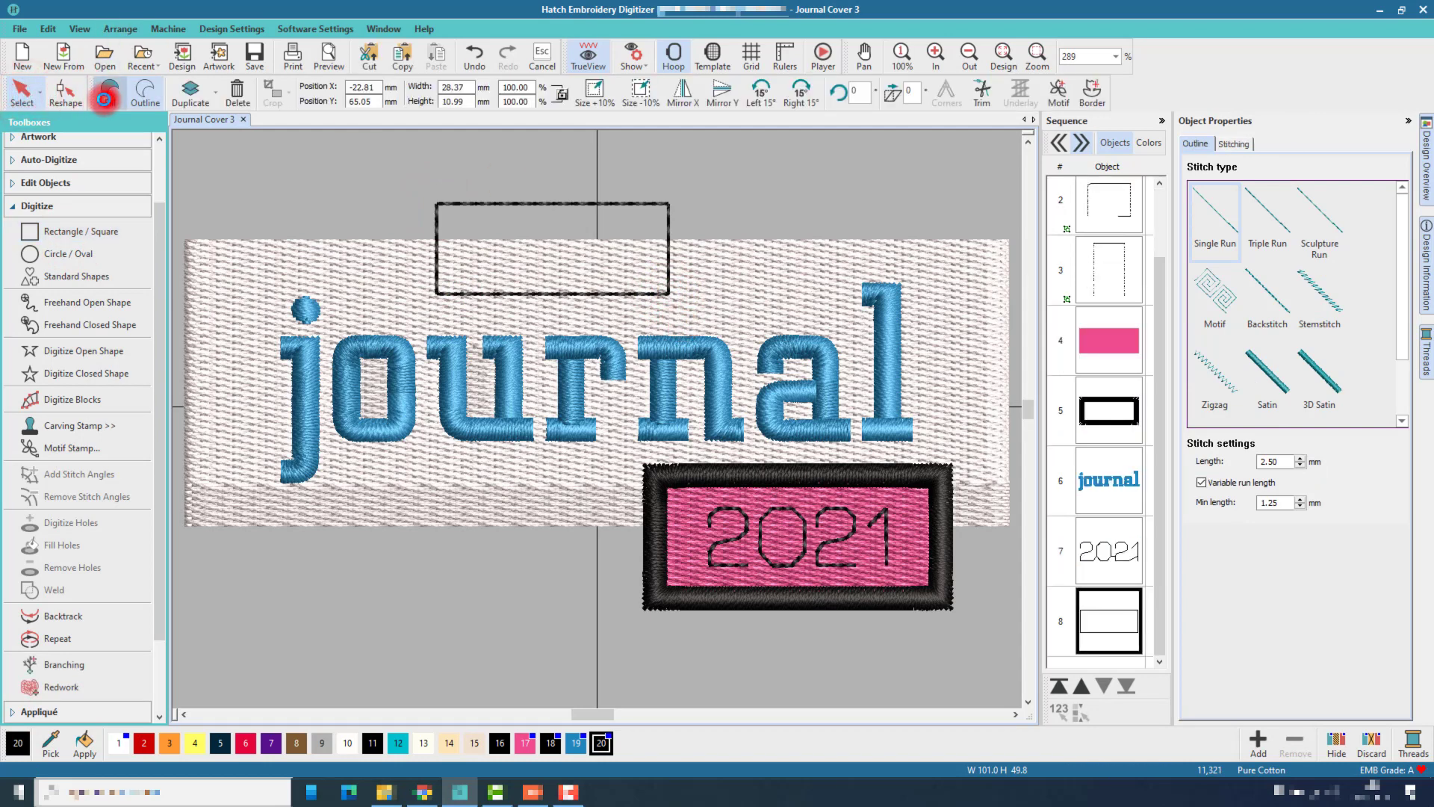
Step: Convert the new rectangle to a fill, resize it to 100 by 35 mm and move it over the large white fill
left_click(110, 91)
left_click_drag(467, 89, 414, 94)
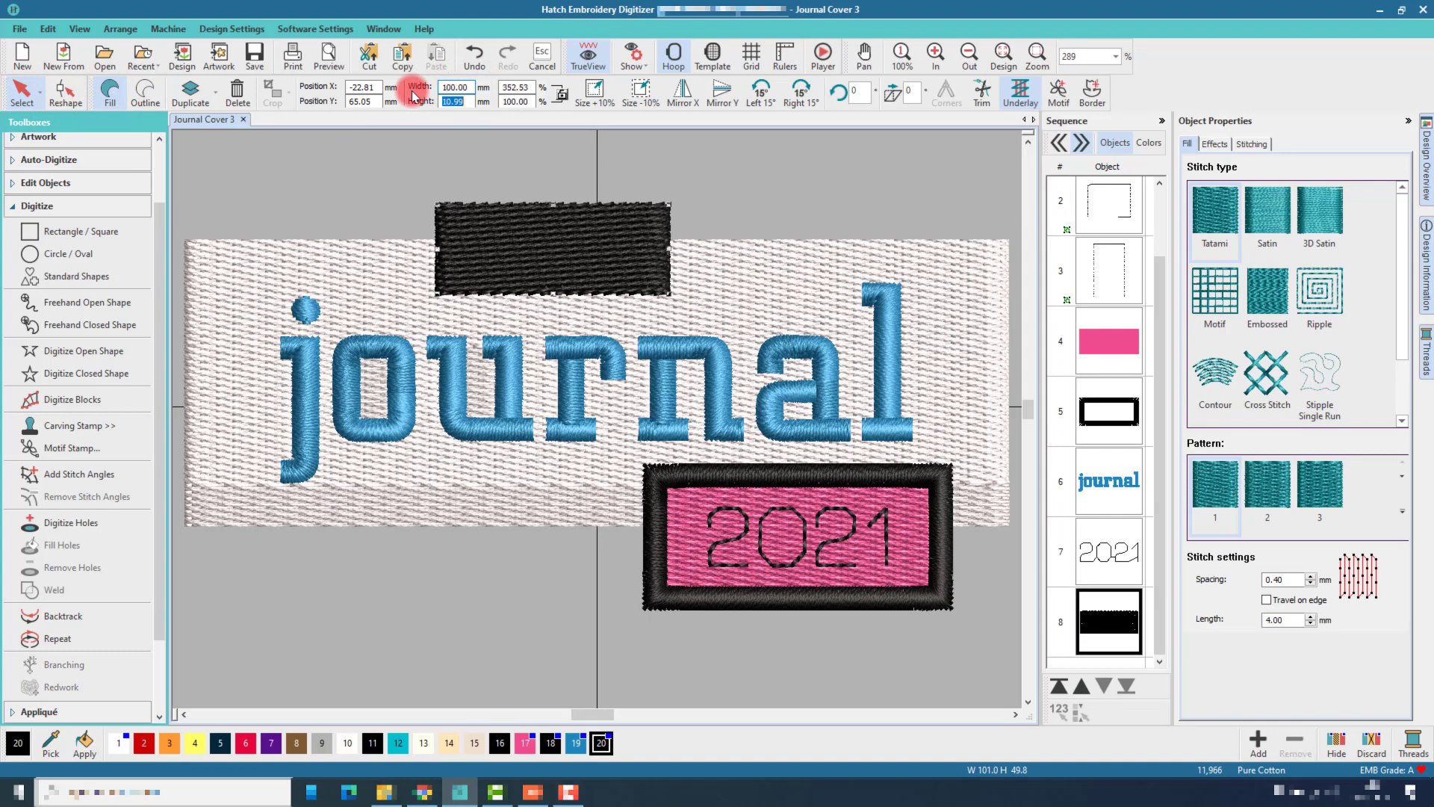
key("Return")
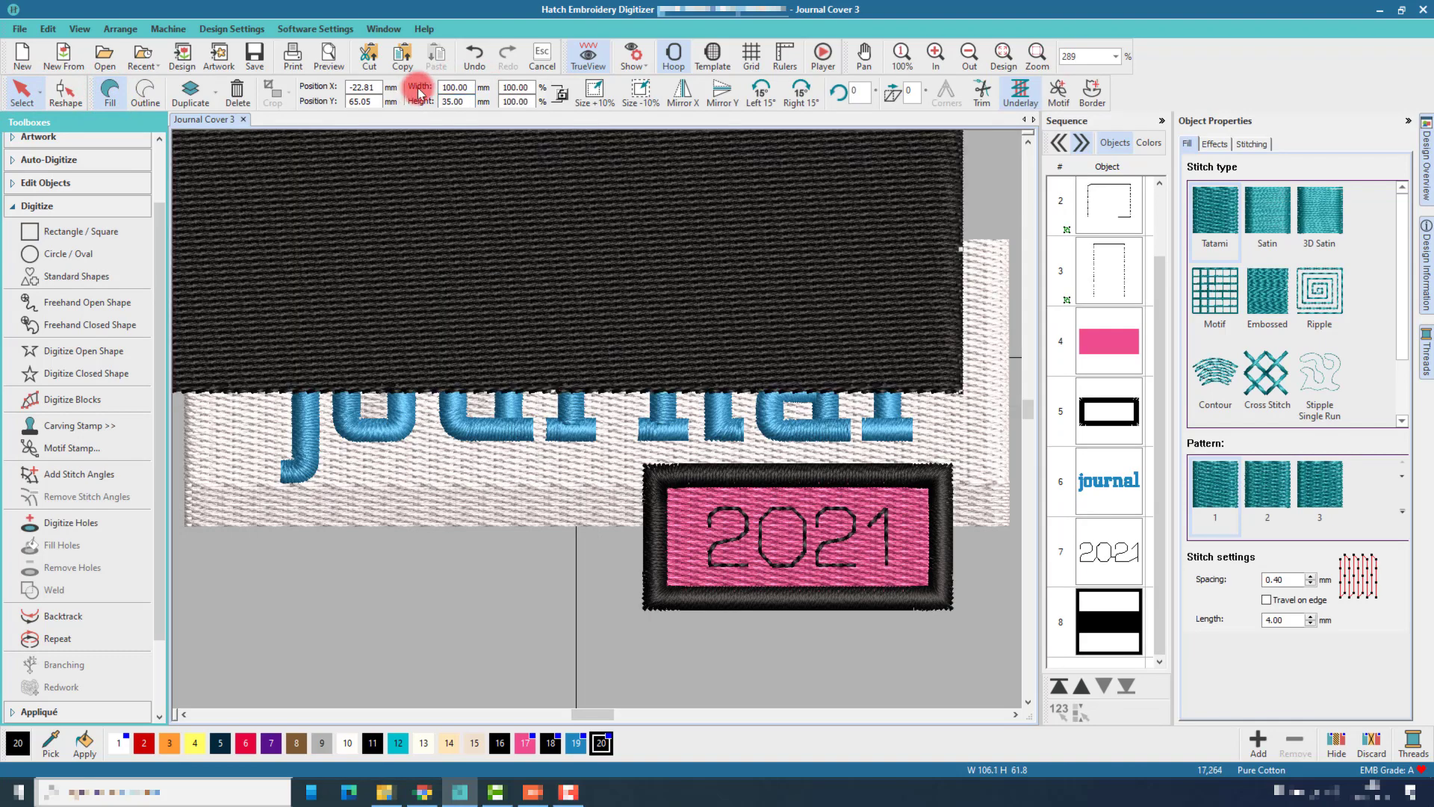
left_click_drag(680, 202, 728, 325)
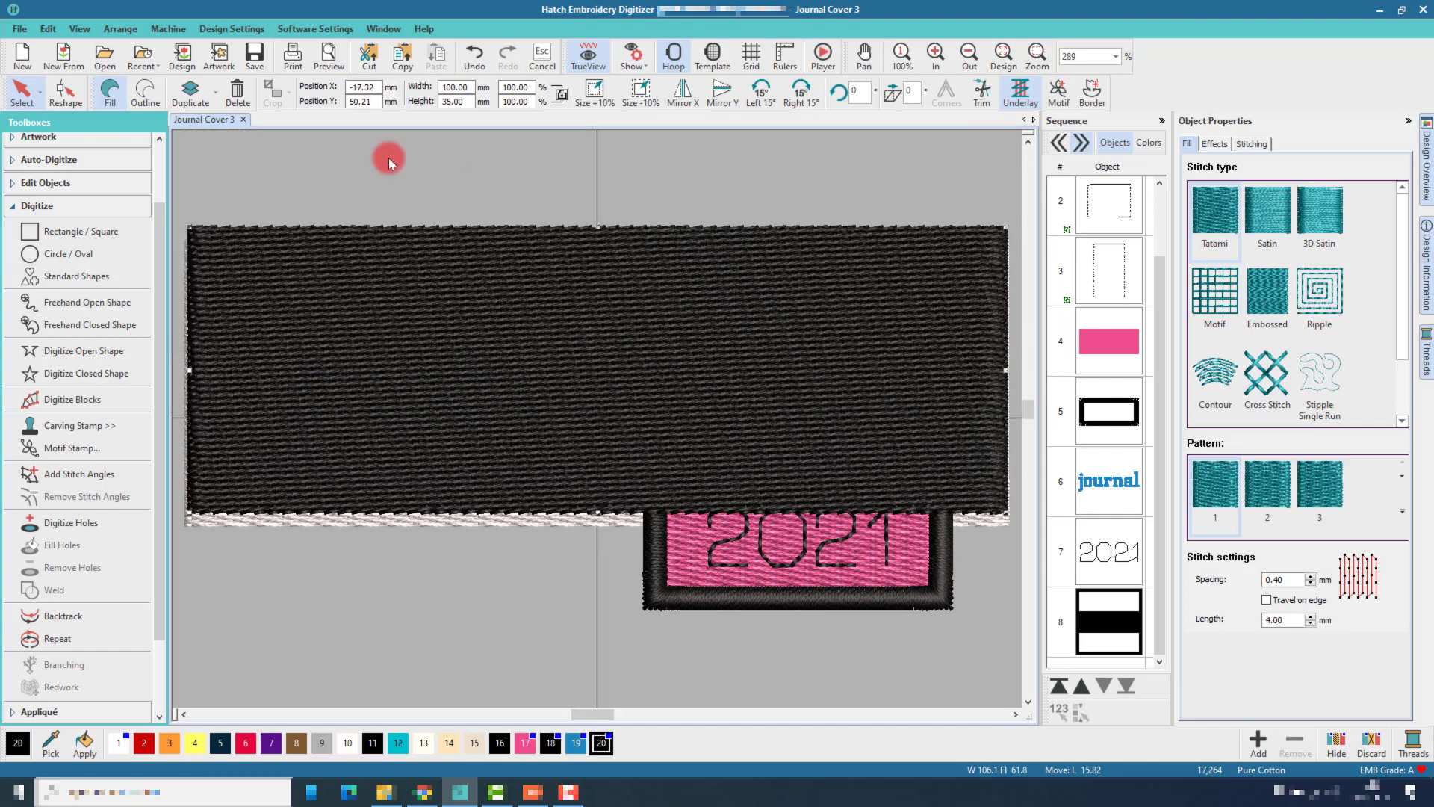
Step: Convert the 100 by 35 mm rectangle to an outline fitted to the white fill's edges and make it a 2.5 mm wide satin line
left_click(153, 100)
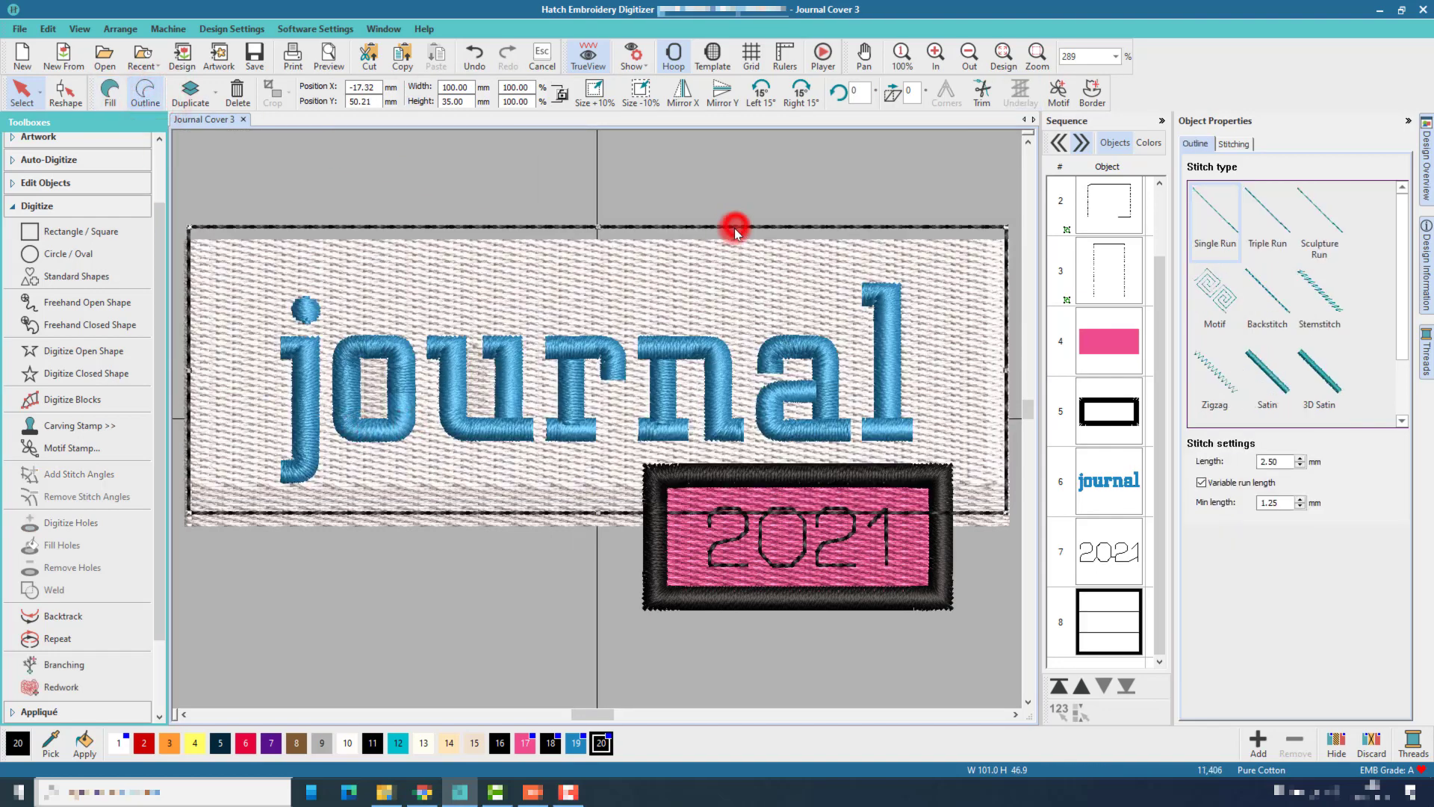
left_click_drag(733, 227, 738, 236)
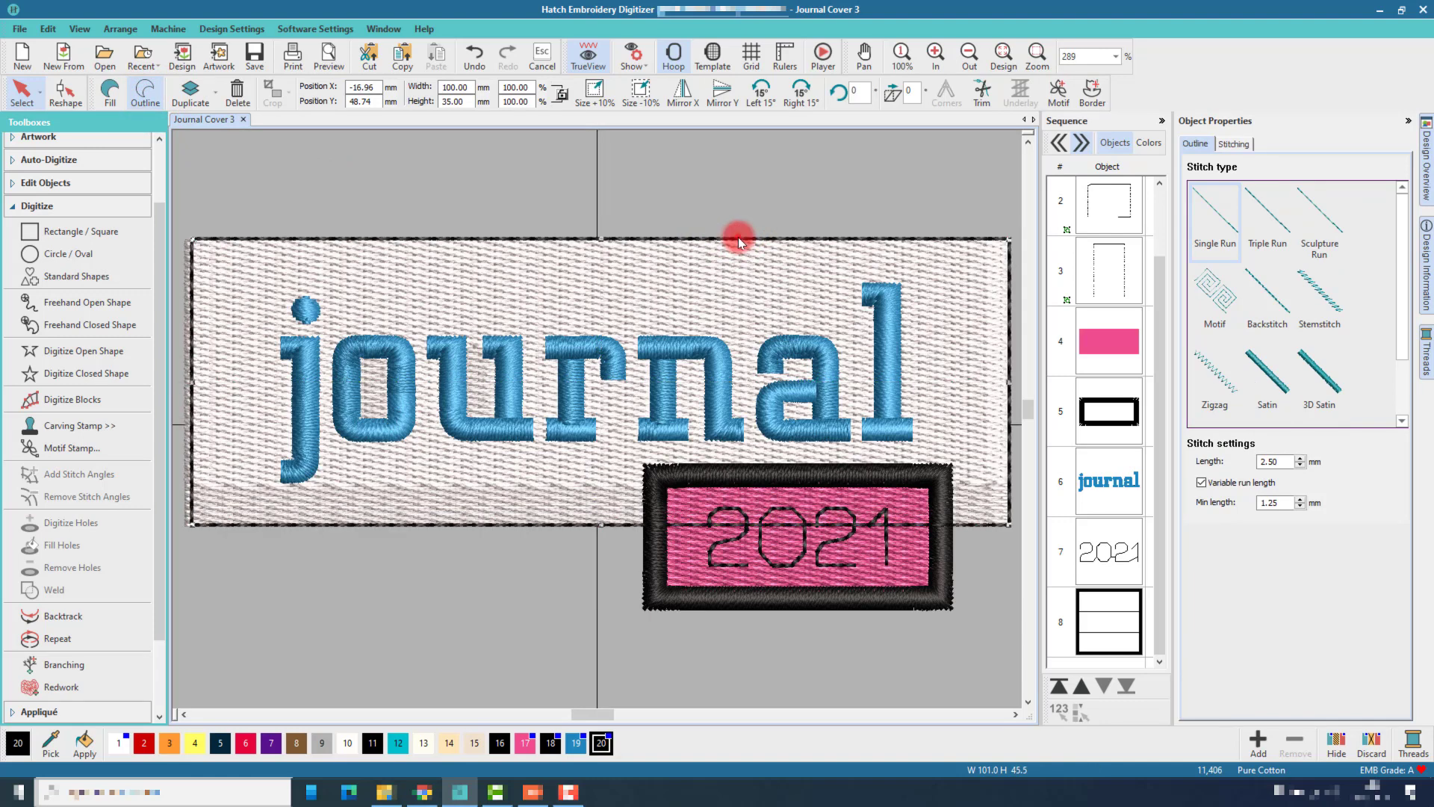
left_click_drag(736, 238, 733, 238)
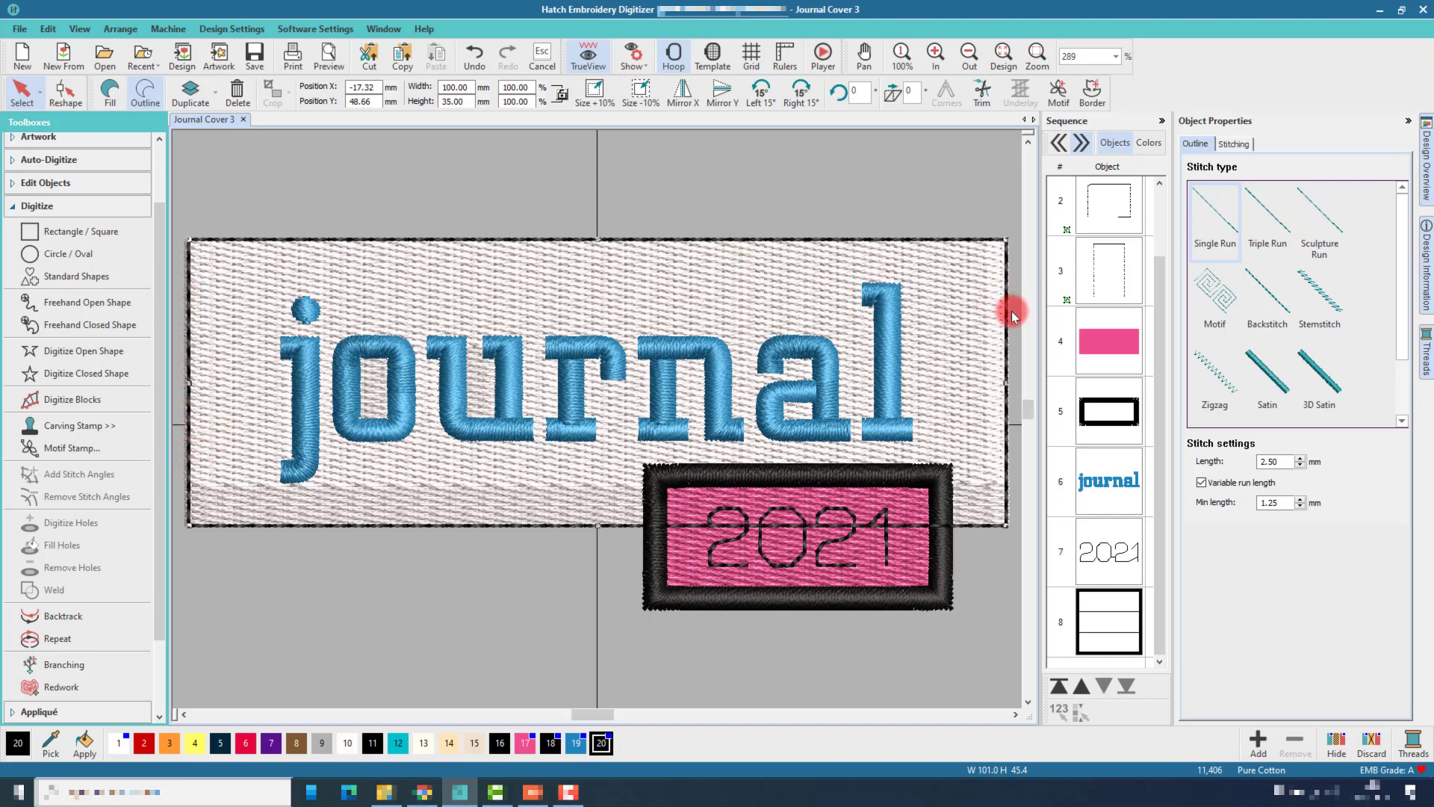
key("Left")
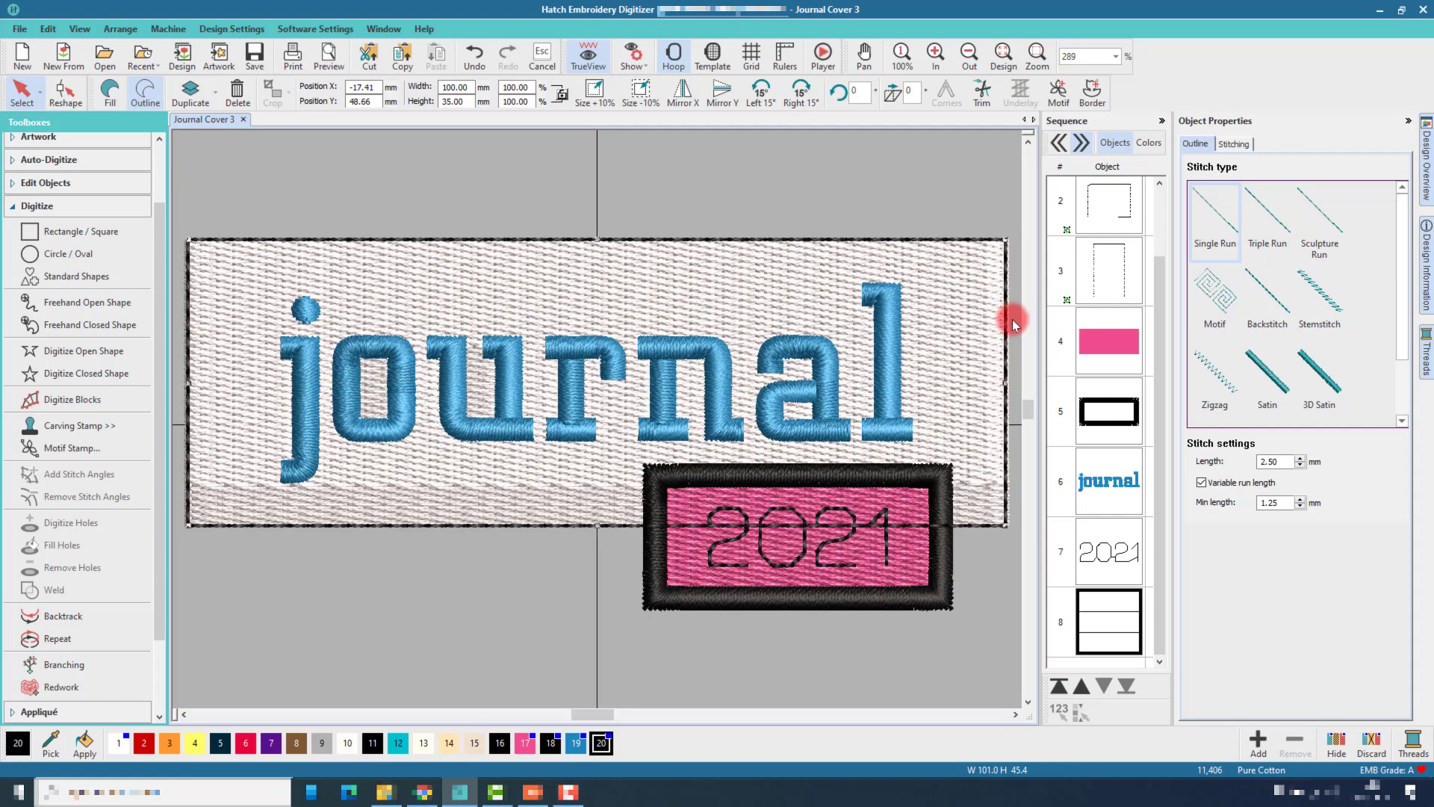
left_click(1278, 374)
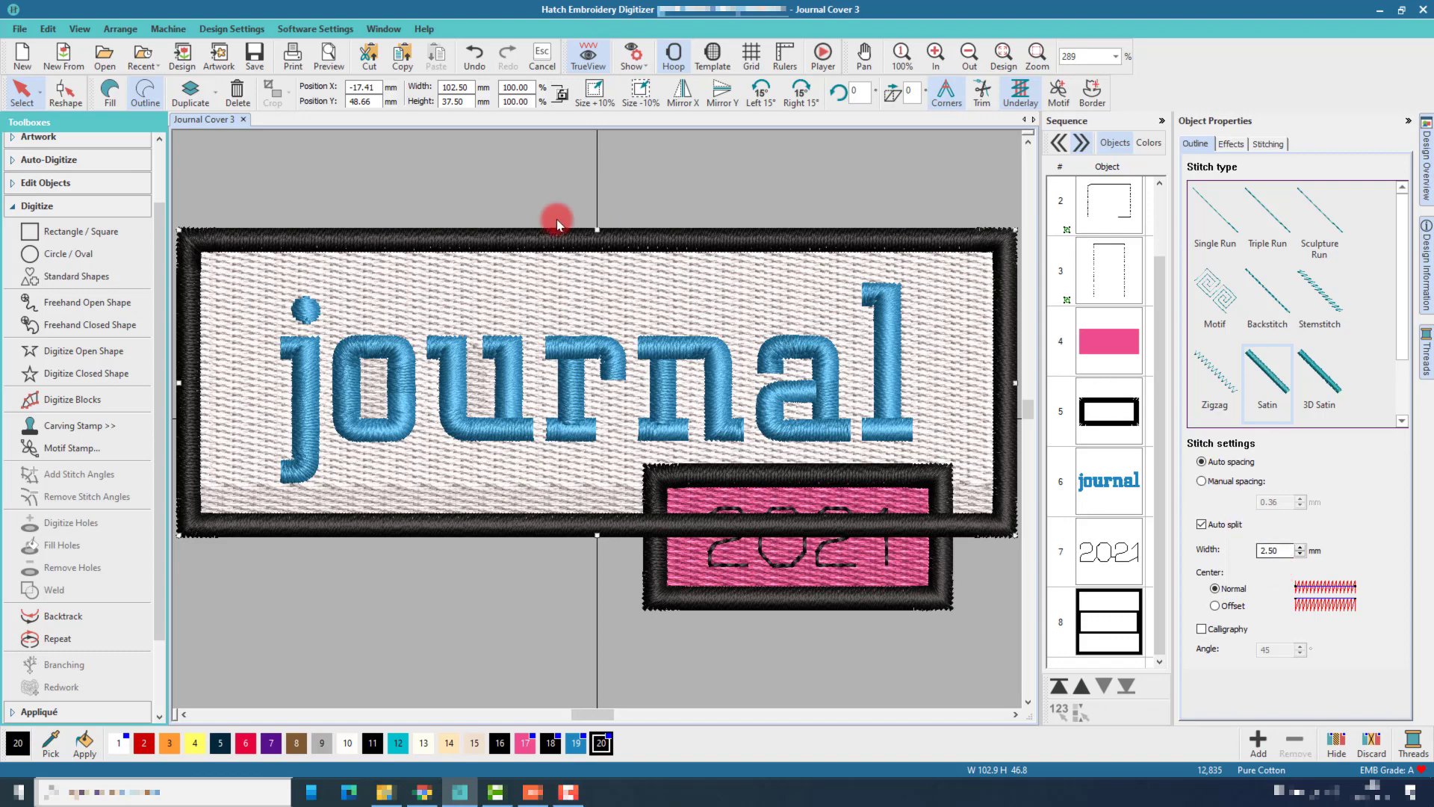
Step: Select the white fill group, large black border and both letterings together and align their centers
left_click(970, 56)
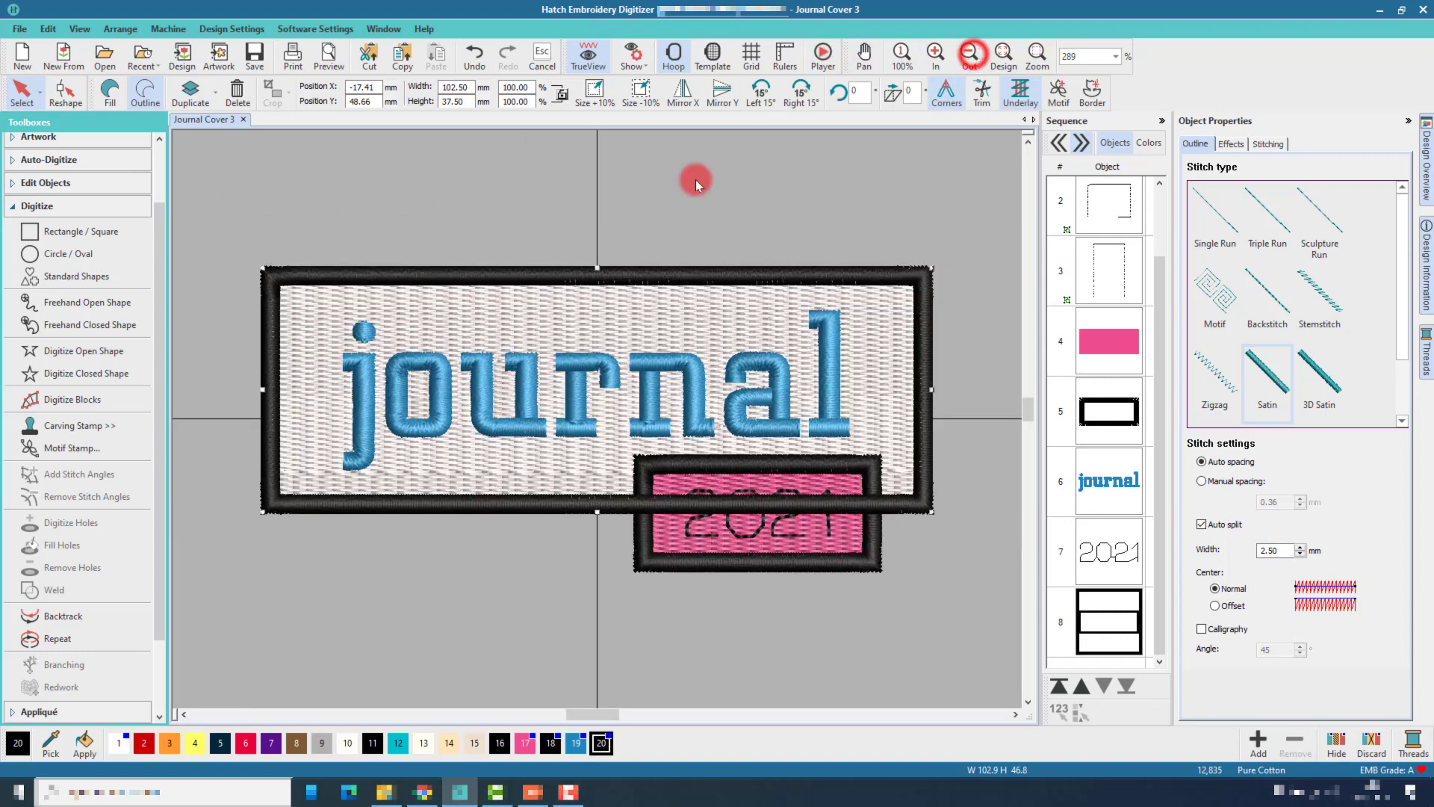
left_click_drag(237, 243, 955, 553)
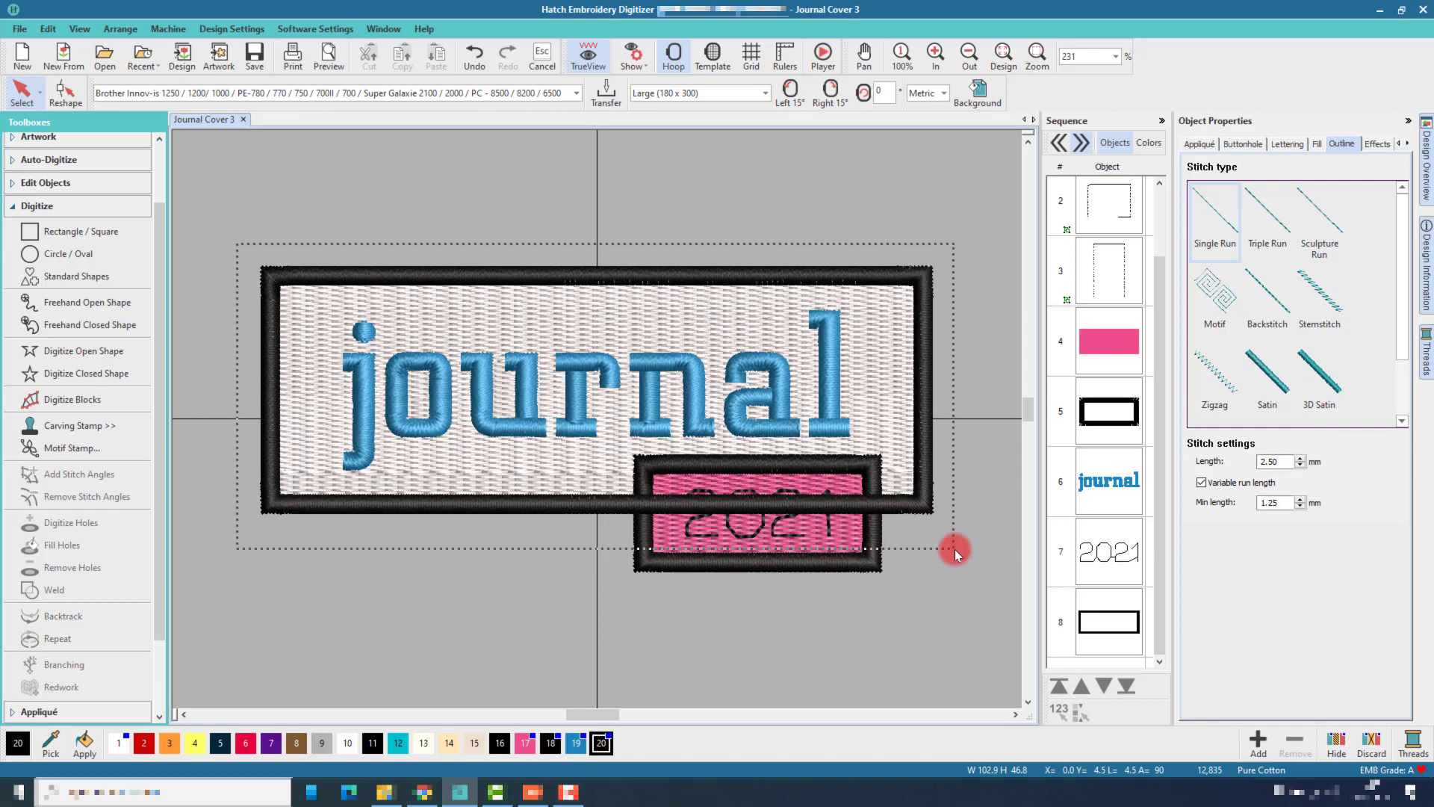
left_click_drag(955, 549, 955, 549)
right_click(880, 381)
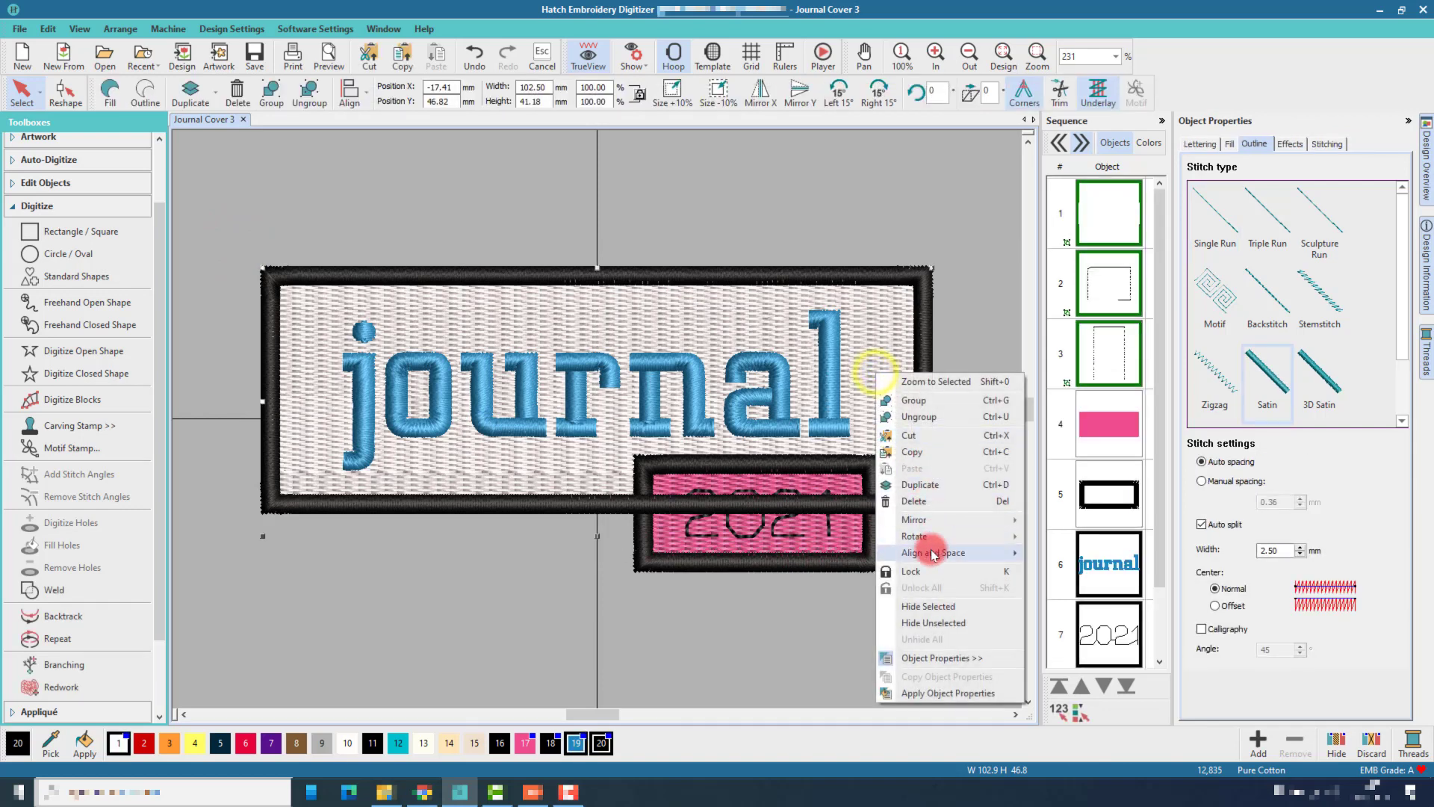
left_click(930, 551)
left_click(1073, 657)
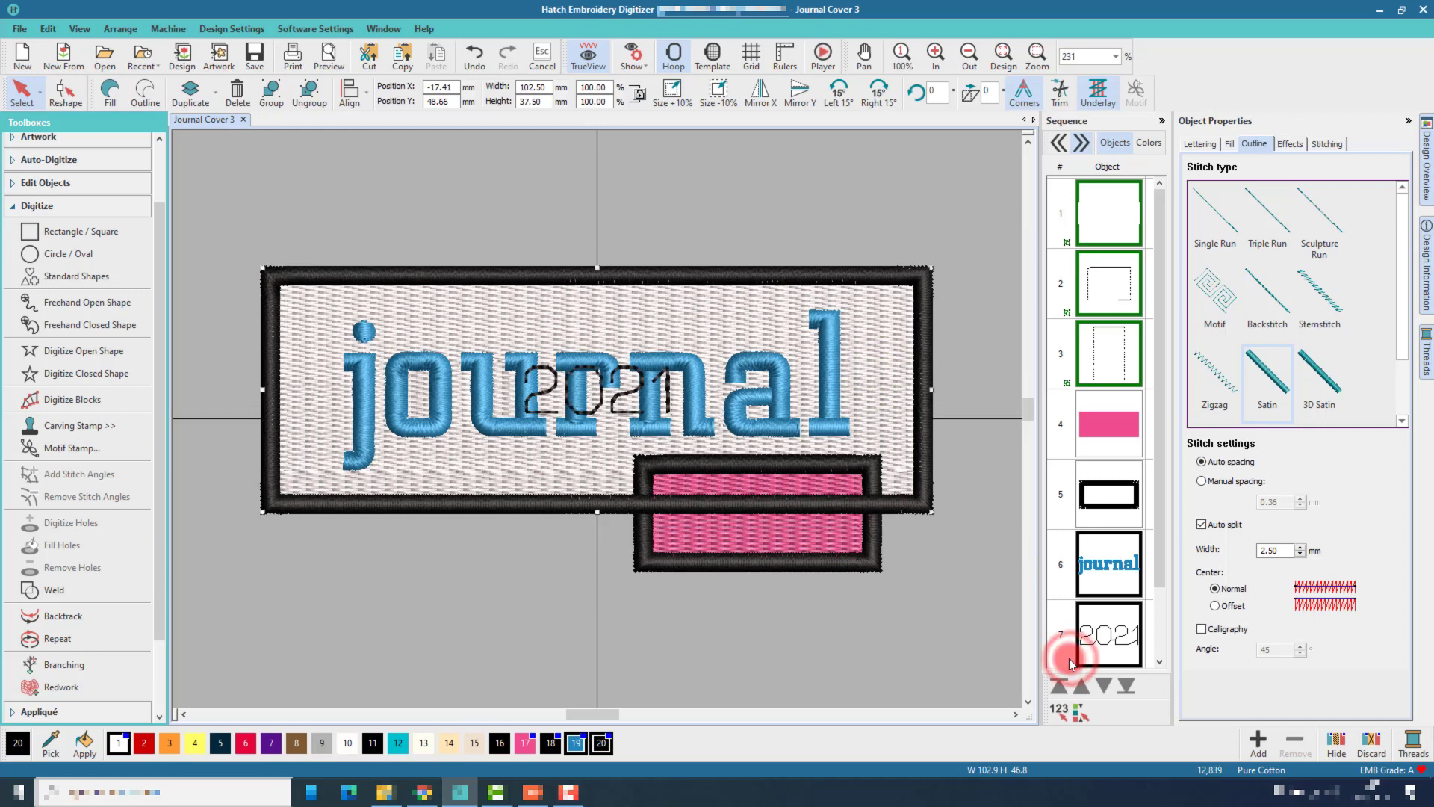
Step: Move the "2021" lettering back onto the pink rectangle and align its center with the small pink fill and black border
left_click(958, 423)
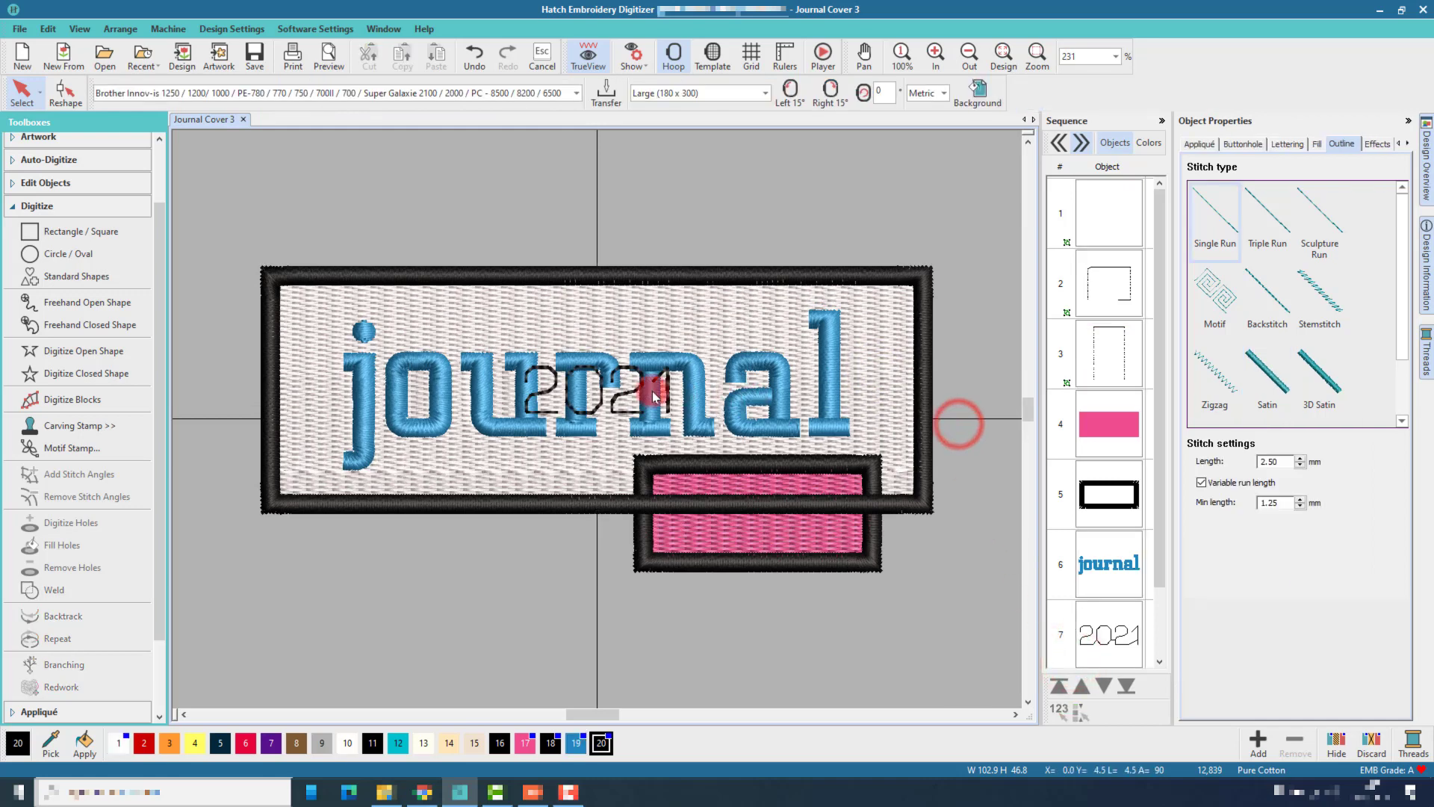
left_click_drag(632, 389, 794, 509)
left_click_drag(934, 624, 605, 446)
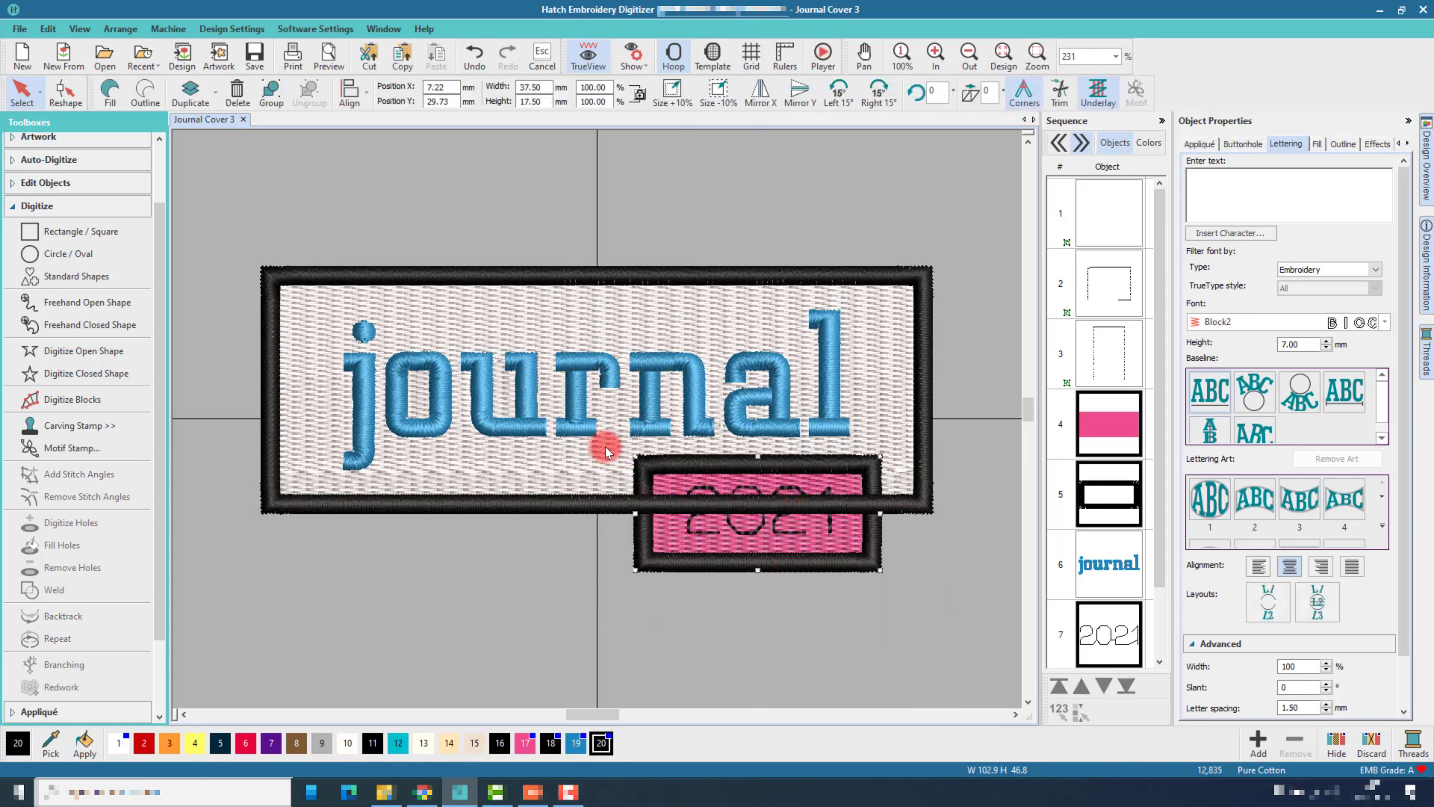
right_click(804, 532)
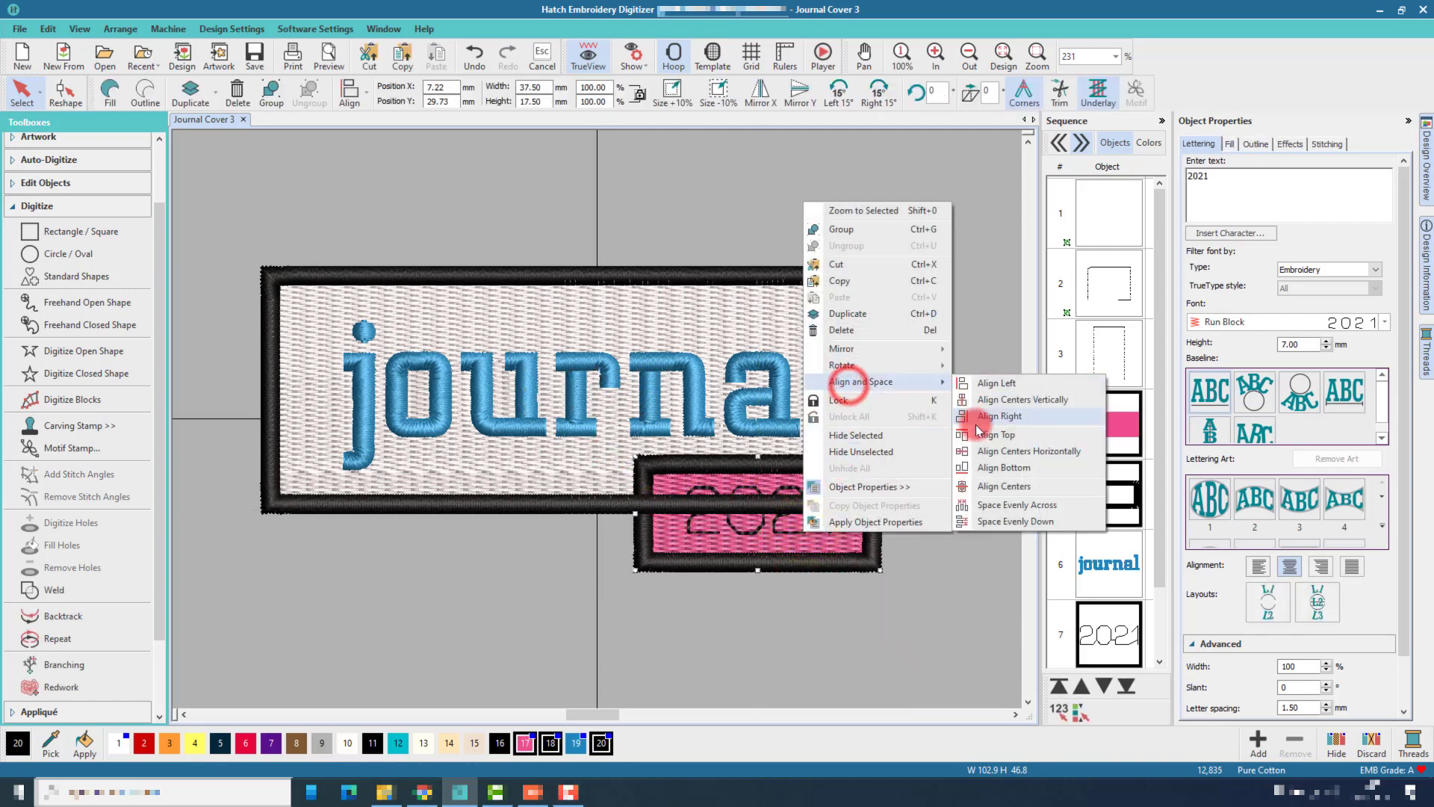
left_click(992, 489)
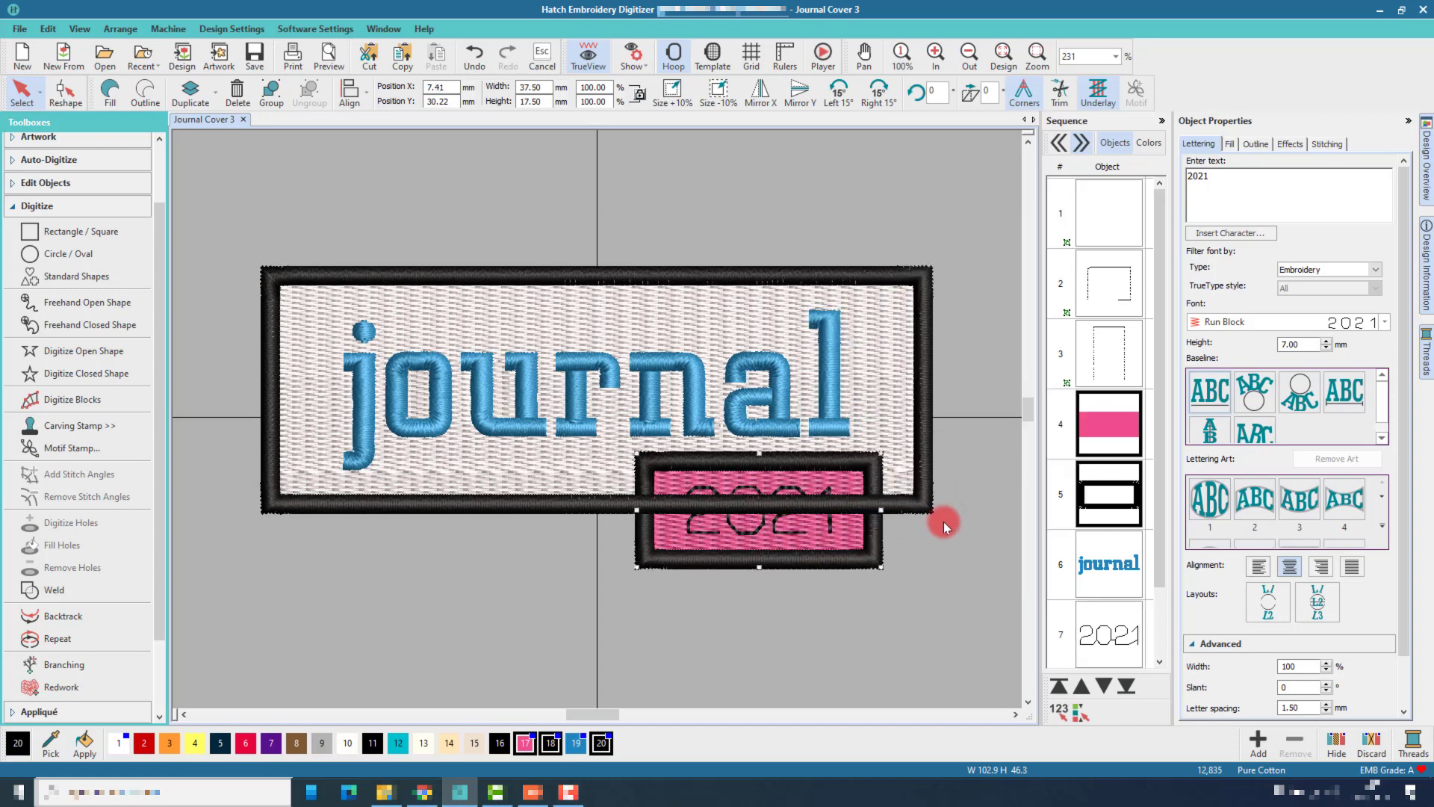
Step: Nudge the small pink rectangle with its border and "2021" lettering slightly down and to the left, and deselect it
key("Down")
key("Down")
key("Down")
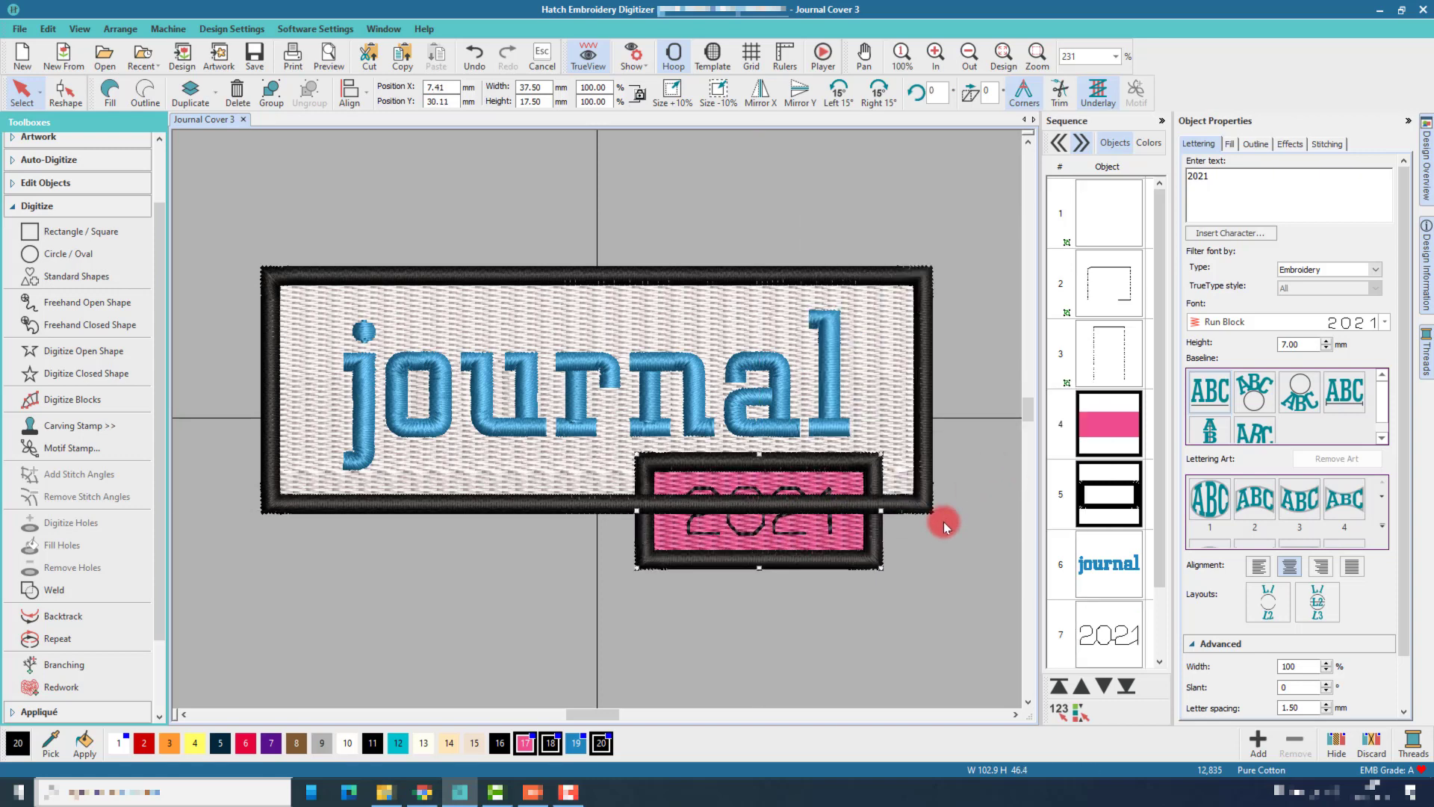
key("Down")
key("Down")
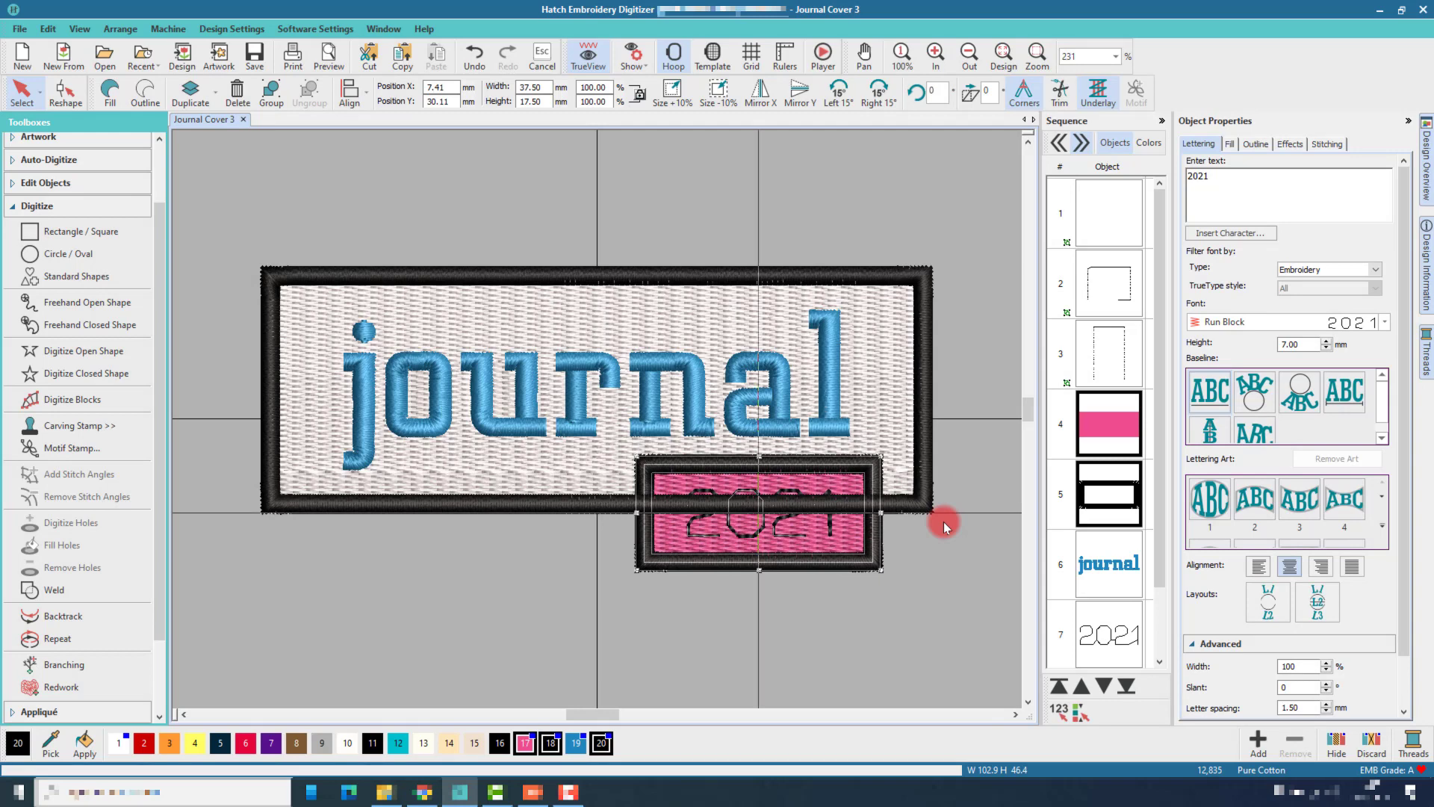
key("Left")
key("Left")
key("Left")
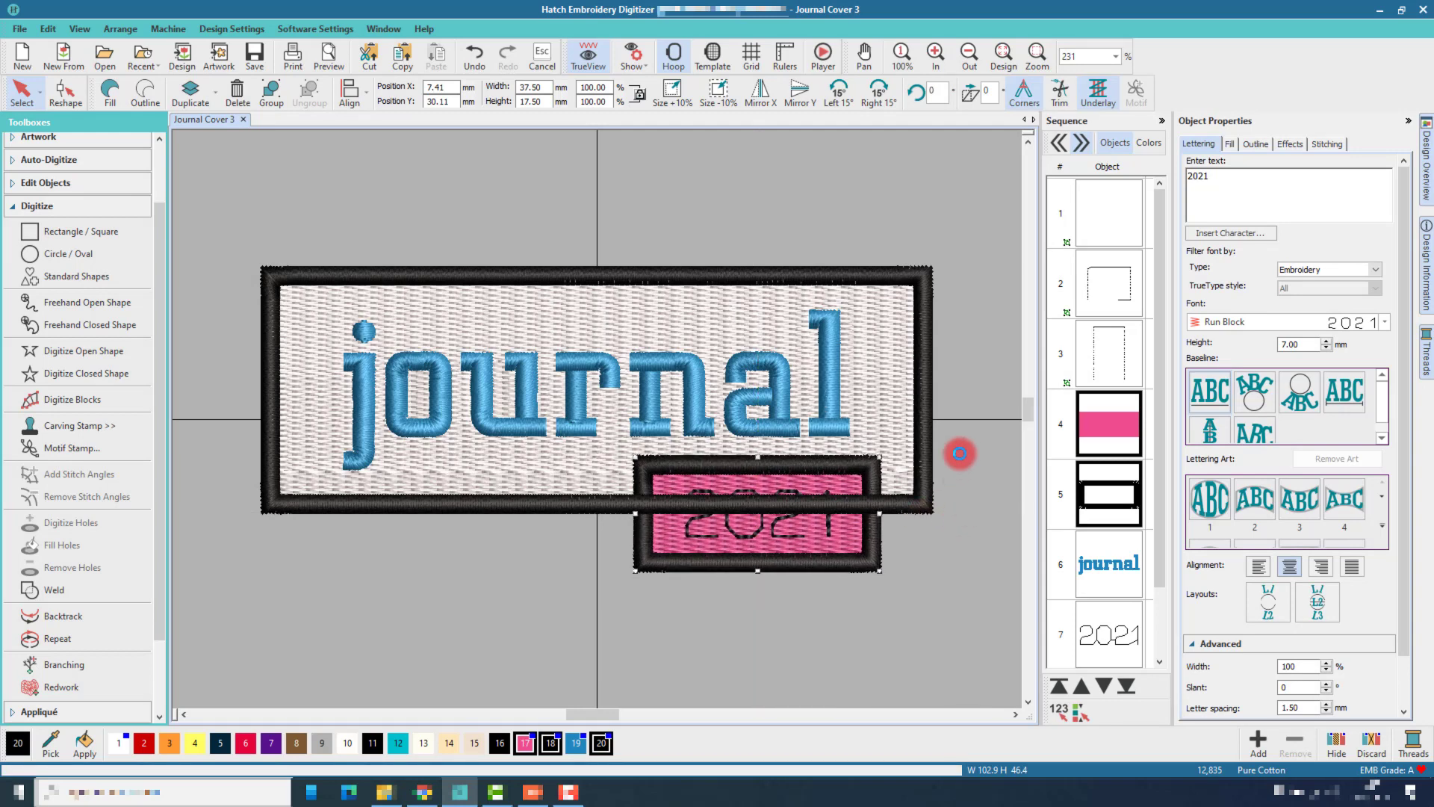
left_click(975, 402)
left_click(804, 461)
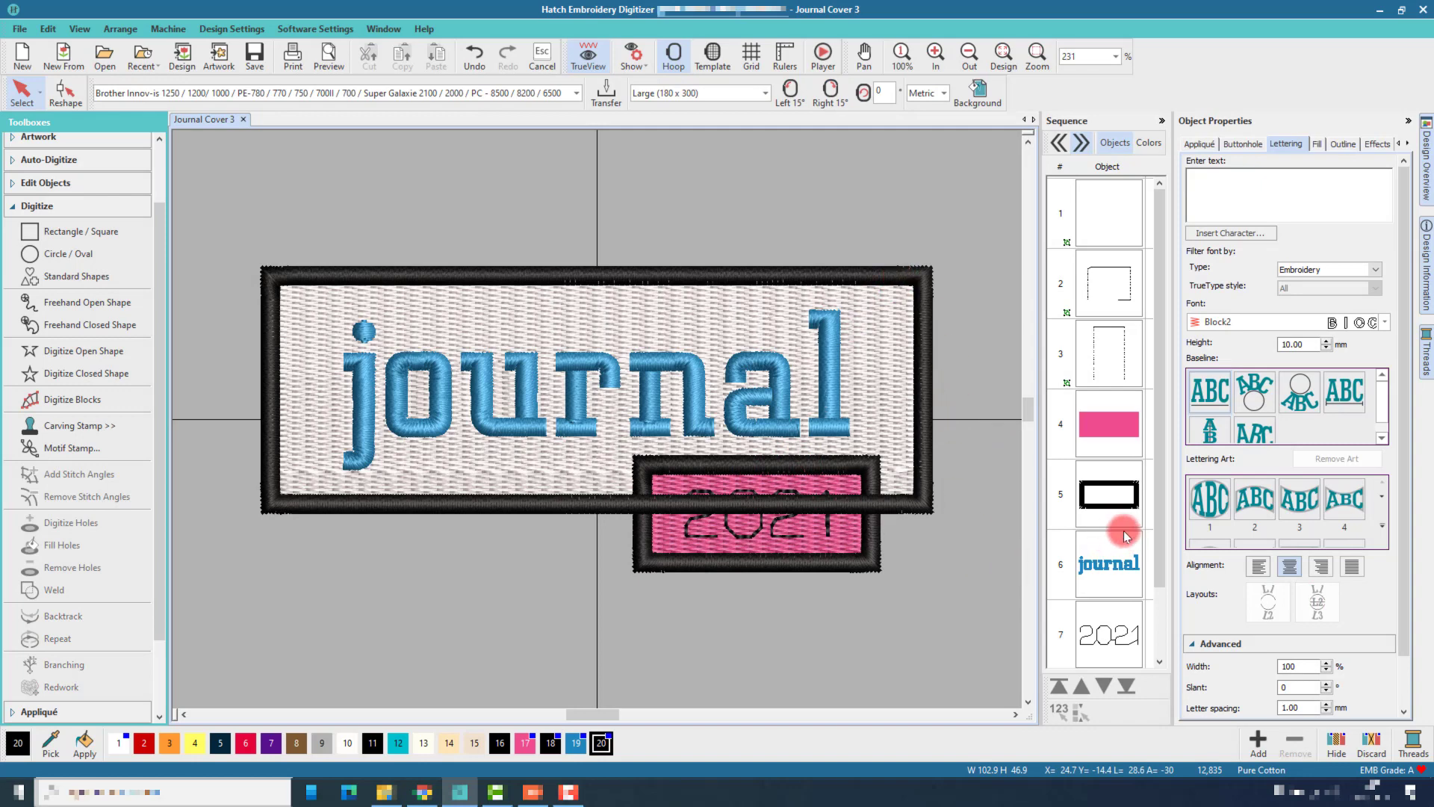
Step: Move the large black border earlier in the stitching sequence to position 4, just before the pink fill
scroll(1123, 531, "down", 1)
left_click(1112, 621)
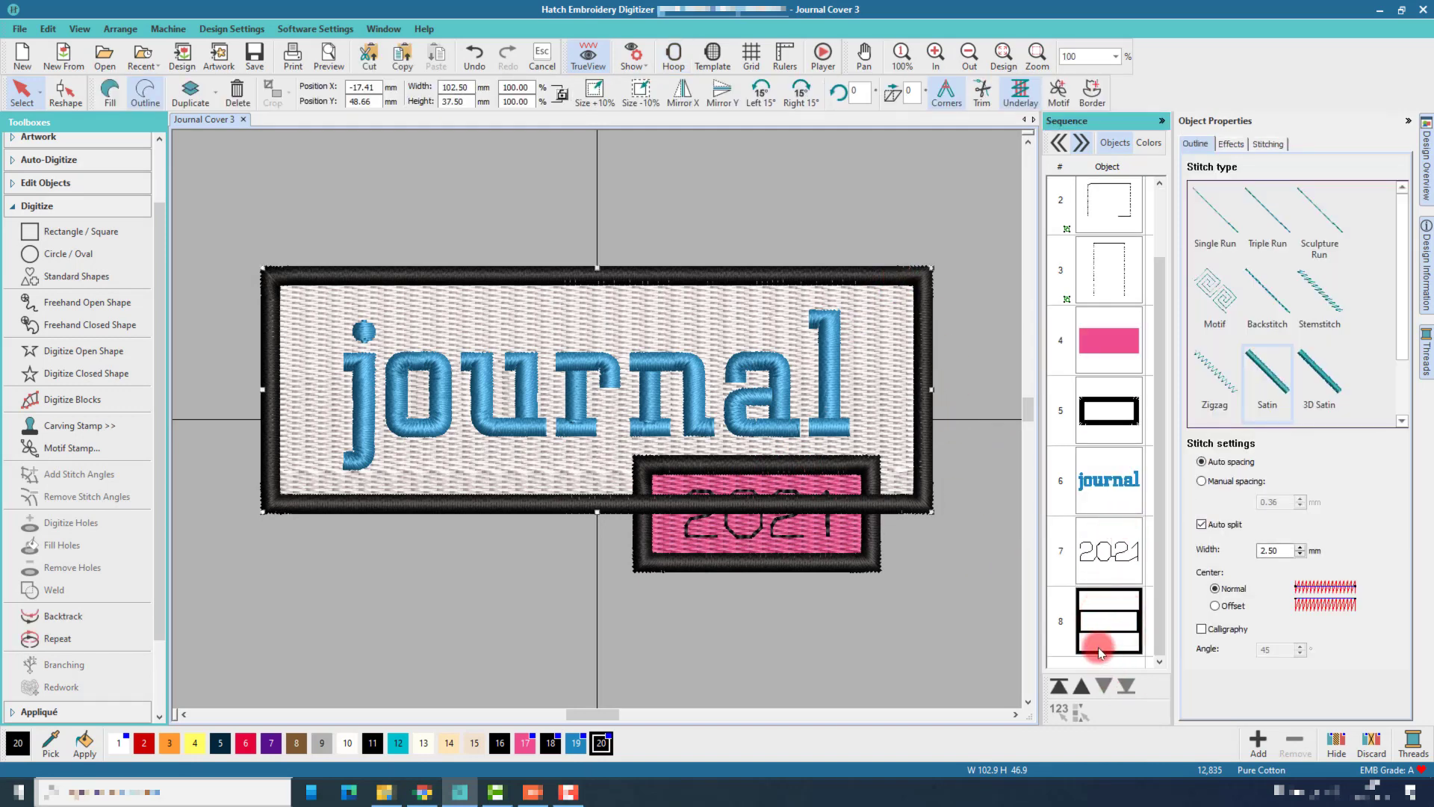
left_click(1083, 687)
left_click(1083, 687)
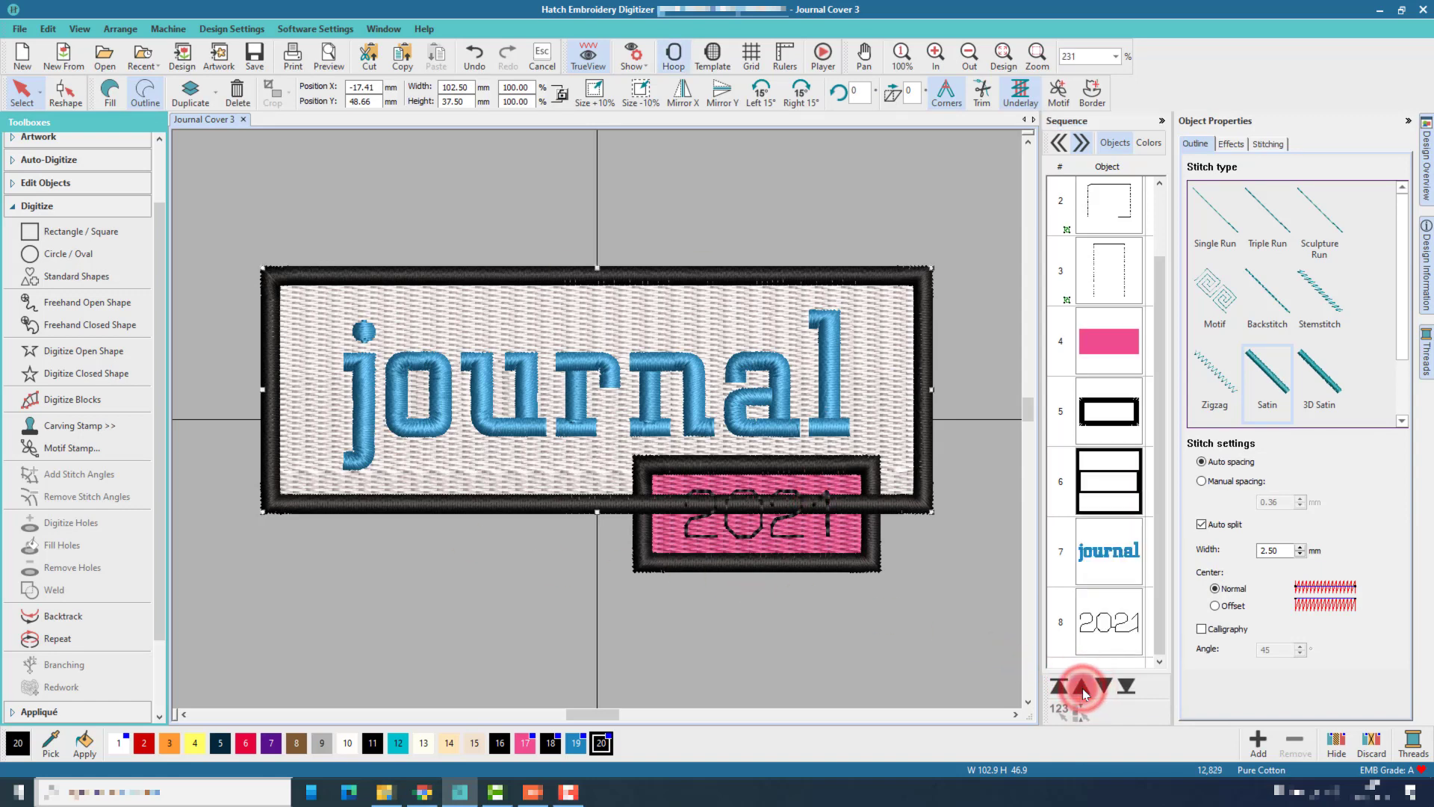
left_click(1082, 687)
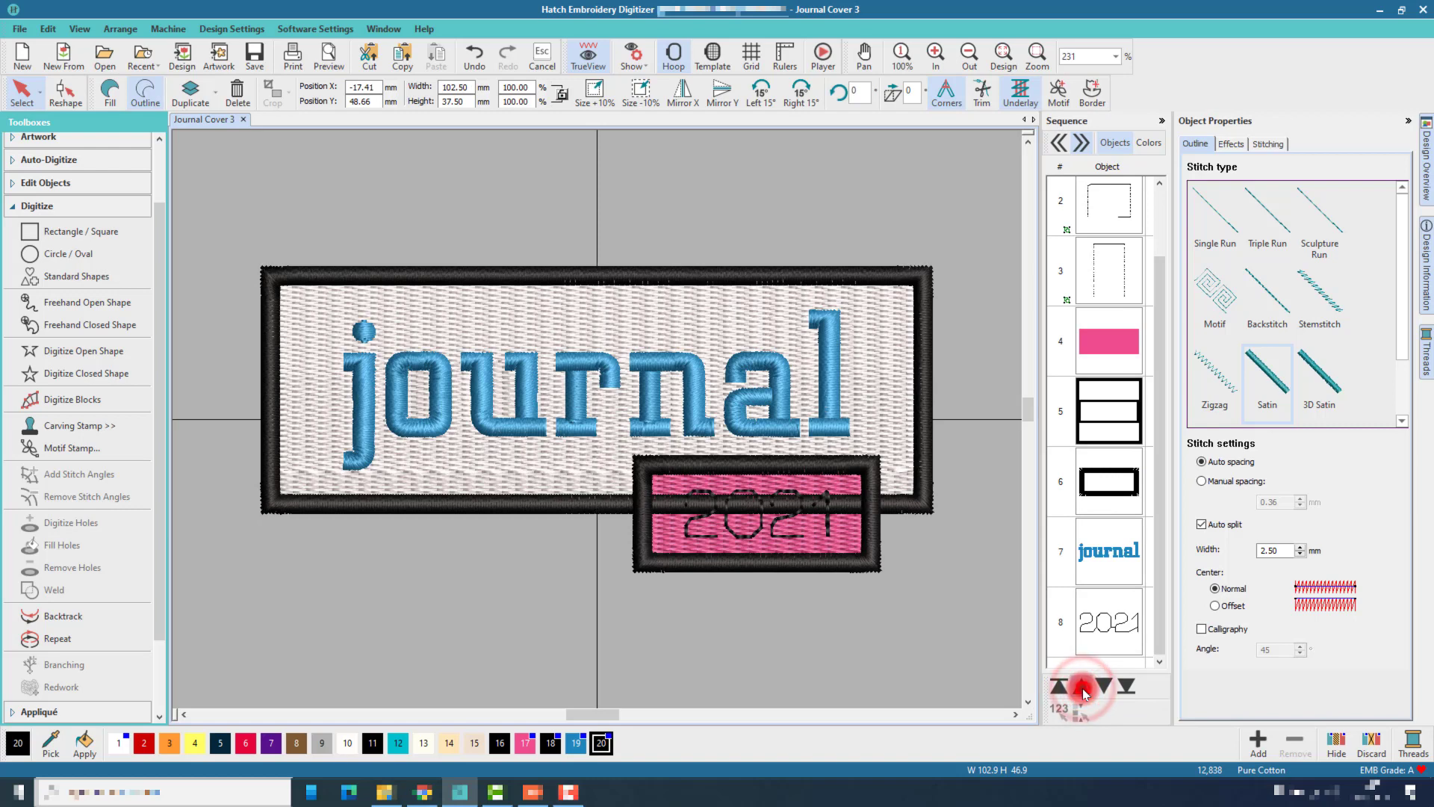
left_click(1082, 688)
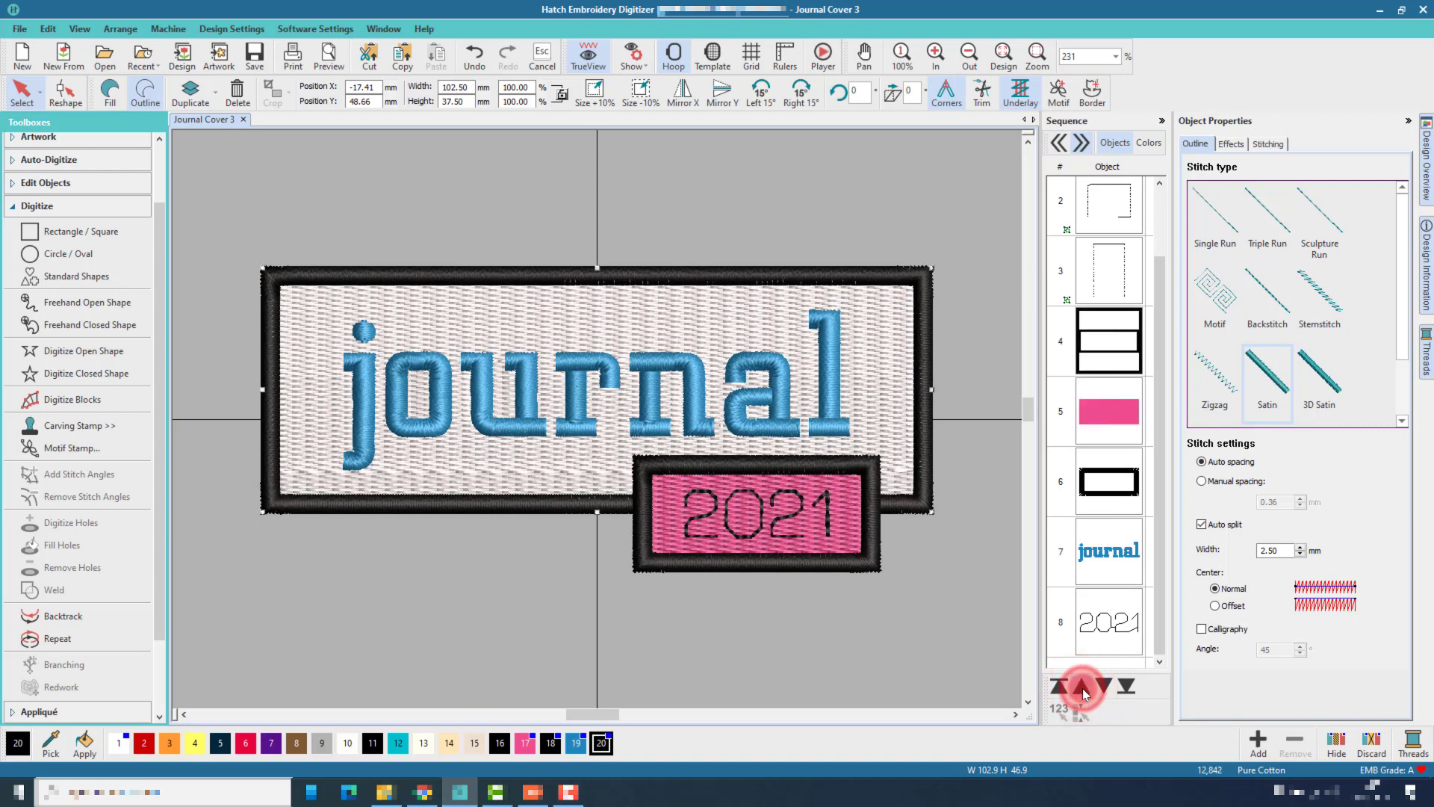
left_click(976, 647)
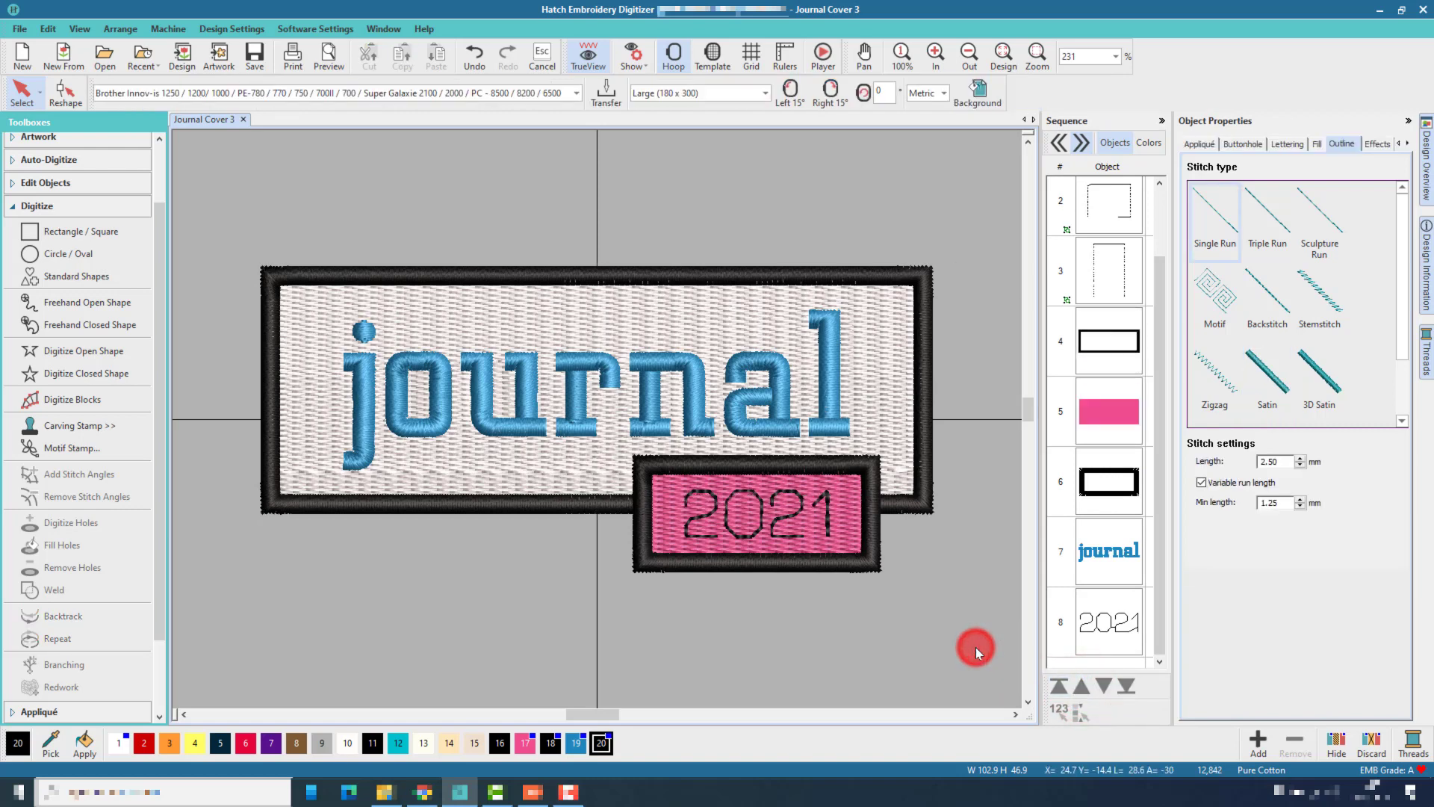
Step: Remove the overlaps beneath the small pink fill and check the cut large border in the sequence
left_click(1114, 406)
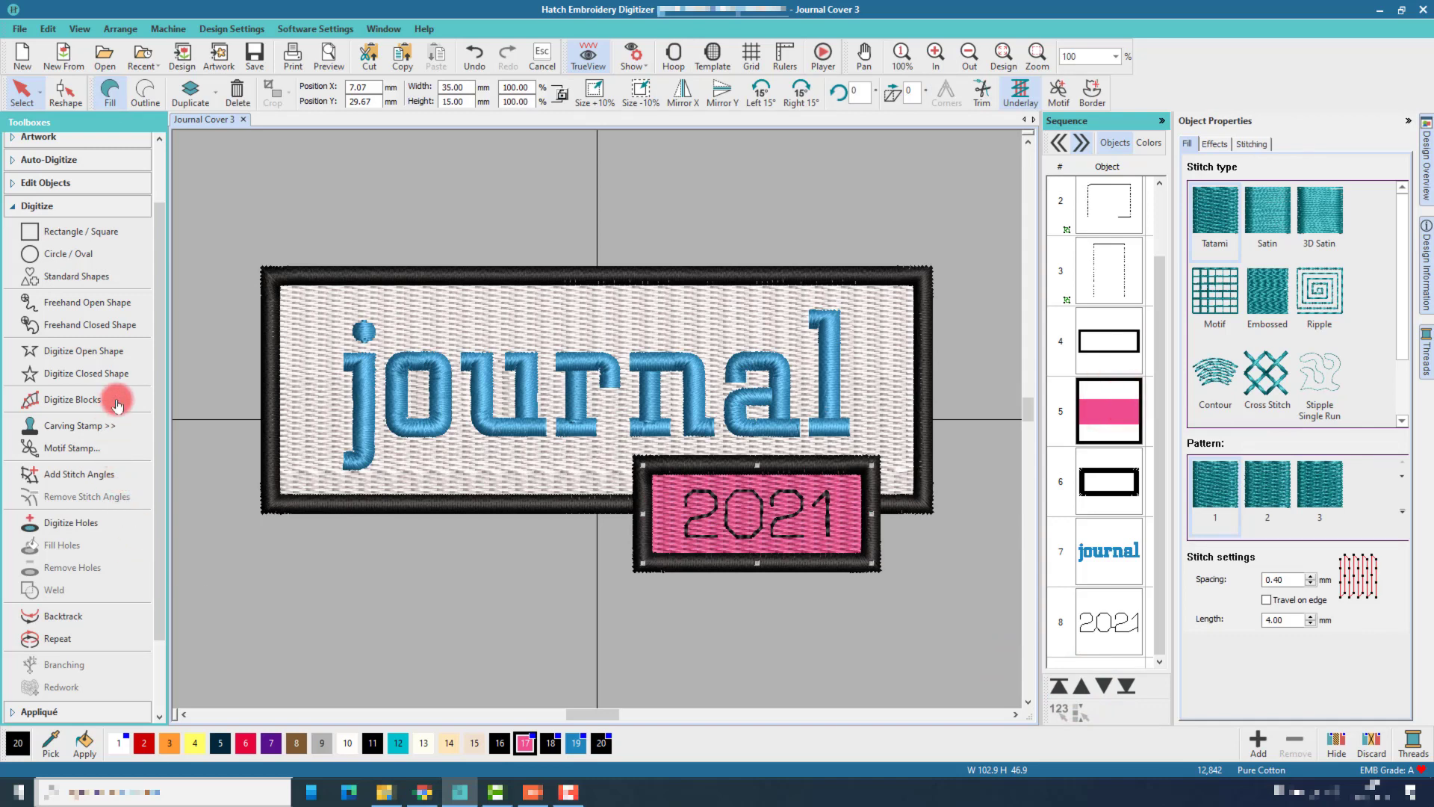
left_click(48, 183)
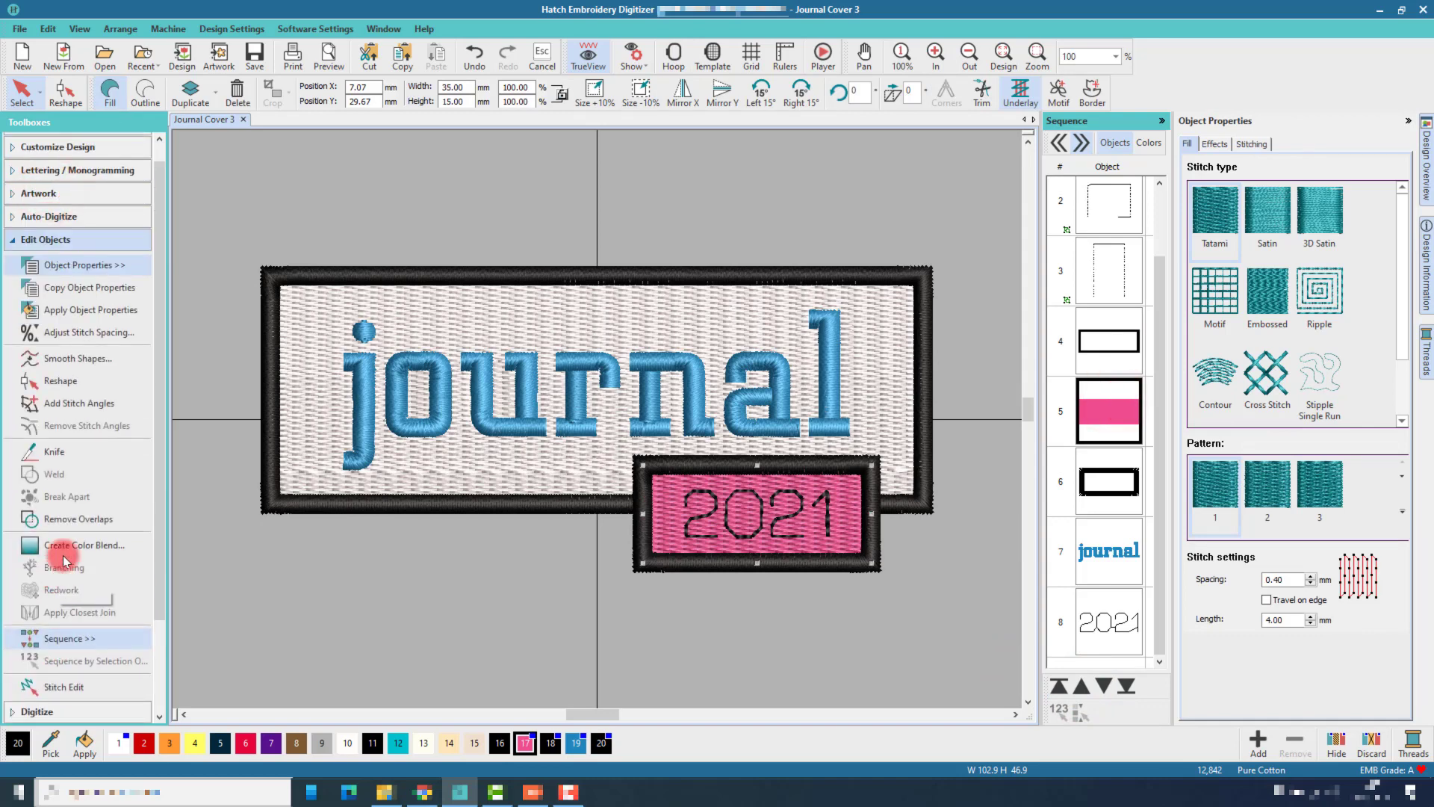
left_click(66, 523)
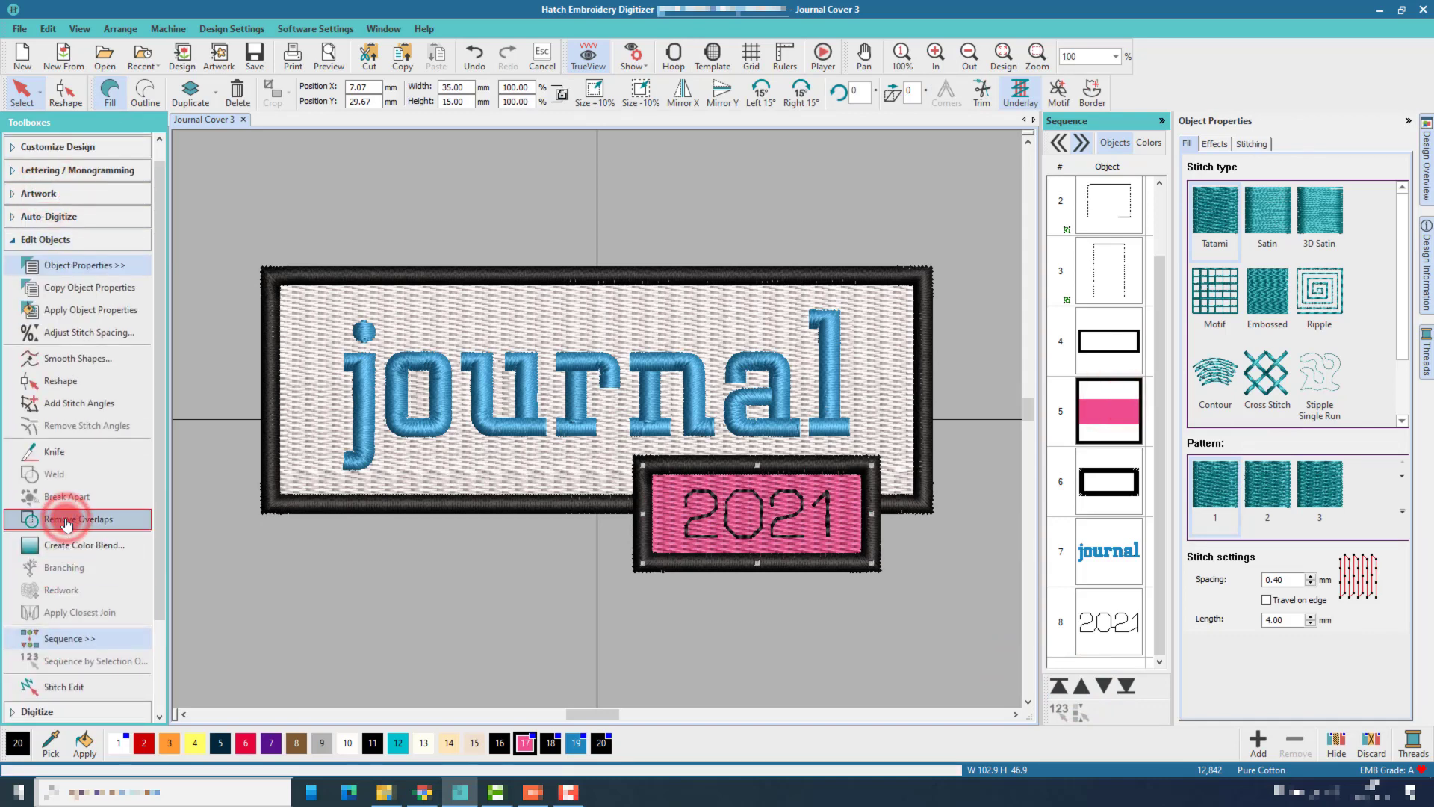
left_click(1091, 344)
left_click(1110, 428)
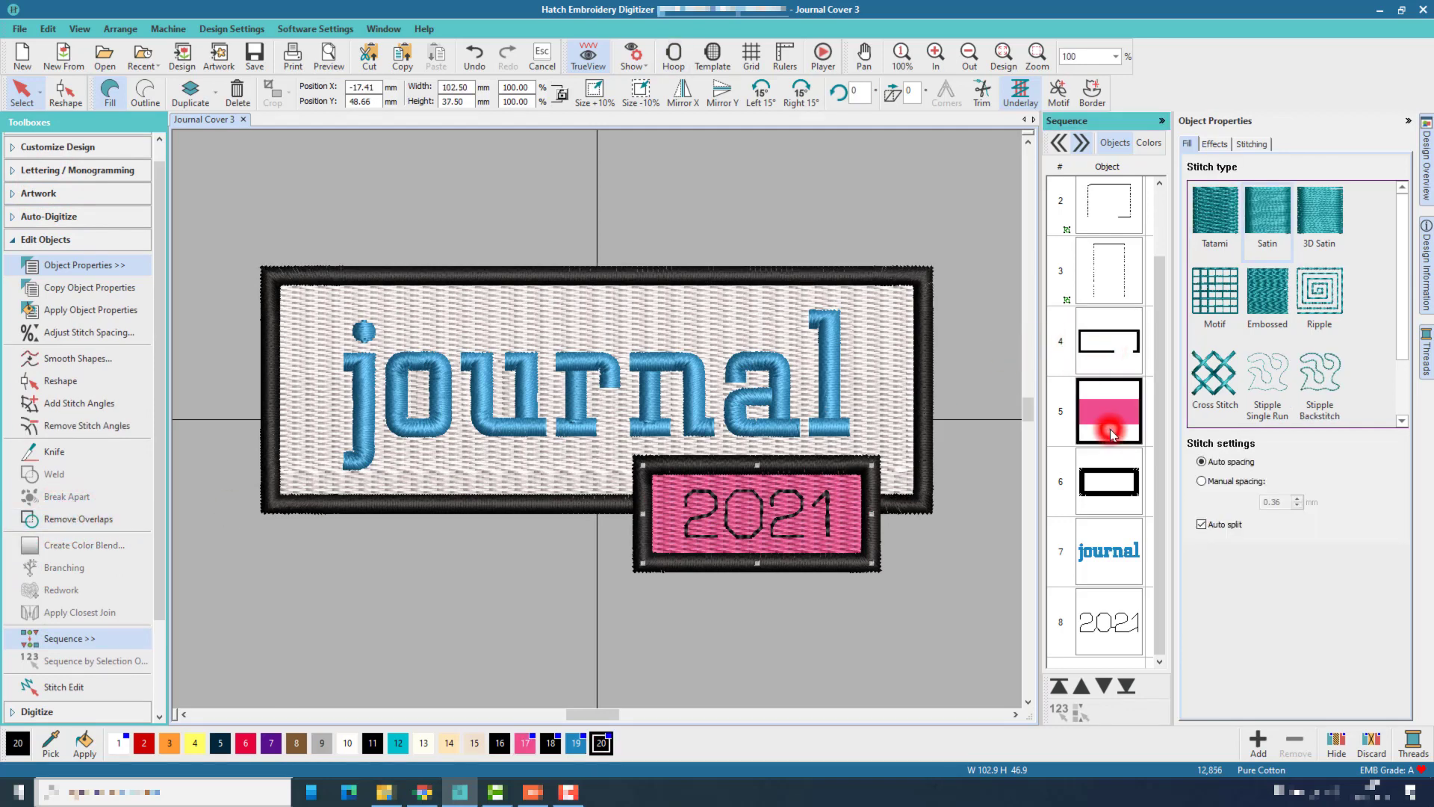
Step: Hide the small pink fill and its black border so the large border's cut ends are exposed
left_click(1111, 487, "ctrl")
right_click(1111, 492)
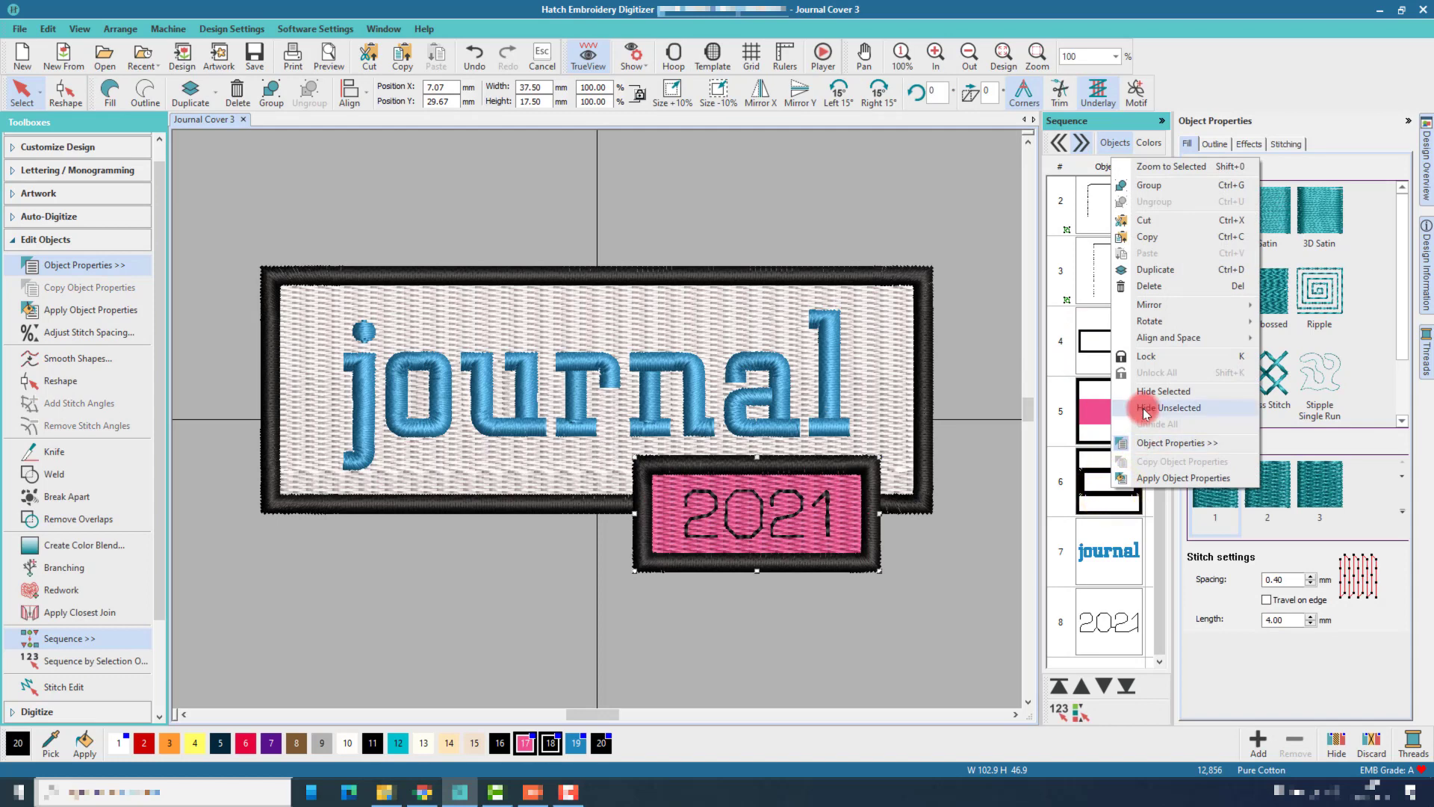
left_click(1145, 392)
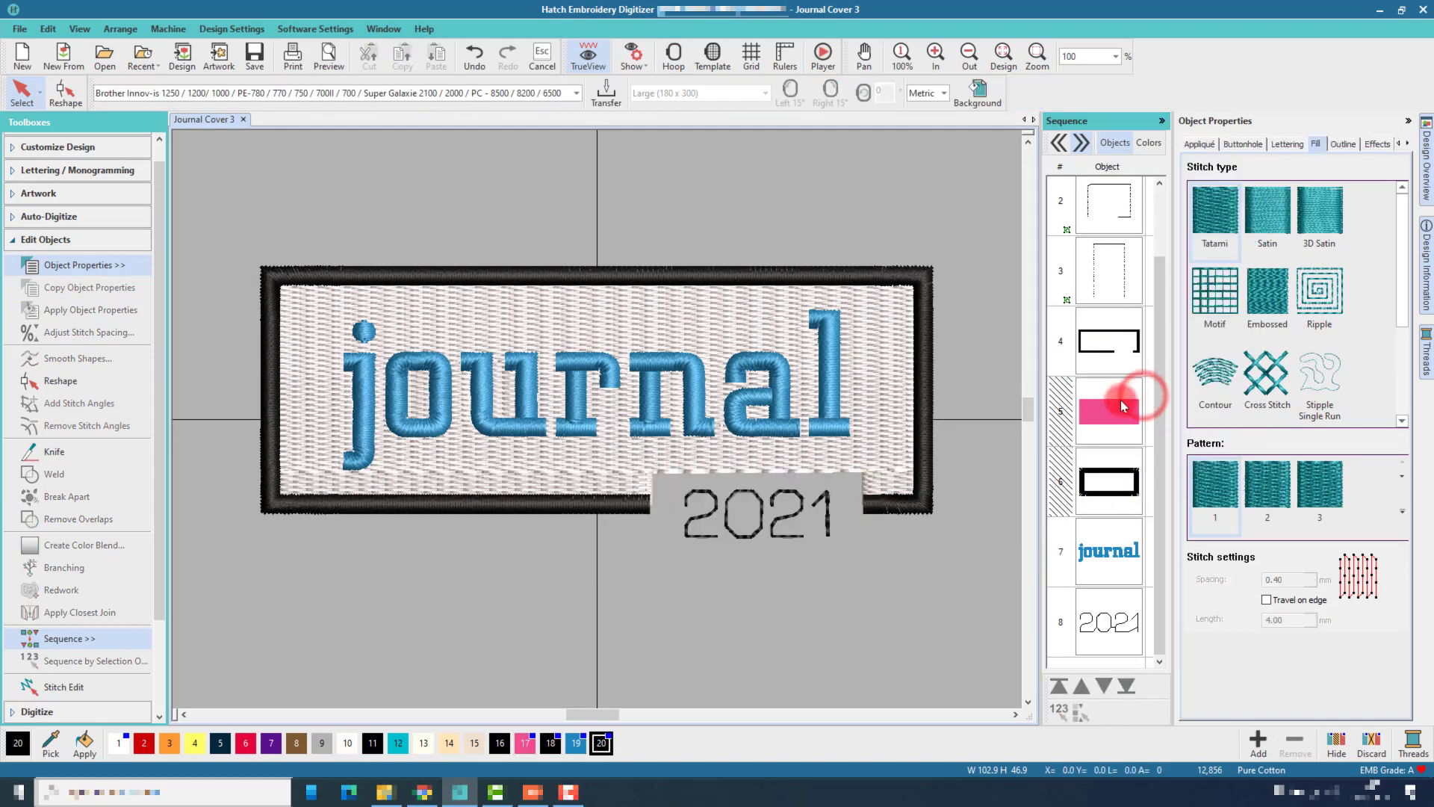
Step: Show the reshape points of the large black border and examine its cut ends around the "2021" lettering
left_click(871, 505)
left_click(65, 91)
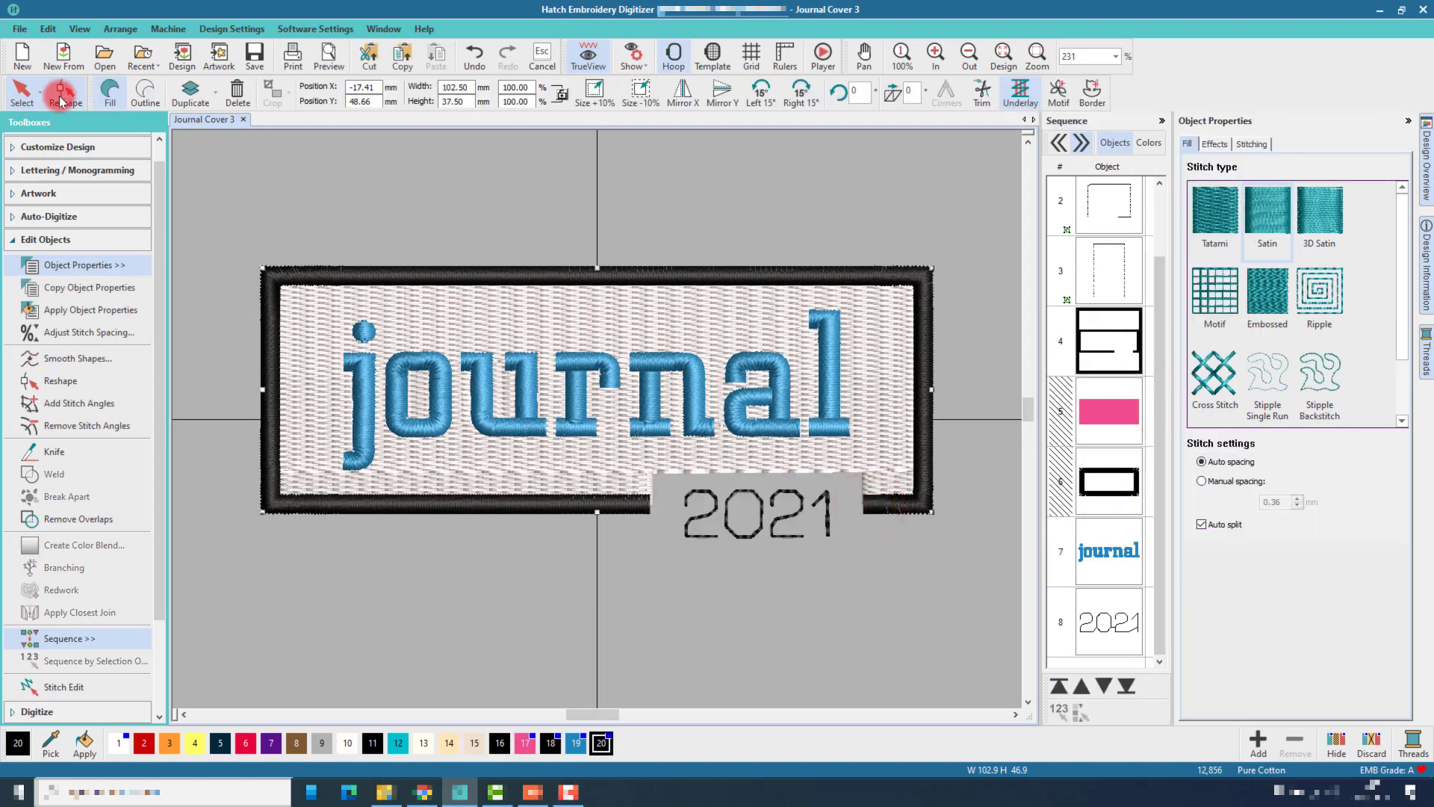
left_click(646, 505)
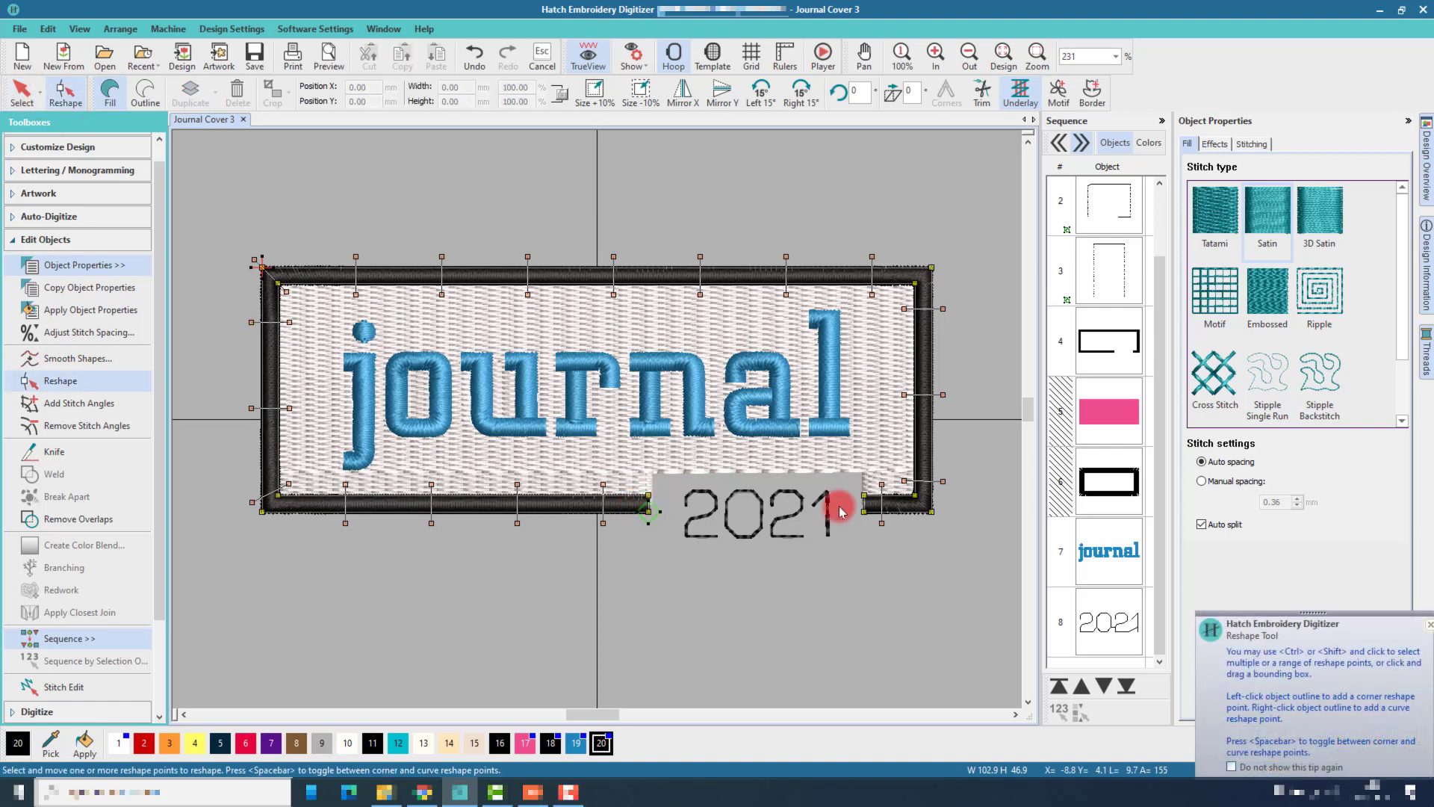
left_click(1003, 56)
left_click(632, 472)
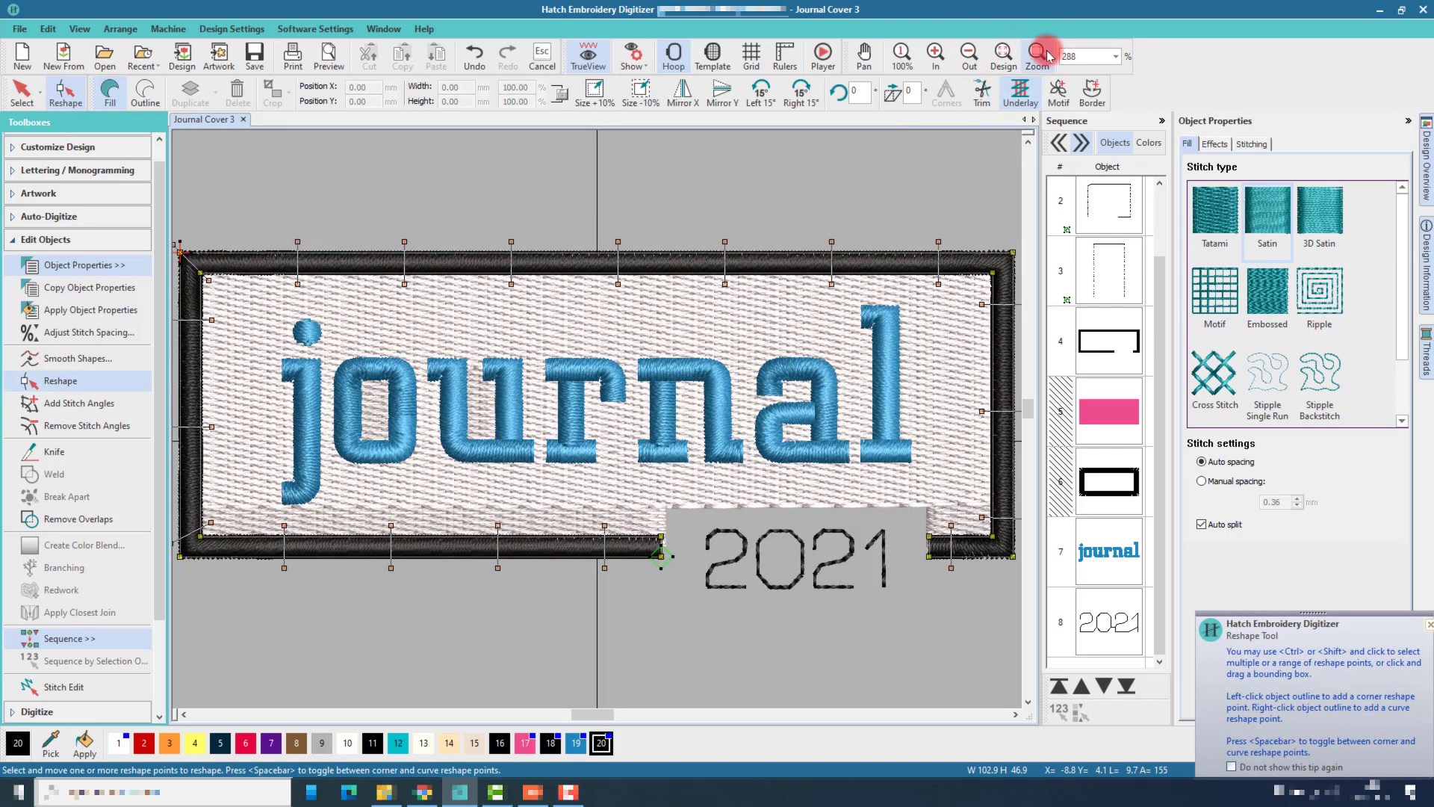
left_click(1037, 53)
left_click_drag(627, 467, 957, 621)
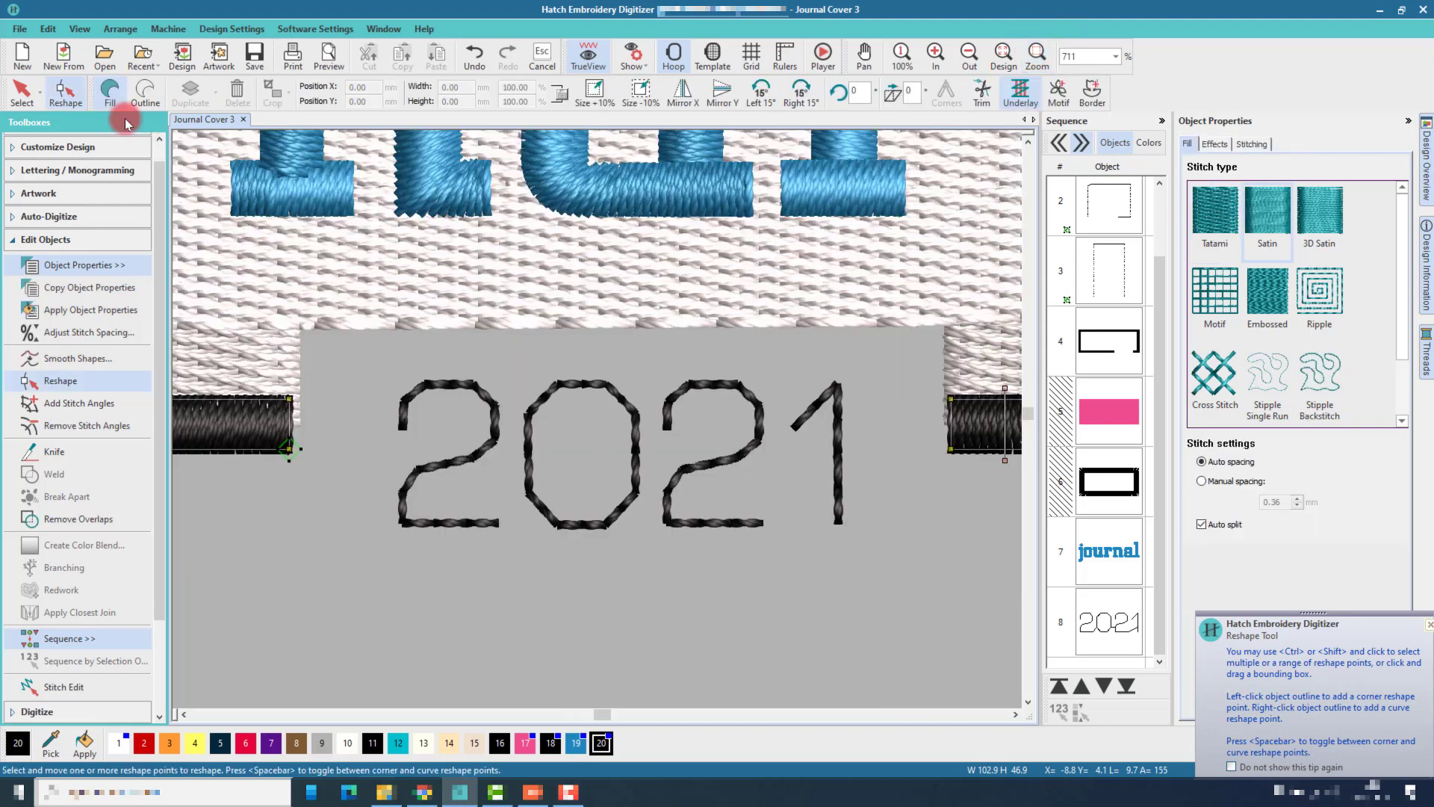
Step: Reselect the large black border and reshape its left cut end, moving both corner nodes slightly left
left_click(22, 90)
left_click(296, 453)
left_click(282, 440)
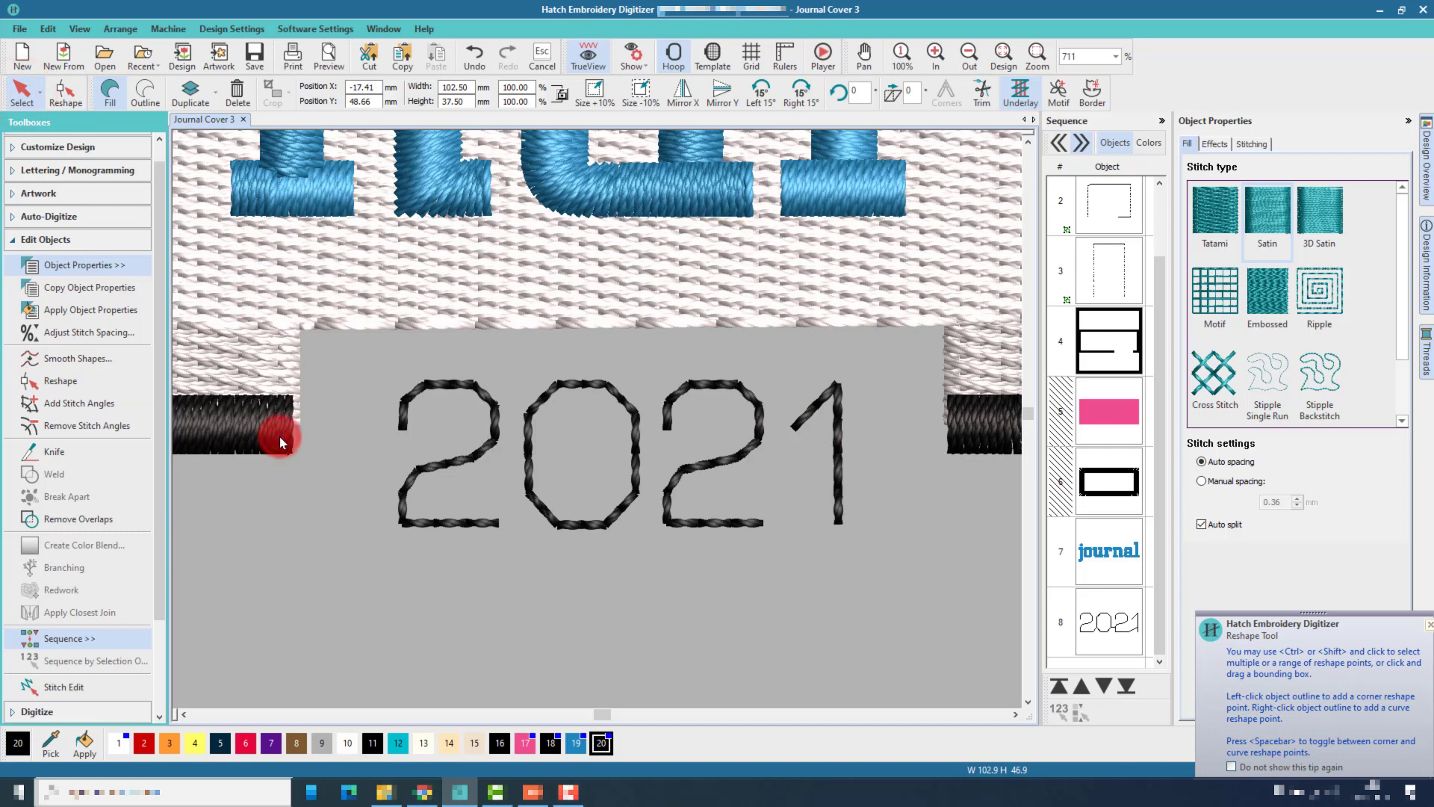
left_click(243, 424)
left_click(1098, 333)
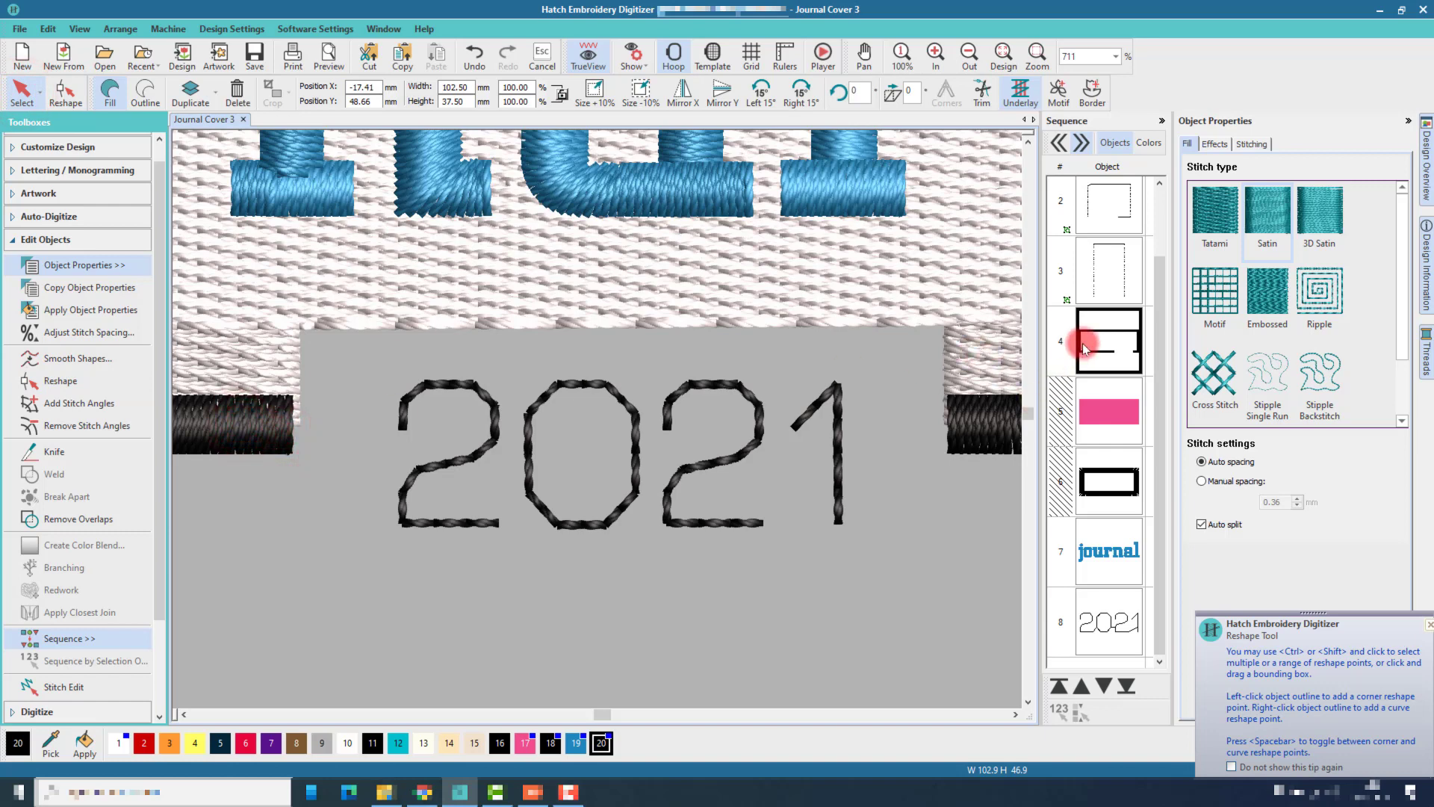
left_click(69, 94)
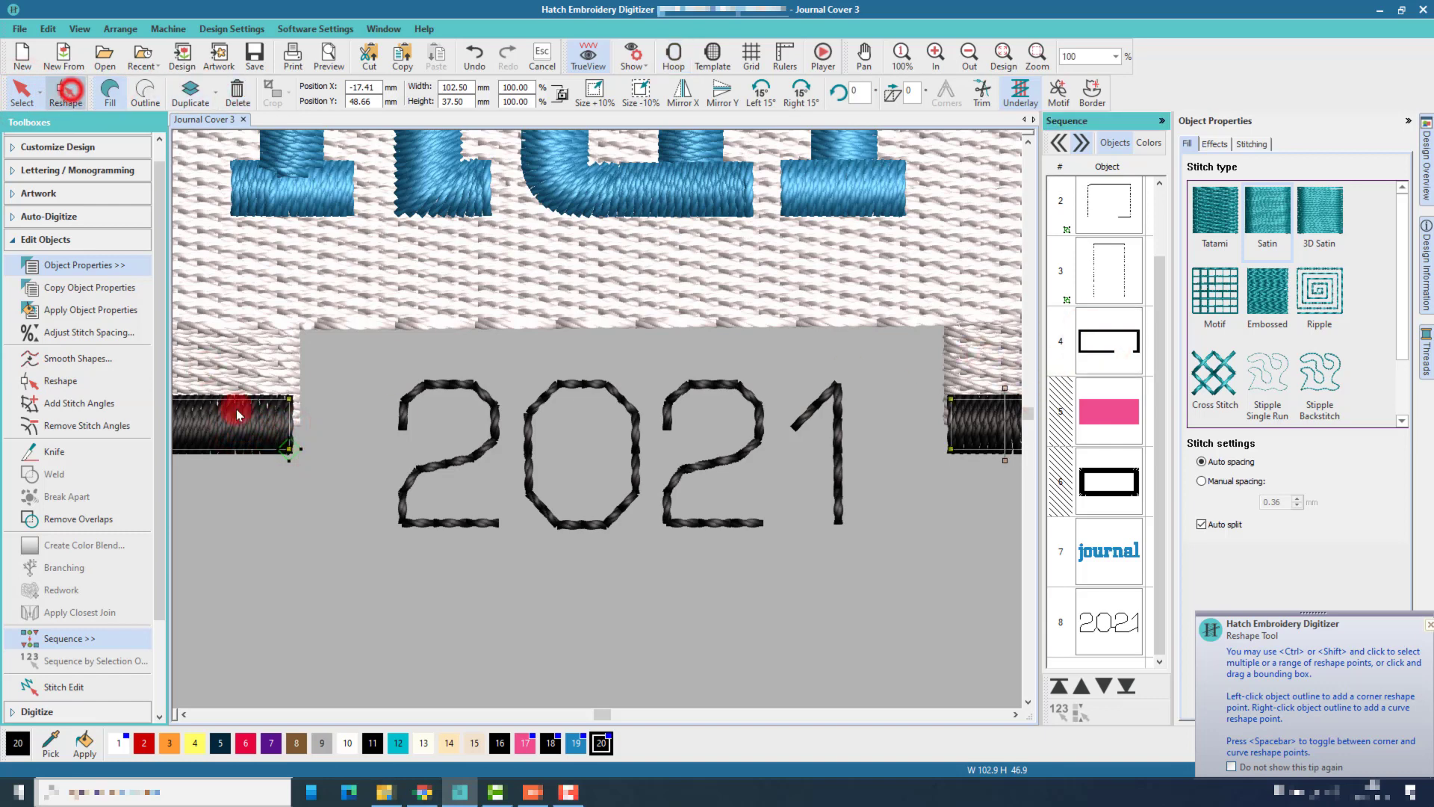
left_click(289, 452)
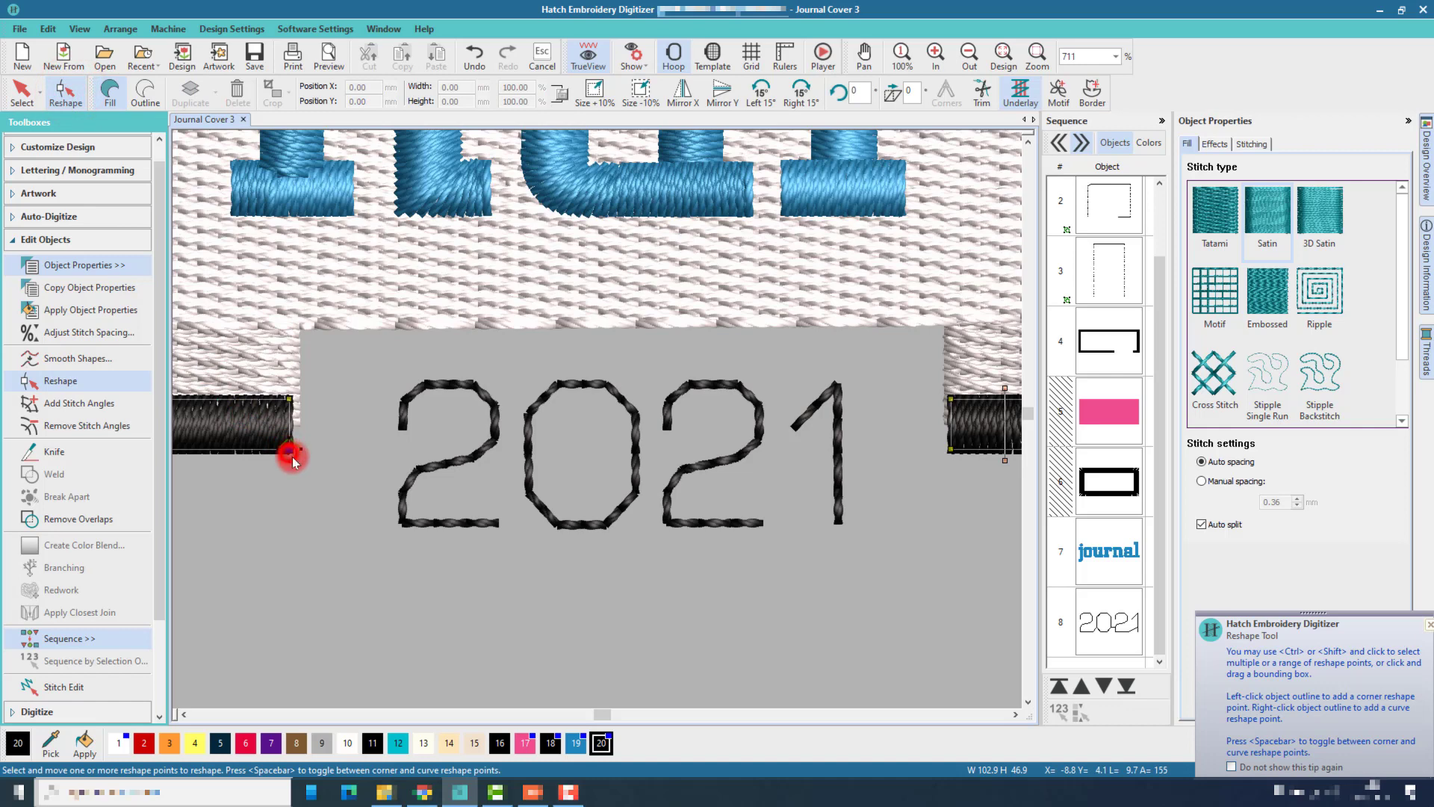
left_click(289, 401)
mouse_move(289, 401)
left_mouse_down()
mouse_move(265, 400)
mouse_move(277, 400)
left_mouse_up()
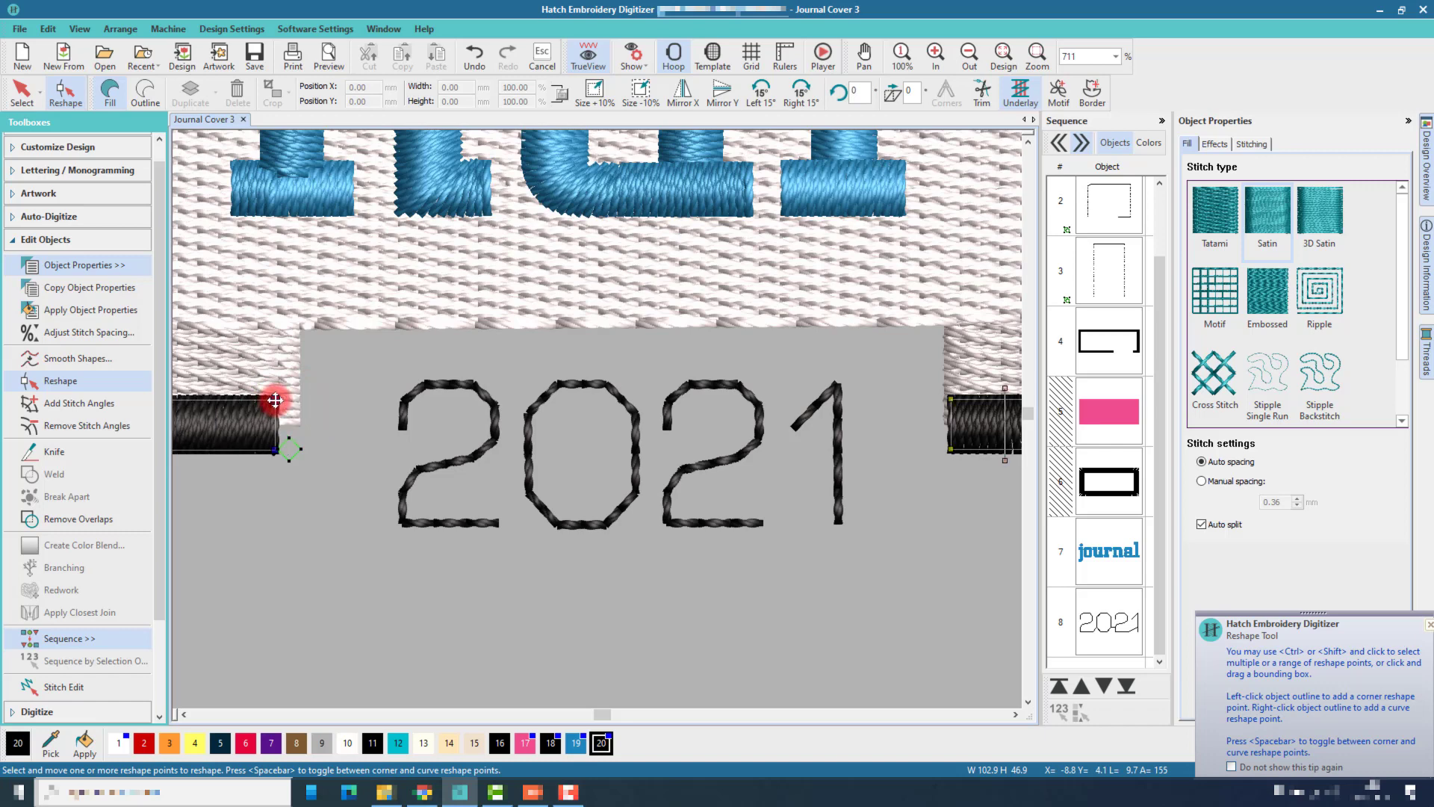
Step: Move both corner nodes of the large border's right cut end slightly right, comparing with the previous shape through undo and redo
left_click(951, 398)
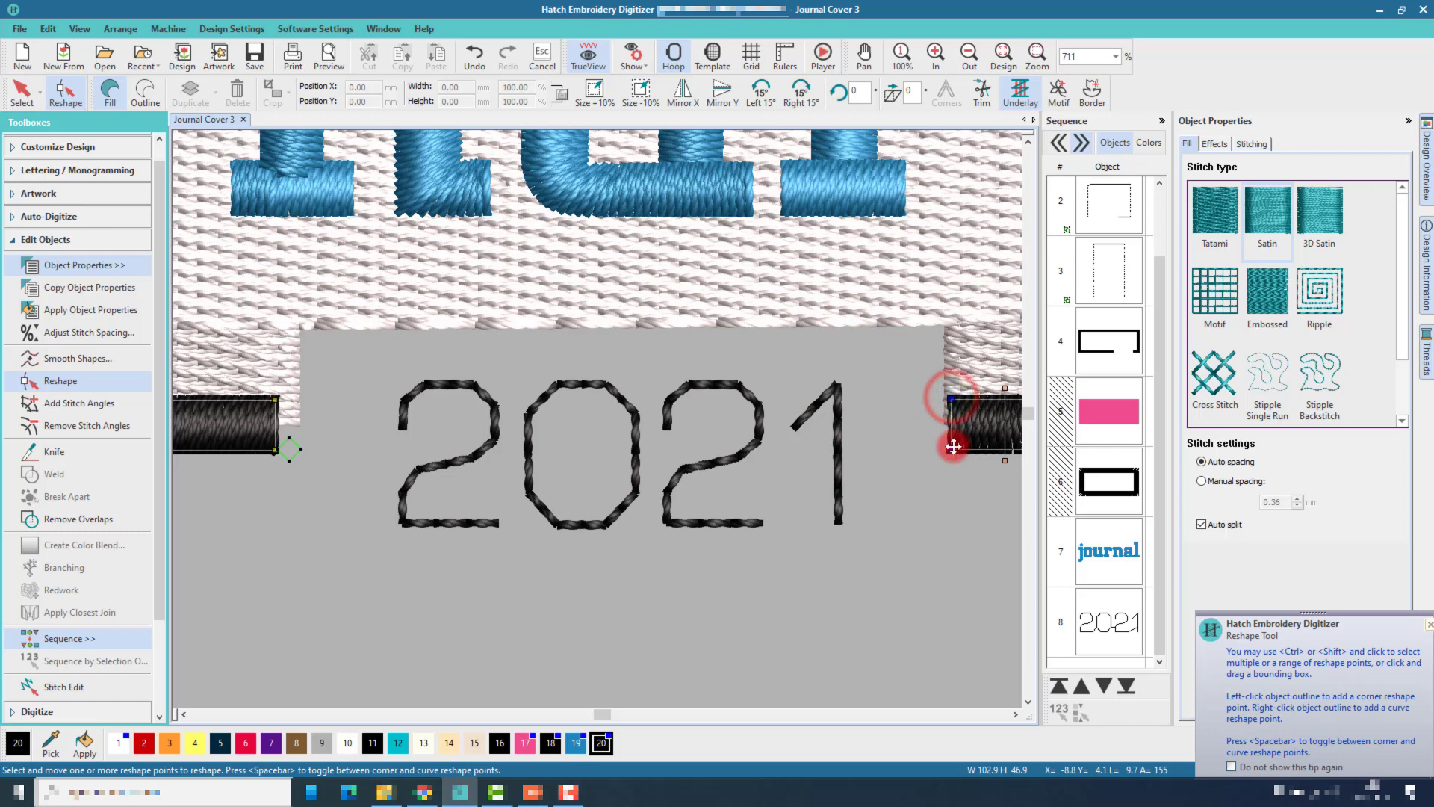
left_click_drag(953, 448, 969, 449)
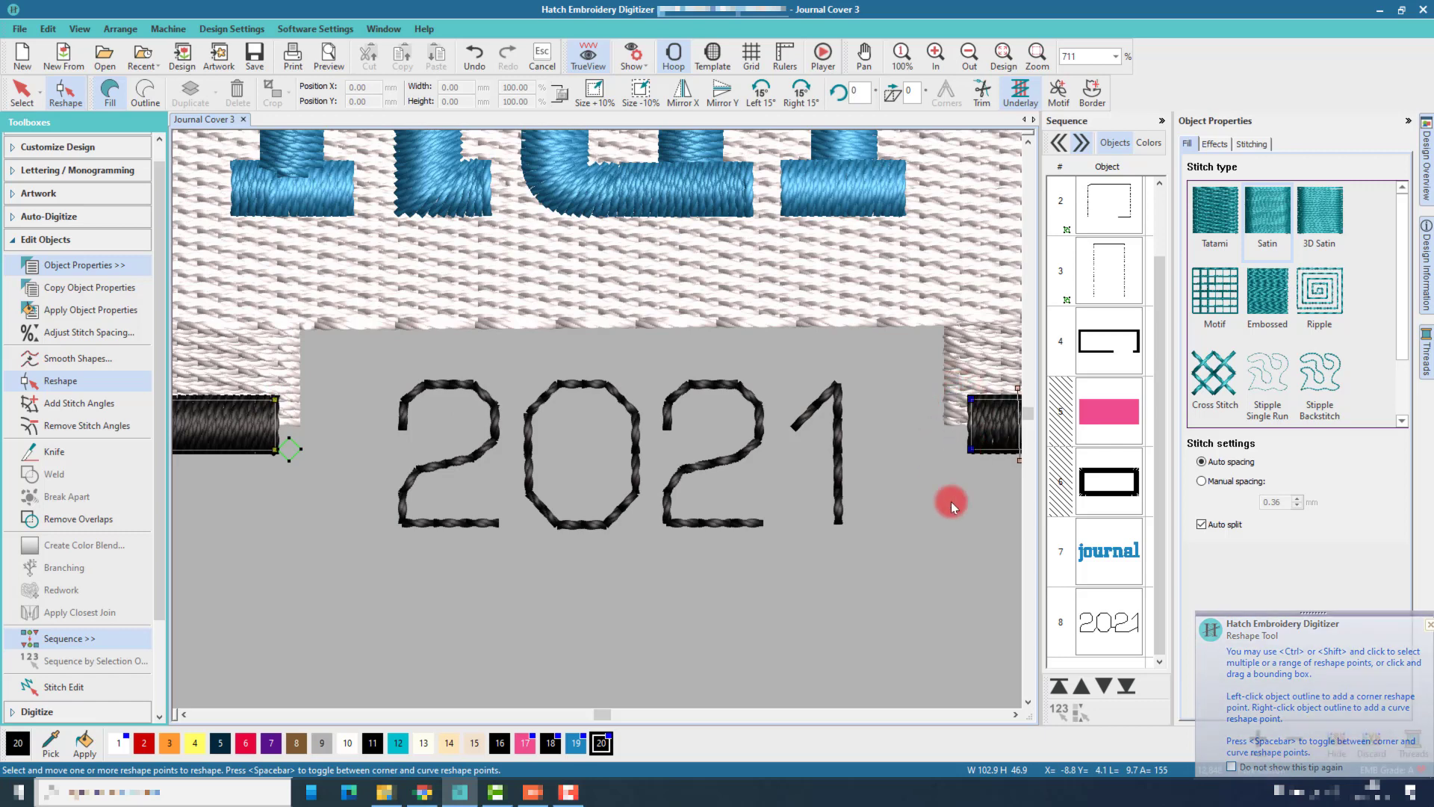
left_click(1004, 62)
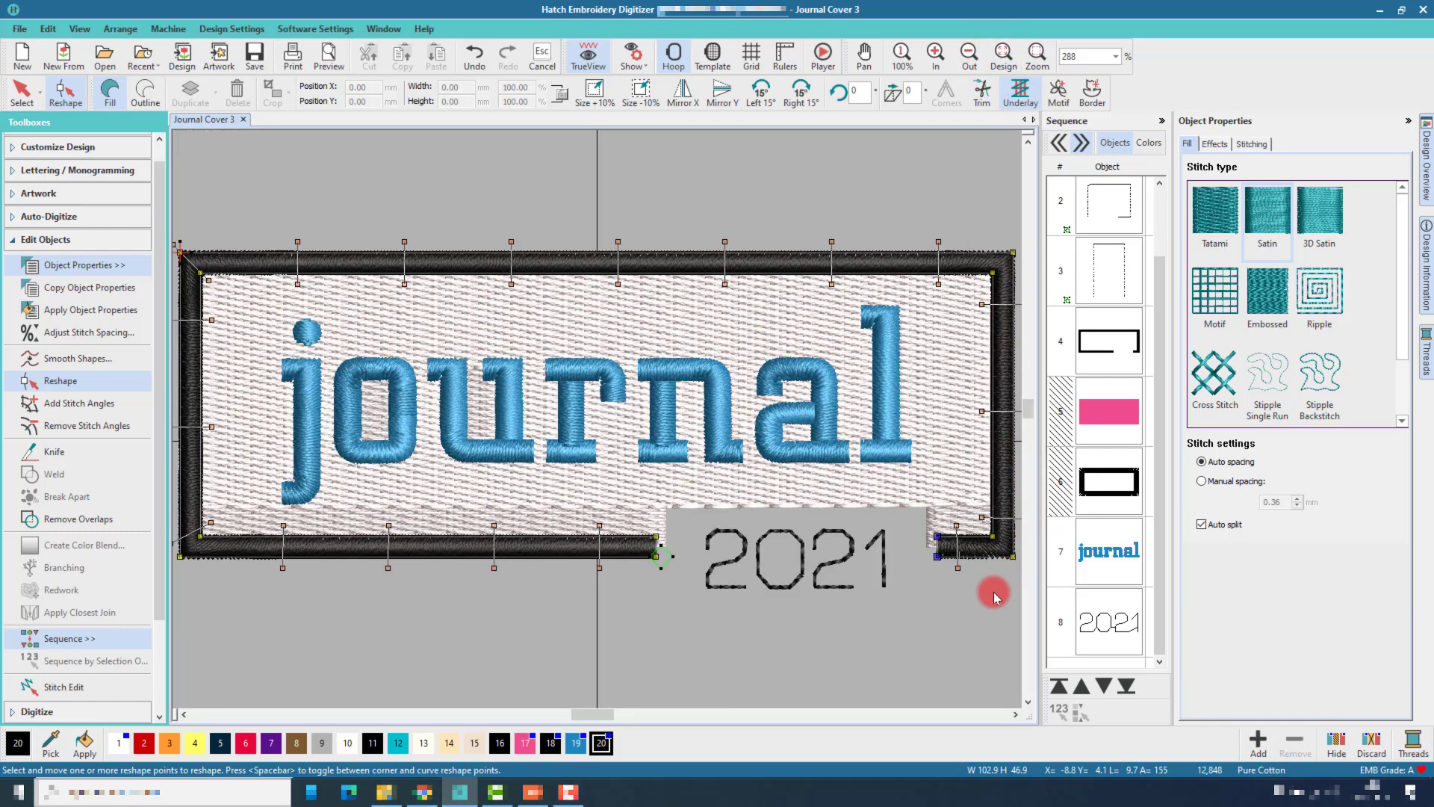
key("ctrl+z")
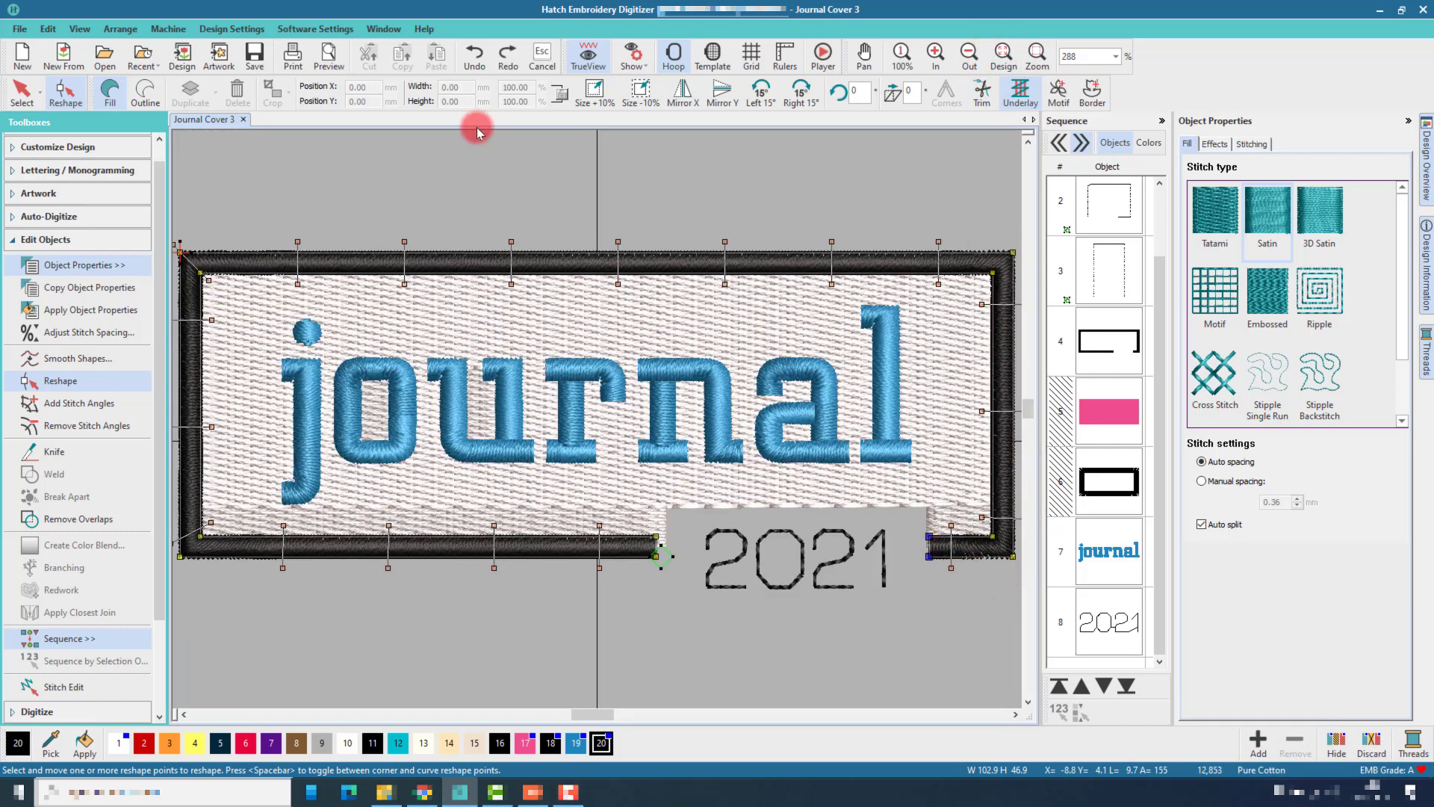
left_click(506, 58)
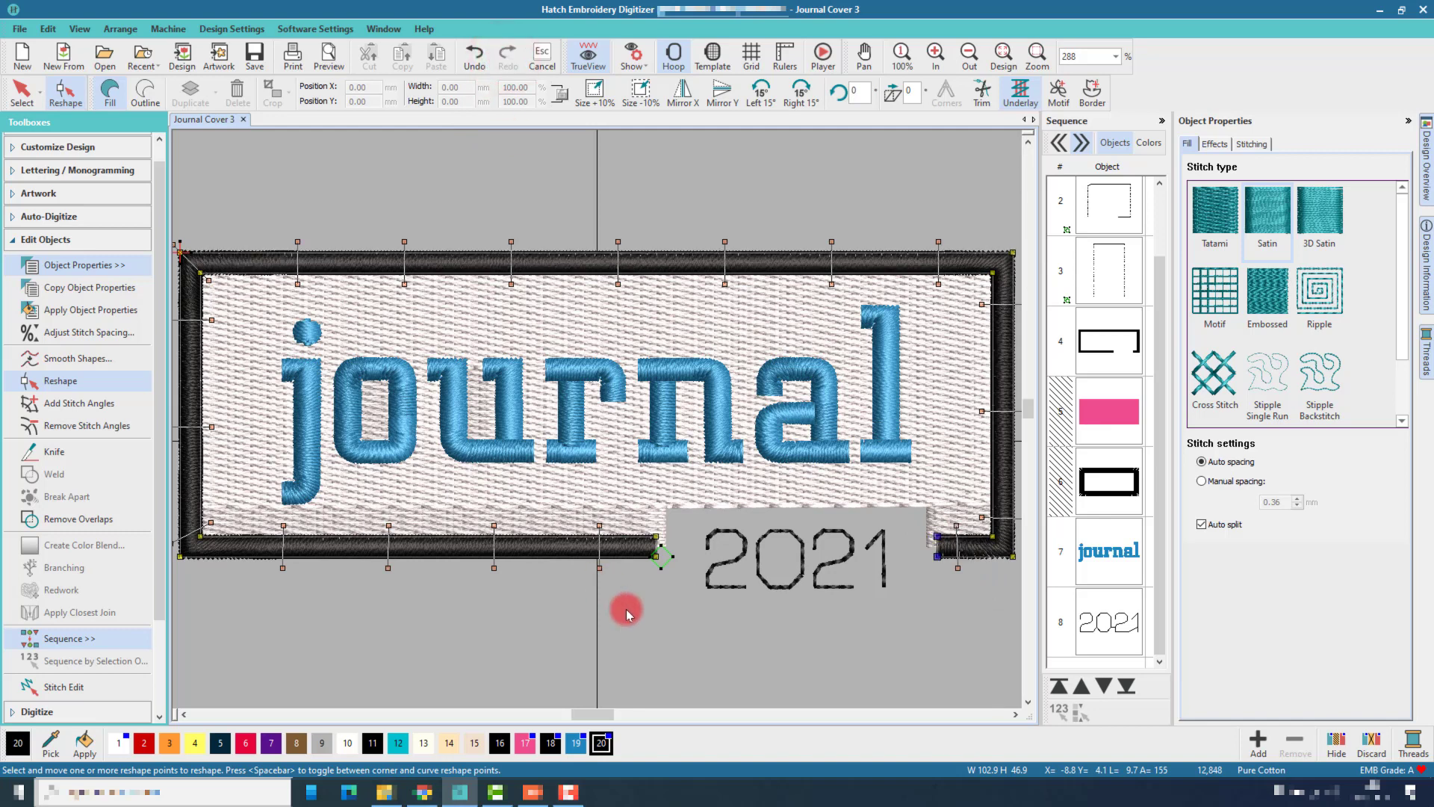
Step: Unhide all objects, clear the selection to check the whole design, and save it
left_click(649, 627)
key("x")
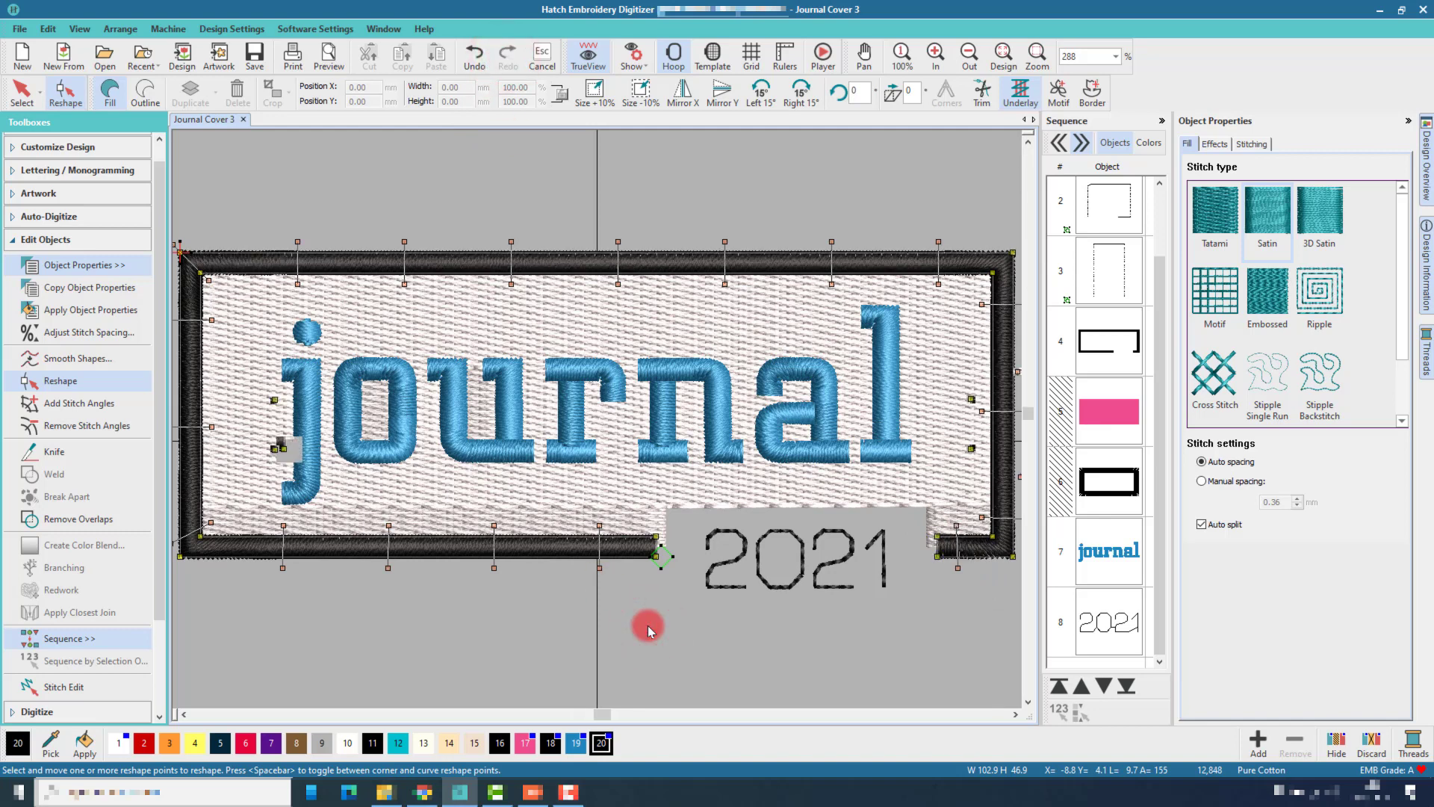
right_click(1116, 423)
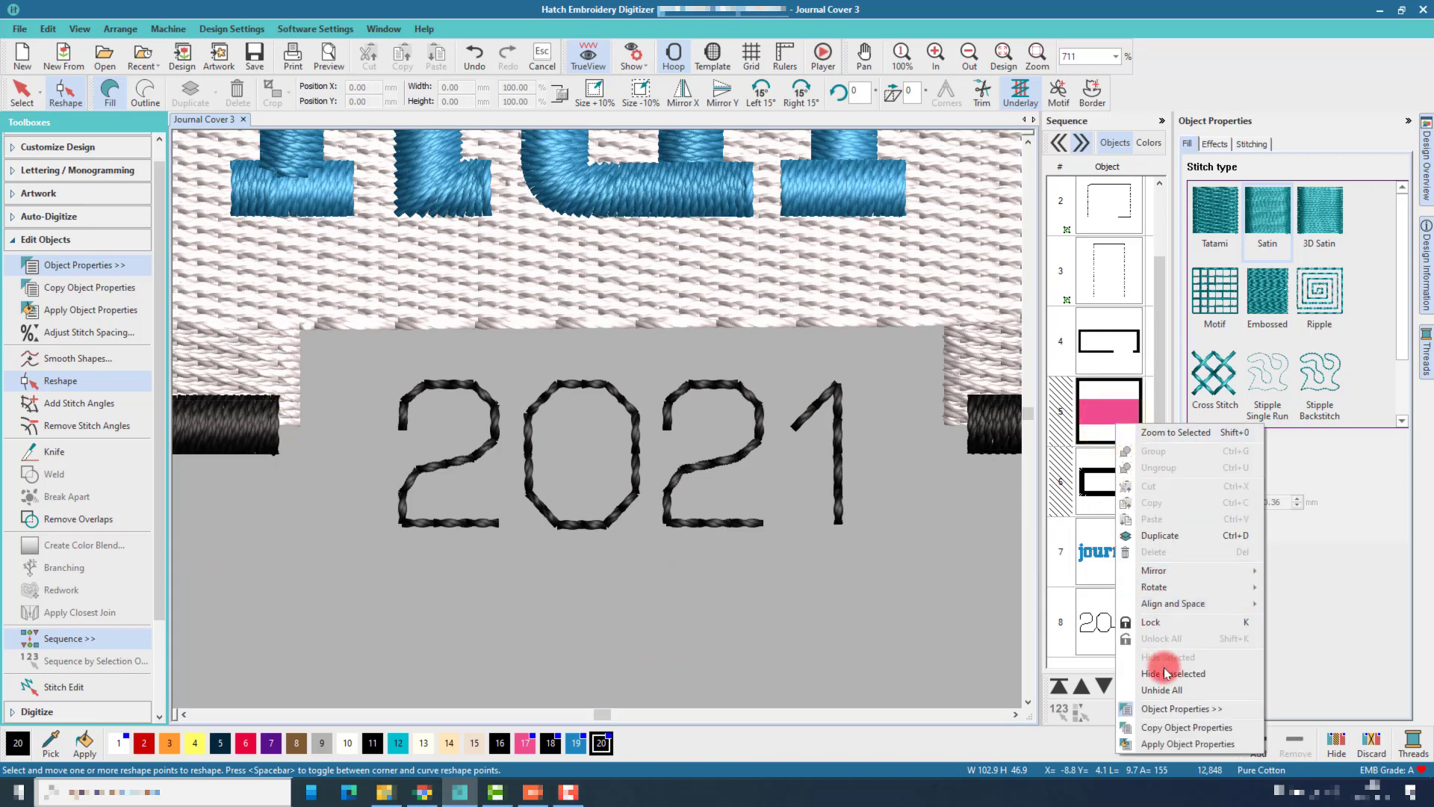
left_click(1164, 688)
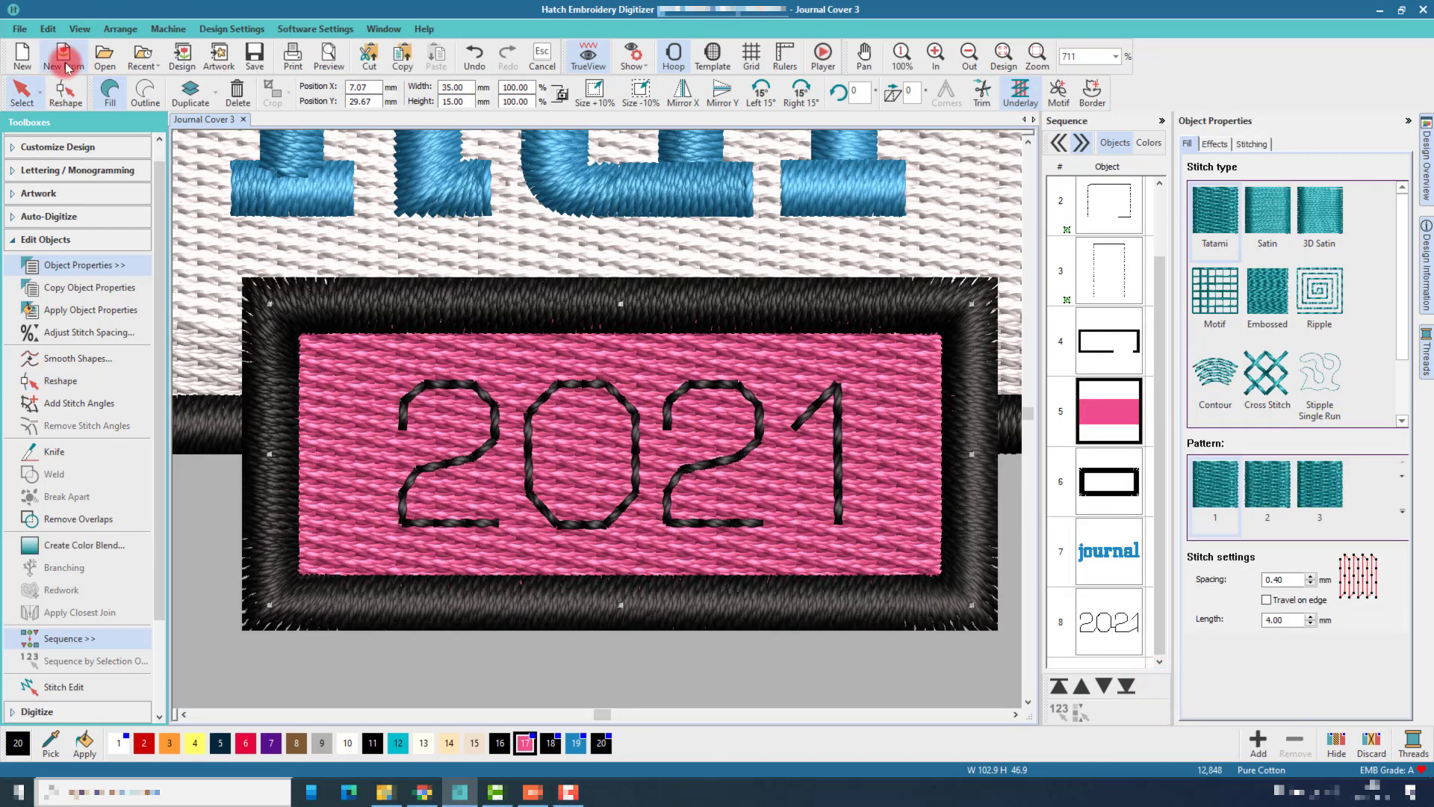
left_click(677, 674)
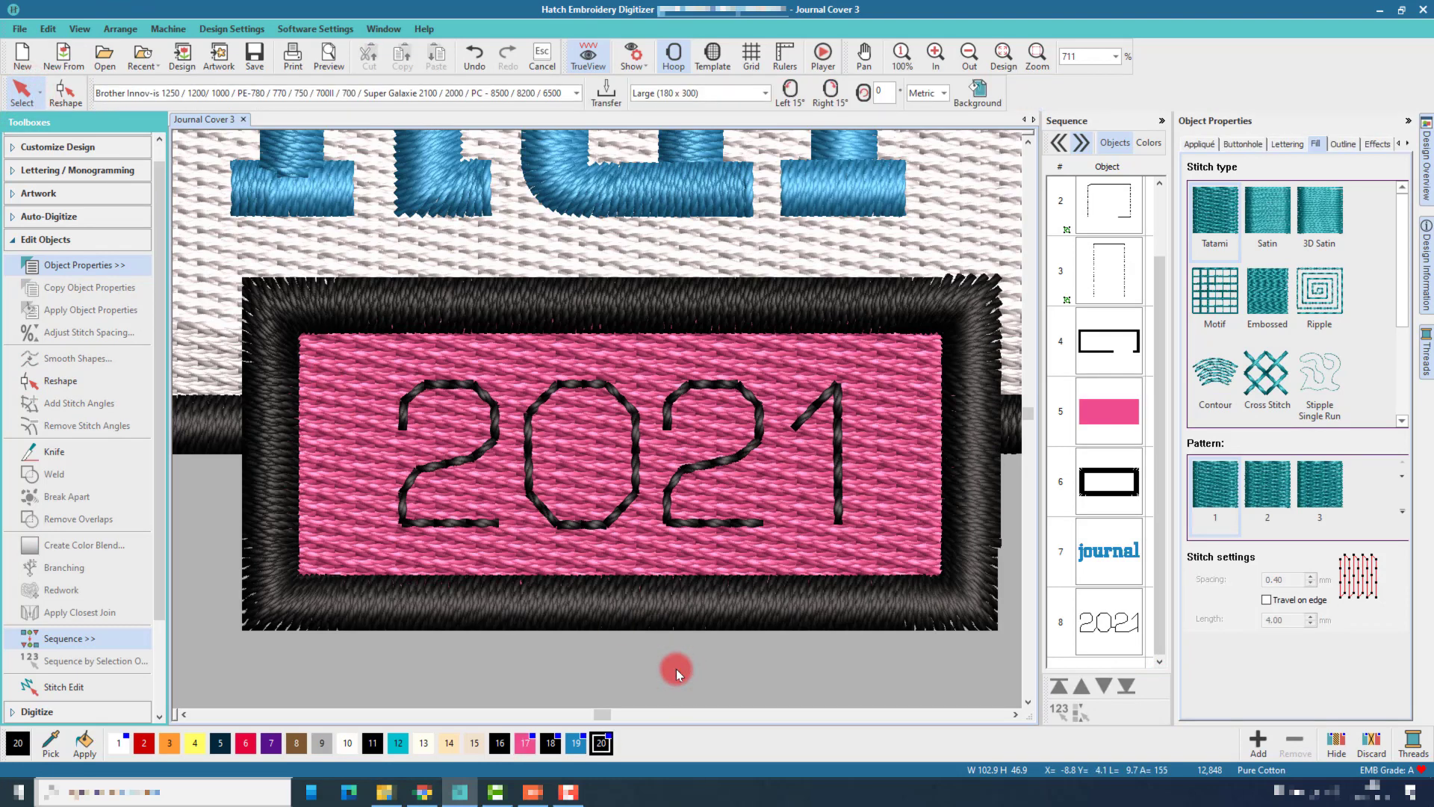
left_click(1003, 54)
left_click(971, 59)
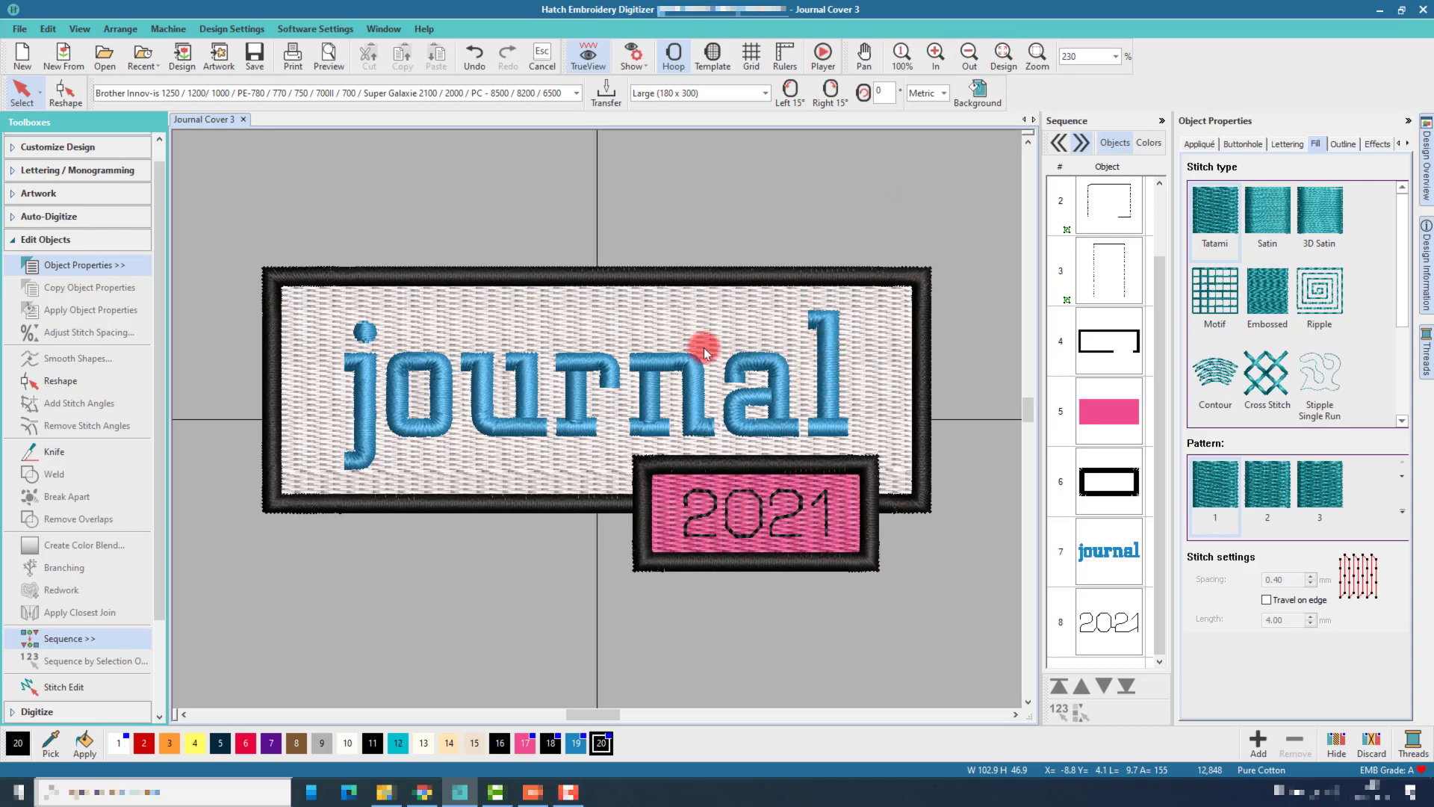
left_click(255, 56)
Step: Move the large black border one position later in the sequence, between the pink fill and small border, and check both borders
left_click(1095, 354)
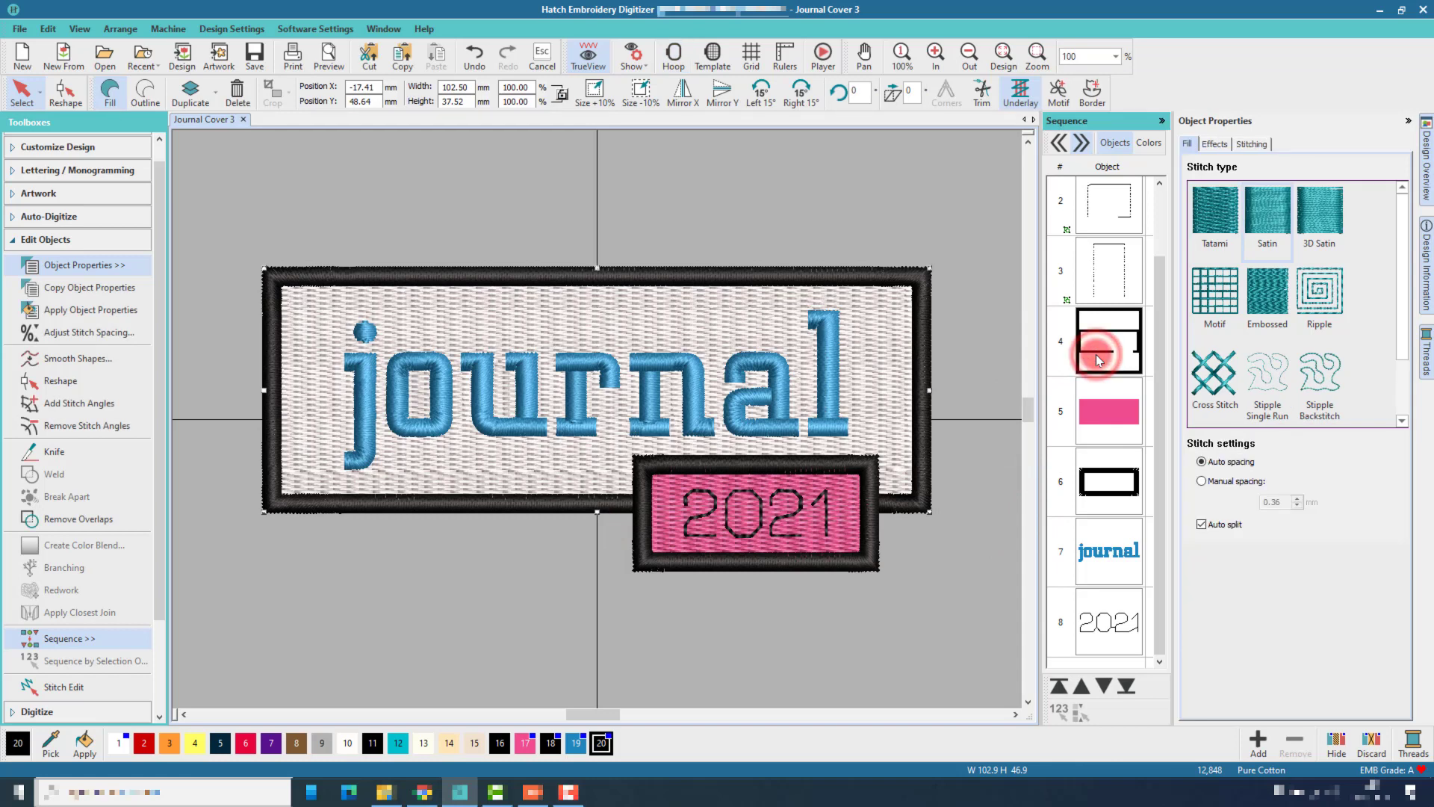
left_click(1102, 684)
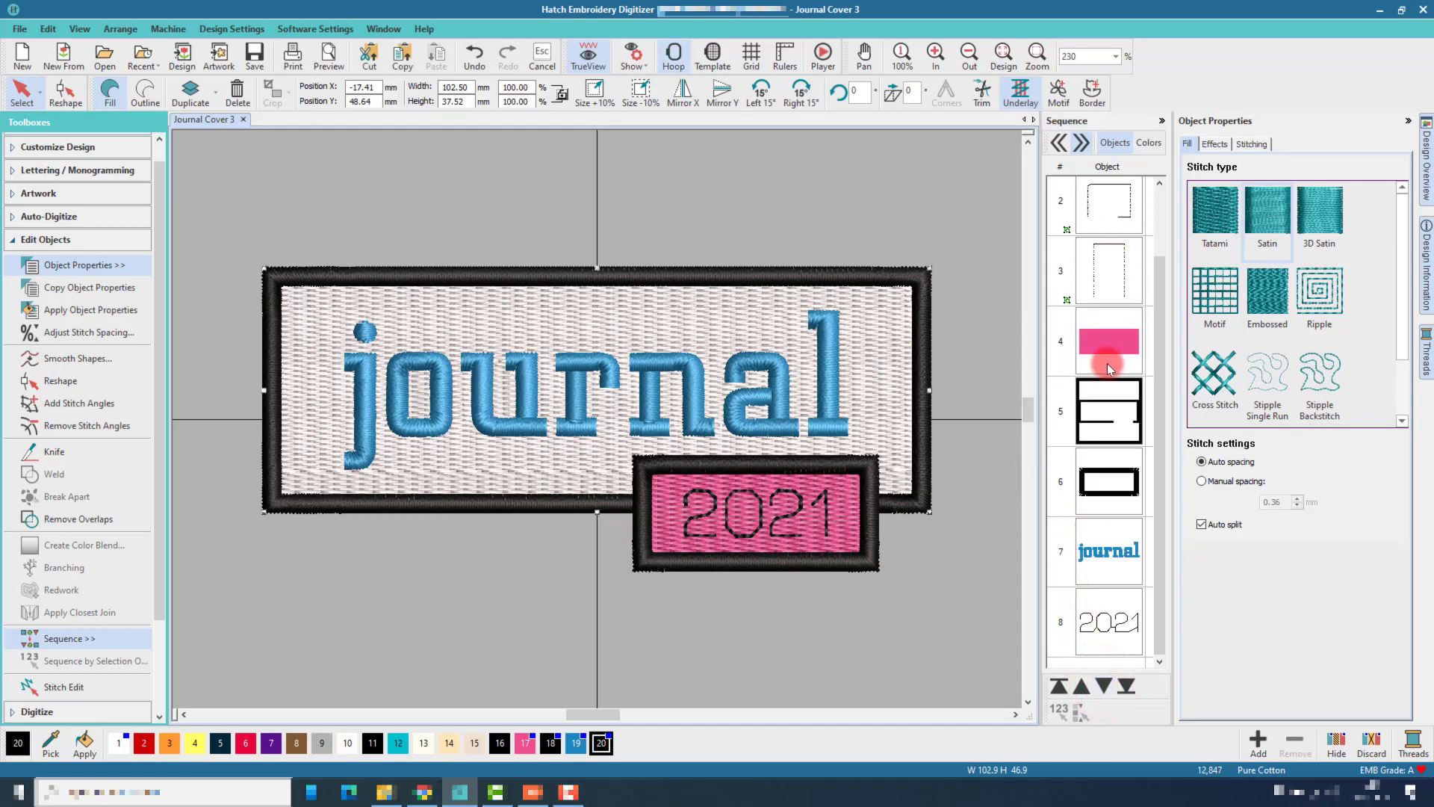
left_click(1101, 482)
left_click(1092, 427)
left_click(1101, 482)
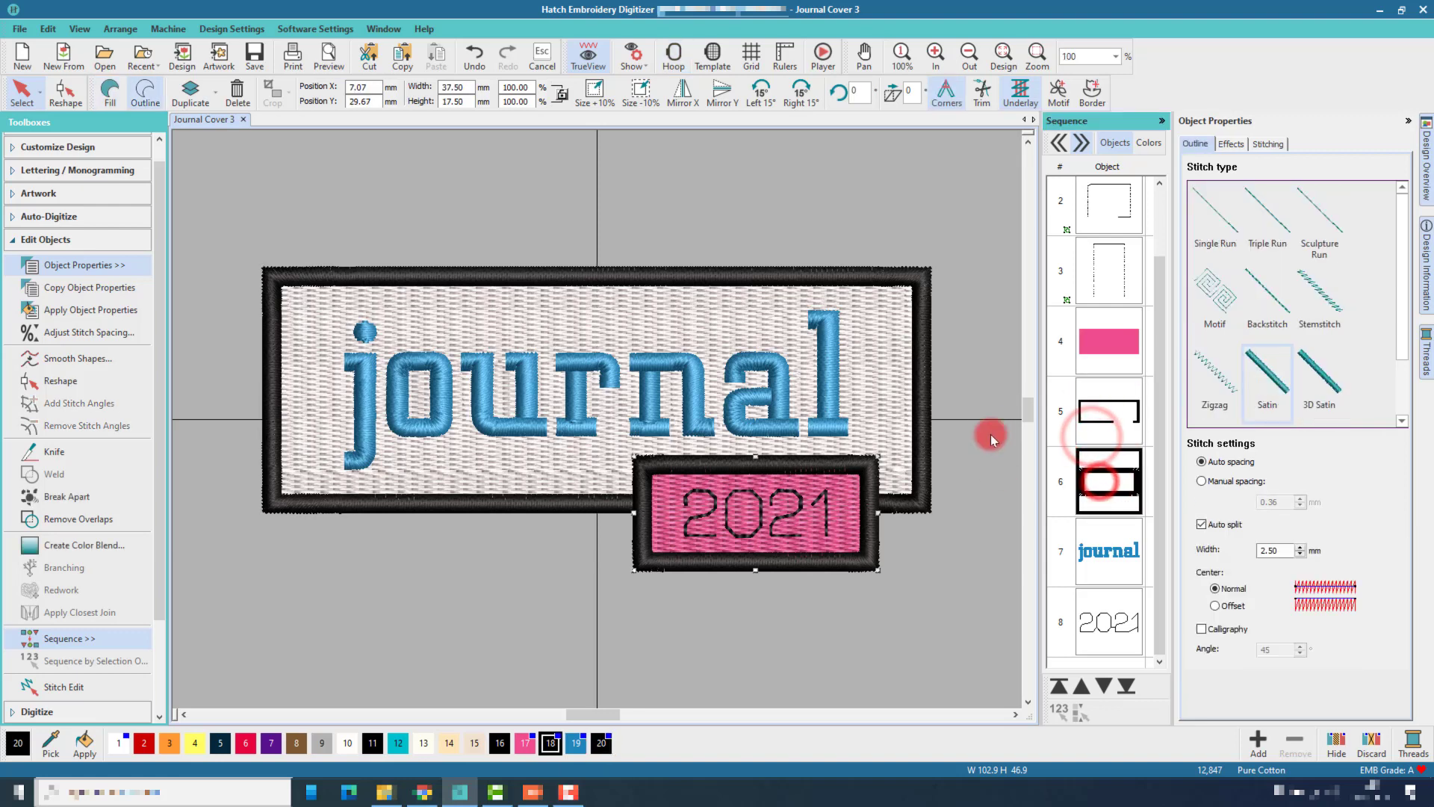
left_click(990, 426)
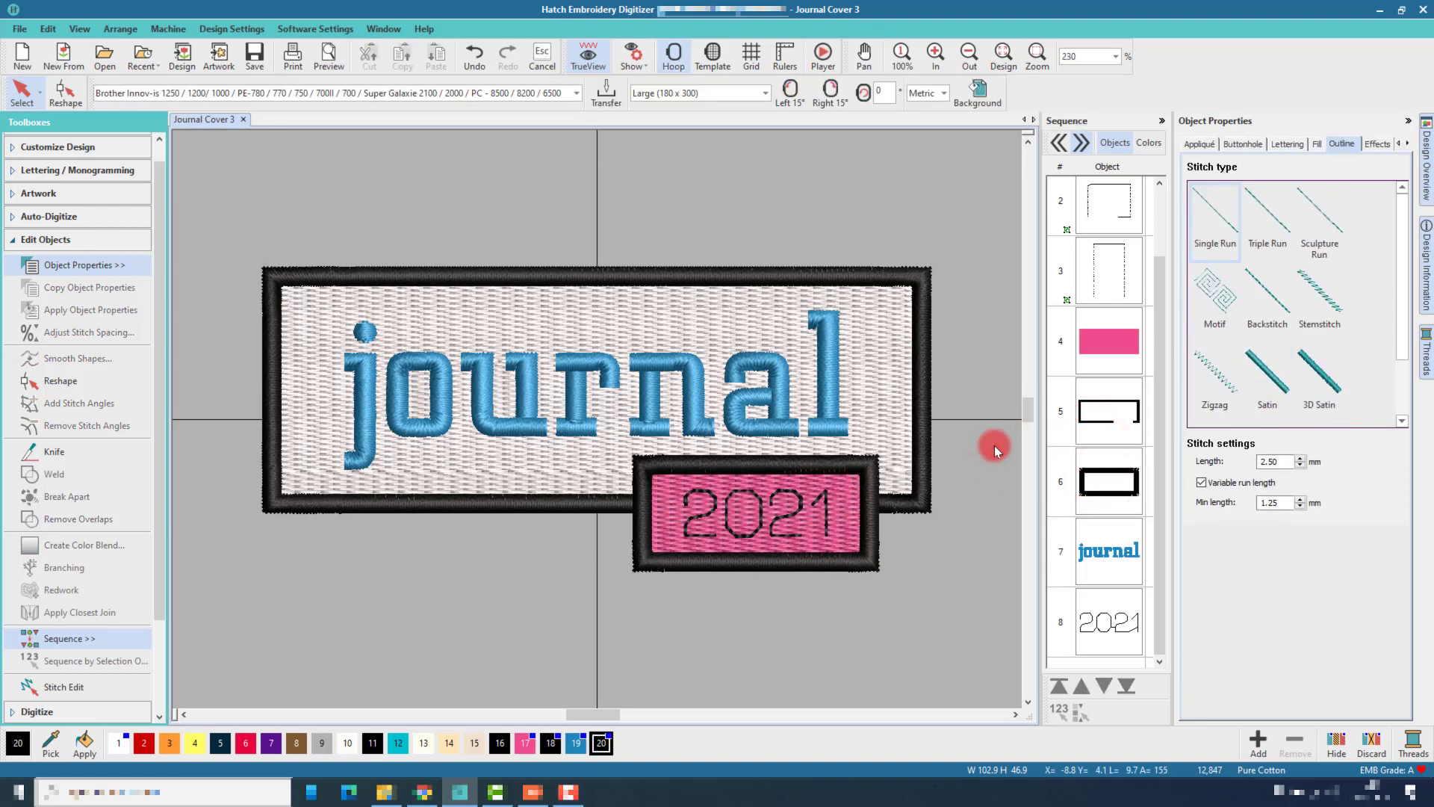